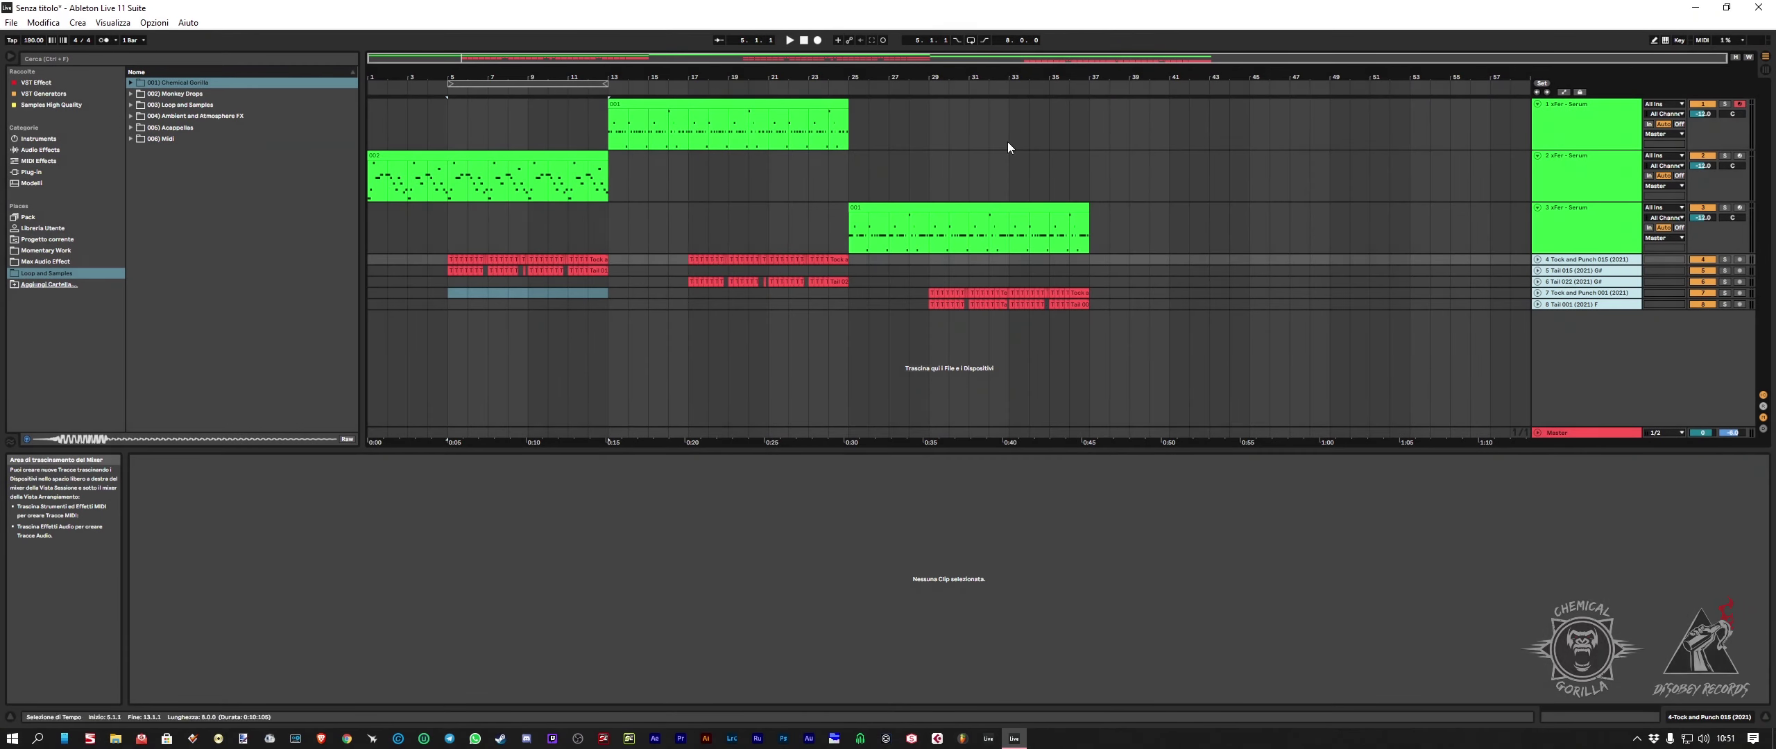
Step: Play the arrangement from the beginning through the end of the last clips, then stop playback
click(804, 42)
key(space)
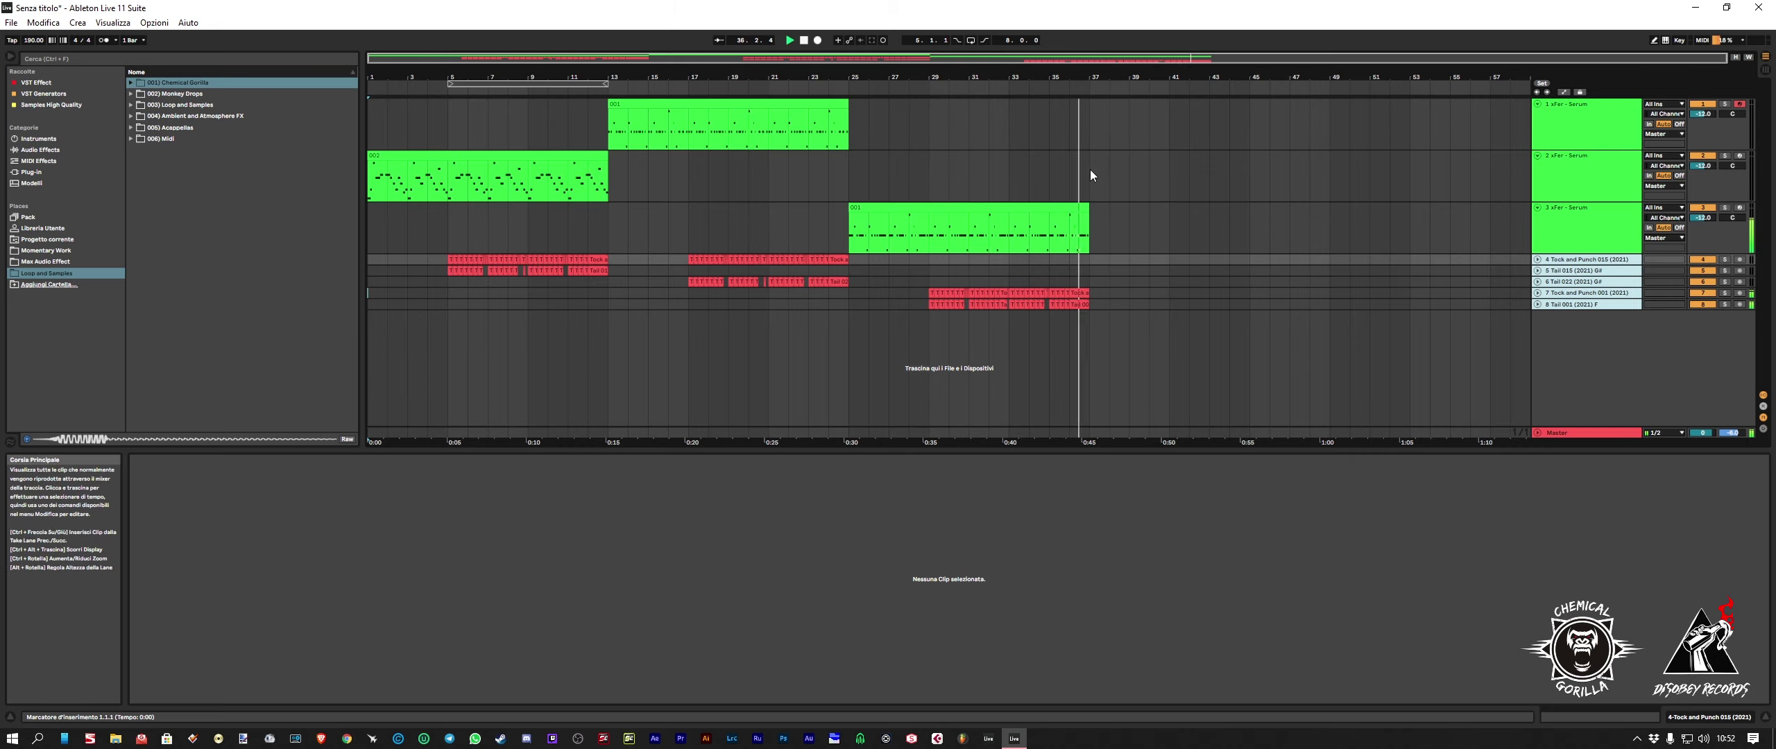
key(space)
Step: Delete the three existing Serum tracks with their MIDI clips
click(1562, 220)
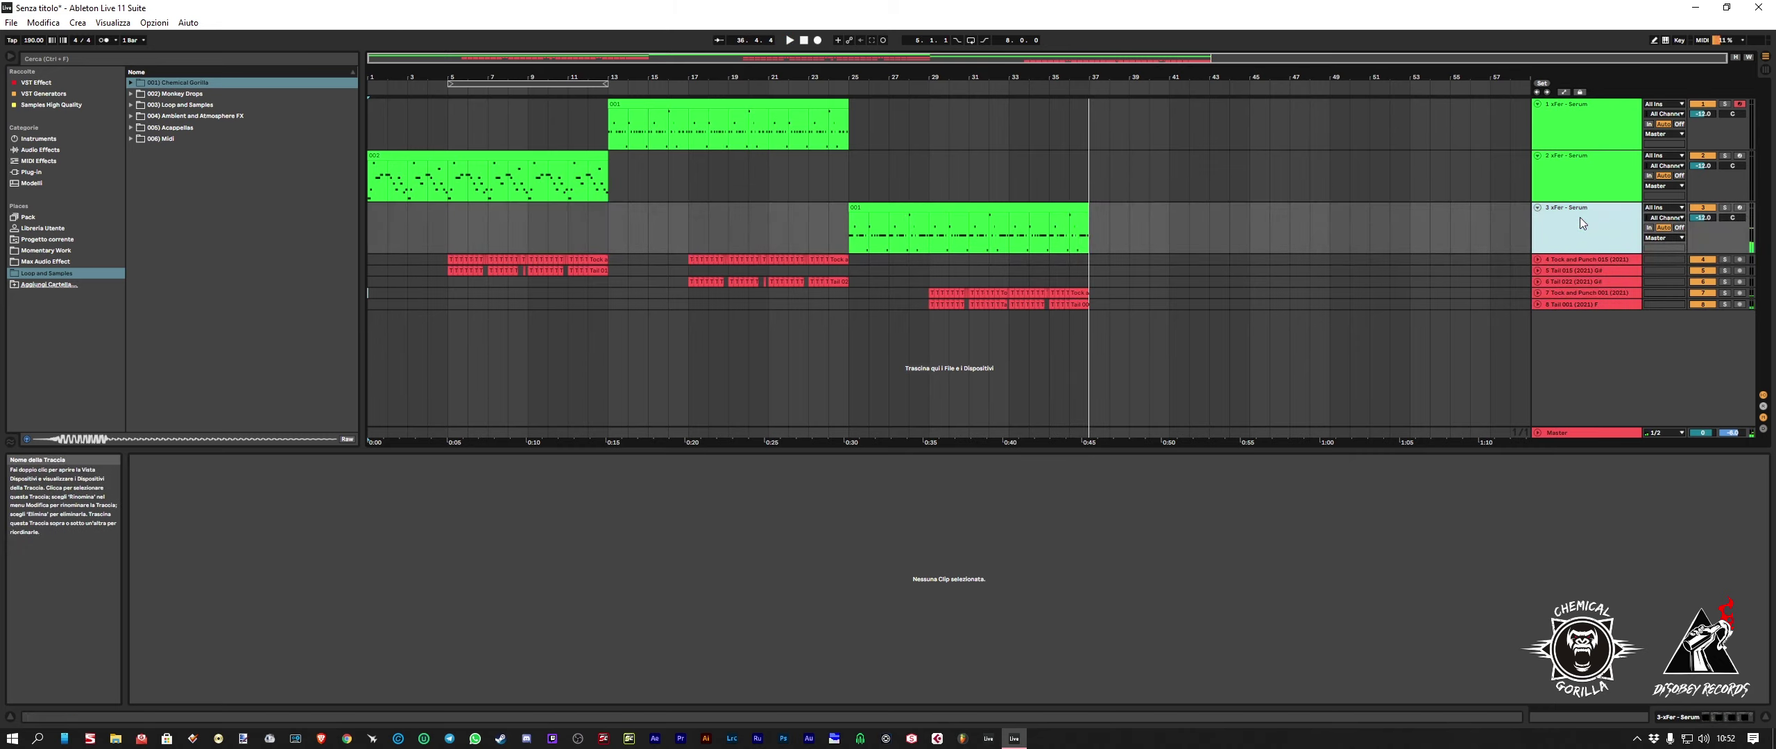
shift+click(1576, 125)
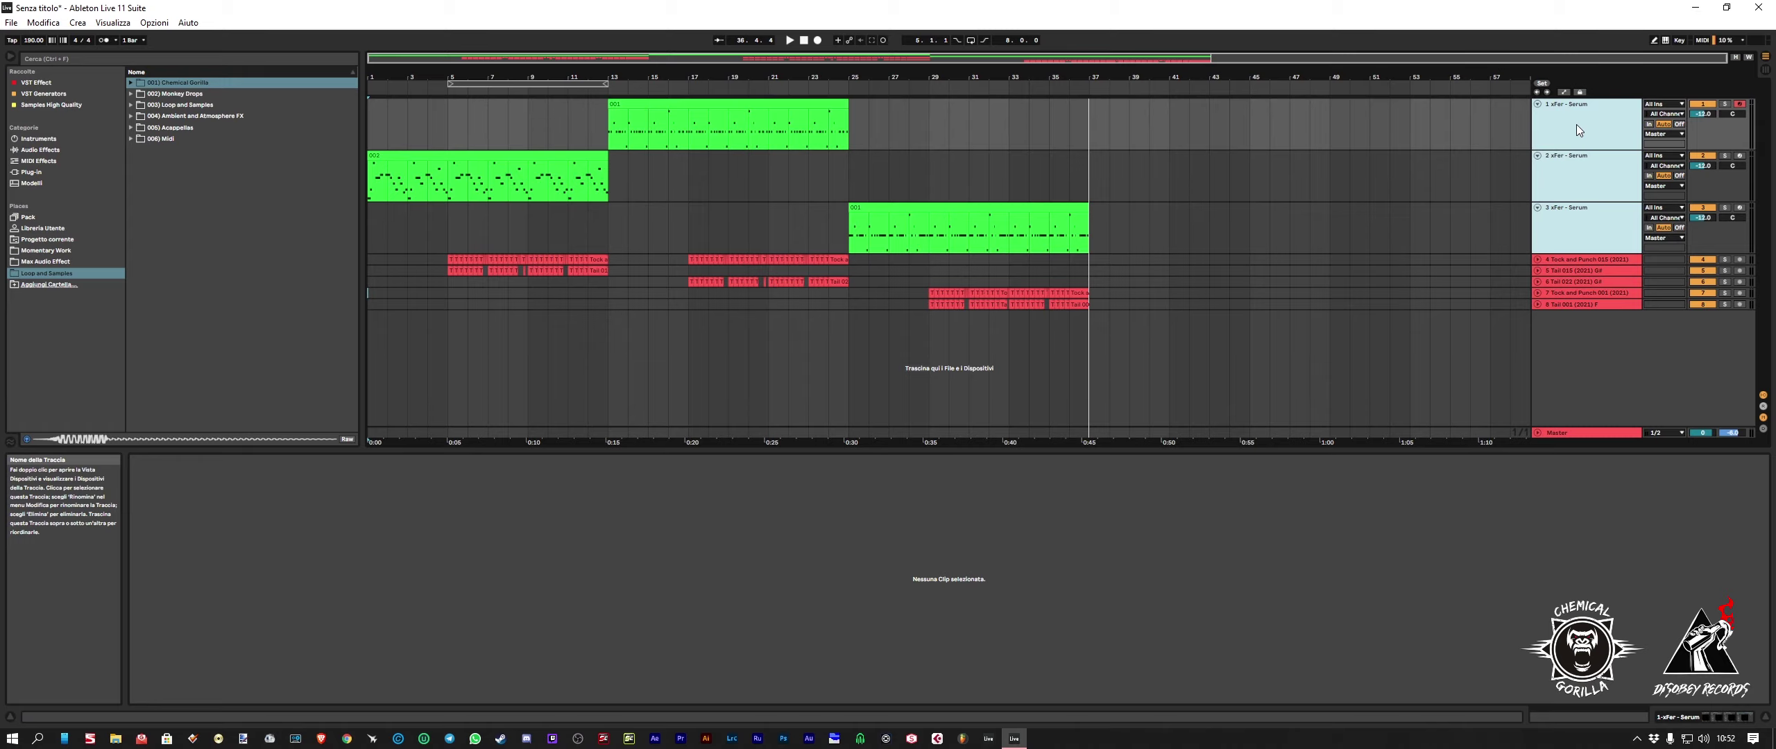
key(Delete)
Step: Deactivate the five remaining Tock and Punch and Tail audio tracks all together
shift+click(1576, 148)
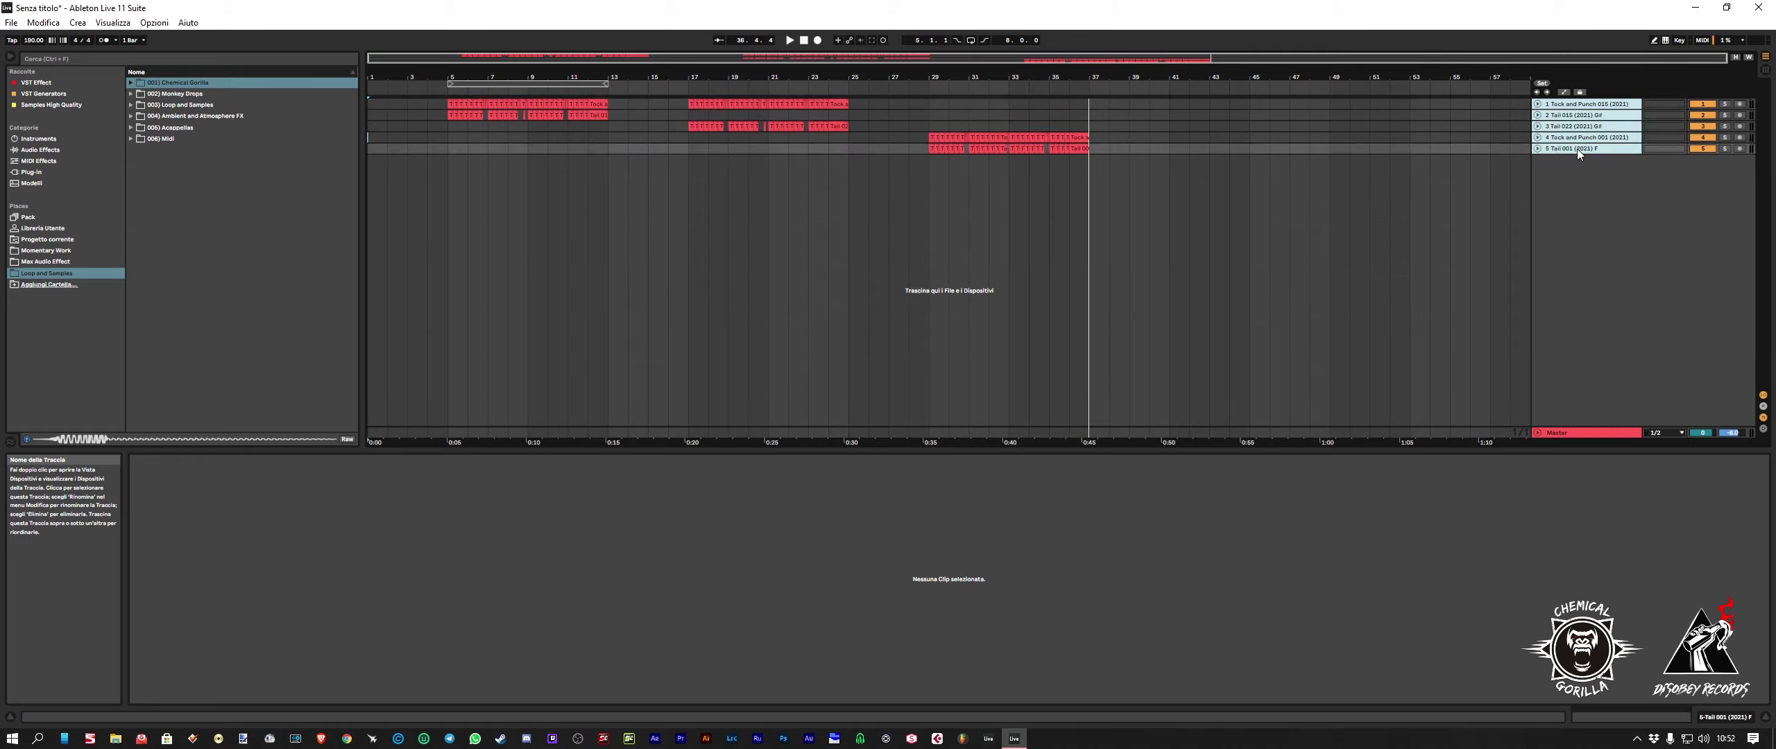
click(1703, 104)
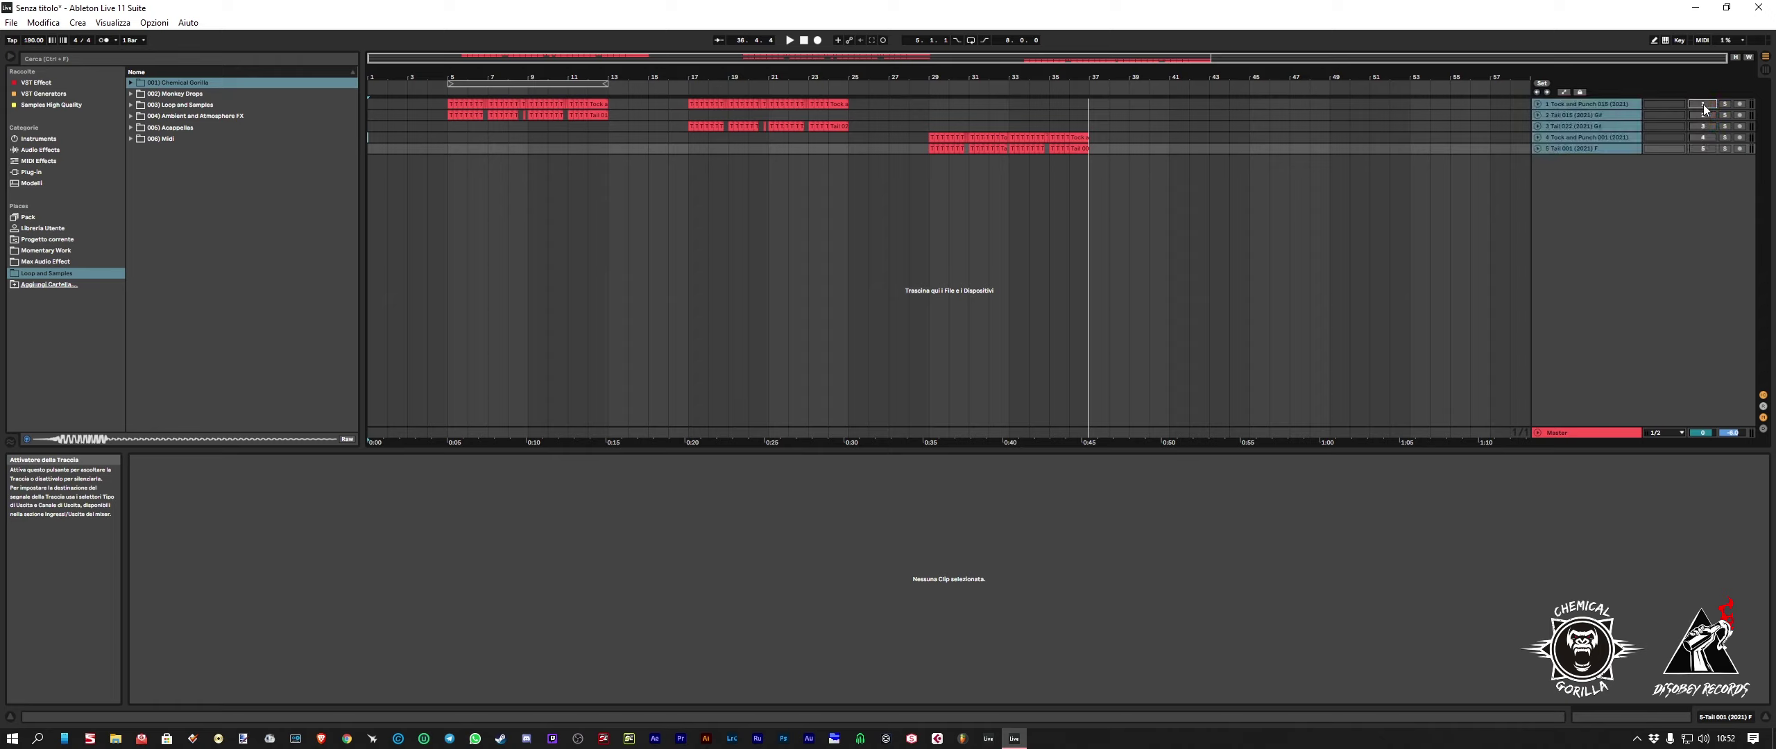
click(1569, 104)
shift+click(1571, 146)
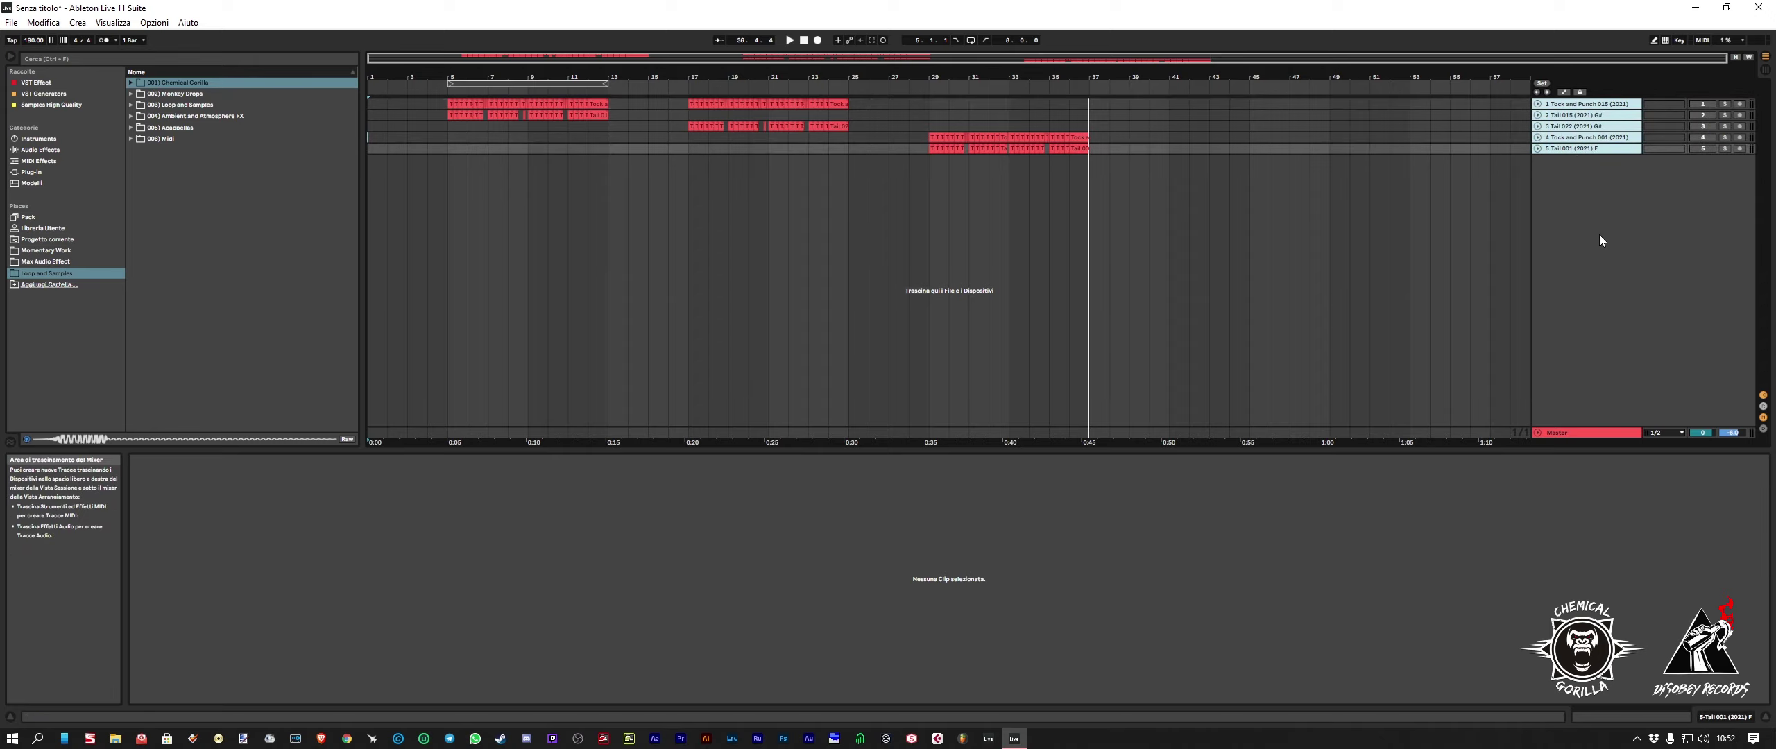
Step: Load Serum from the VST Generators collection onto a new MIDI track below the audio tracks
click(45, 93)
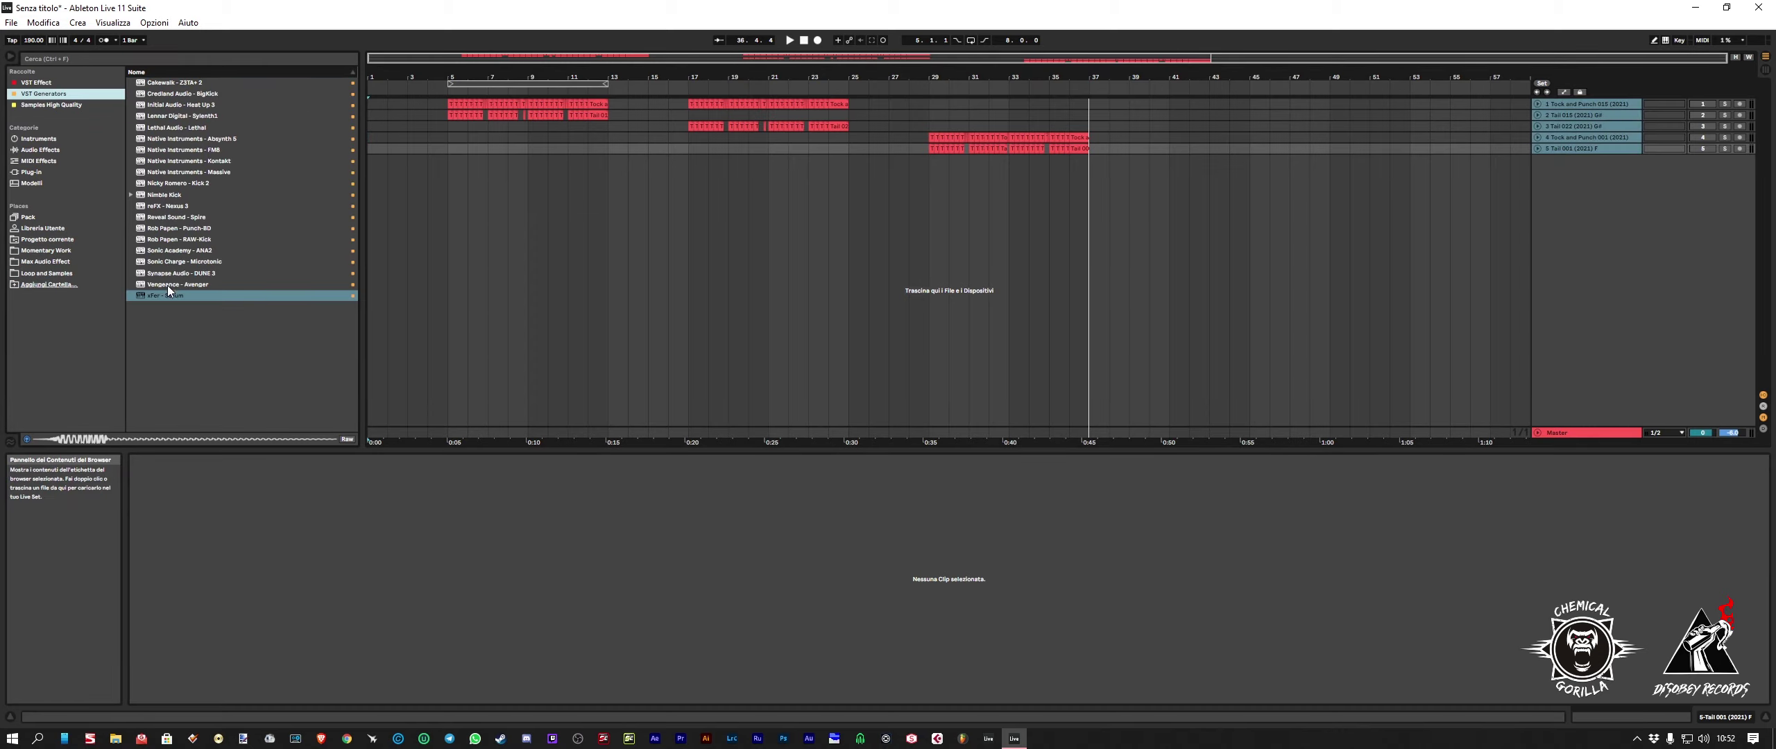
drag(167, 296, 652, 302)
drag(1526, 219, 1537, 166)
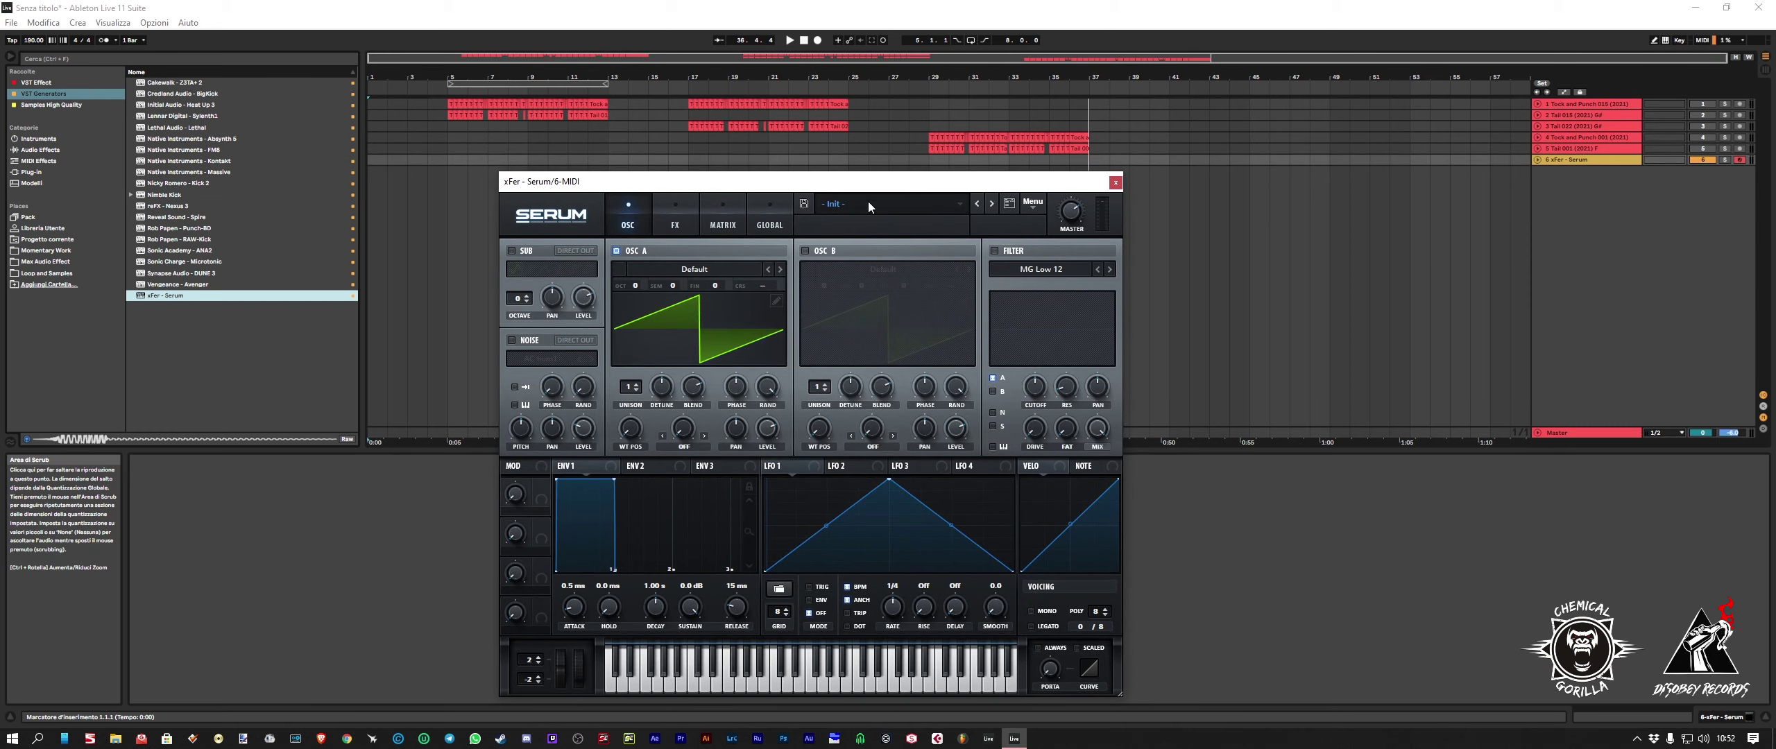
drag(831, 188, 847, 160)
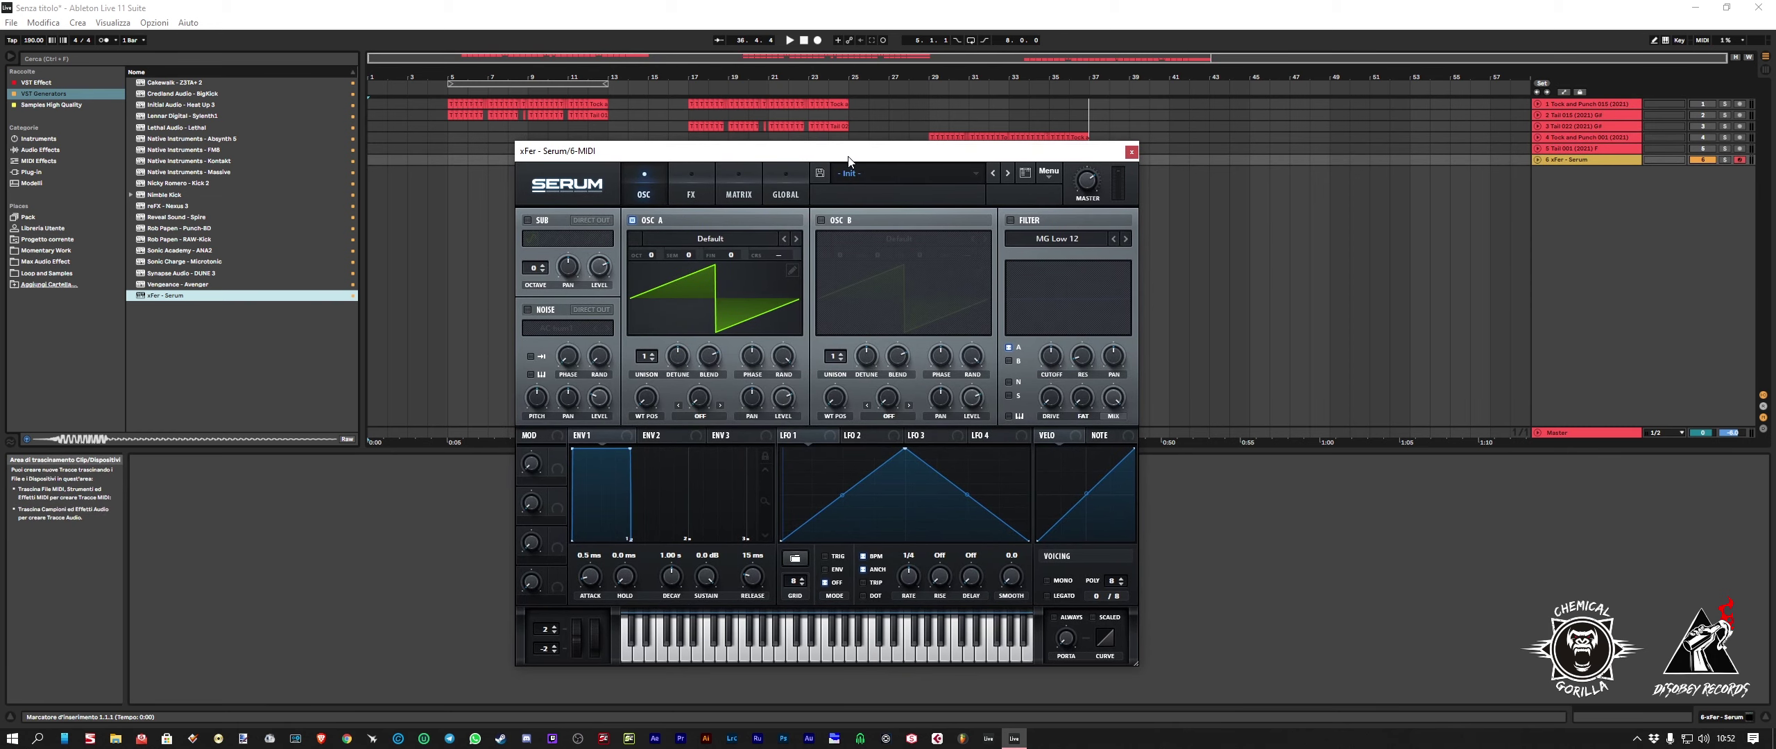
Step: Play test notes, set OSC A's octave to +1, and unfold the Serum track to lower its volume
key(f)
key(y)
key(y)
key(y)
drag(706, 159, 681, 184)
drag(630, 280, 630, 264)
click(1538, 162)
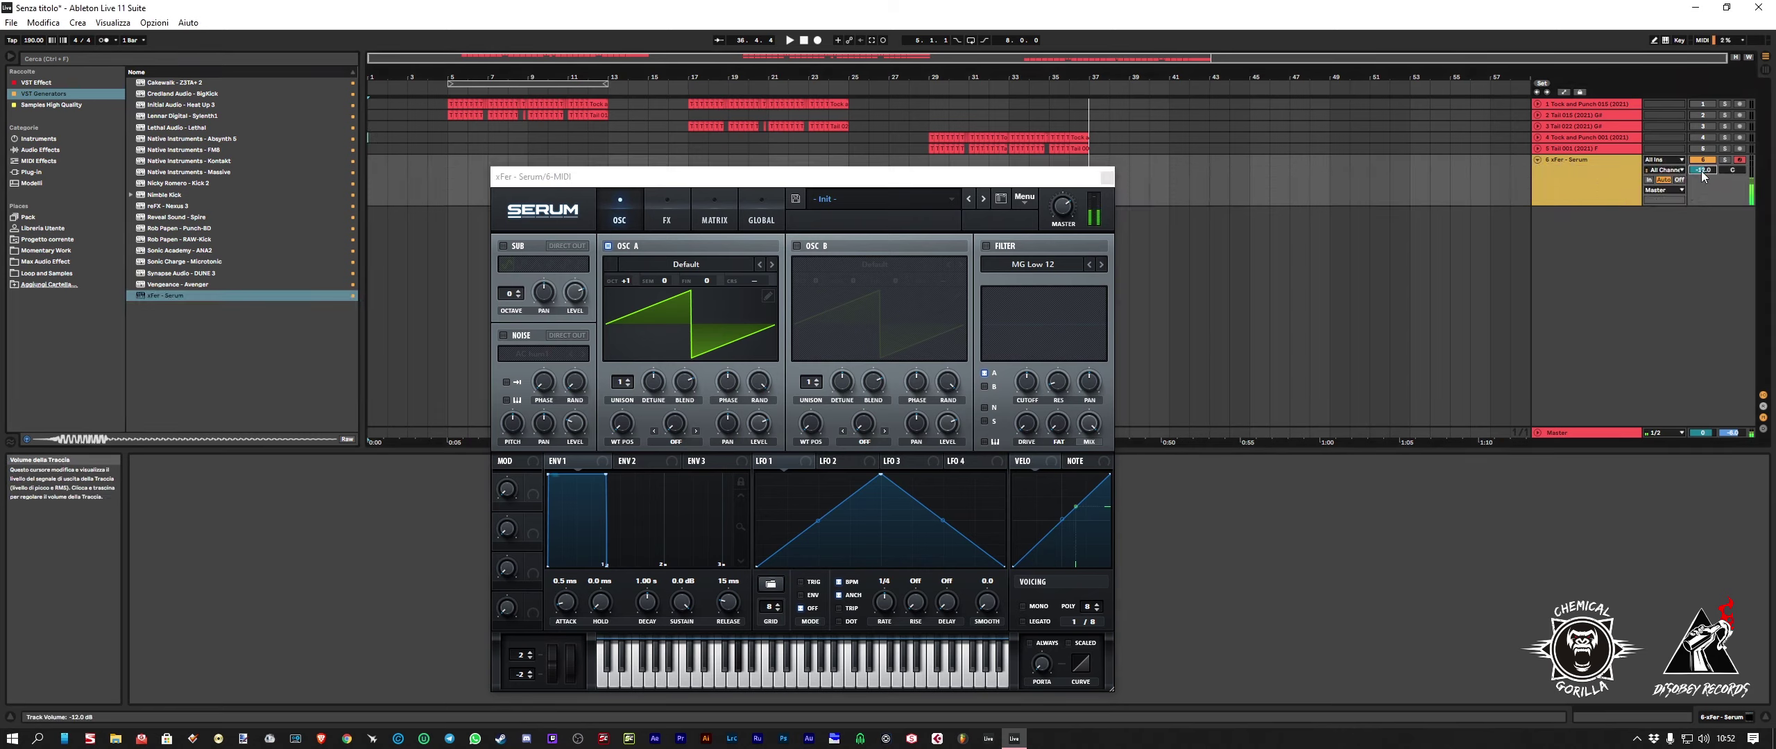
Step: Route LFO 1 to Mast.Tun in the first row of Serum's modulation matrix
click(720, 220)
click(528, 269)
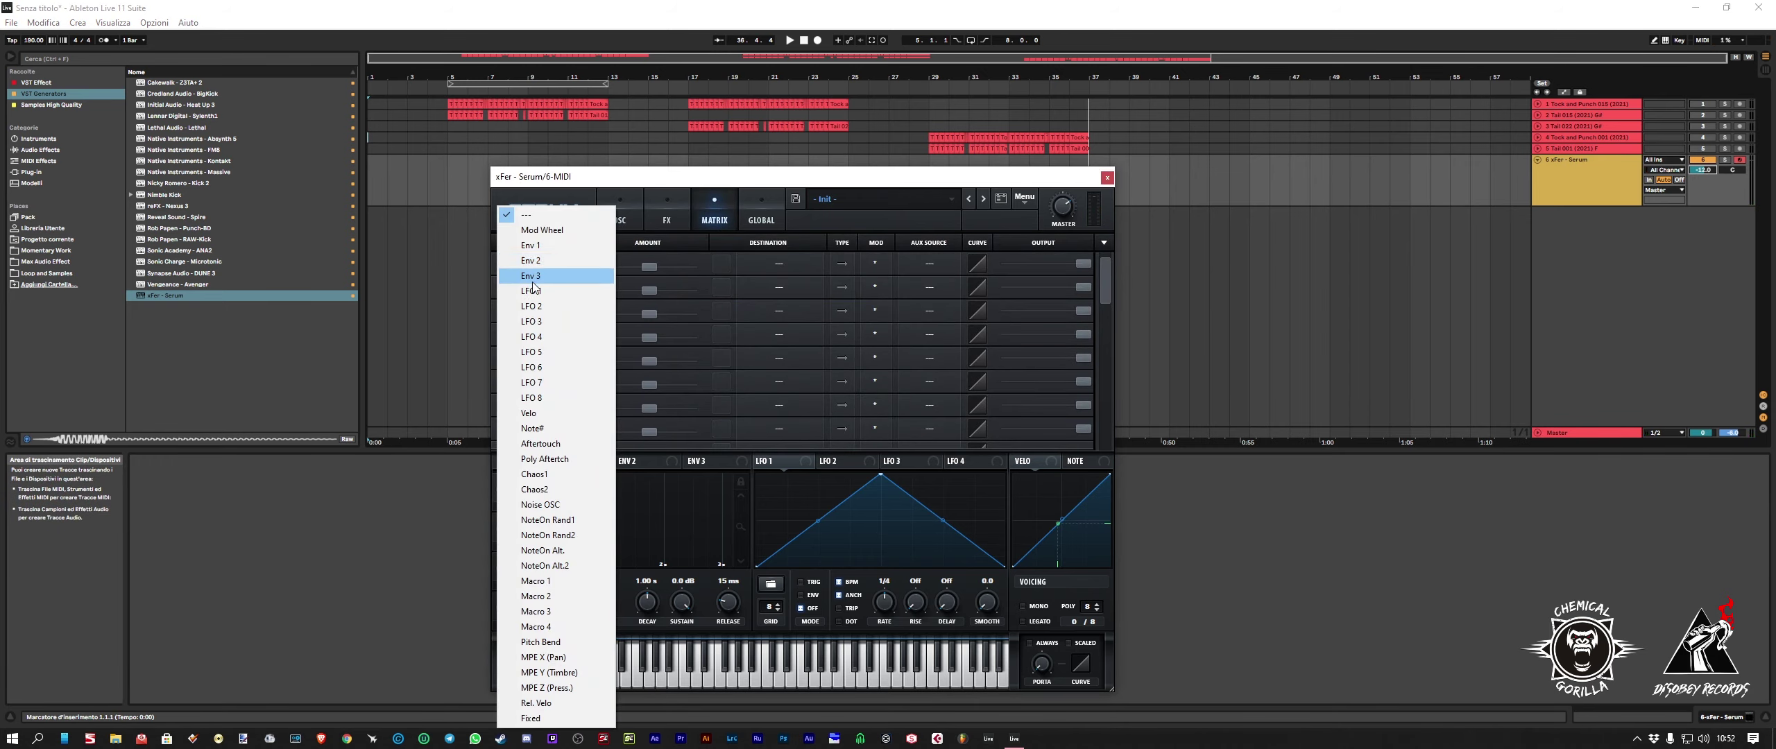
click(572, 292)
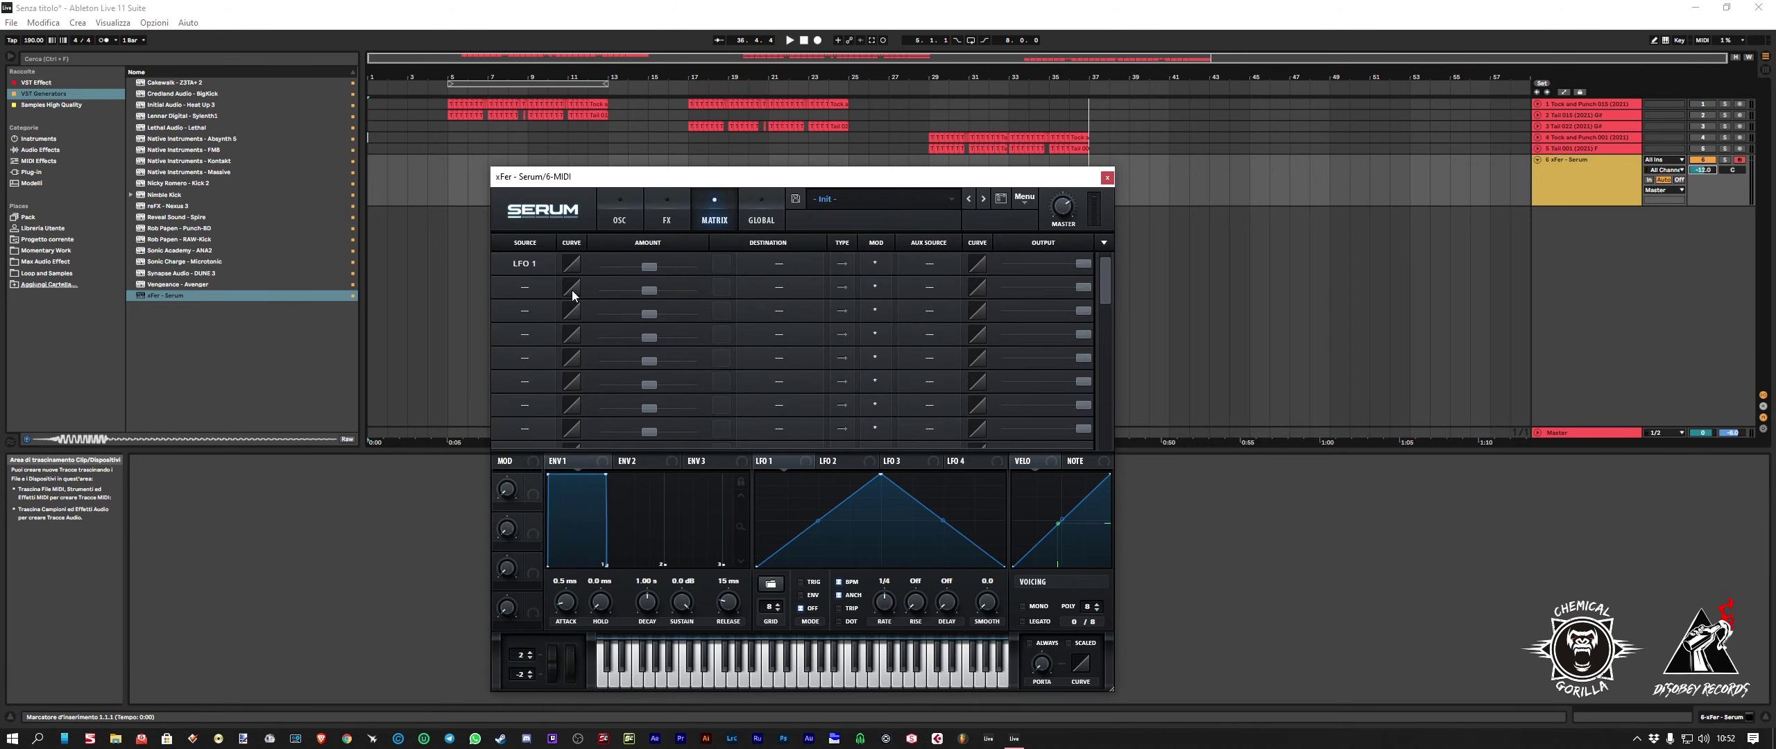
click(778, 263)
mouse_move(789, 296)
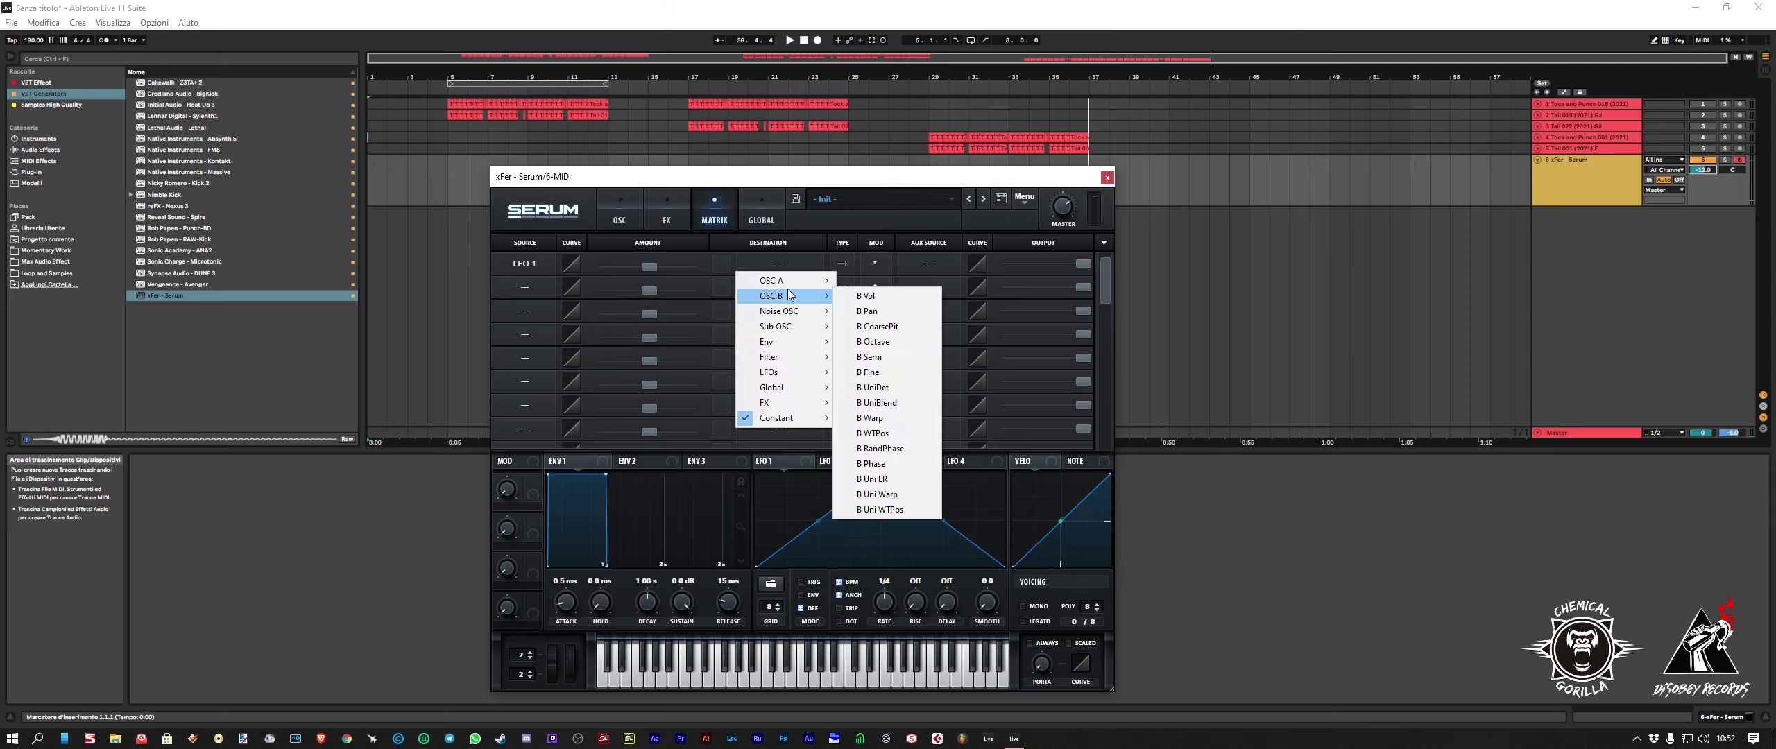
mouse_move(788, 358)
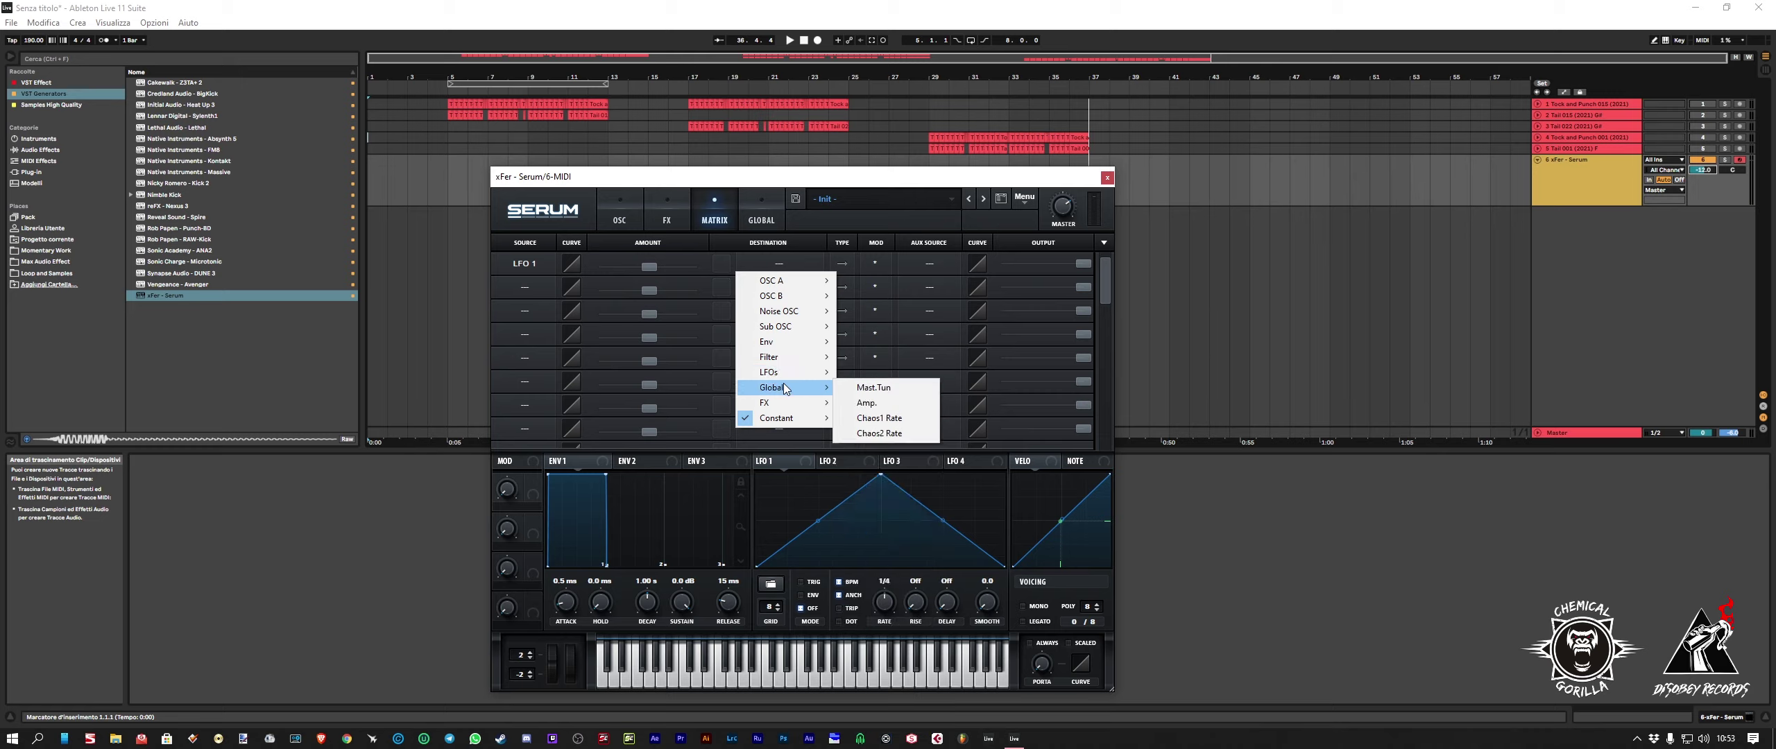
click(851, 386)
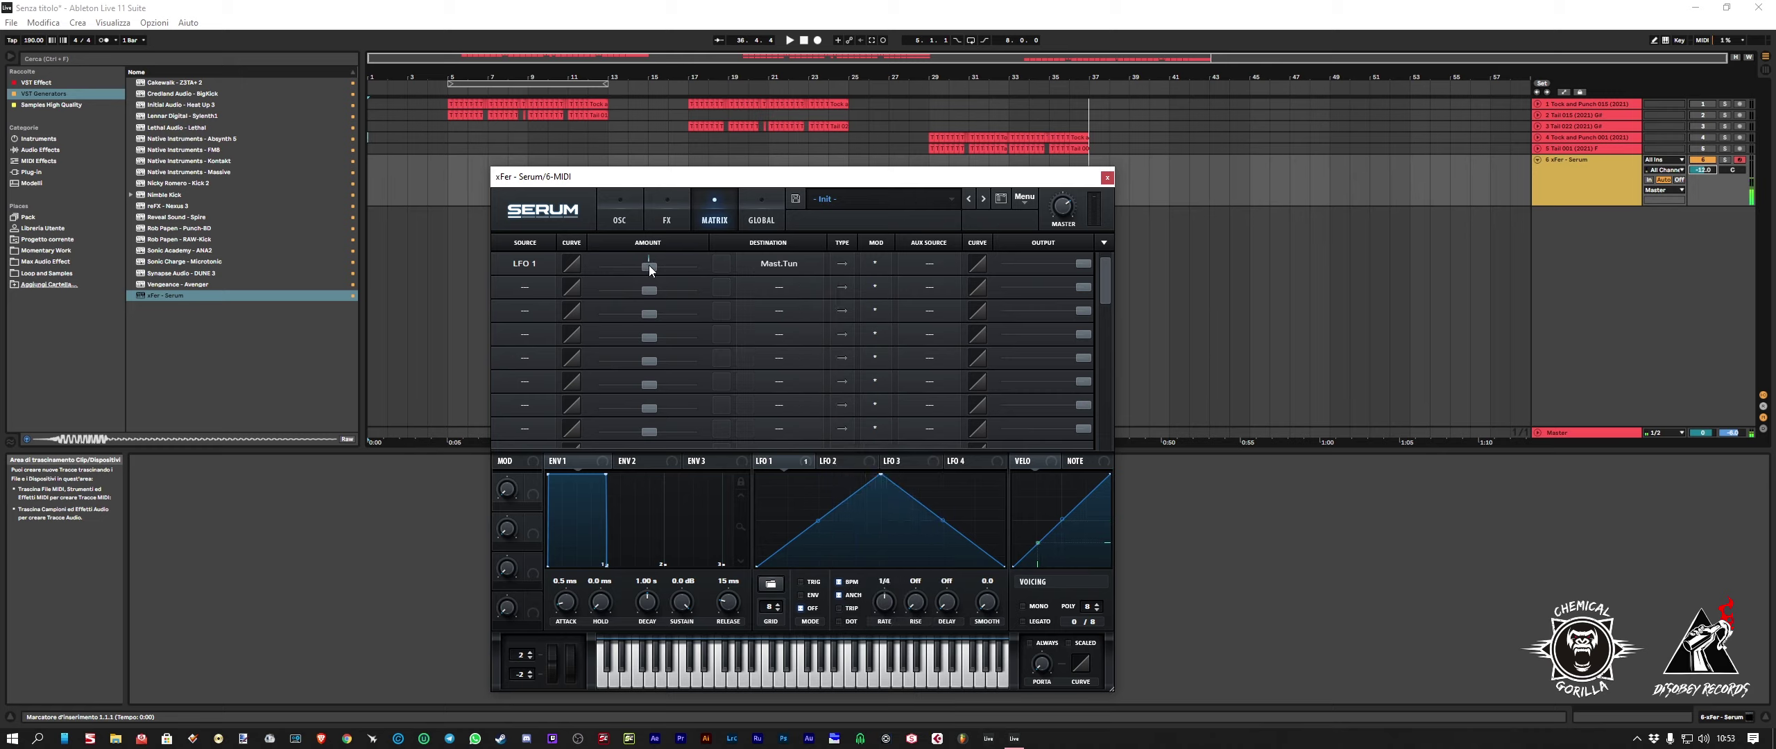
Step: Give the LFO 1 modulation a slightly negative amount and reshape LFO 1 in ENV mode into an early, lower peak with a curved decay
drag(649, 266, 644, 270)
drag(879, 476, 772, 519)
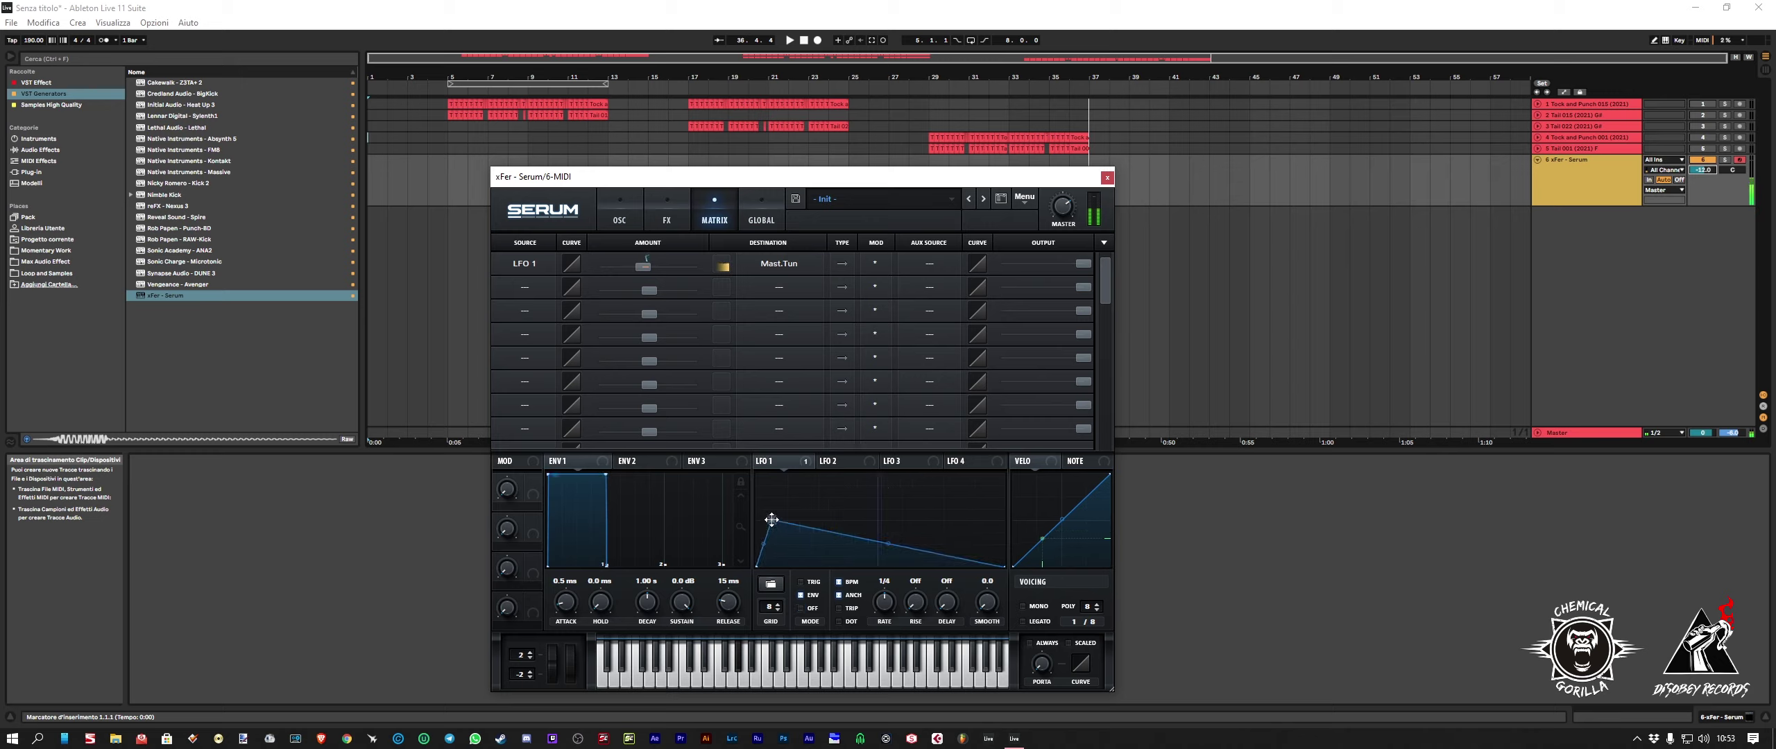
drag(926, 548, 767, 538)
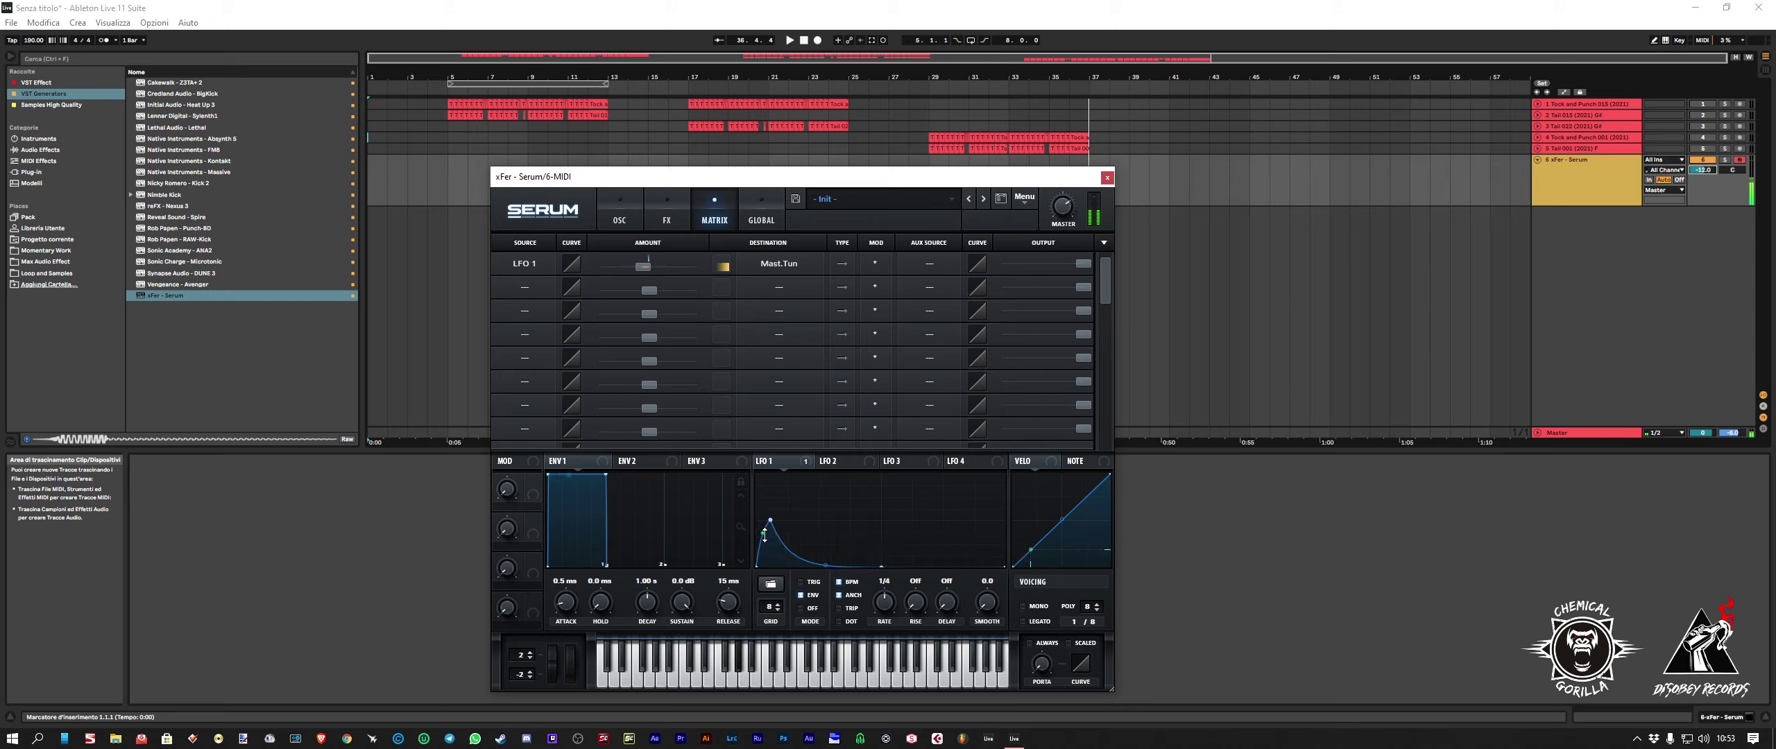
Step: Set OSC A to 8 unison voices and adjust its neighbouring unison and phase controls
click(610, 218)
drag(619, 383, 627, 308)
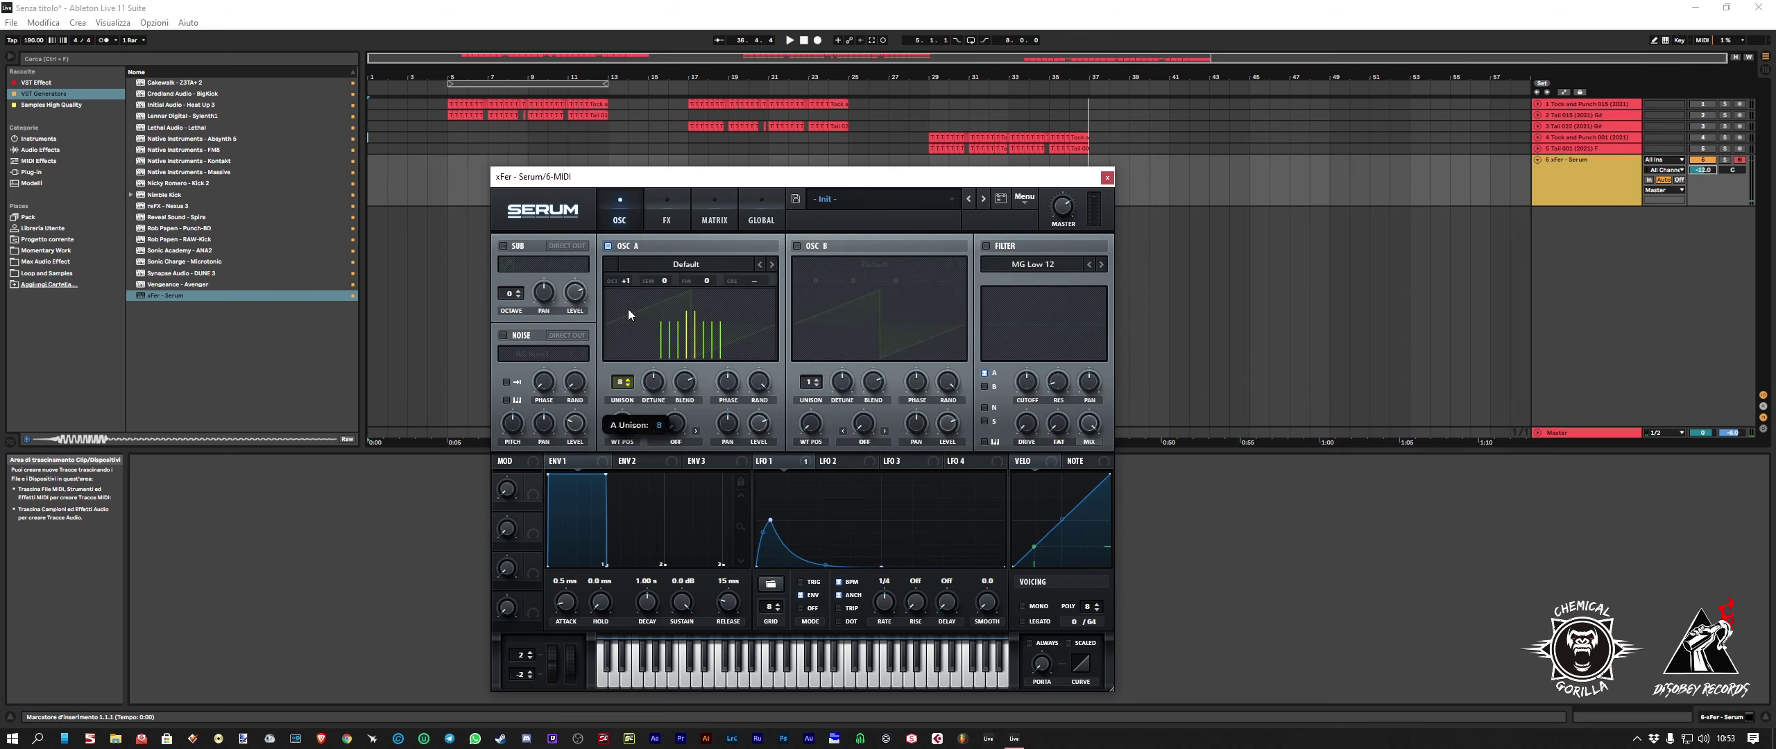
drag(662, 385, 729, 372)
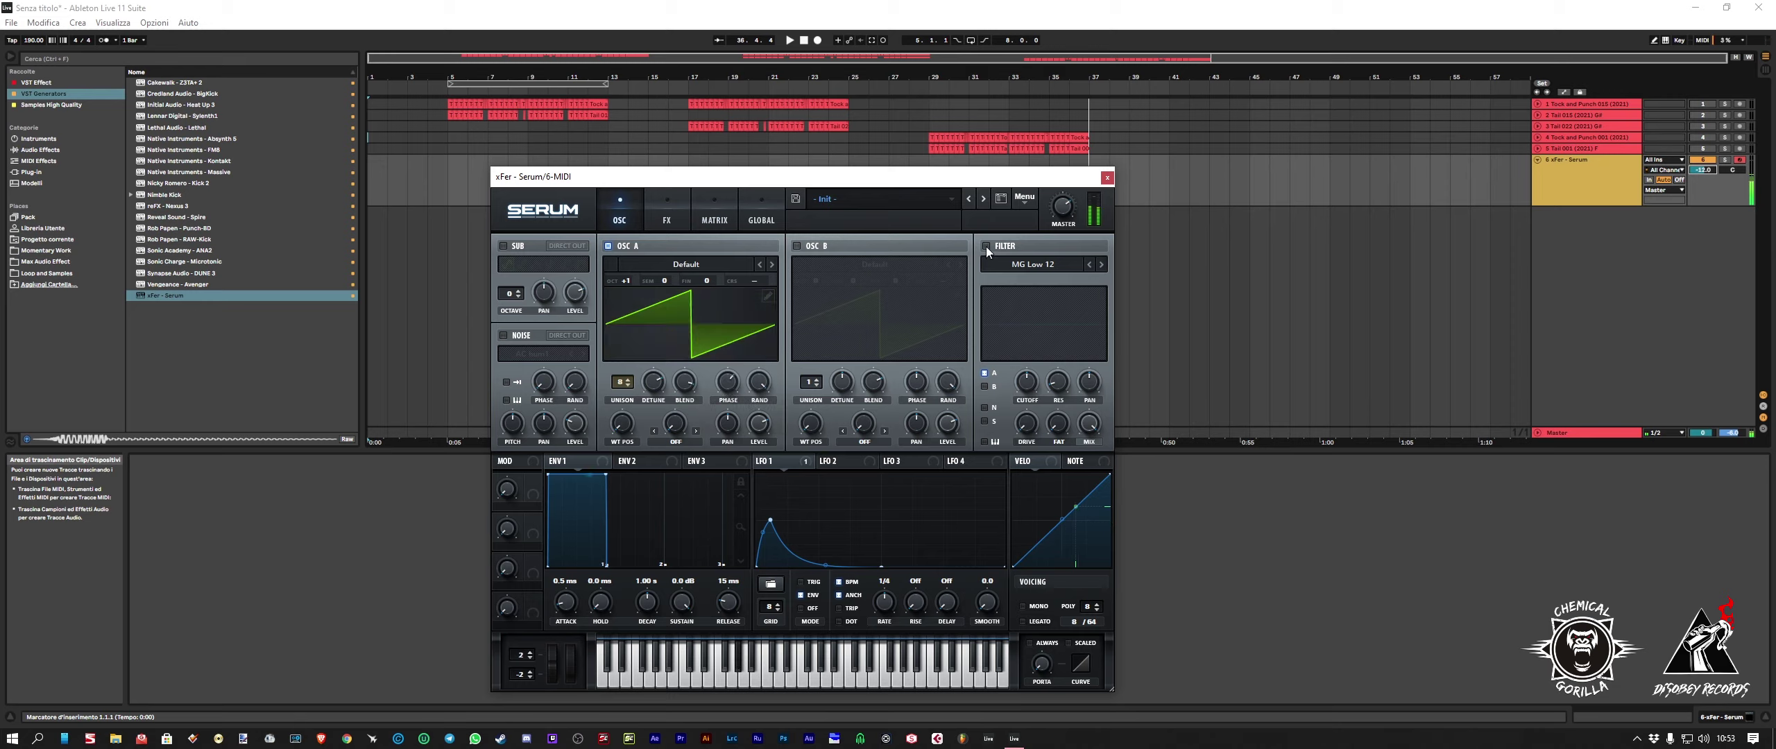
Step: Enable Serum's Hyper/Dimension and Distortion effects and turn the distortion drive up high
click(667, 217)
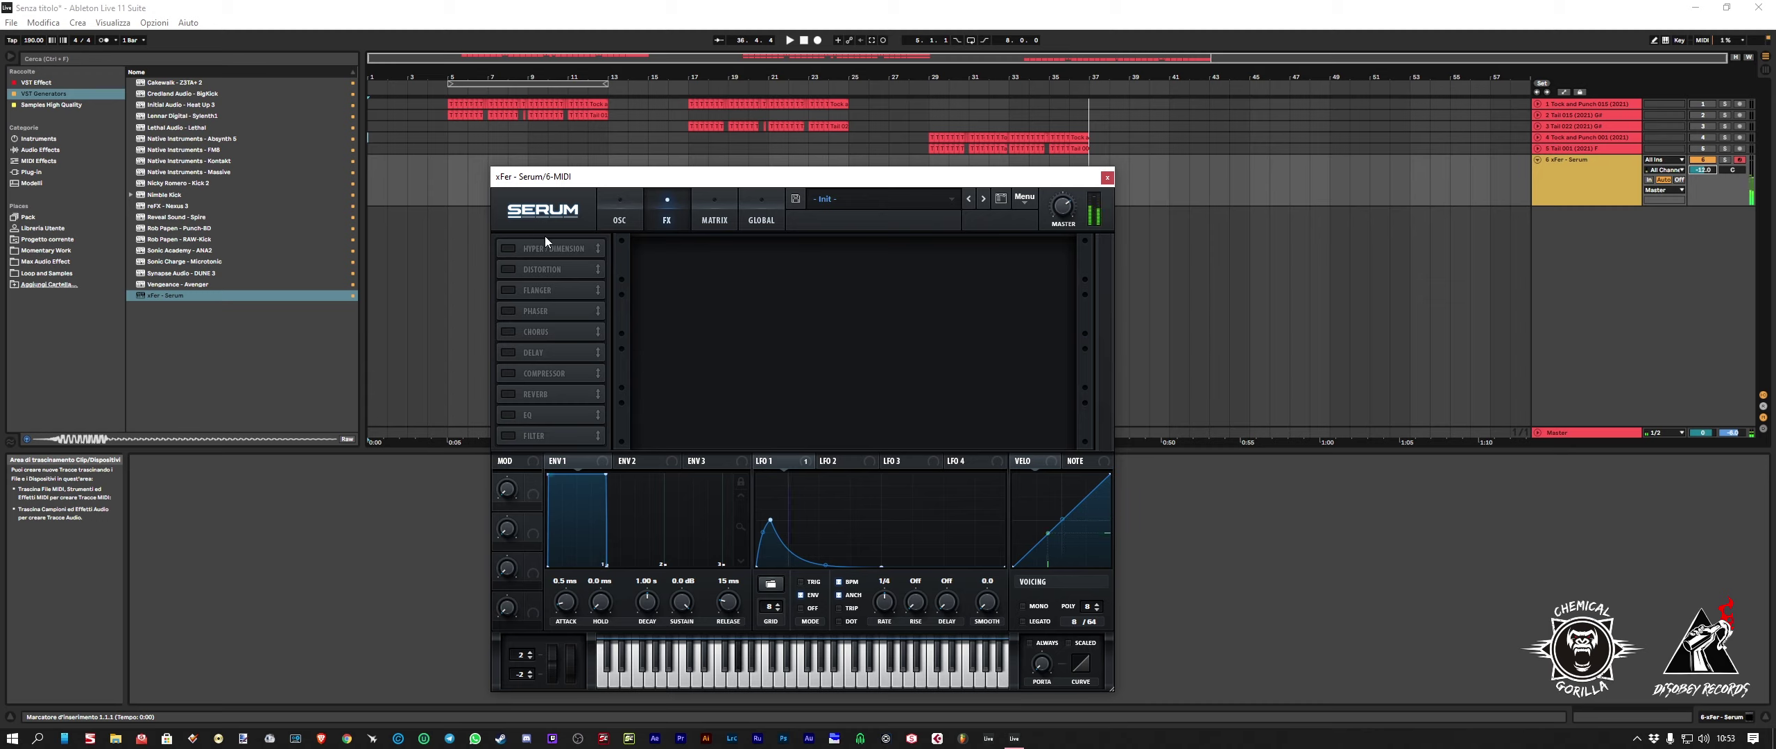
click(508, 249)
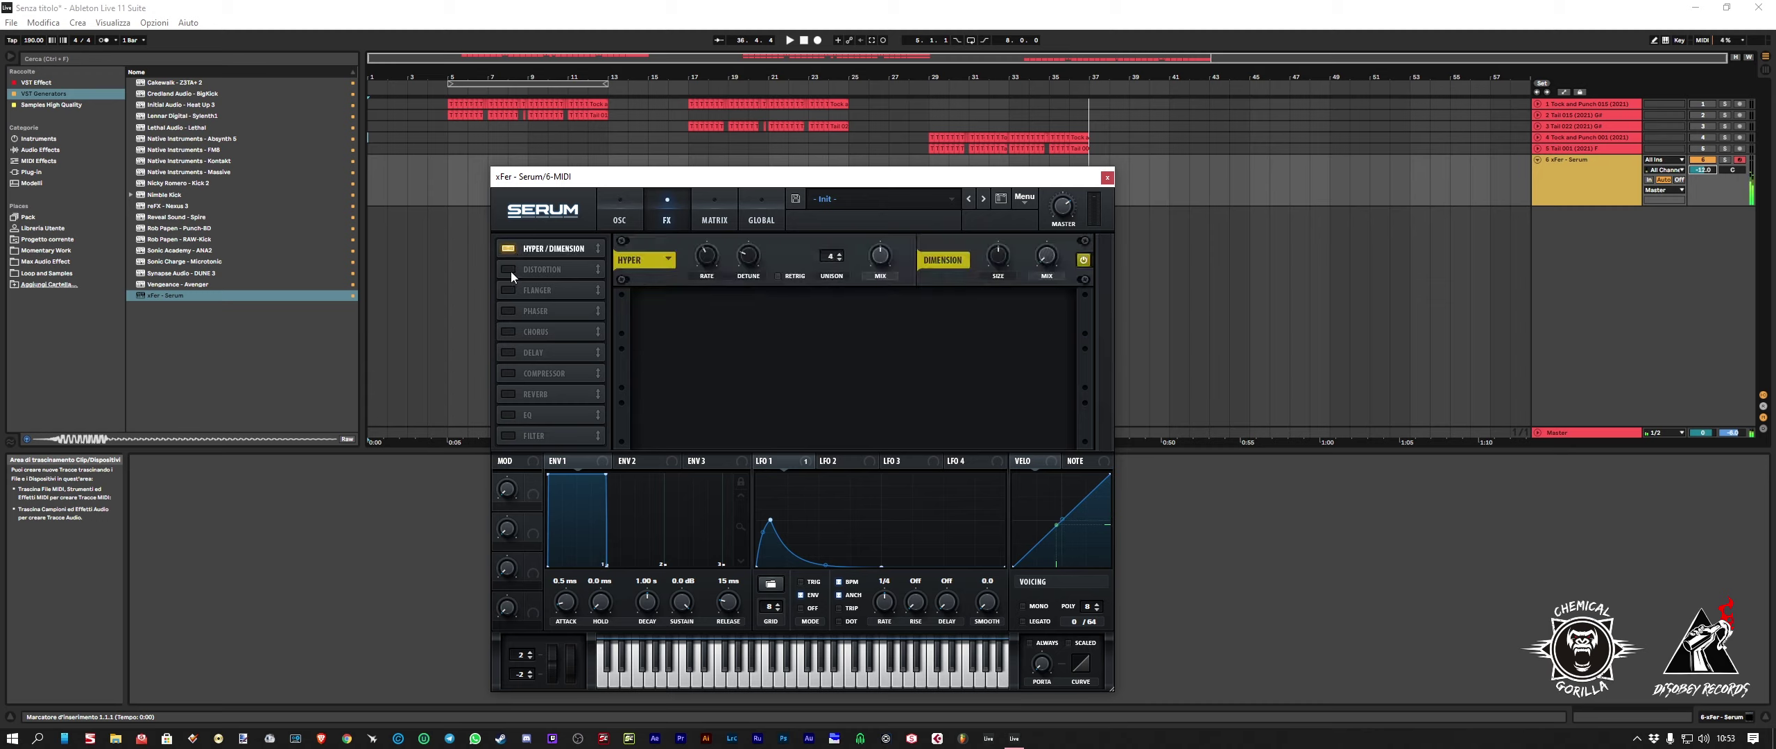
click(509, 270)
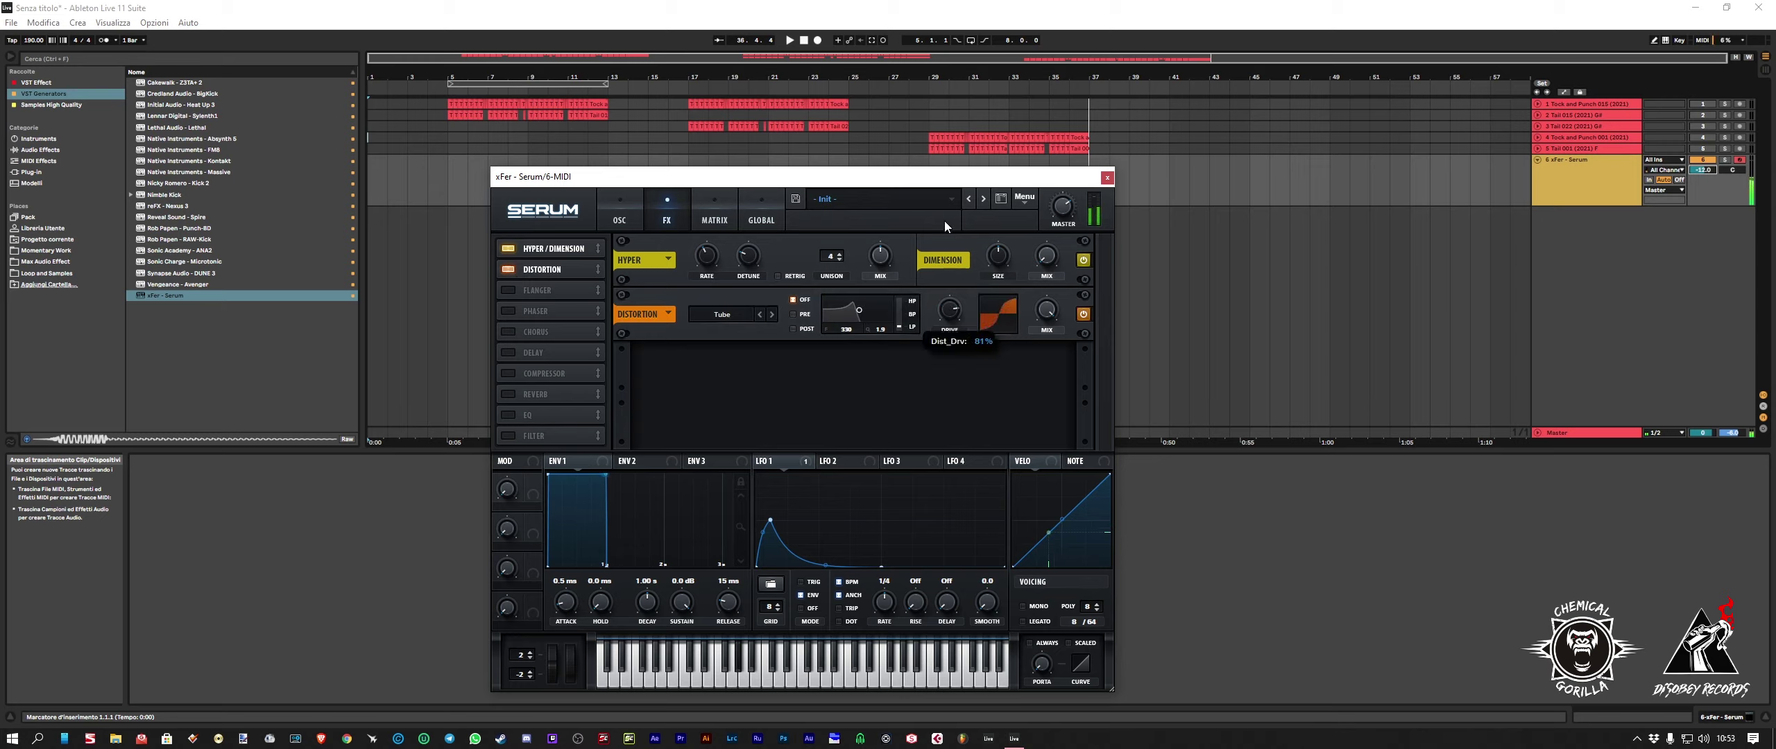
Step: Set the distortion filter to PRE, adjust its frequency and resonance, and change the distortion type to Diode 1
click(792, 313)
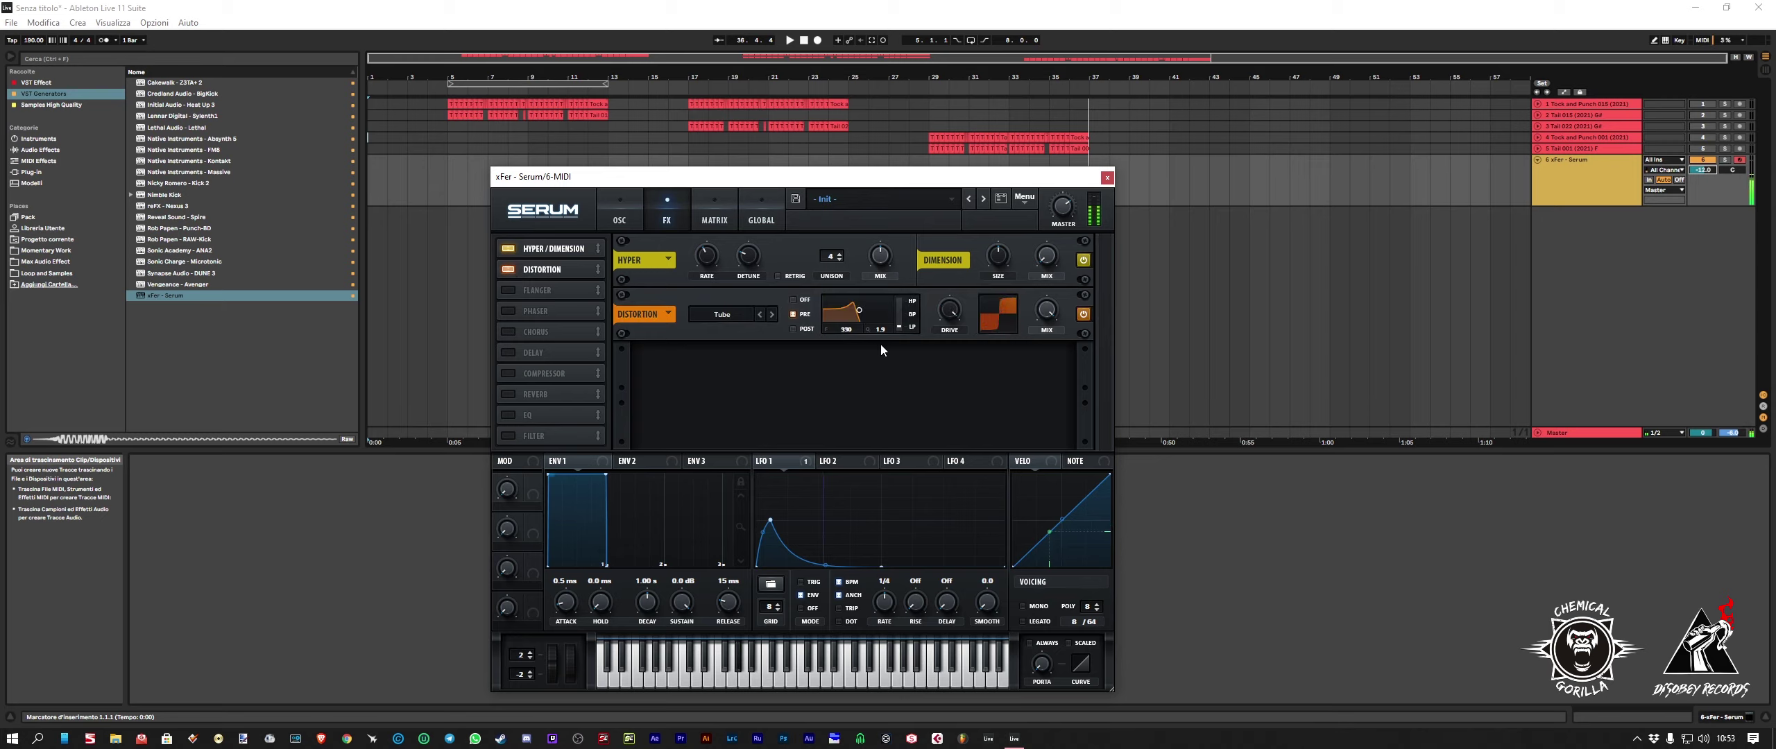
mouse_move(900, 321)
drag(847, 333, 848, 341)
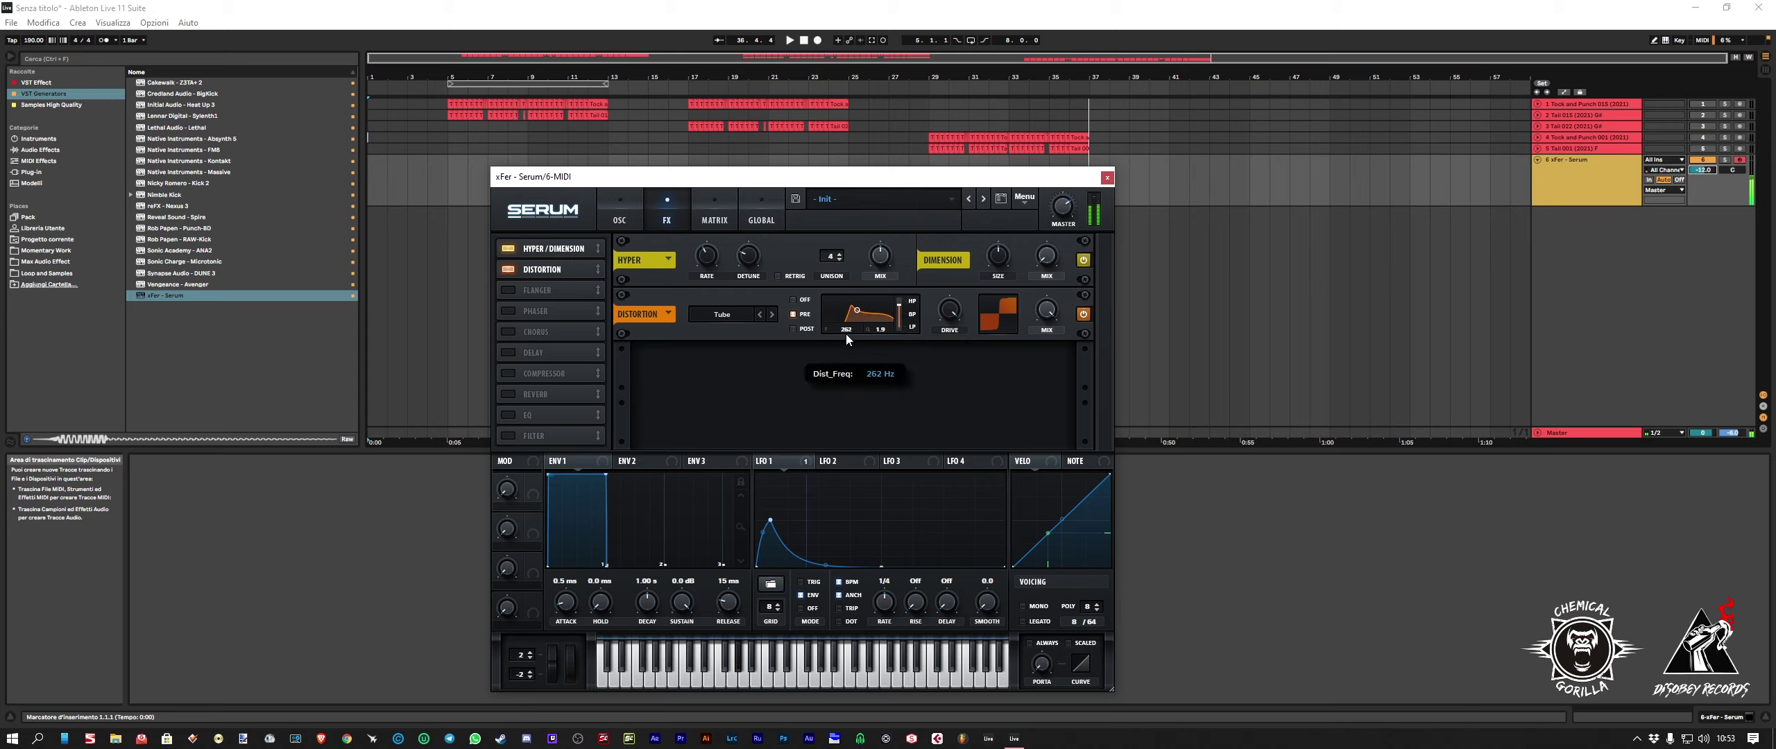
drag(846, 340, 886, 316)
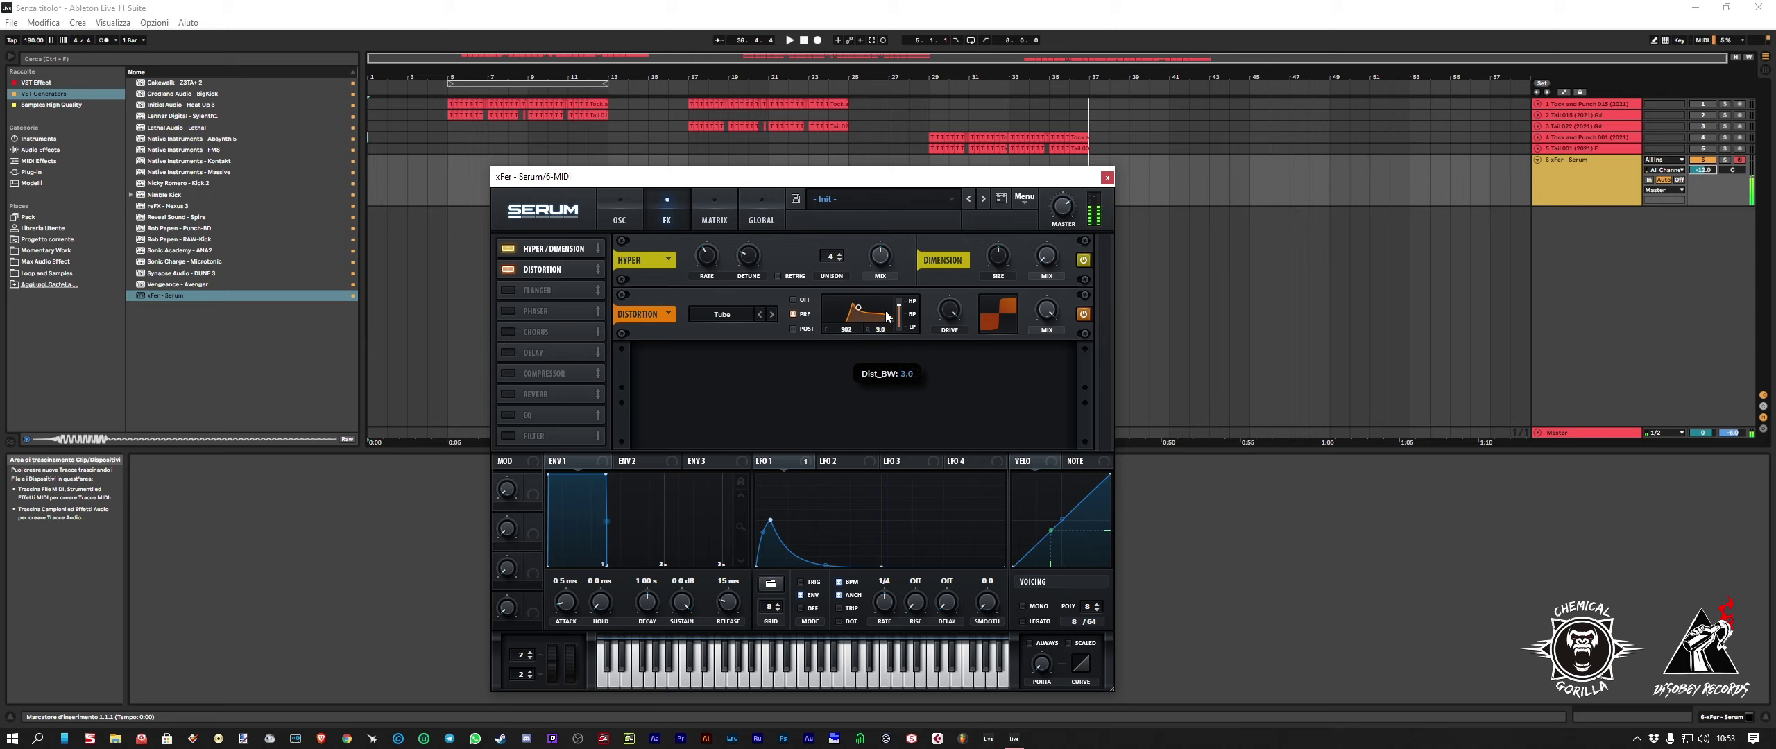
click(704, 318)
click(737, 378)
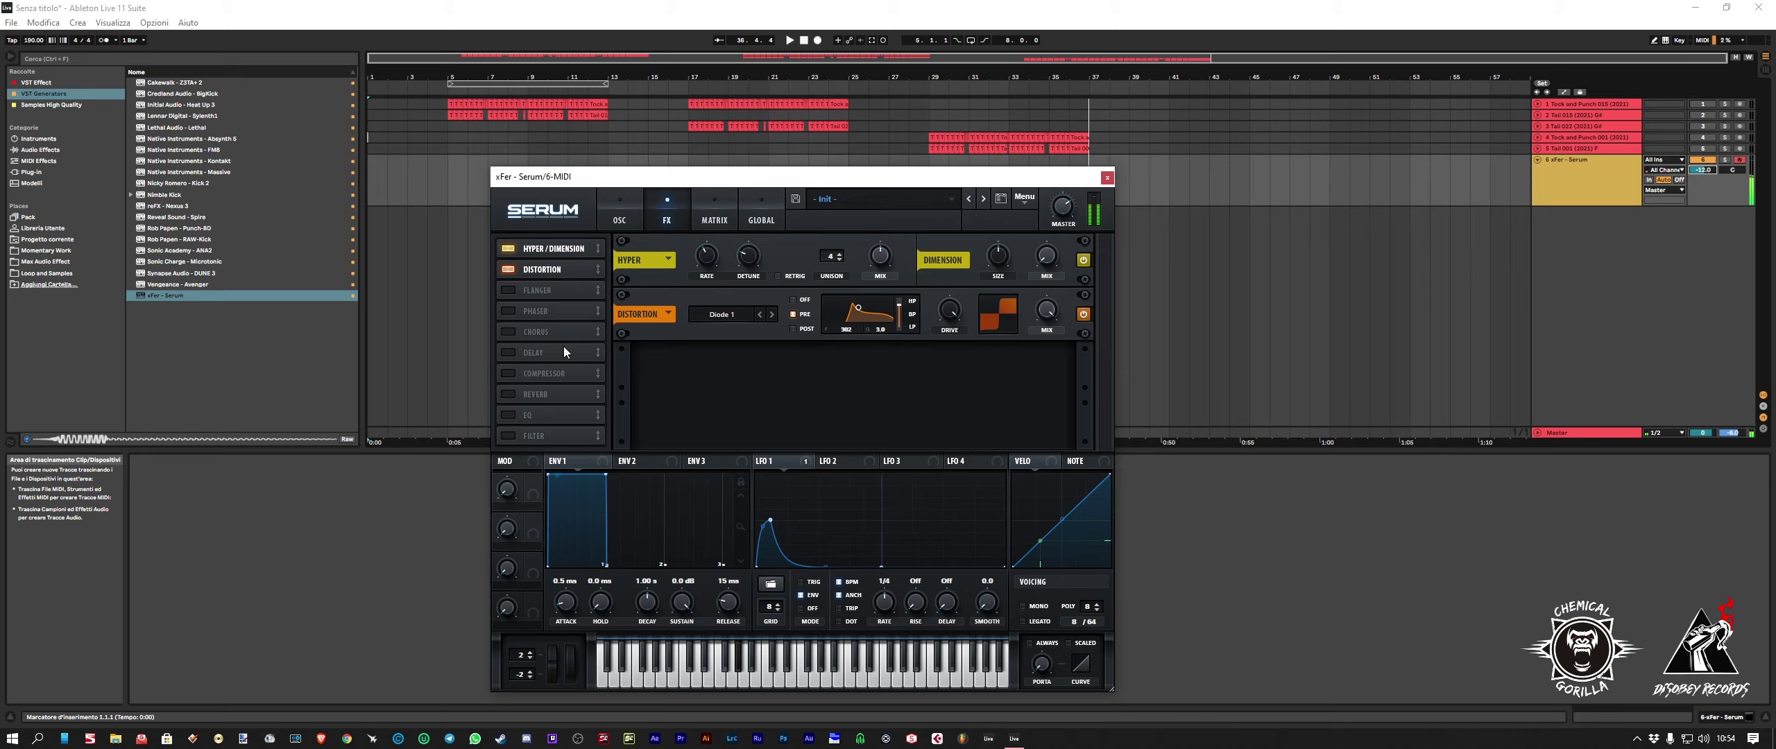
Step: Enable the Phaser, adjust its depth, frequency and rate, and turn on BPM sync for the rate
click(507, 312)
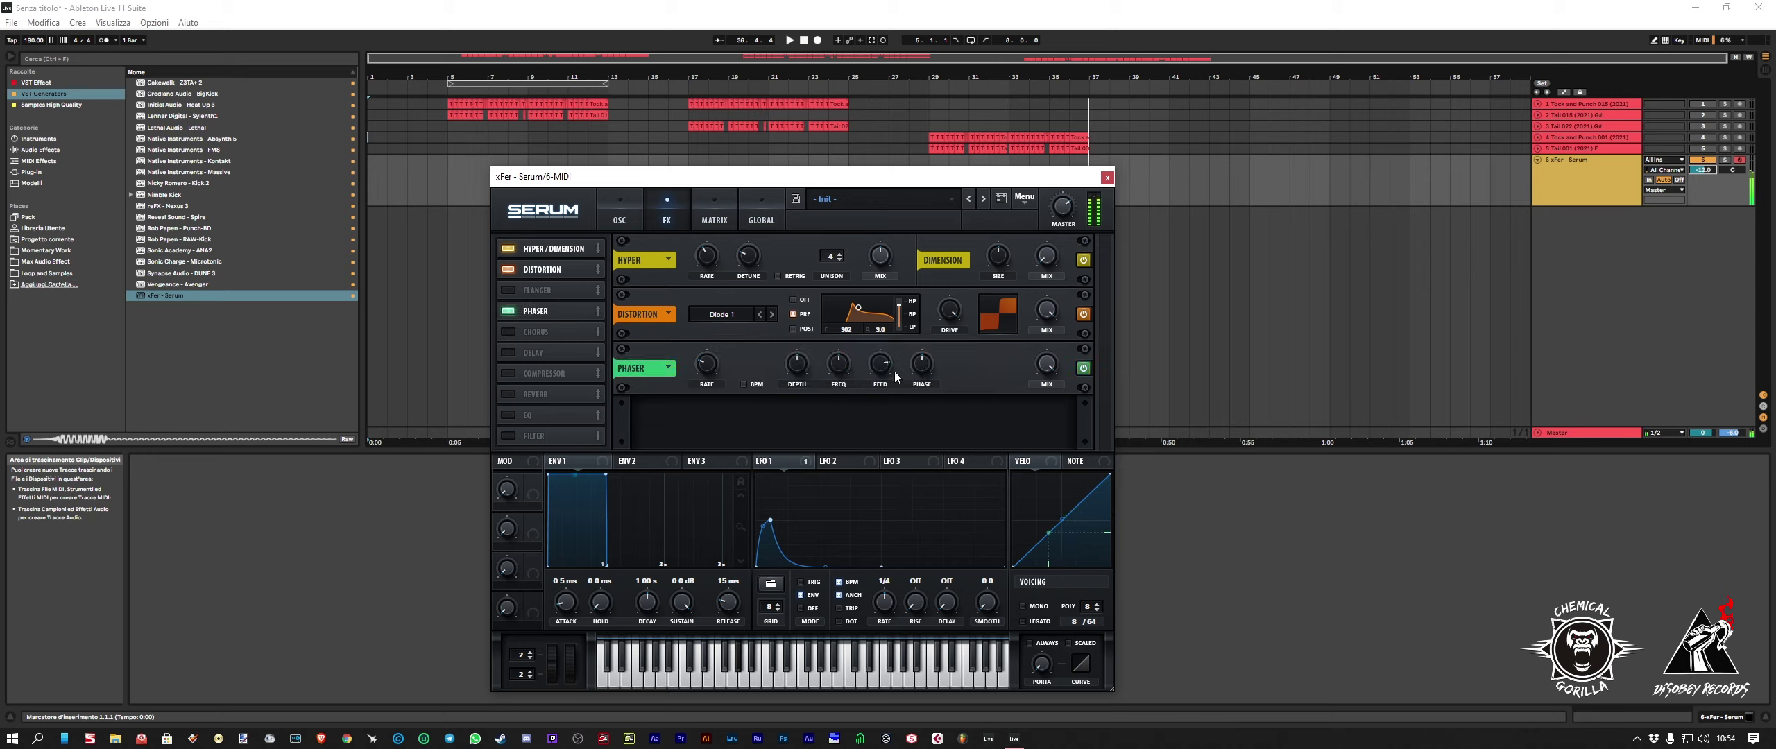
drag(794, 371, 835, 387)
mouse_move(706, 369)
mouse_down()
mouse_move(718, 329)
mouse_move(719, 387)
mouse_up()
click(742, 385)
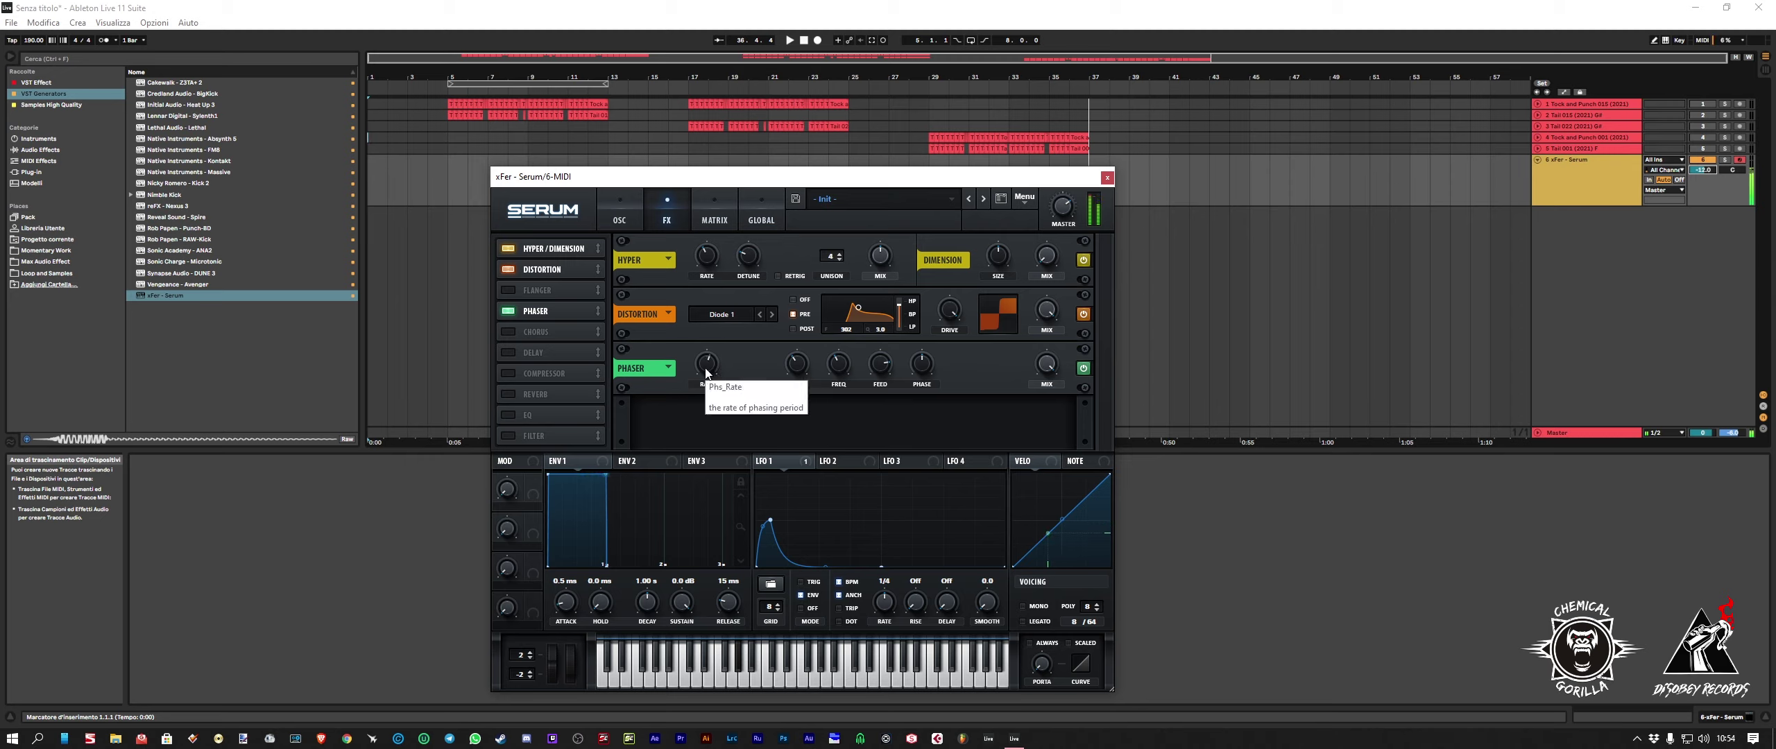
Step: Enable the Compressor, switch it to multiband mode, and adjust its threshold
click(511, 374)
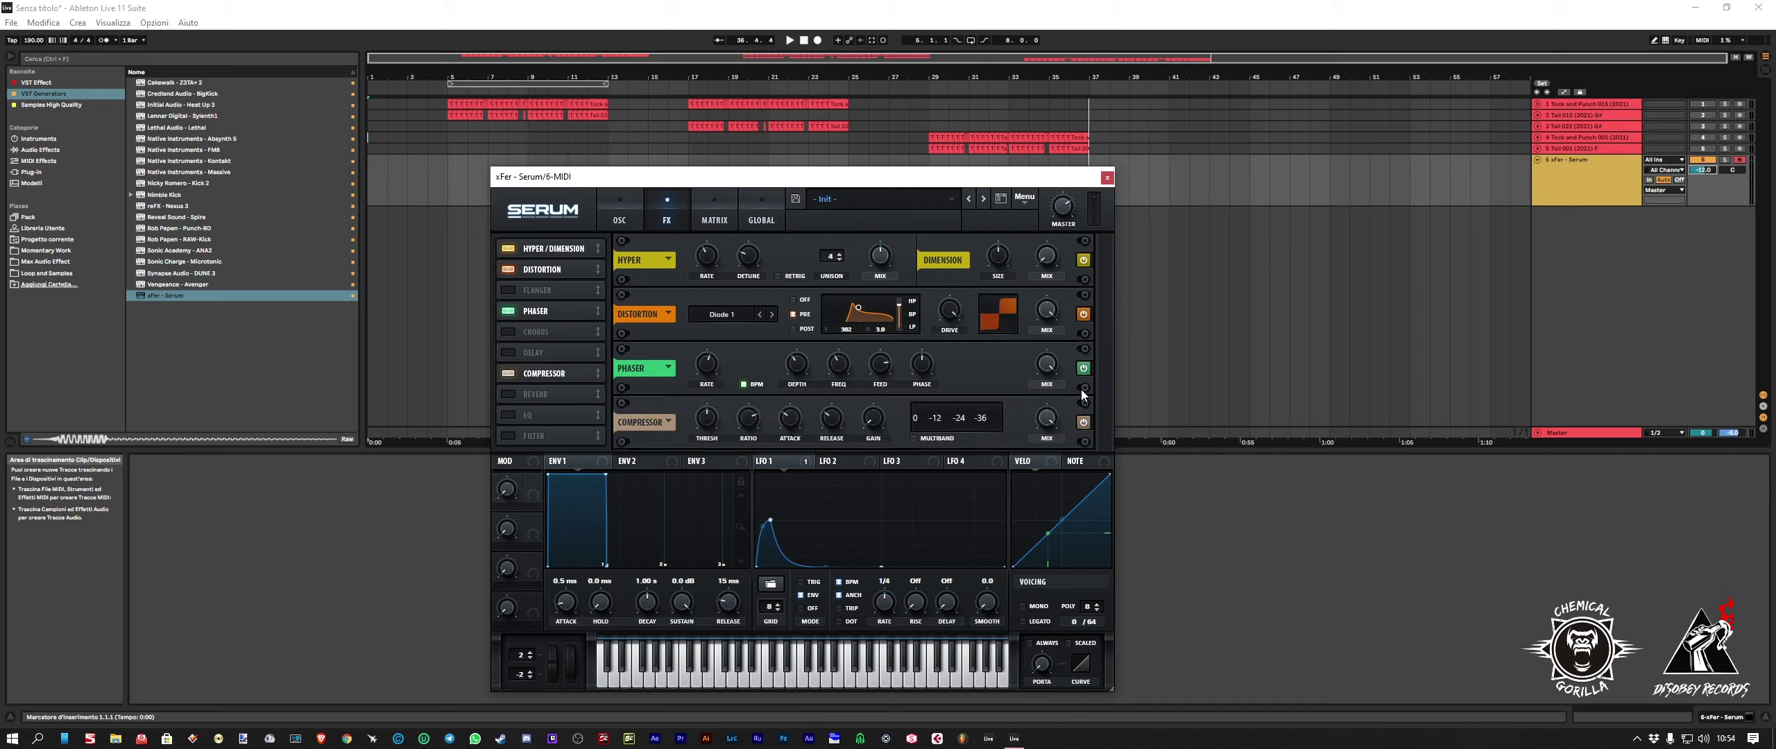
click(914, 438)
drag(711, 421, 724, 476)
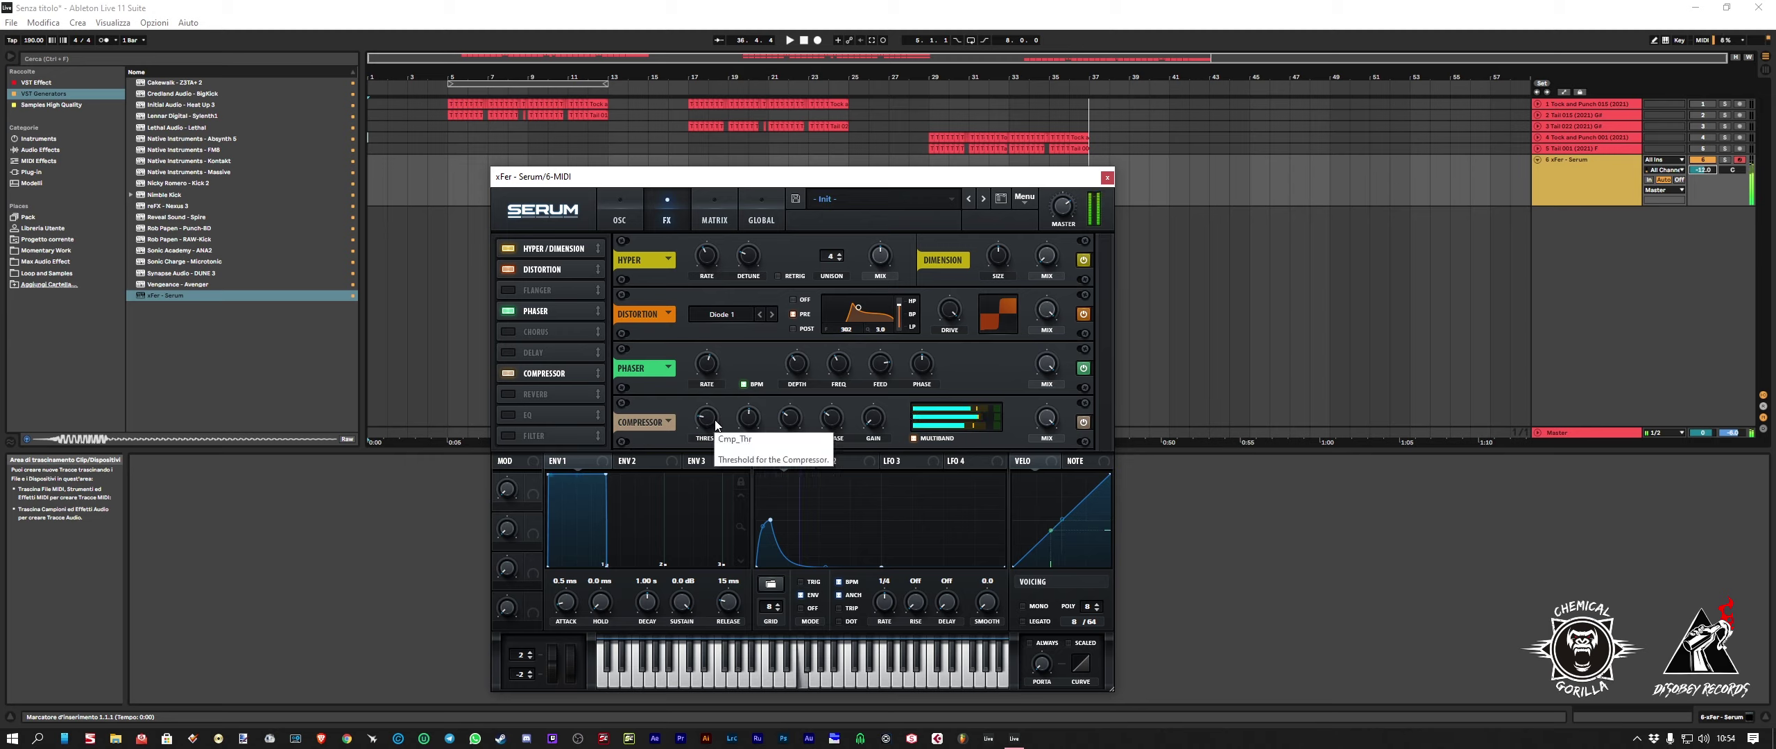
Step: Enable the EQ, set its low band to the peak shape, and boost that band's gain
click(510, 414)
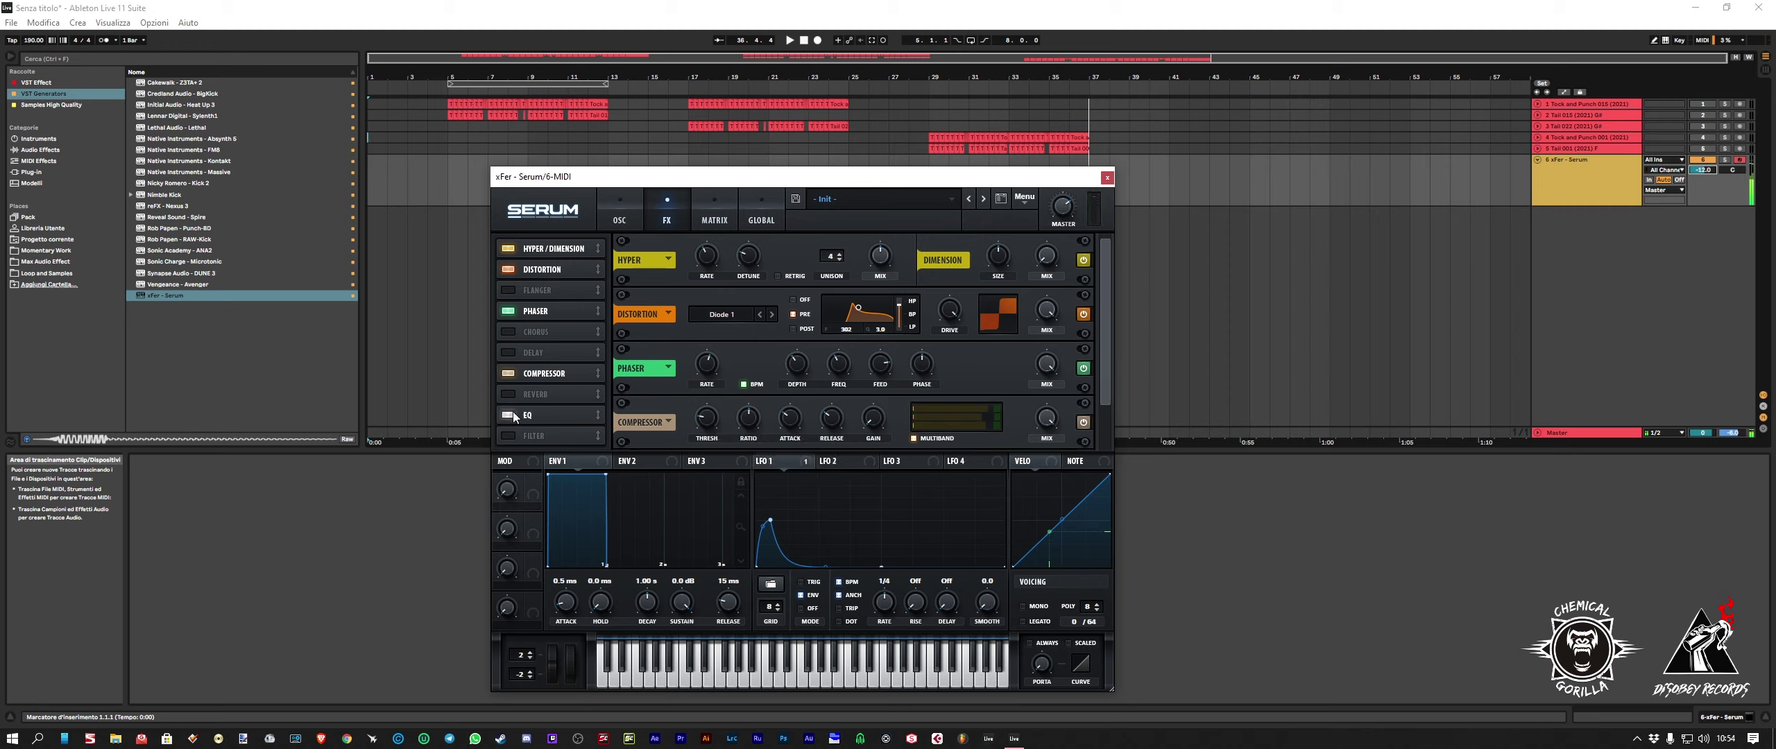
scroll(1104, 417, down, 1)
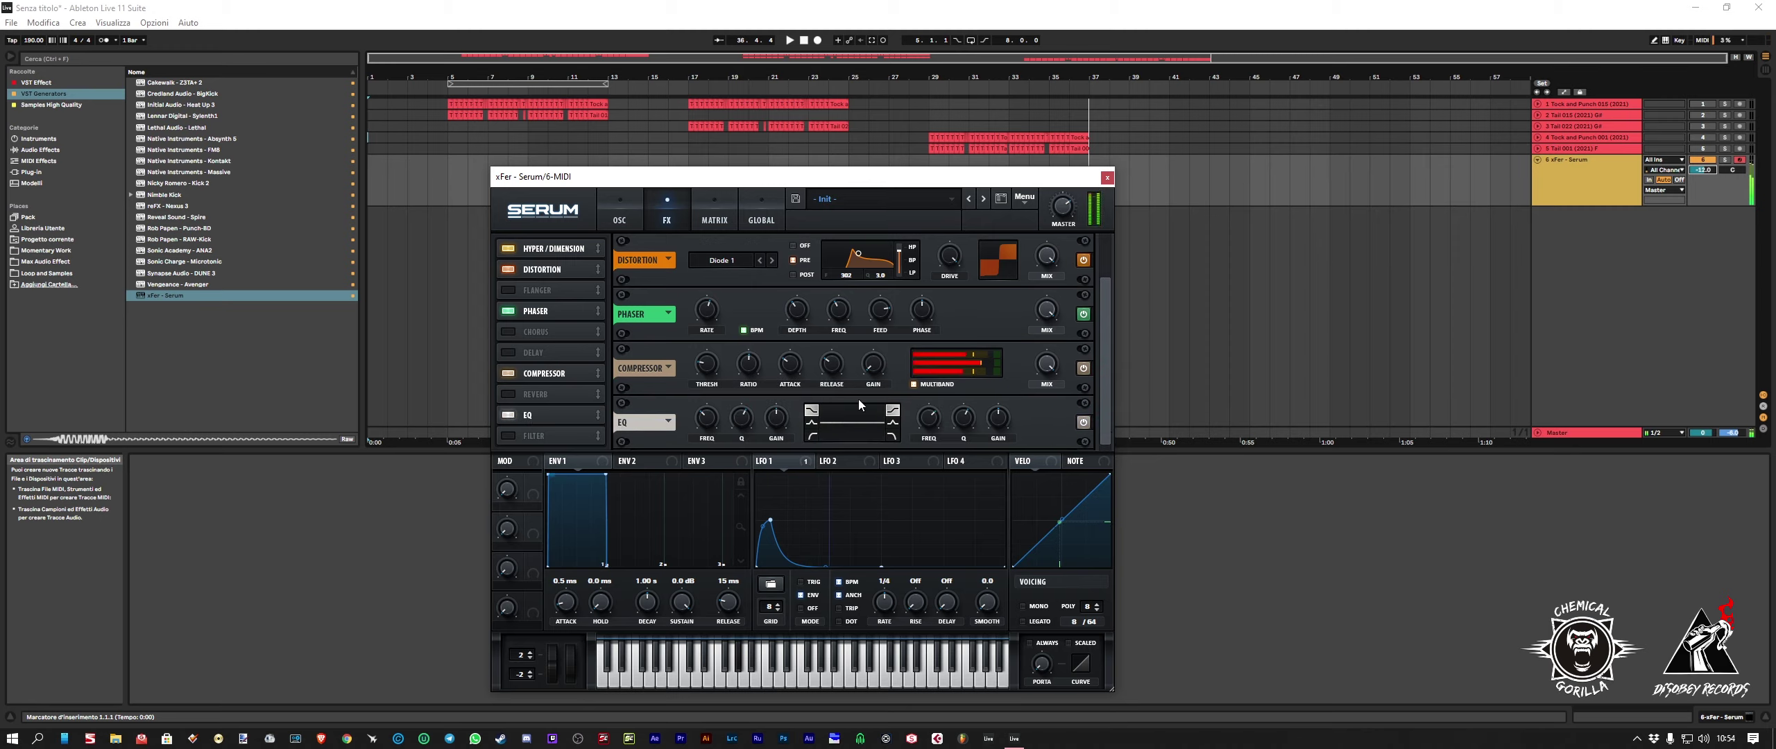
click(812, 423)
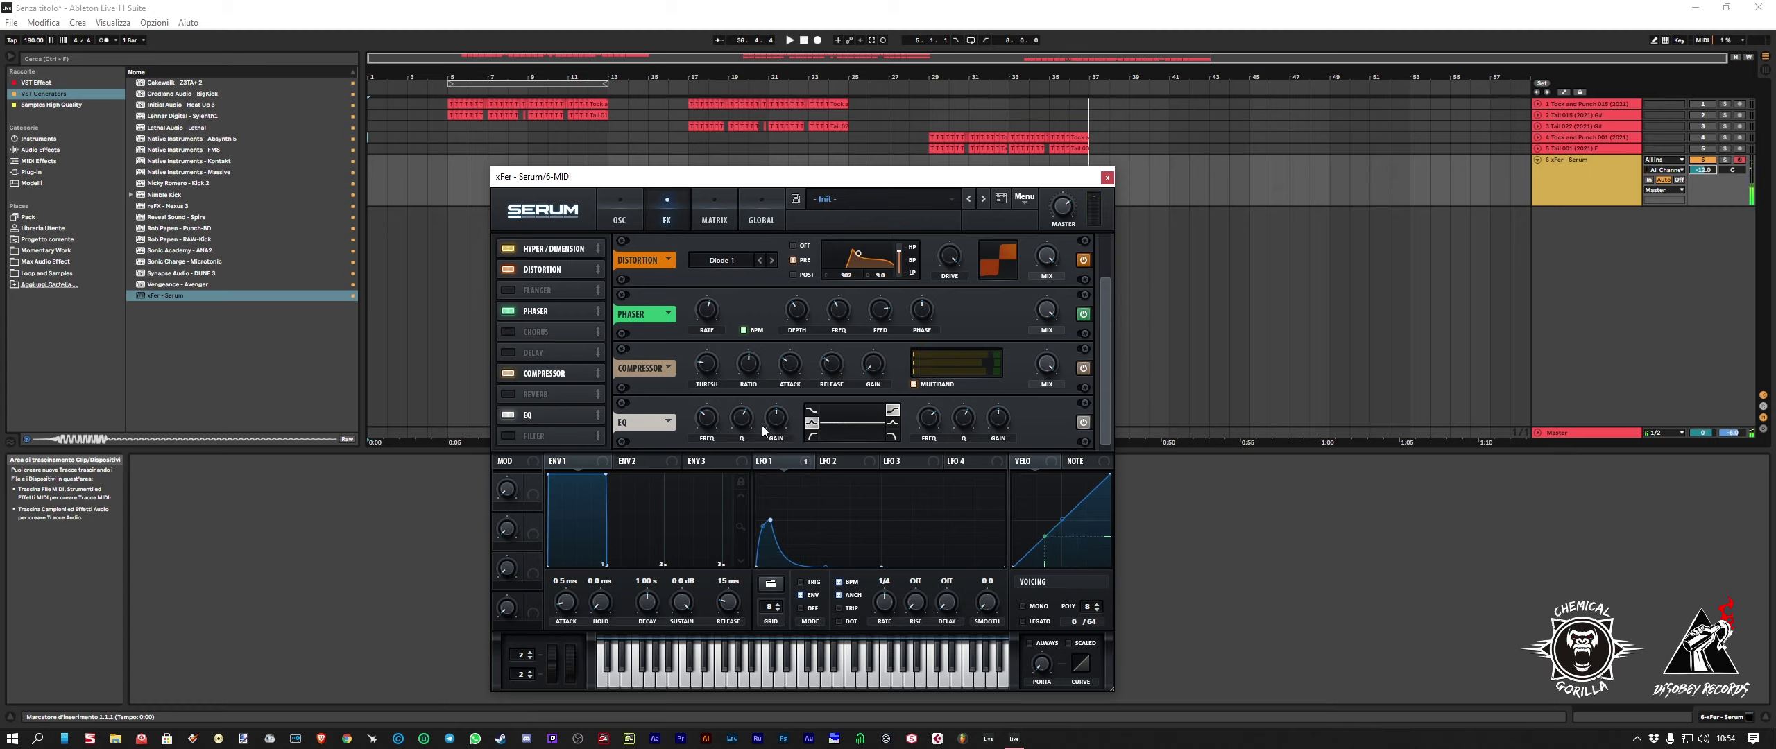
drag(776, 417, 771, 382)
Step: Boost the EQ's high band, adjust its frequency, and tune the low band's frequency to about 1090 Hz
drag(706, 417, 775, 440)
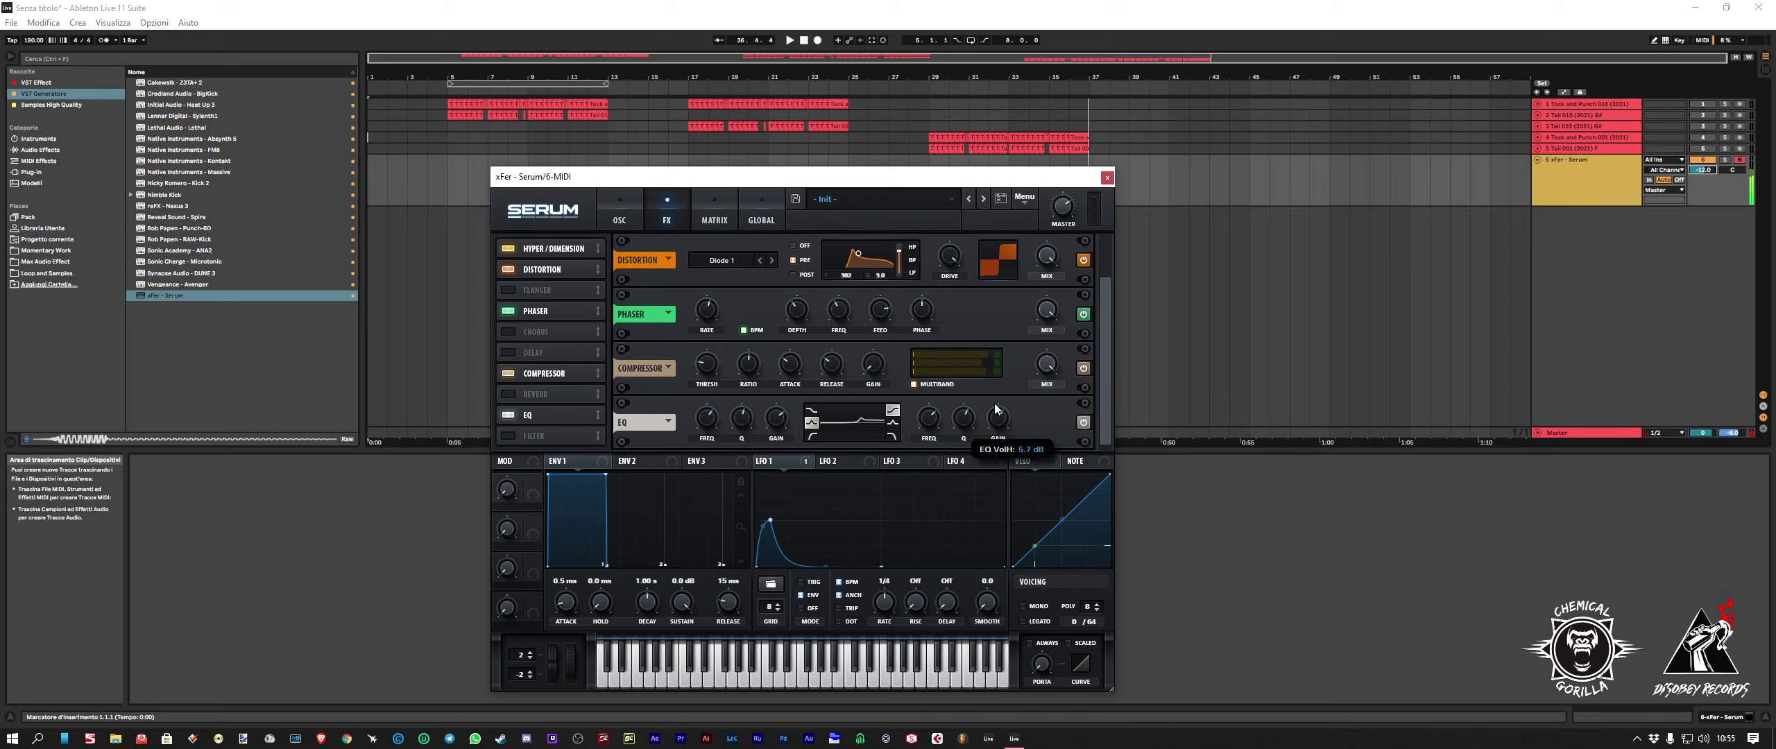
mouse_move(930, 420)
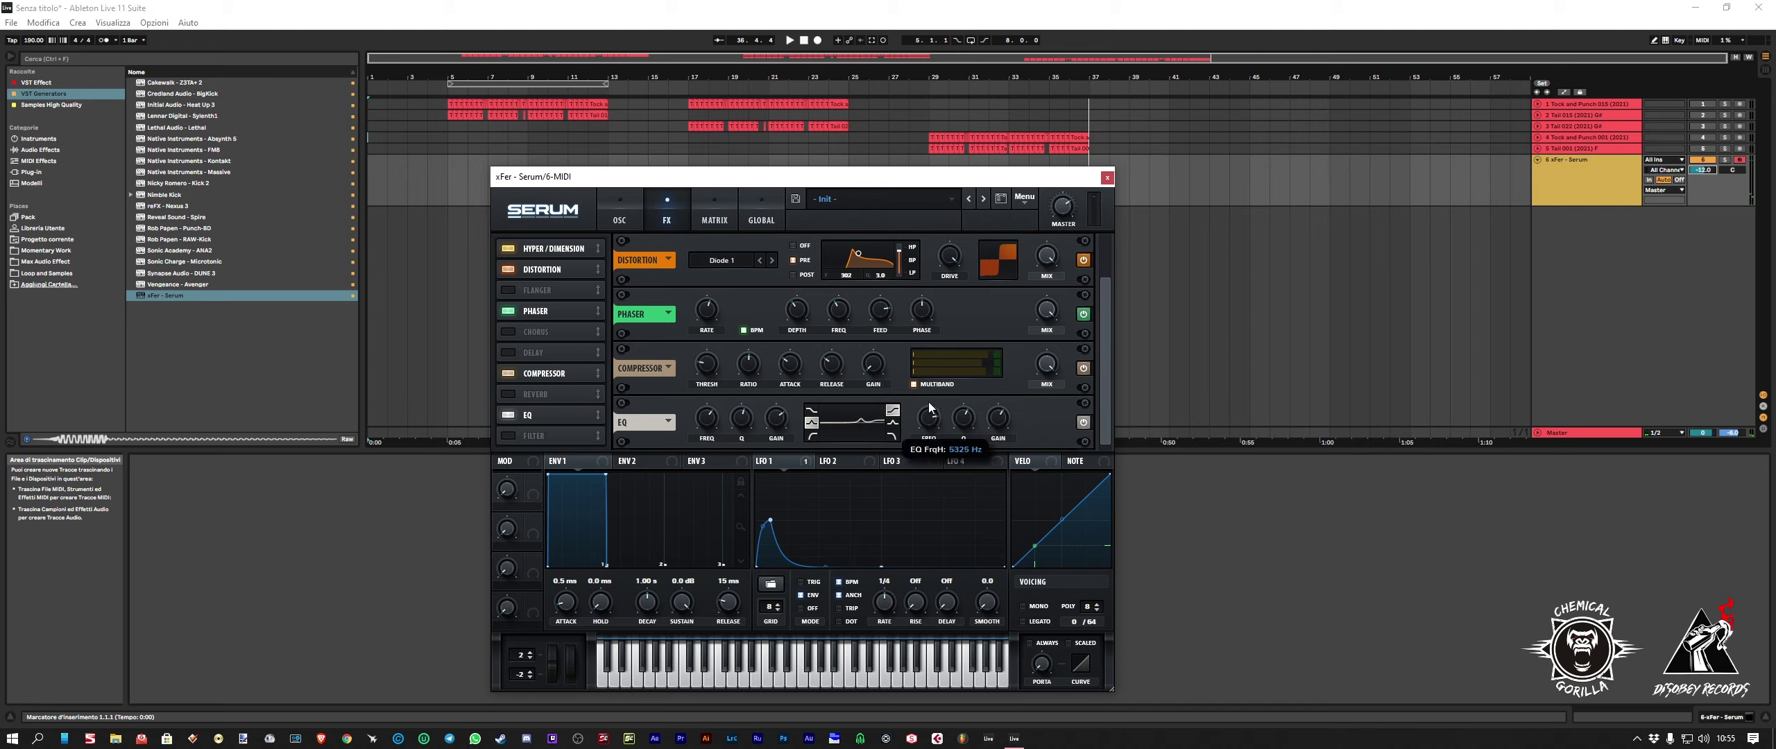
mouse_move(710, 424)
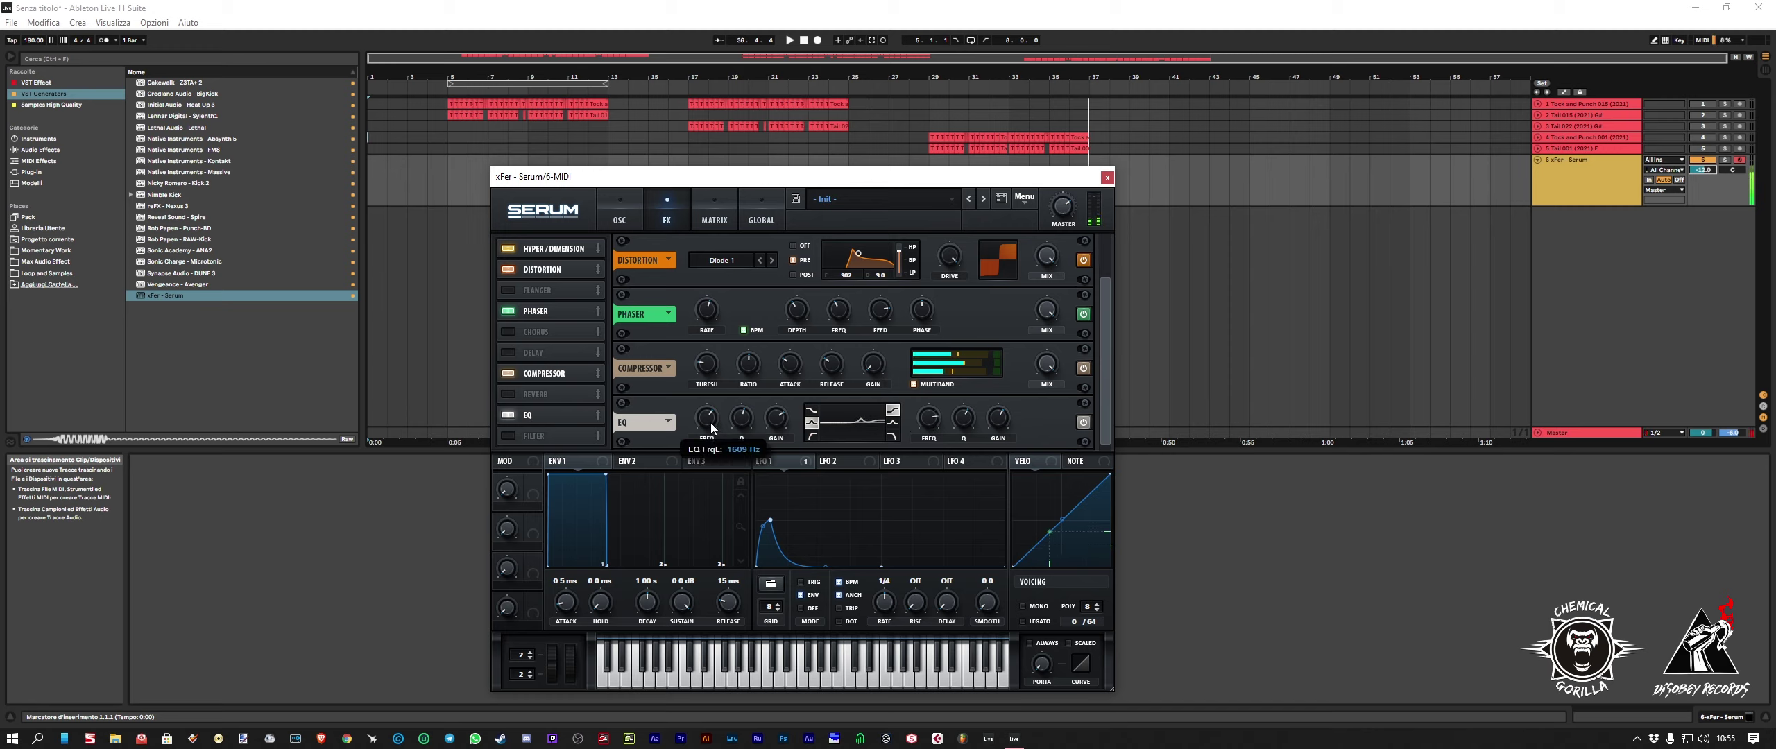
drag(710, 423, 717, 419)
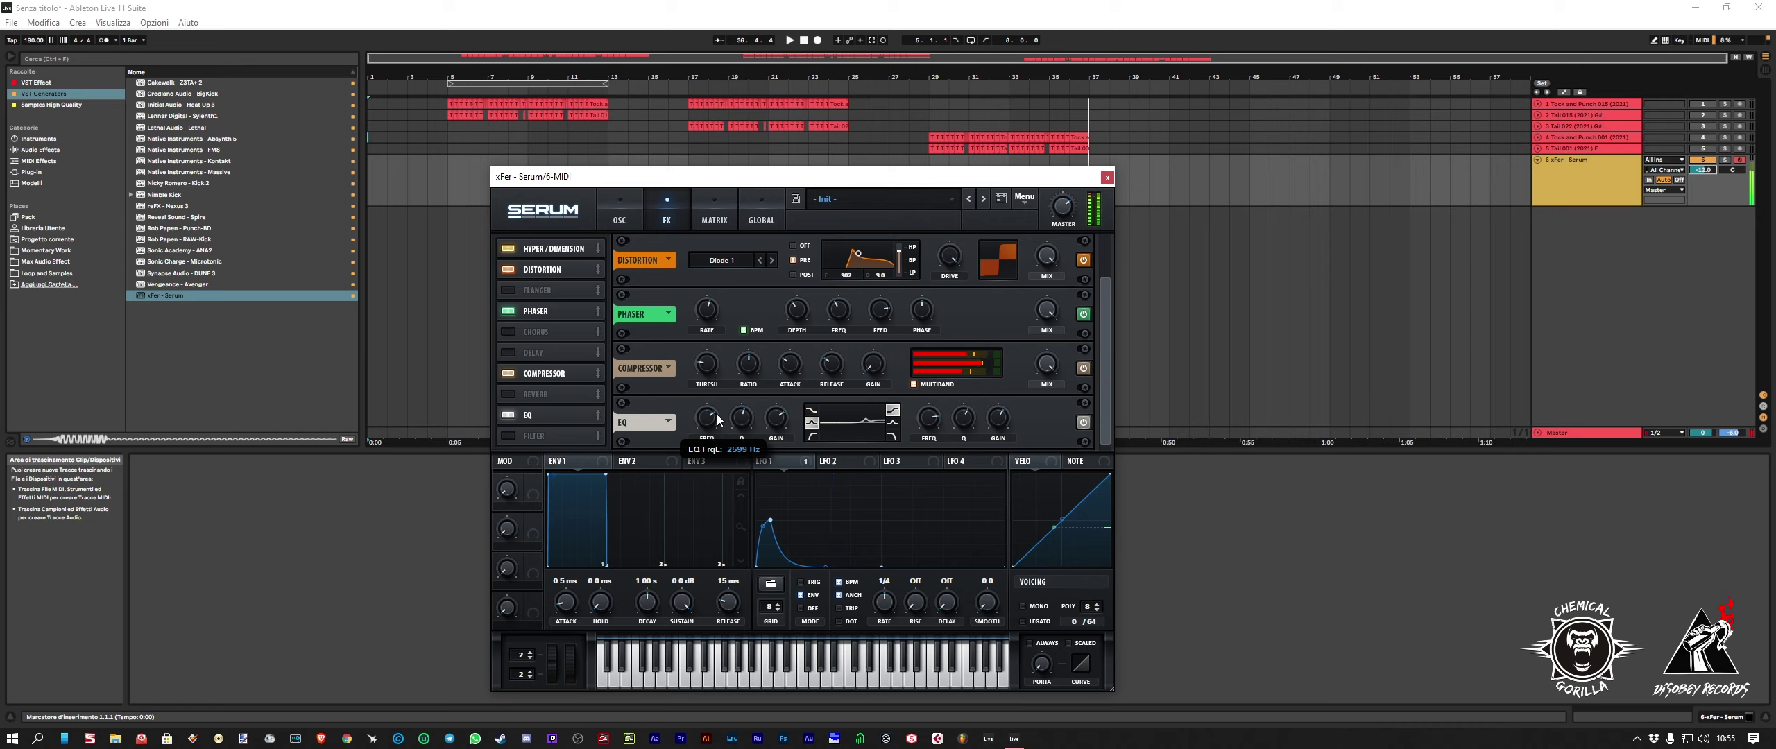
drag(714, 433, 713, 436)
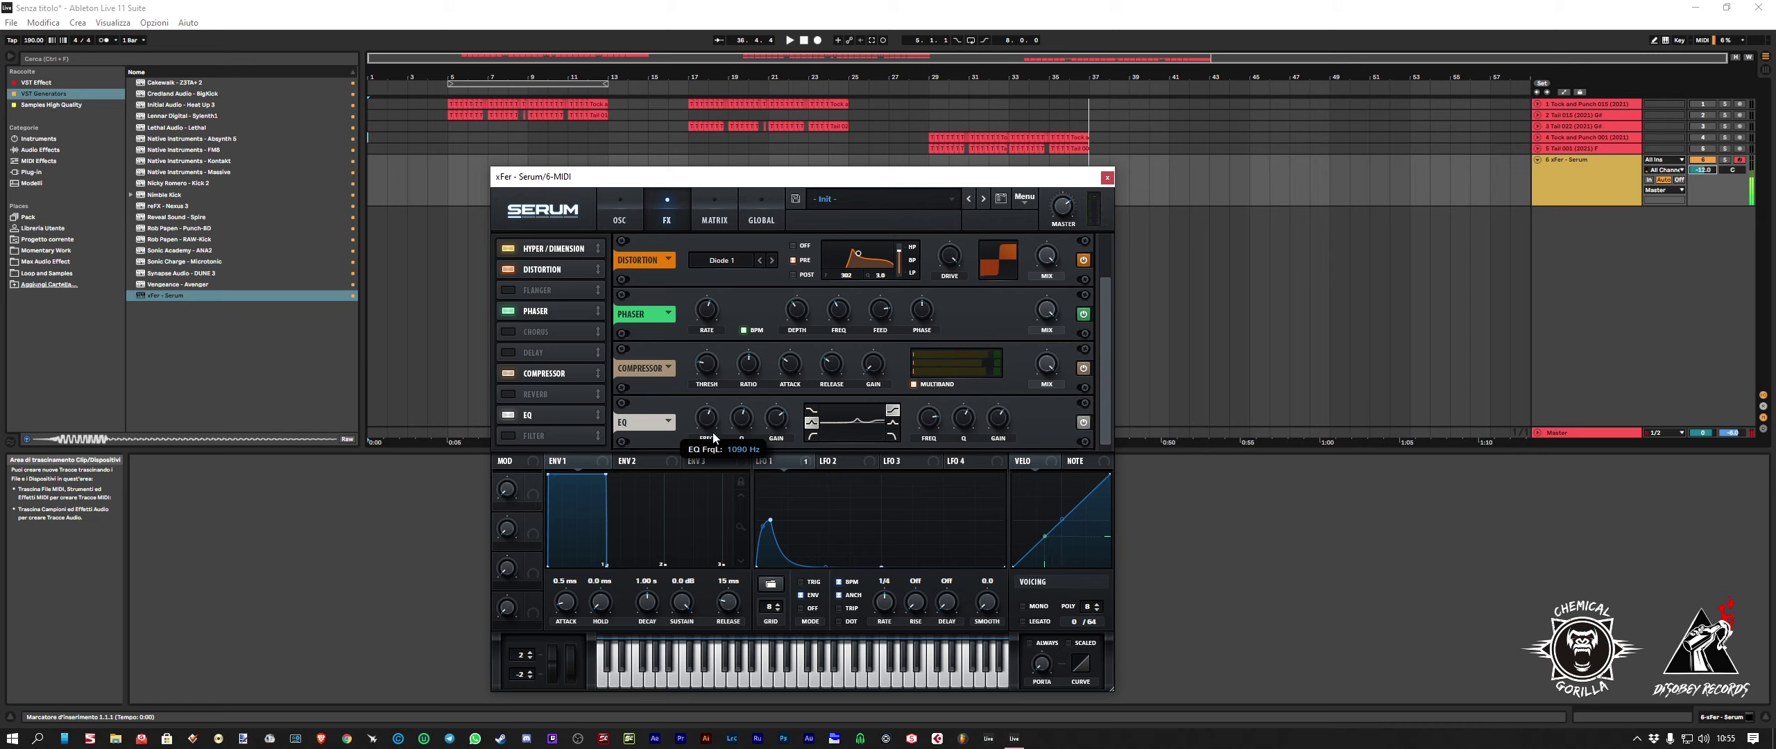
Step: Reshape LFO 2 into an early, lowered peak with a curved rise and a curved decay, using envelope mode
click(856, 461)
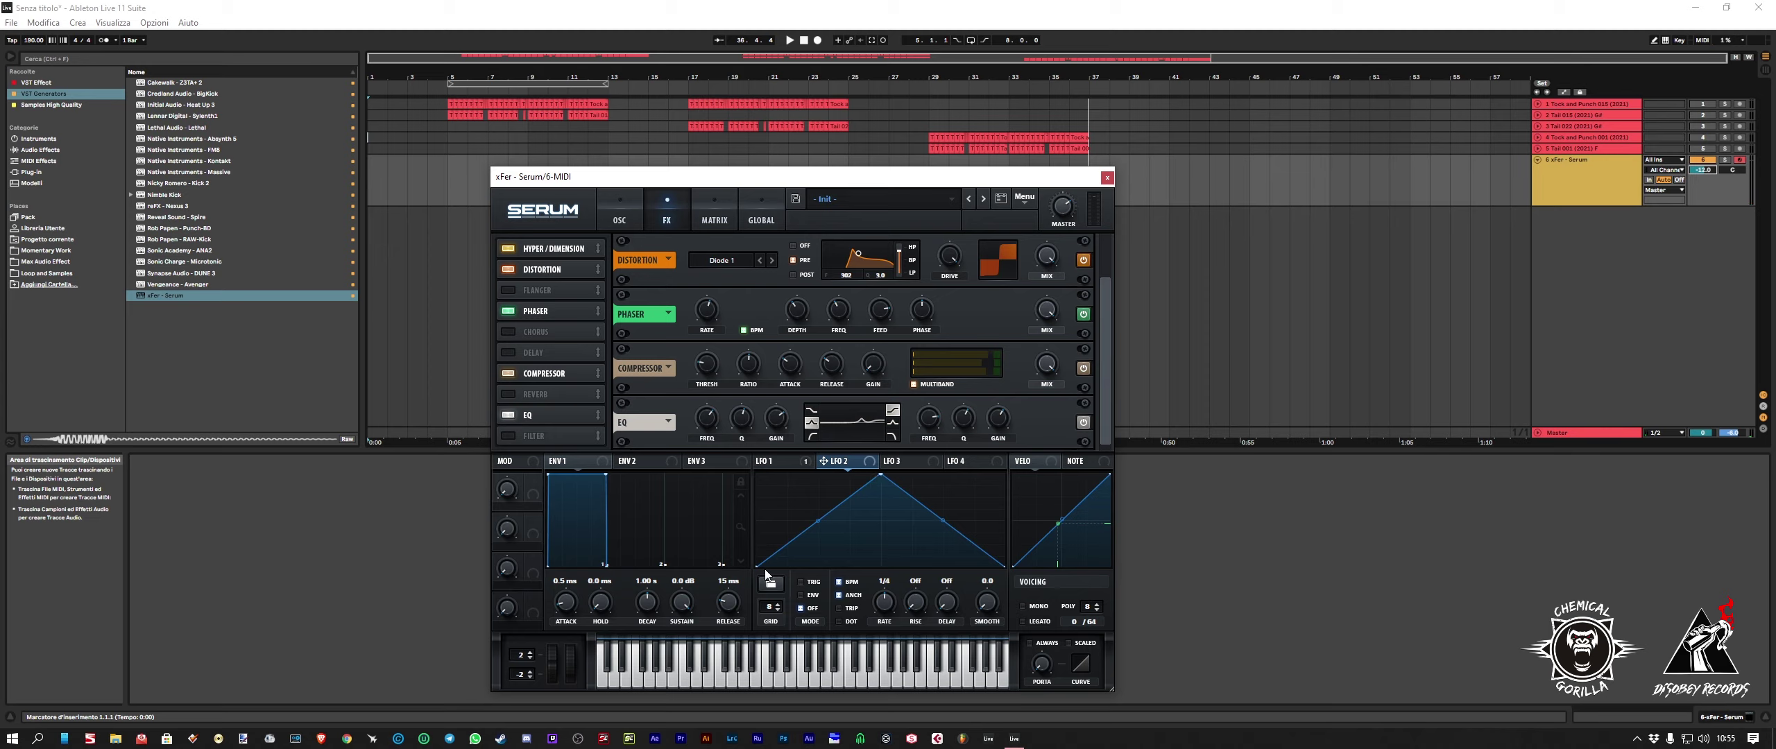
drag(880, 476, 799, 521)
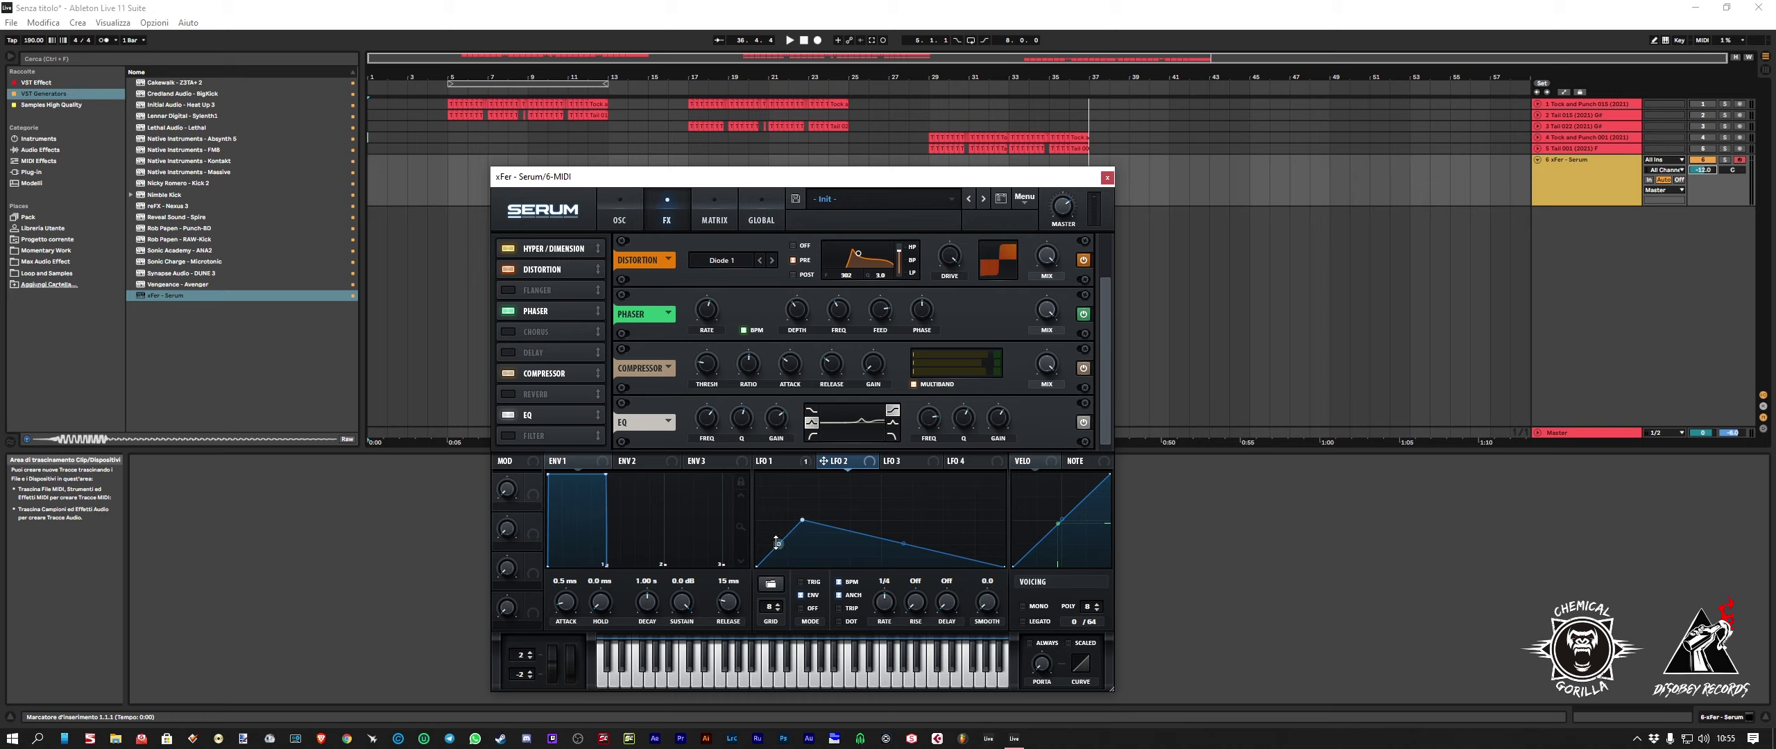
drag(776, 542, 775, 524)
drag(917, 542, 887, 563)
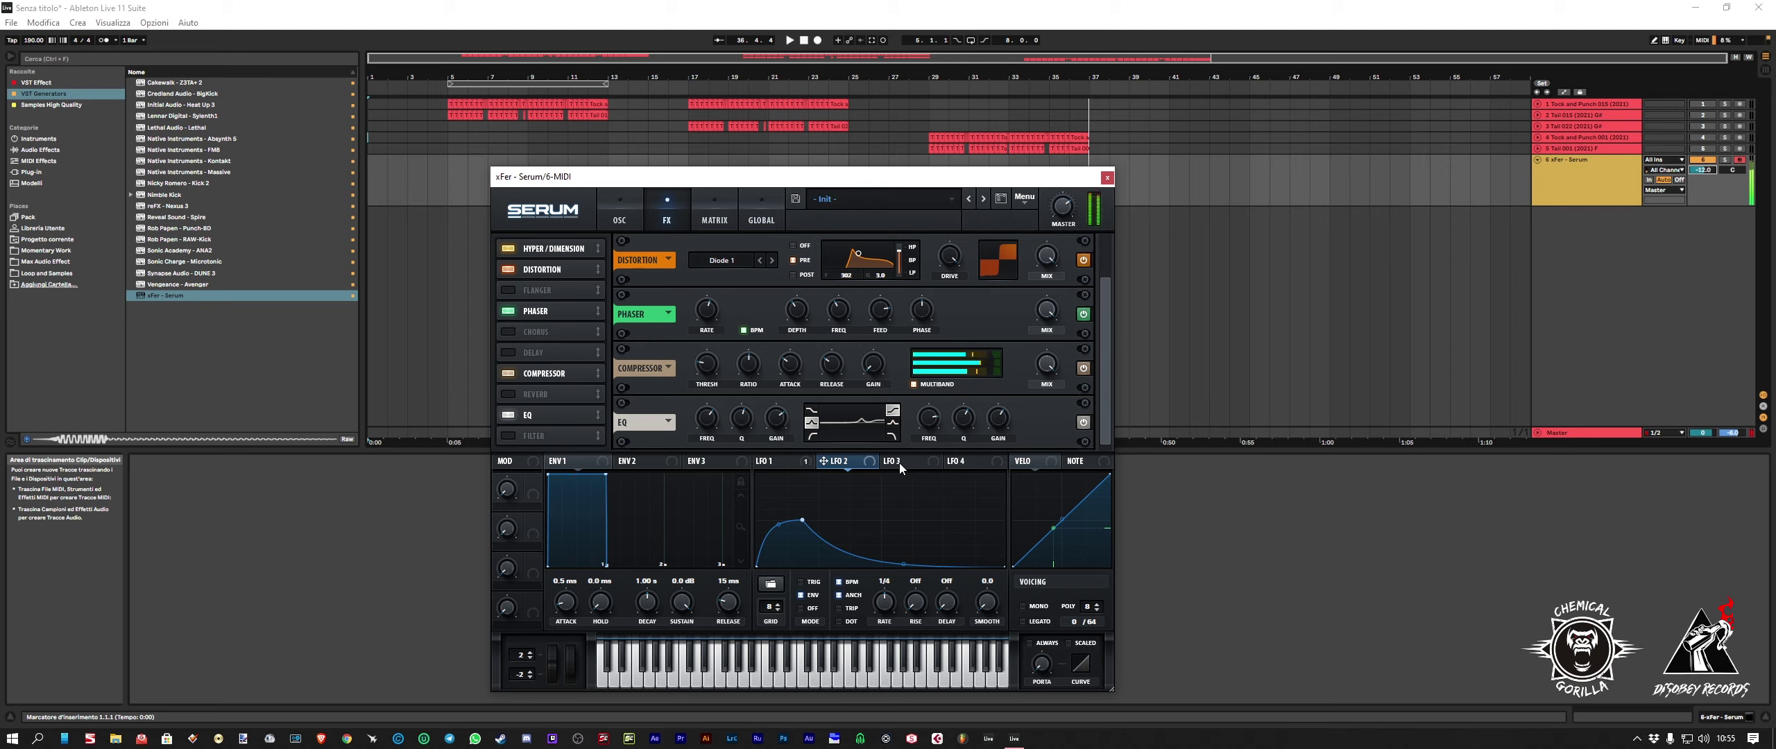
Step: Modulate the EQ's low-band frequency with LFO 2, keeping the LFO in envelope mode at a 1/4 rate, and adjust that frequency
drag(874, 460, 691, 450)
click(801, 581)
drag(884, 602, 885, 594)
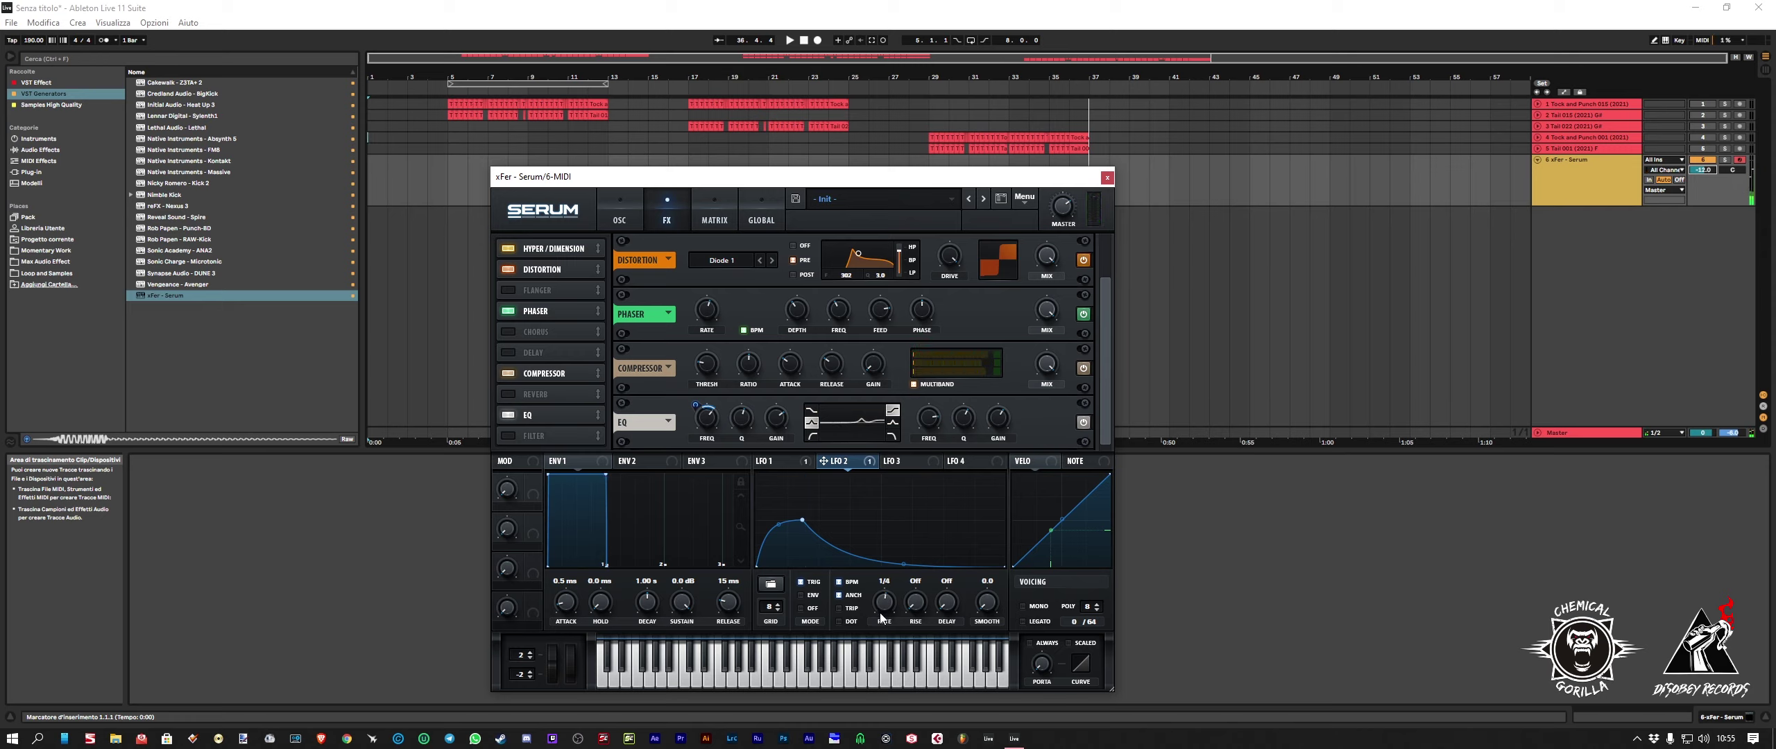
click(802, 595)
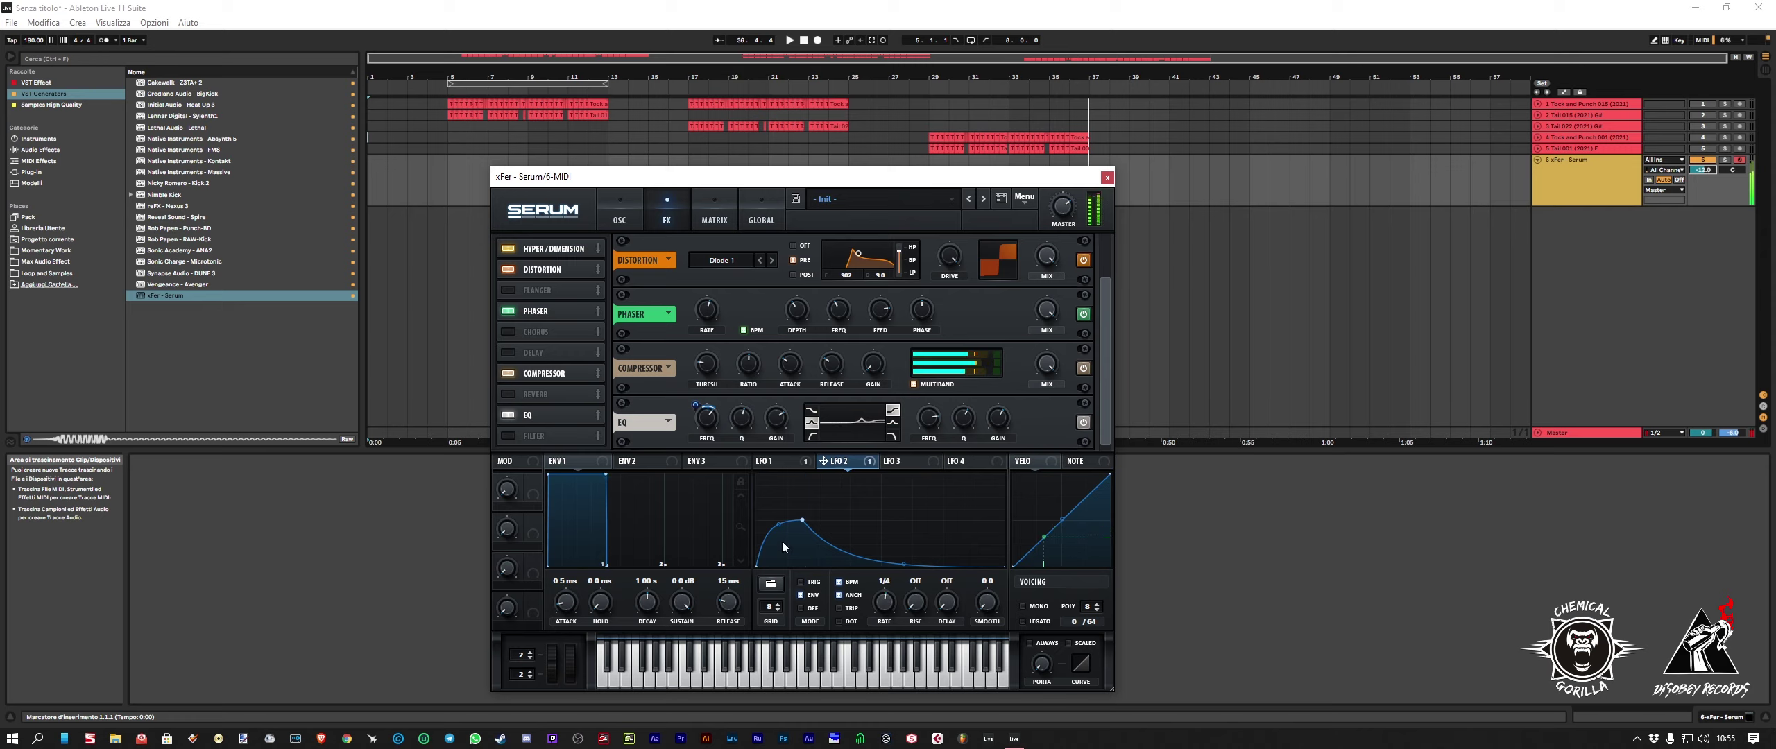
drag(710, 424, 709, 420)
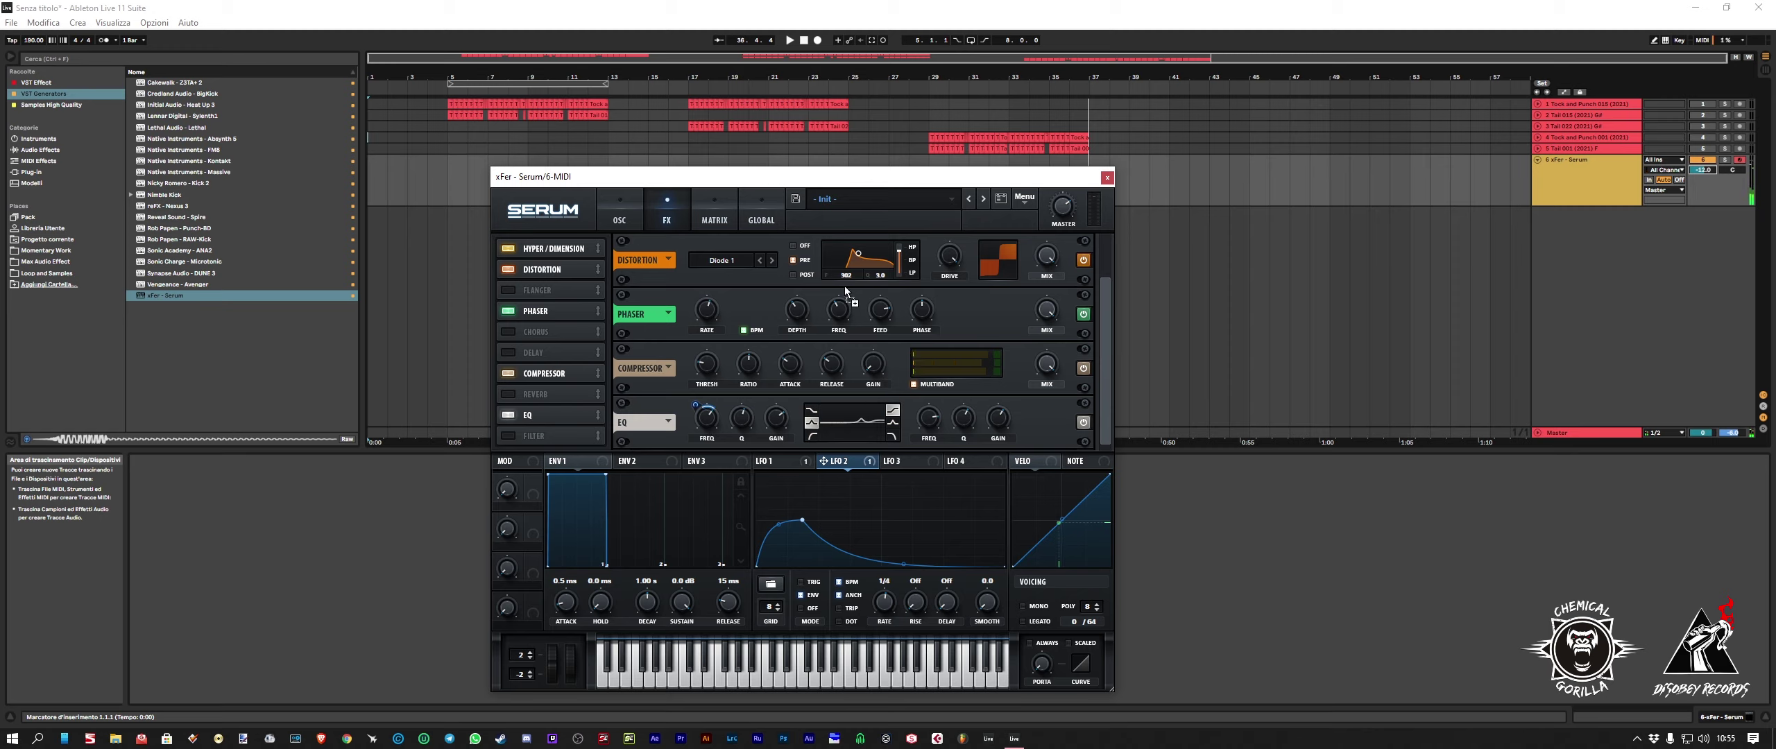
Step: Modulate the distortion filter's frequency with LFO 2, tuning the amount and base frequency, and change the distortion type to Tube
drag(846, 279, 847, 278)
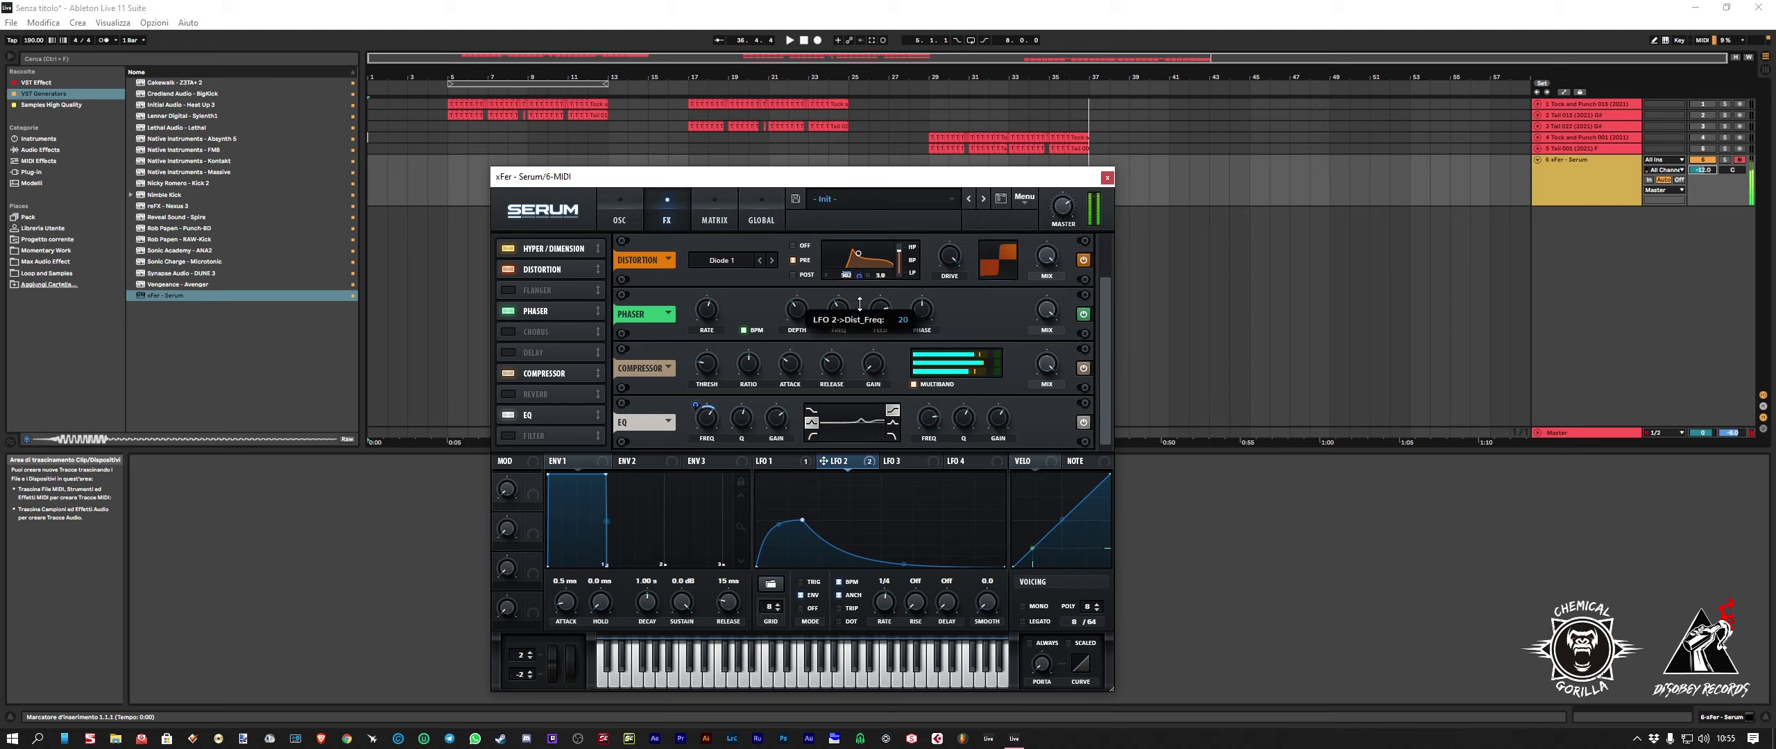
drag(847, 277, 844, 230)
mouse_move(852, 280)
mouse_down()
mouse_move(860, 332)
mouse_move(849, 303)
mouse_up()
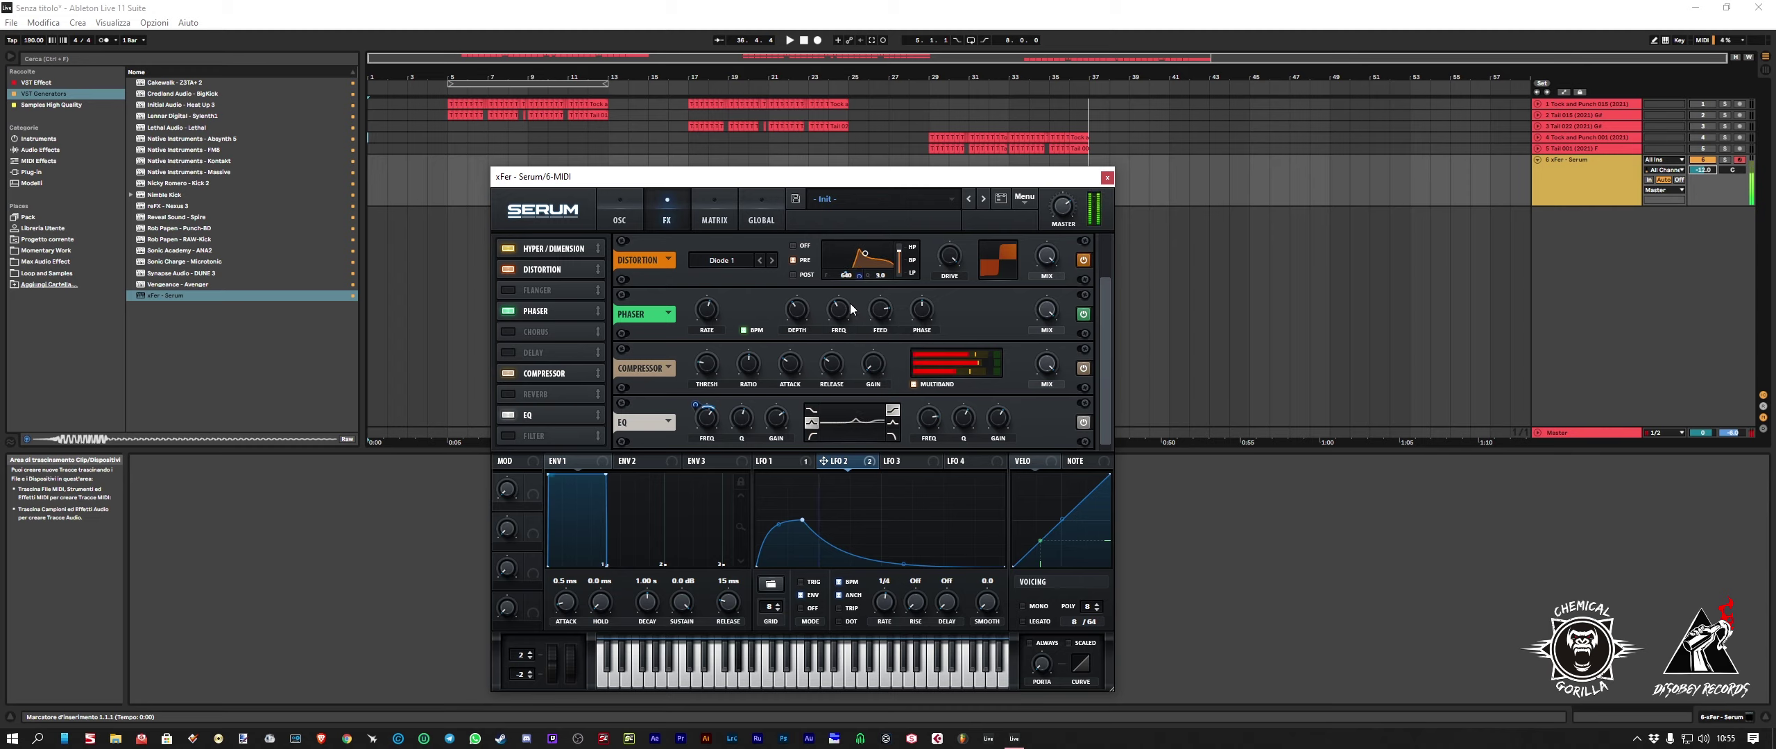
click(720, 266)
click(731, 278)
mouse_move(1096, 355)
mouse_down()
mouse_move(1103, 316)
mouse_move(1112, 368)
mouse_up()
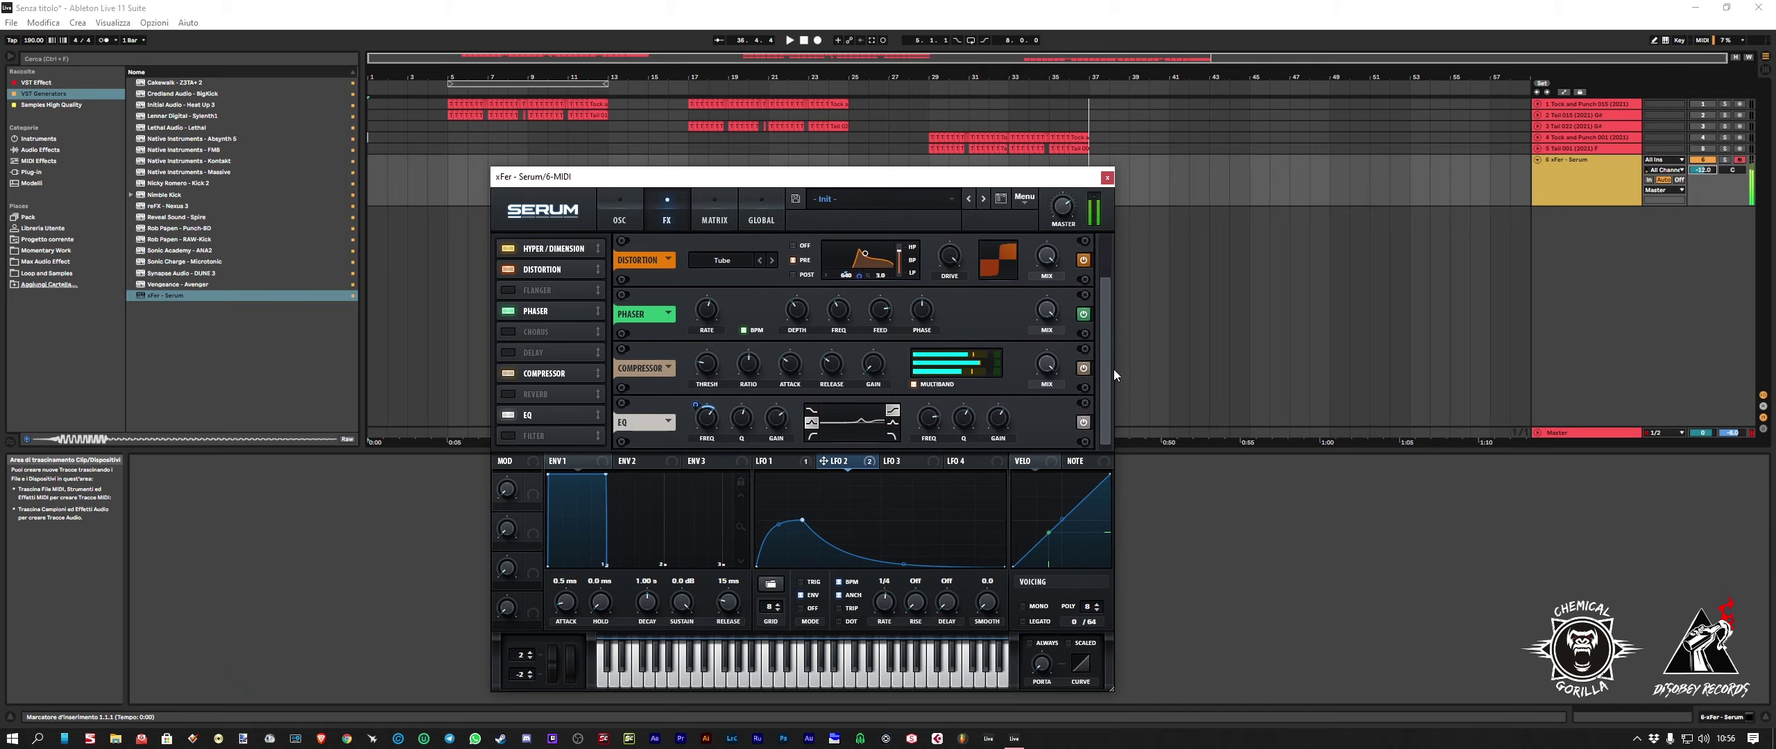
Step: Enable the oscillator filter, set it to the PP 12 multi type, and adjust its Var amount and curve
click(620, 217)
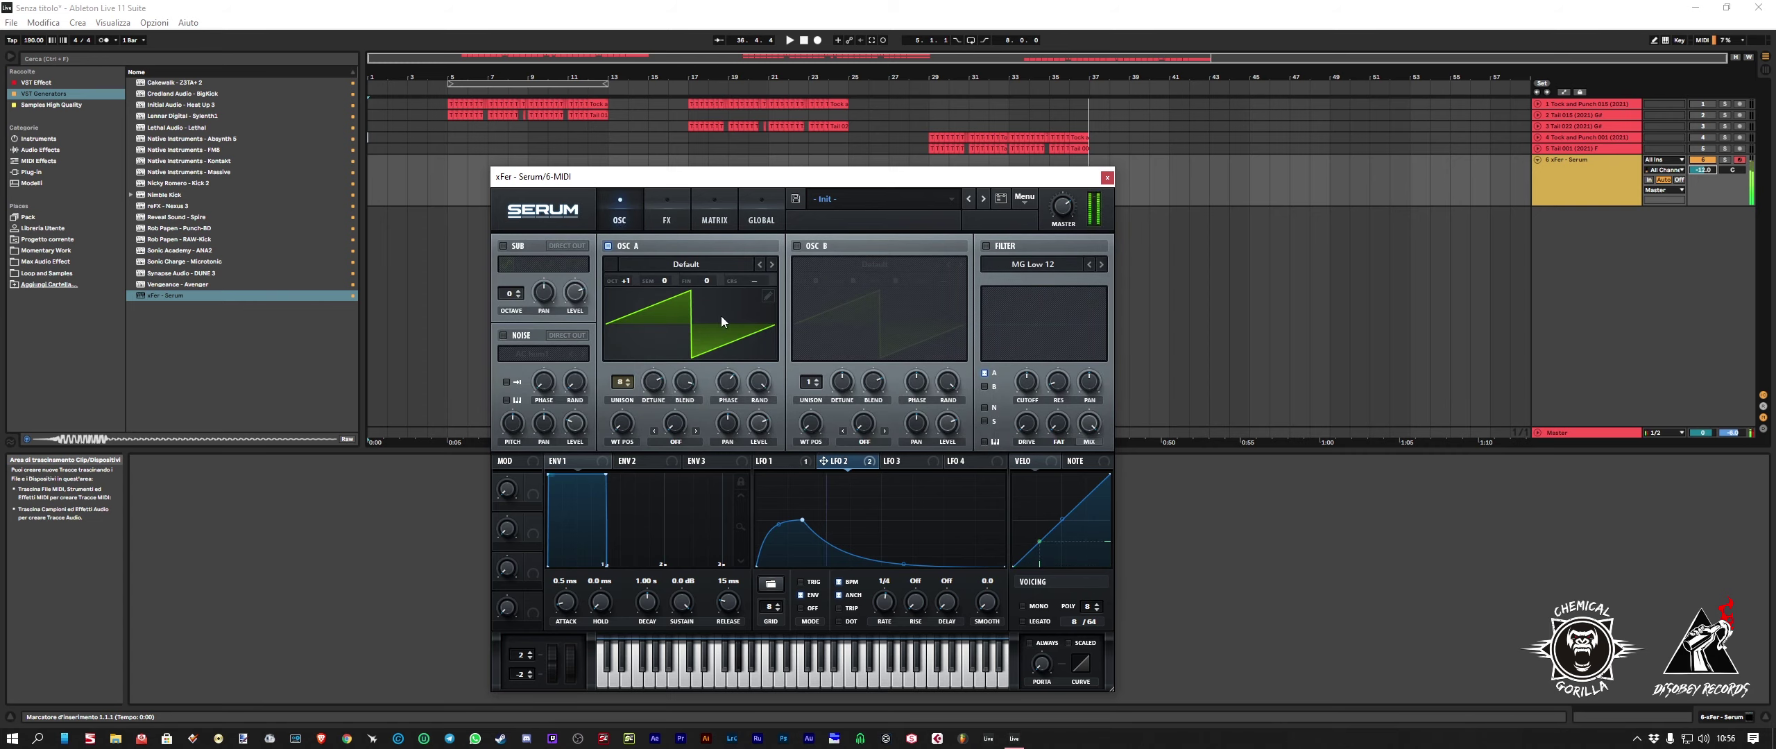
click(986, 246)
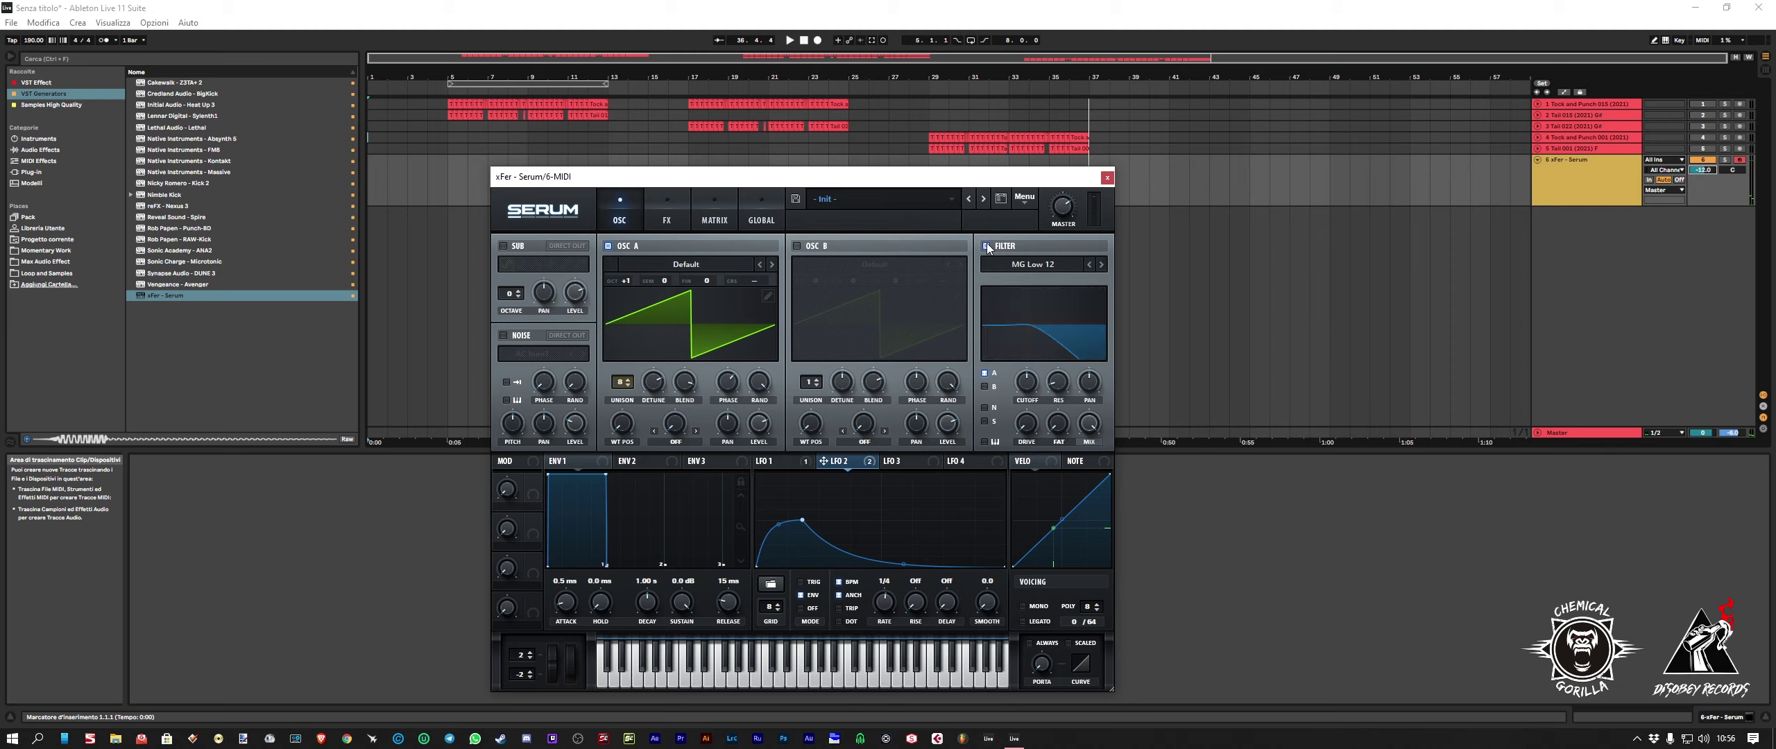
click(1049, 264)
mouse_move(1035, 296)
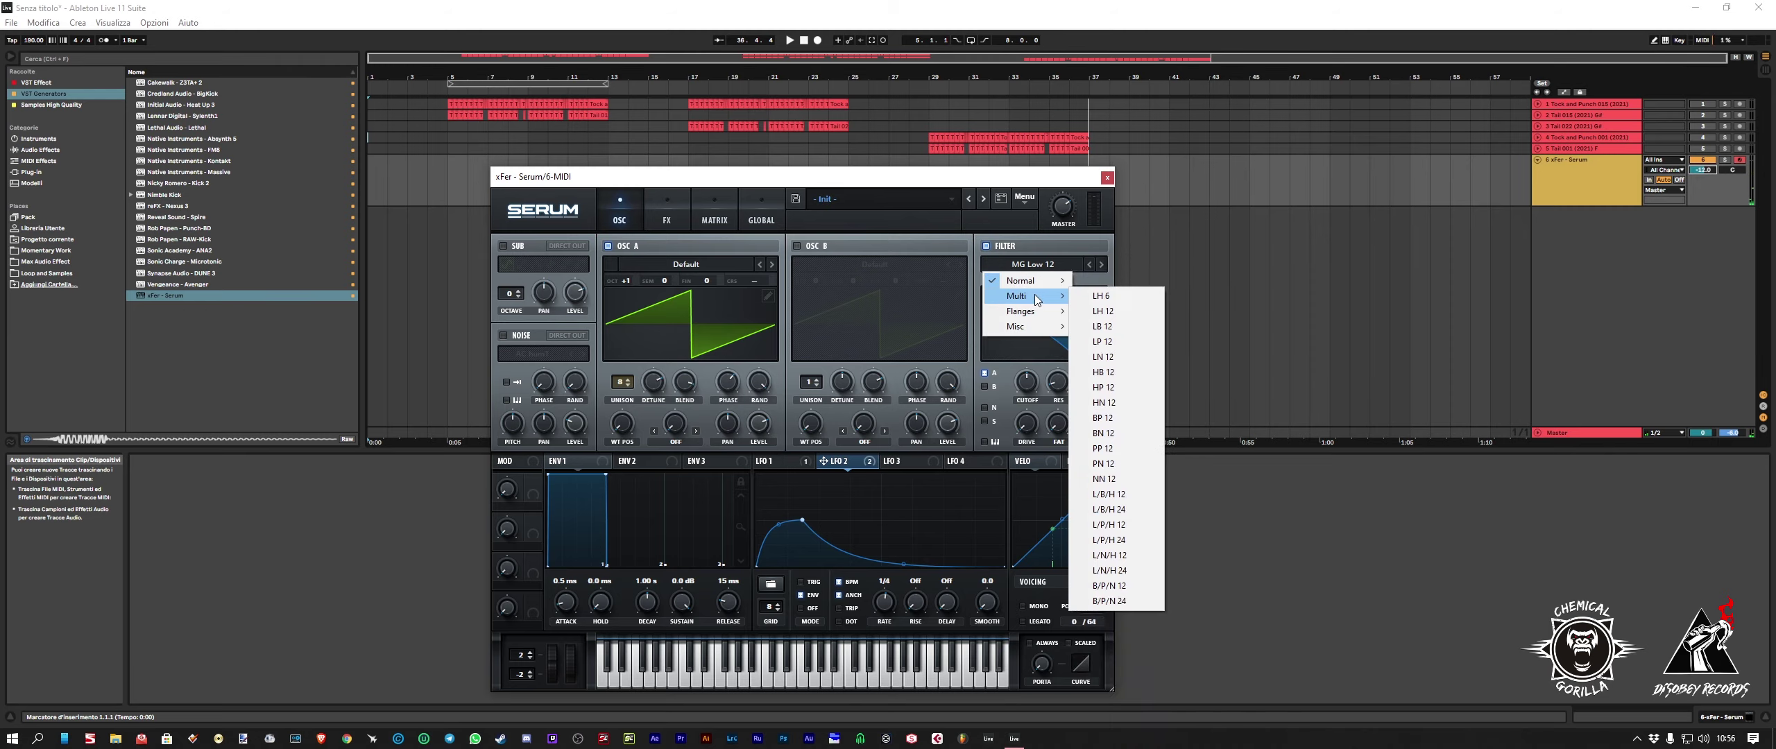
click(1102, 448)
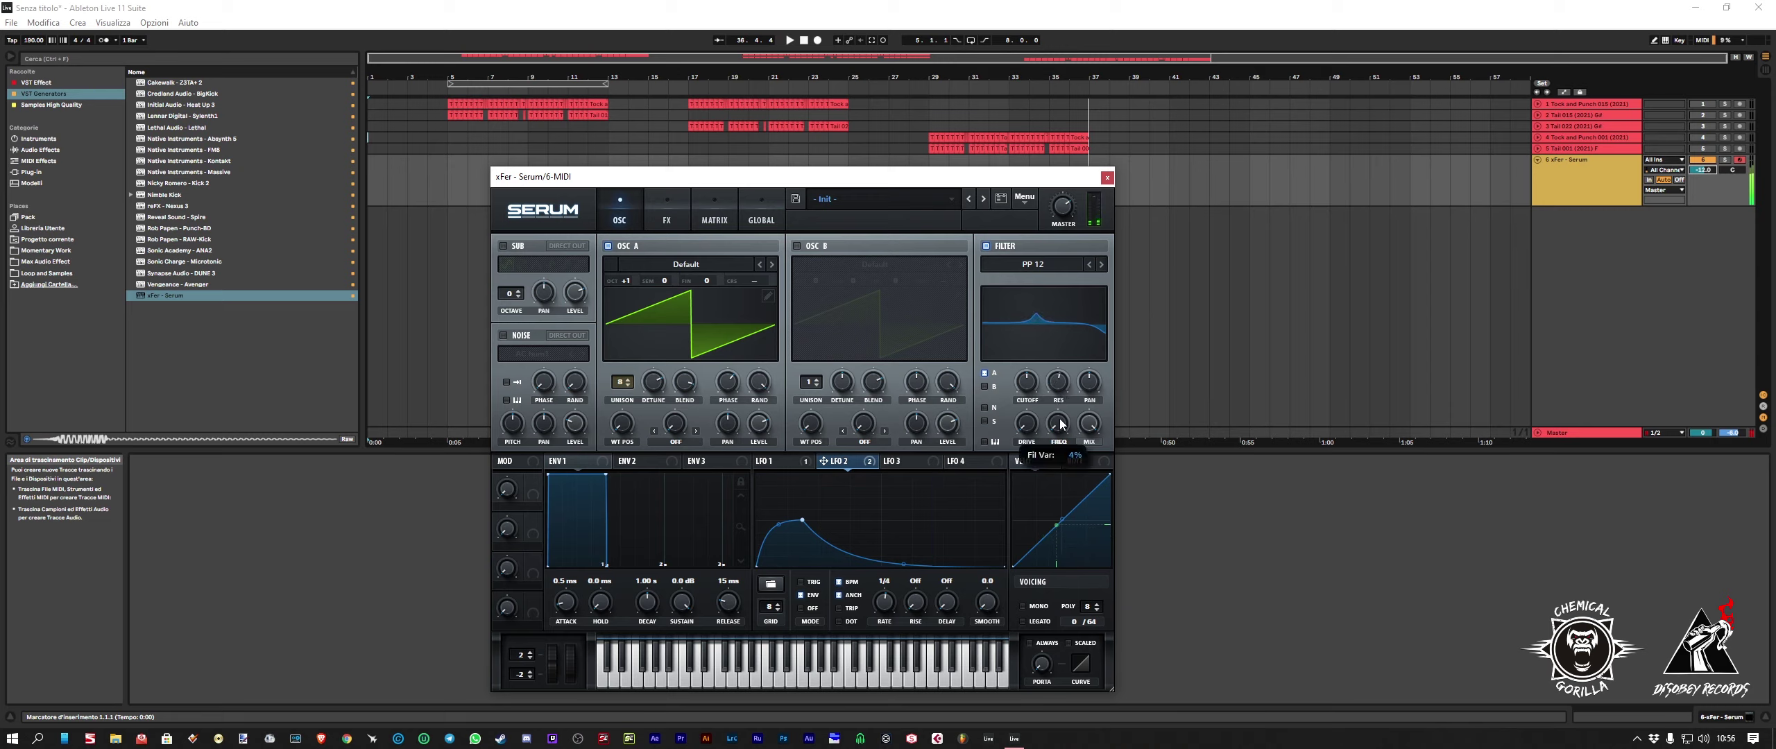
drag(1065, 327, 1062, 317)
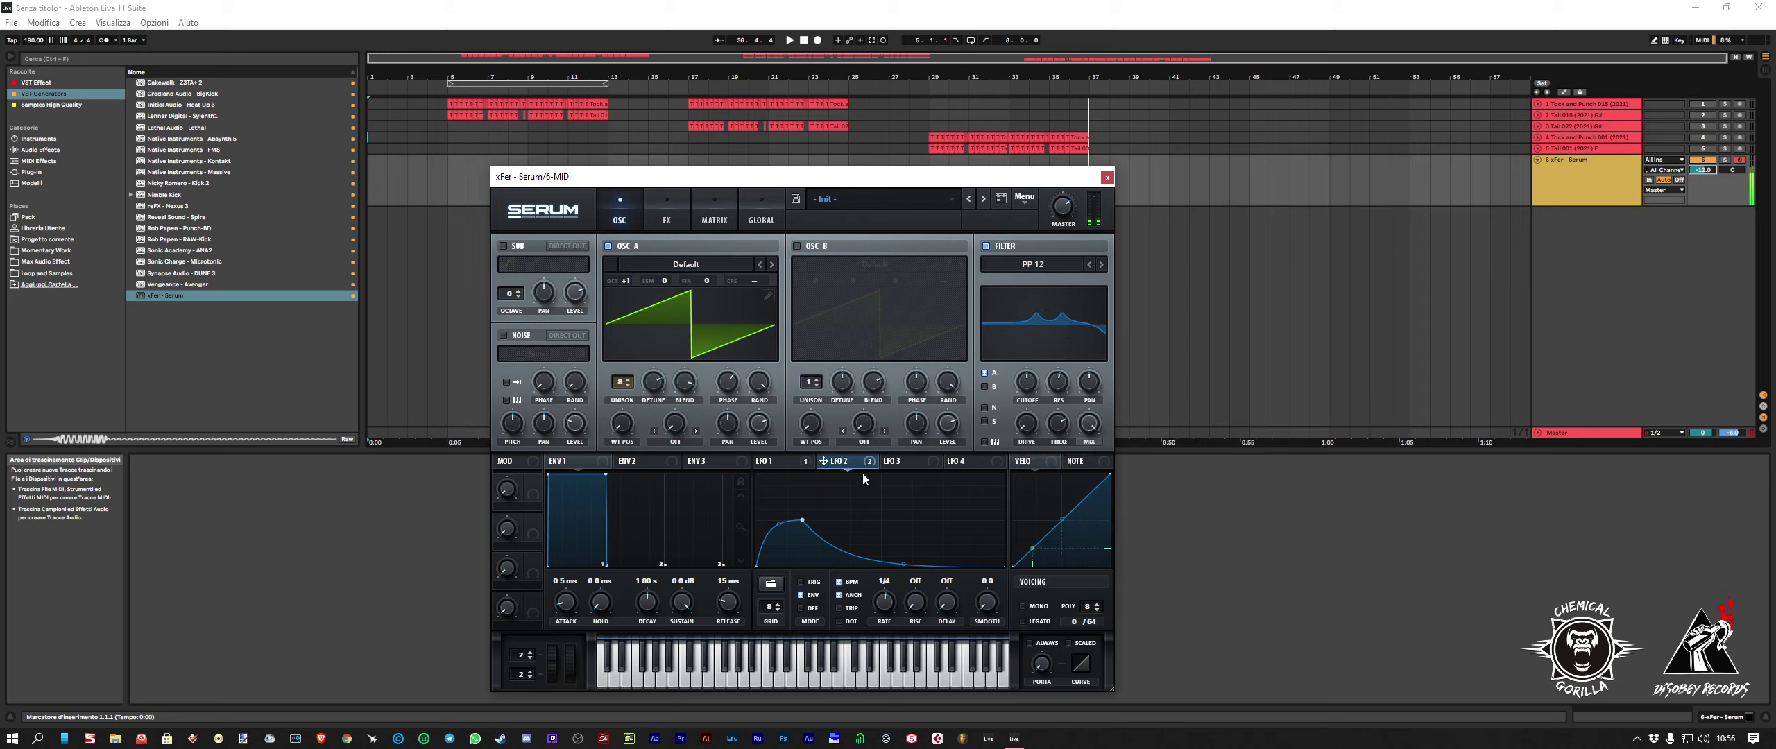
Step: Reshape LFO 2 with a slower rise and a fuller decay, and assign it to the filter's Var and cutoff
drag(782, 528, 778, 559)
drag(903, 563, 820, 521)
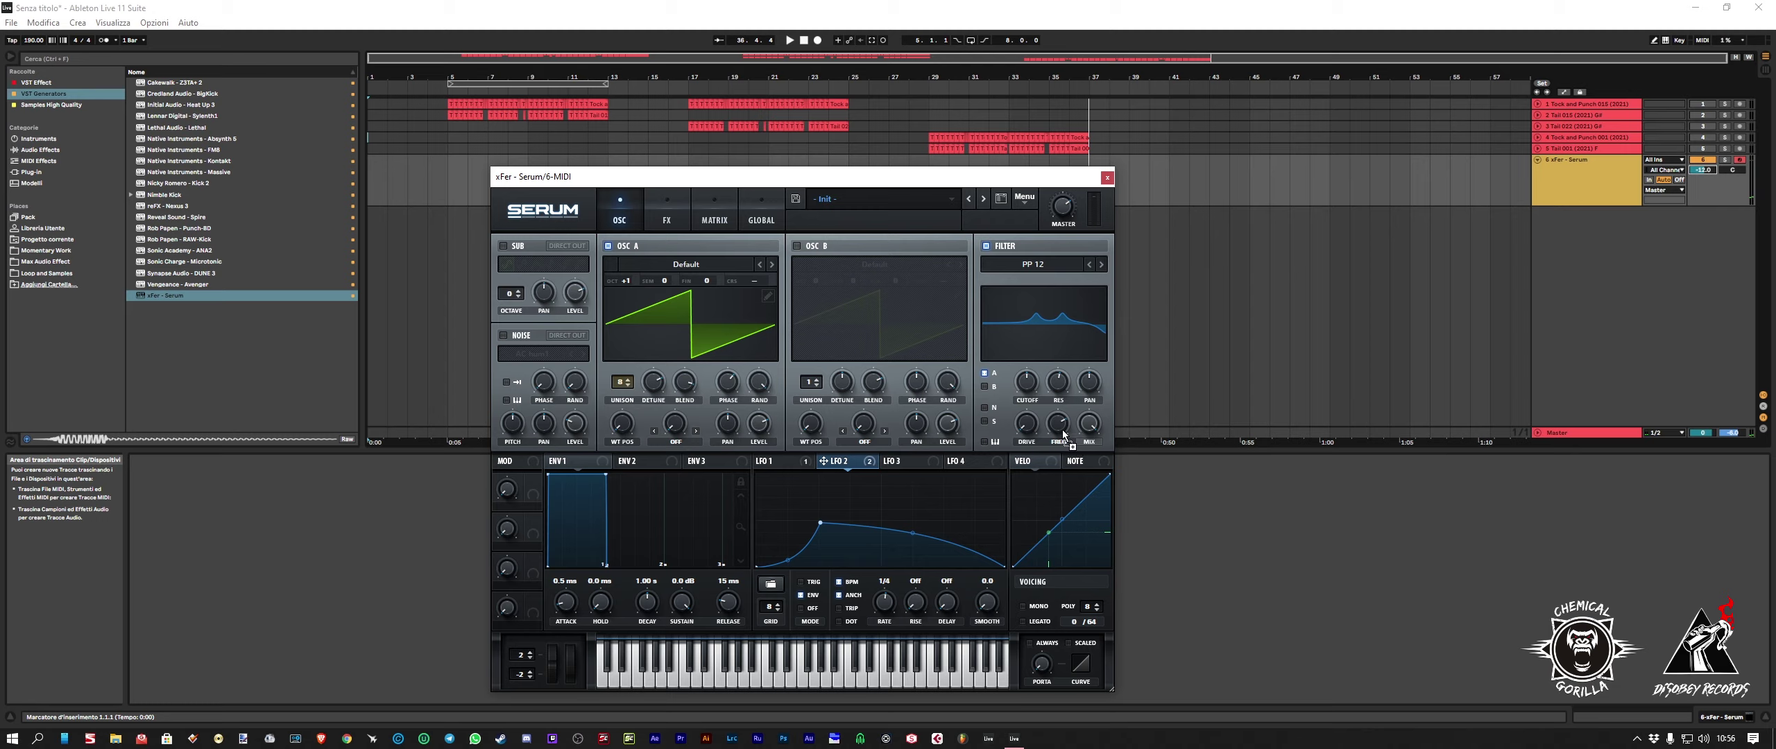
mouse_move(1050, 419)
mouse_down()
mouse_move(1053, 444)
mouse_move(1048, 415)
mouse_up()
mouse_move(1028, 408)
Step: Review the modulation routings in the matrix and adjust LFO 2's modulation of the filter cutoff
click(719, 207)
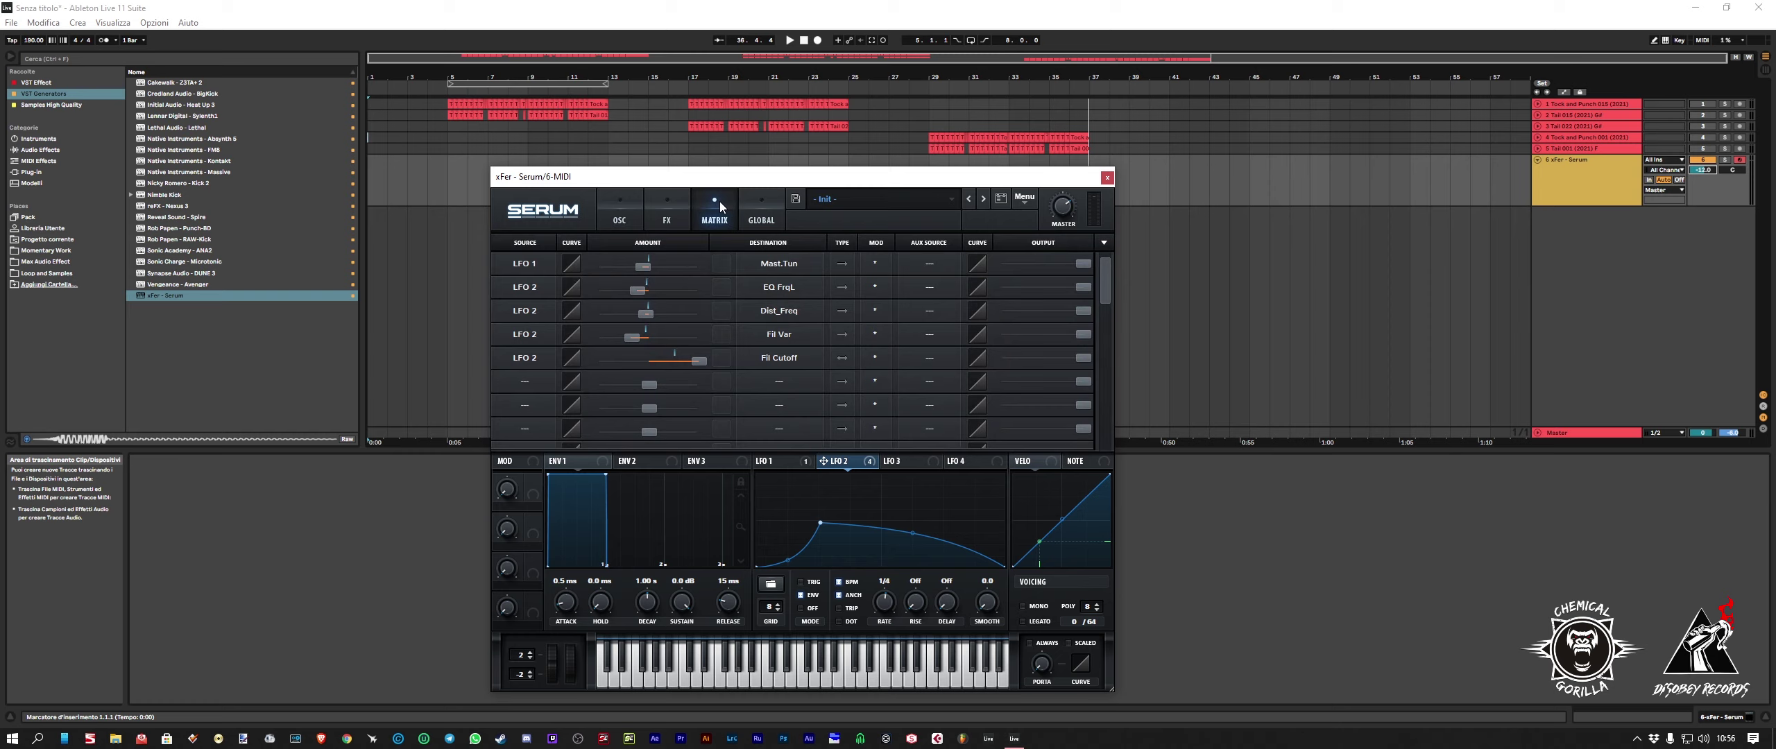
click(631, 217)
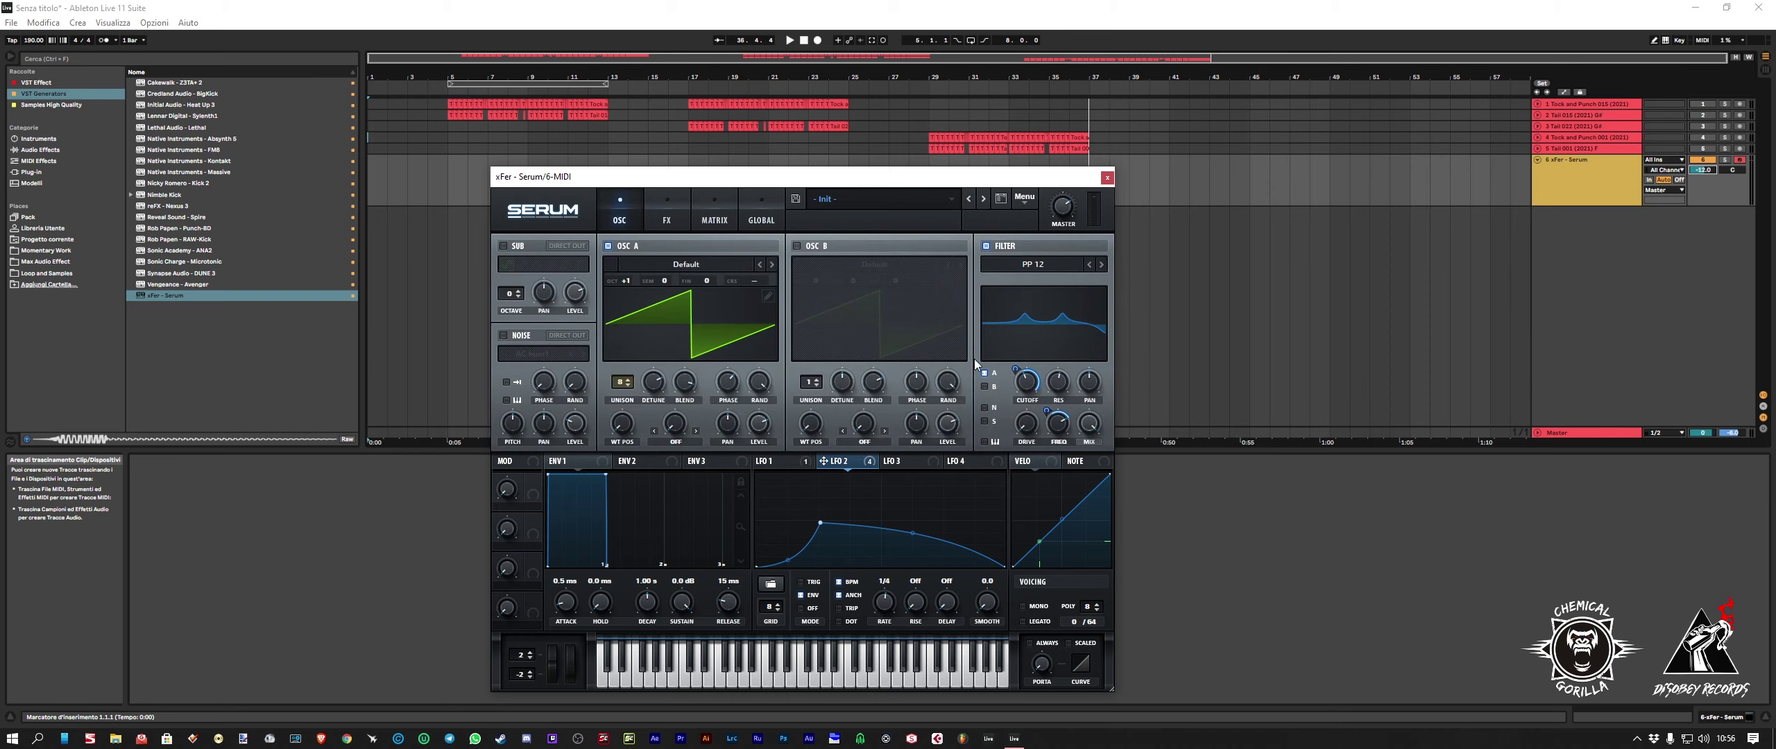
drag(1017, 369, 1023, 437)
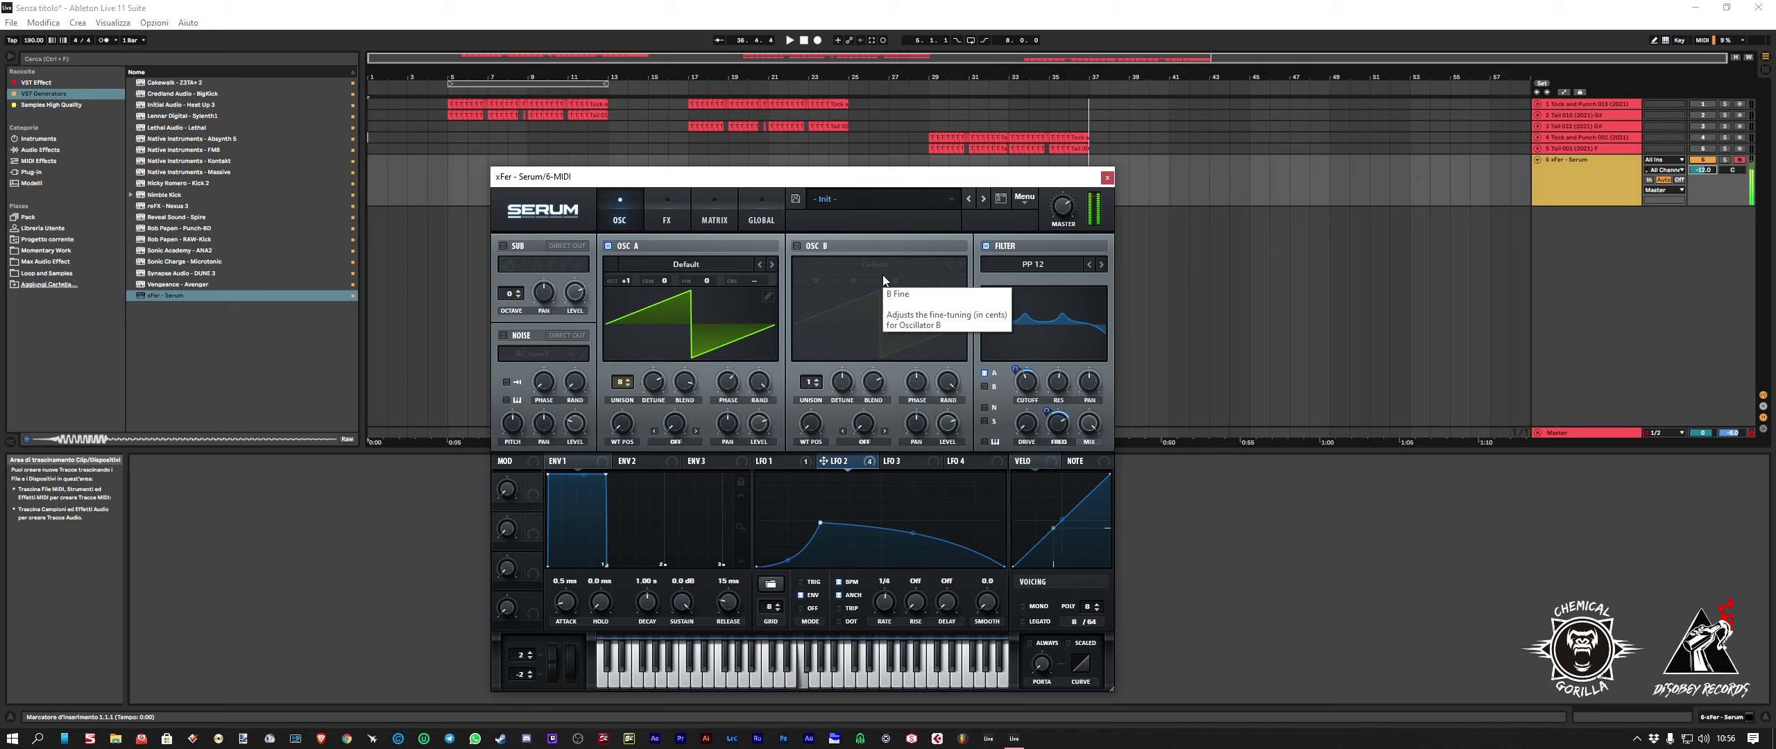
Step: Switch the voicing to Mono and set the portamento to Always
click(1024, 607)
click(1030, 643)
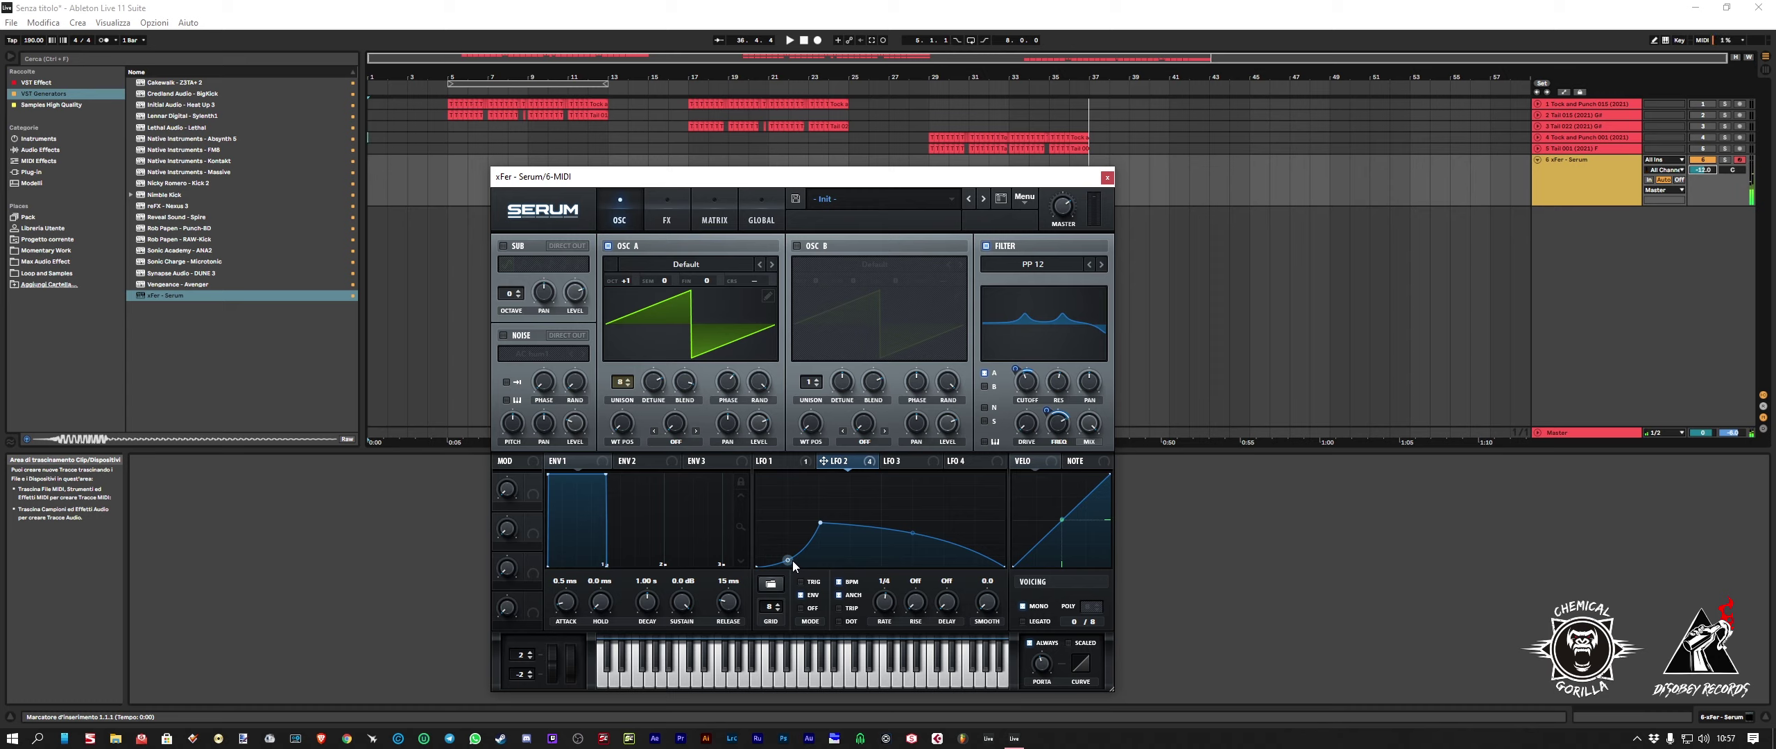
Step: Set the Phaser mix to 25%, and enable the Reverb with adjusted mix and decay and a size of about 26%
click(665, 217)
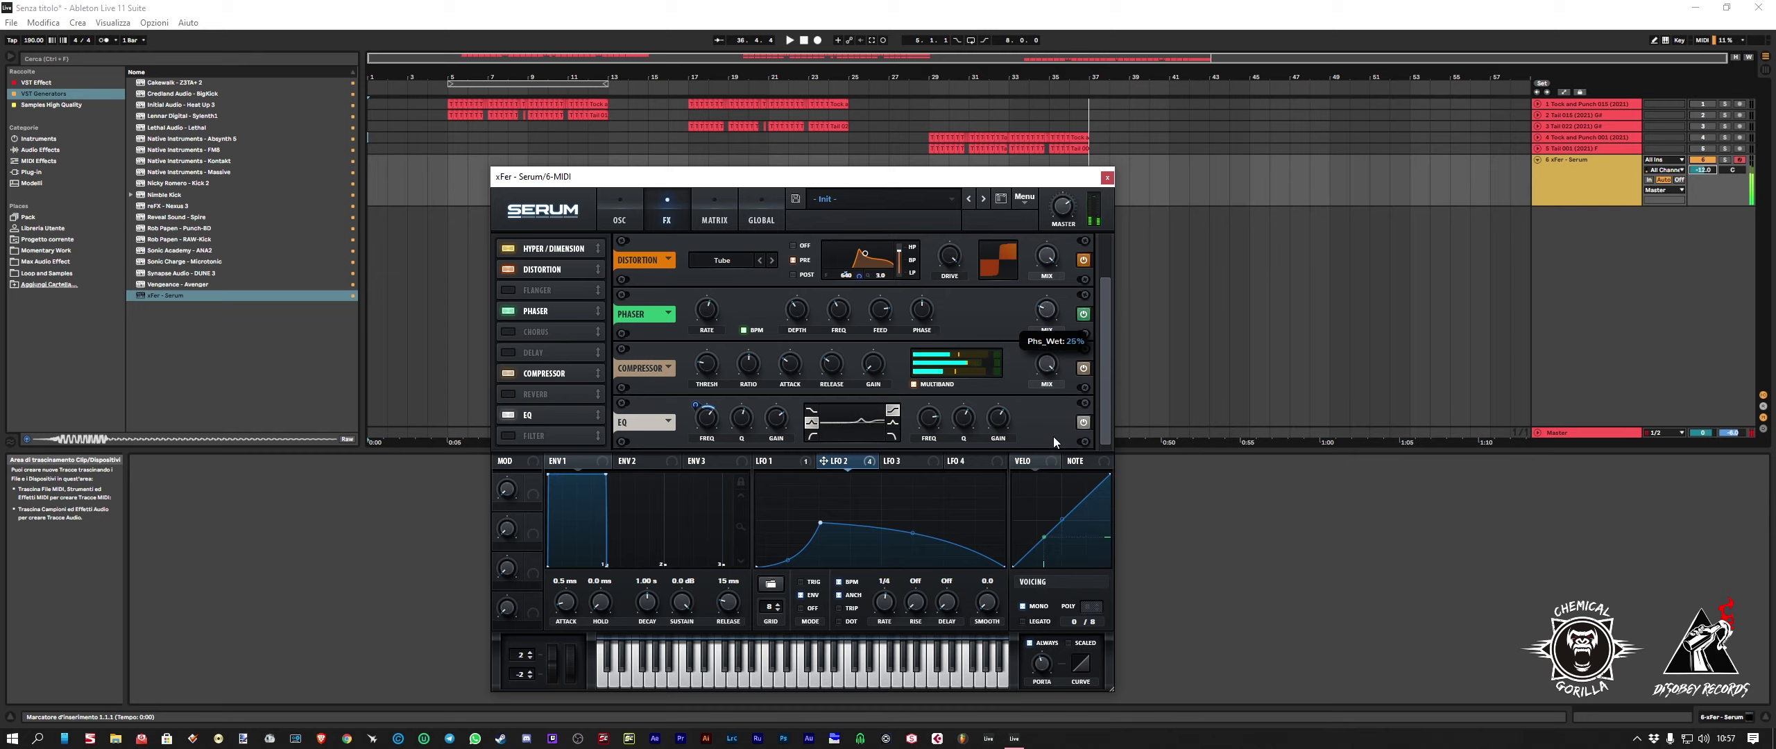
click(505, 395)
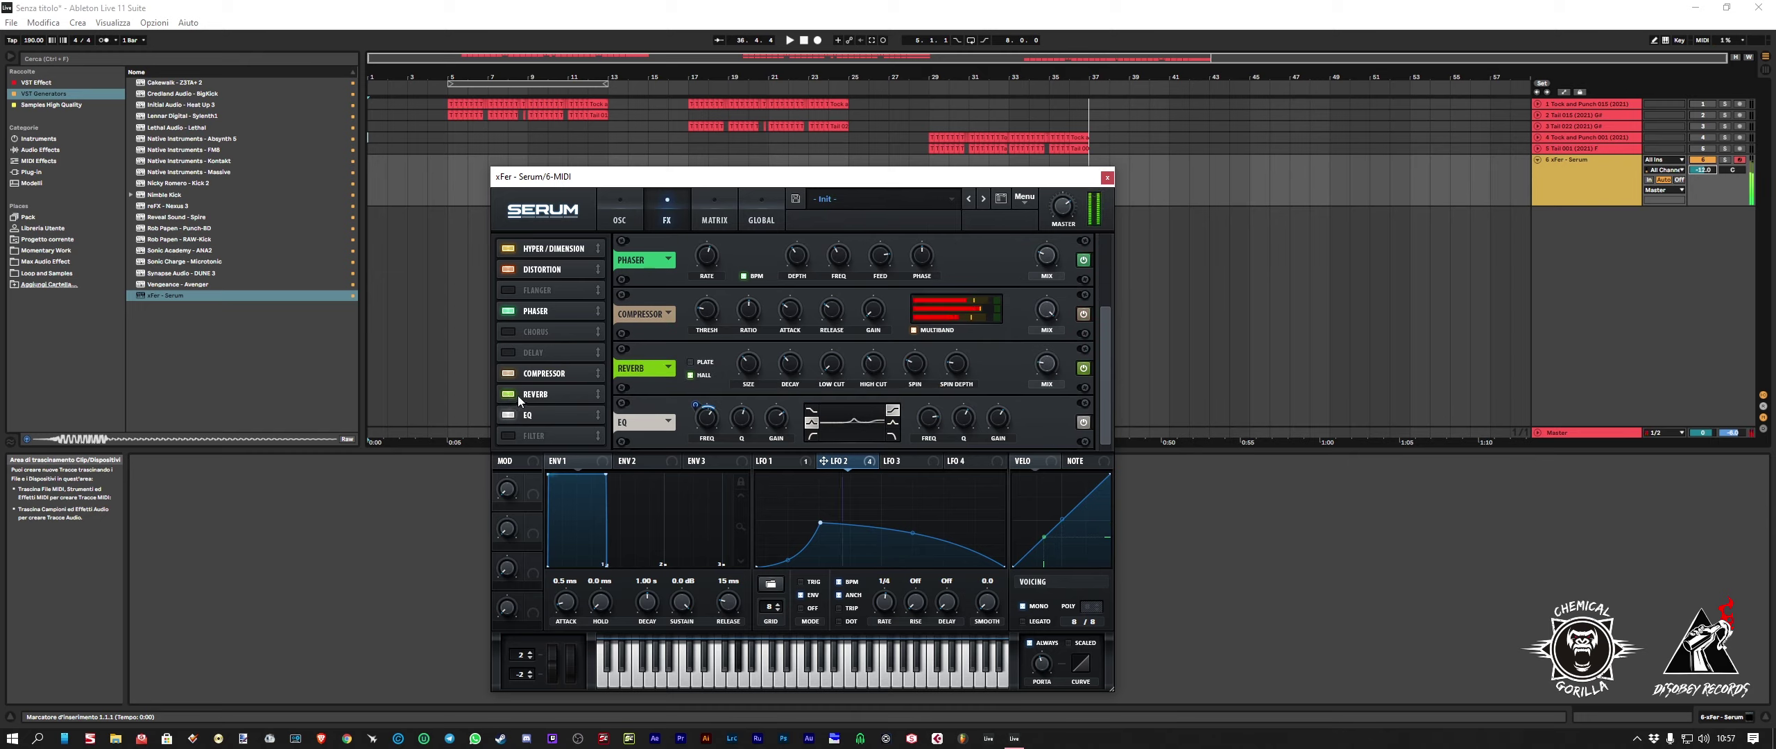
drag(1049, 367, 1052, 339)
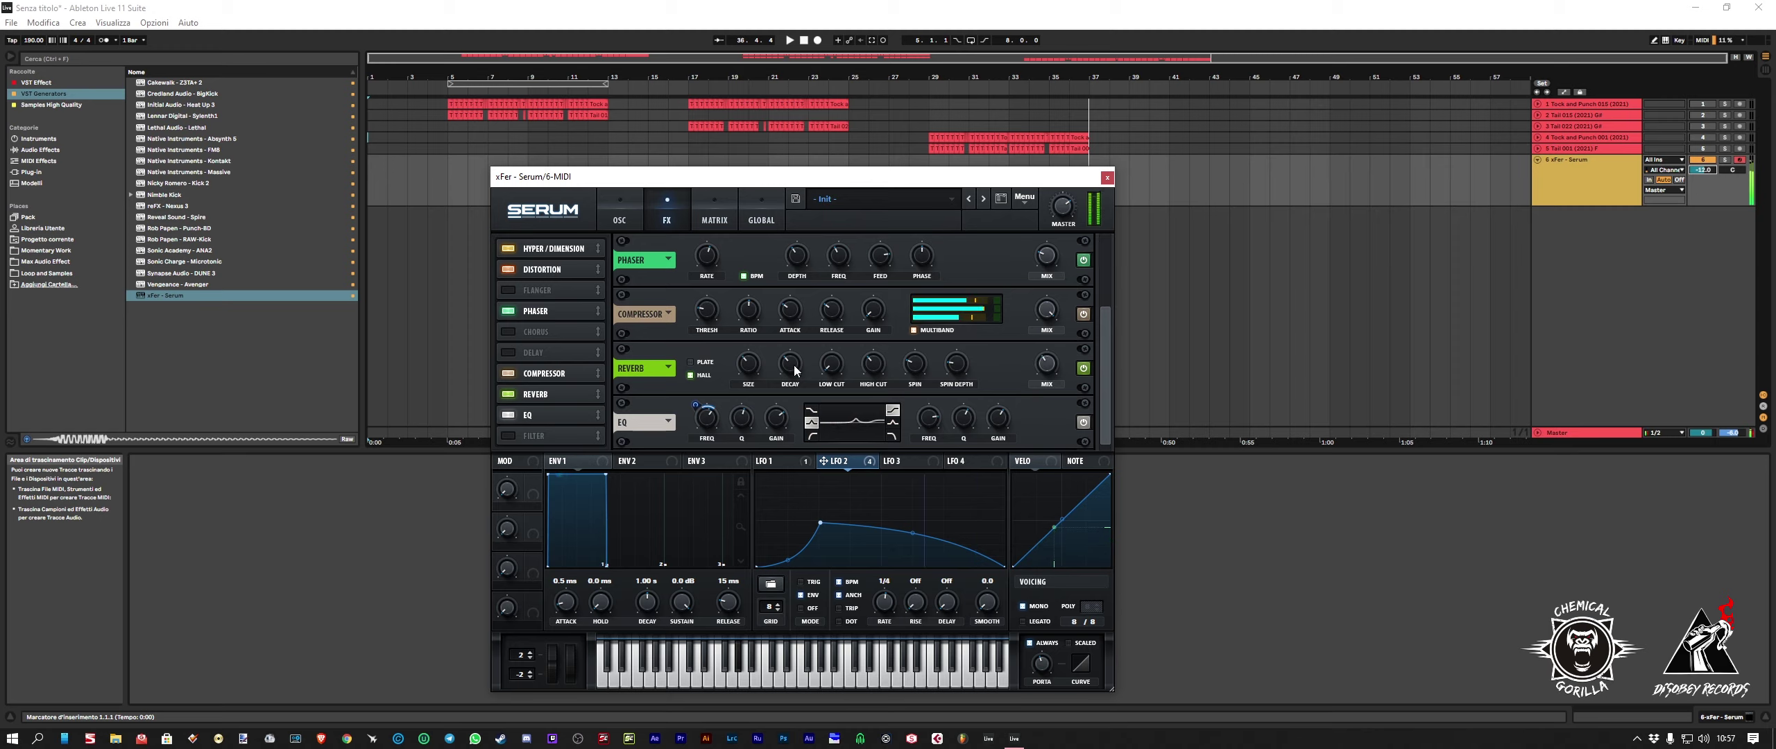
drag(789, 371, 754, 381)
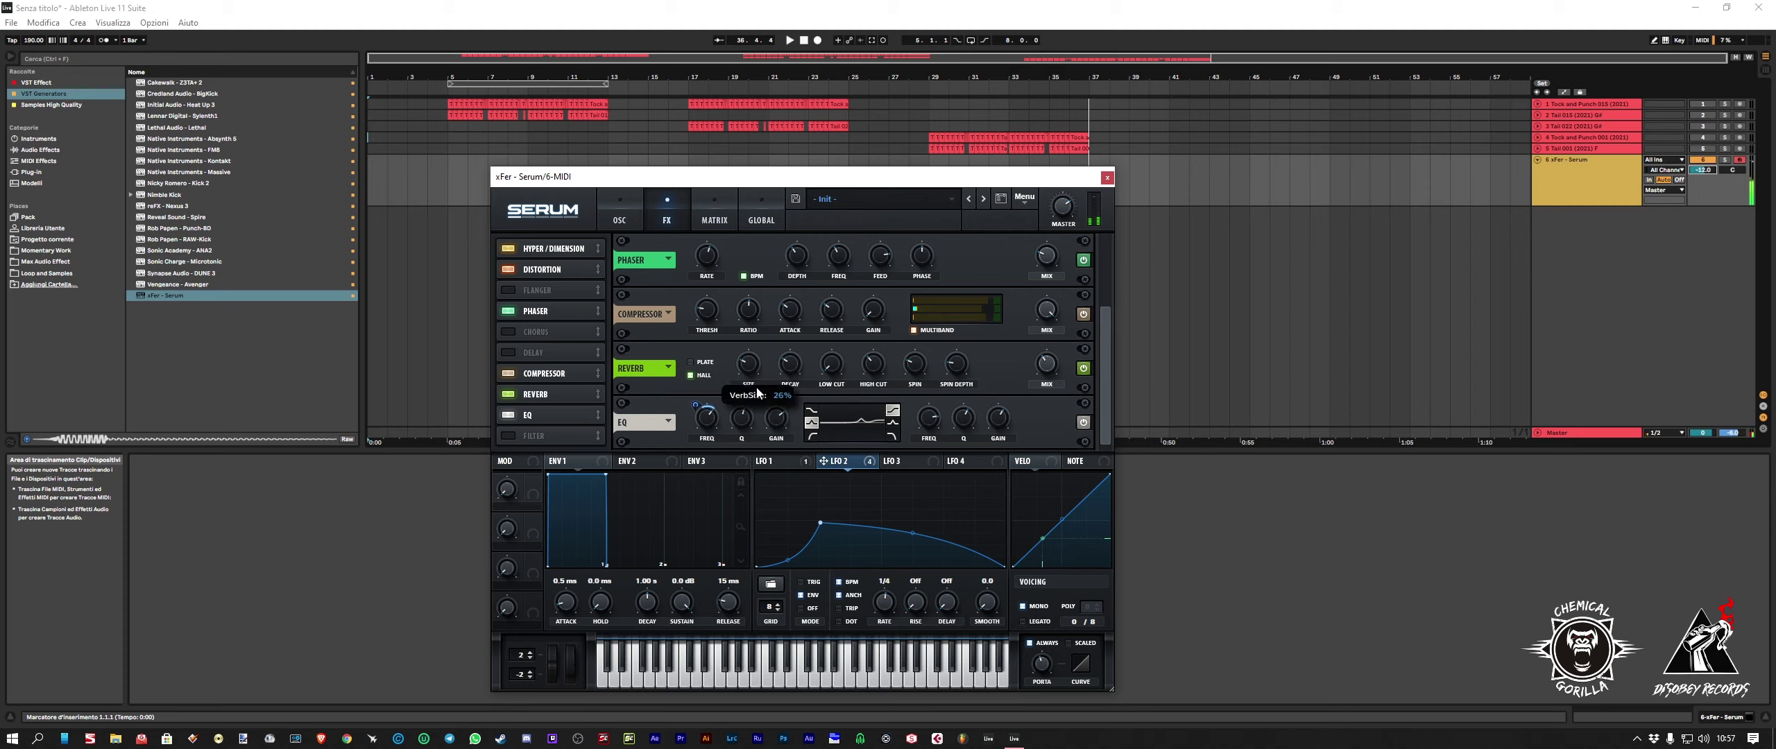
Step: Close the Serum window and add FabFilter Pro-Q 3 from the VST effects collection to the Serum track
mouse_move(1040, 368)
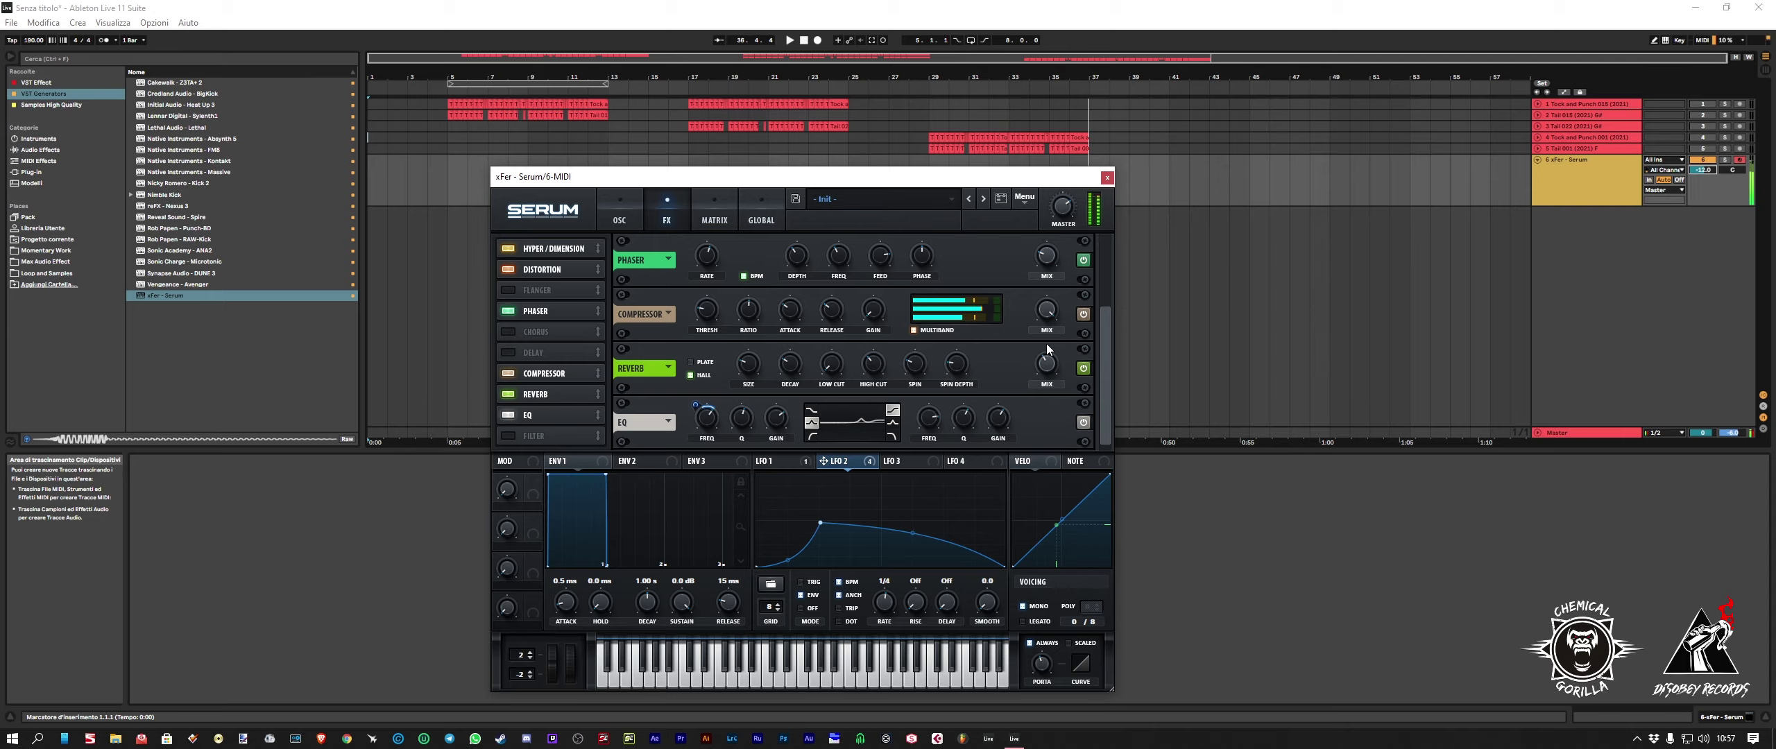
click(1106, 178)
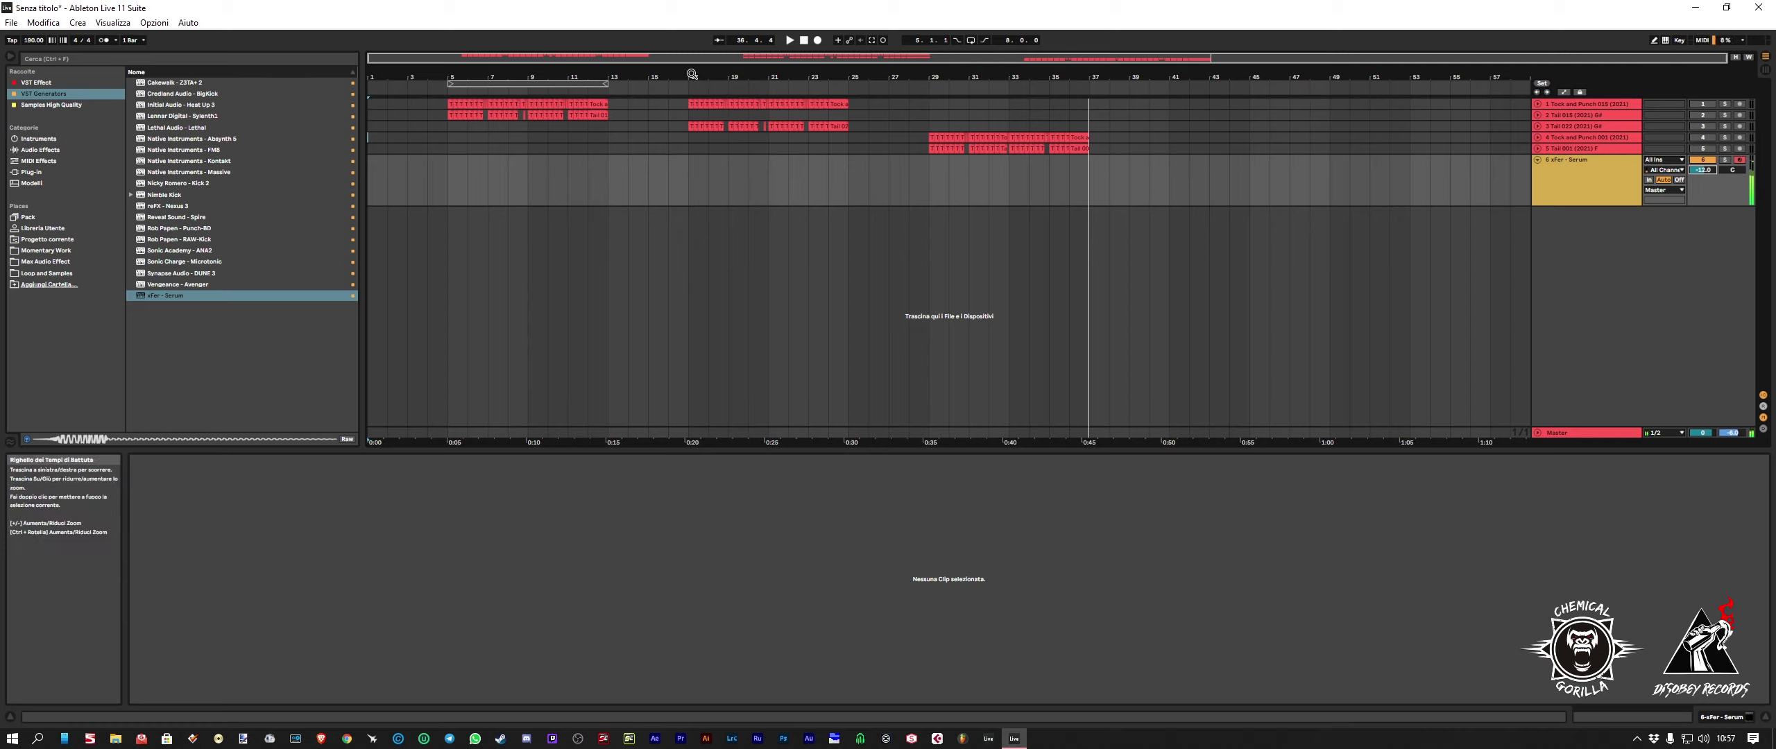
click(47, 82)
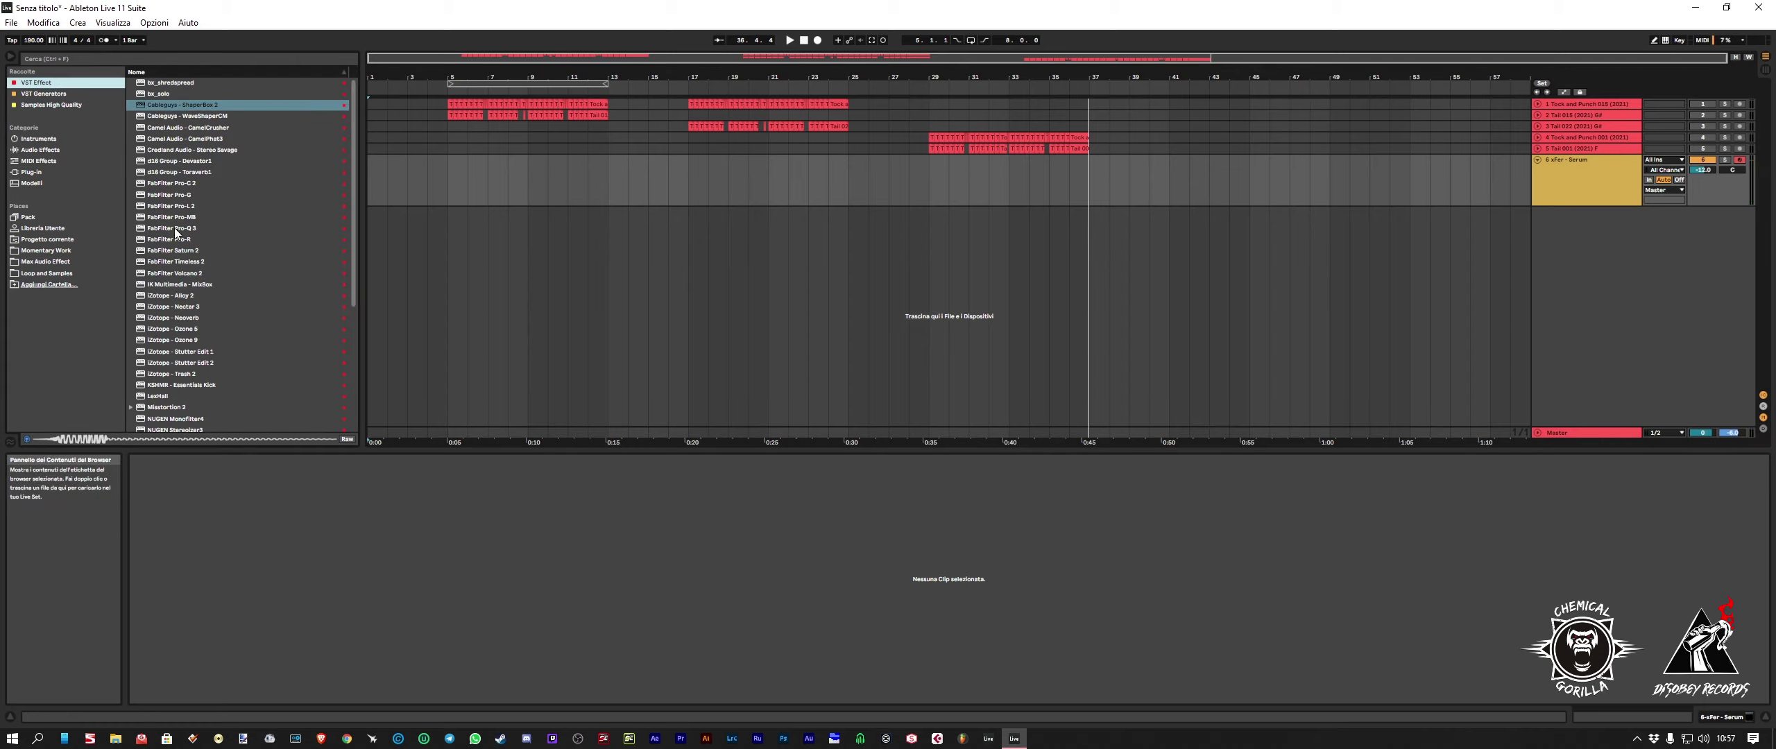
click(1563, 191)
drag(182, 228, 389, 625)
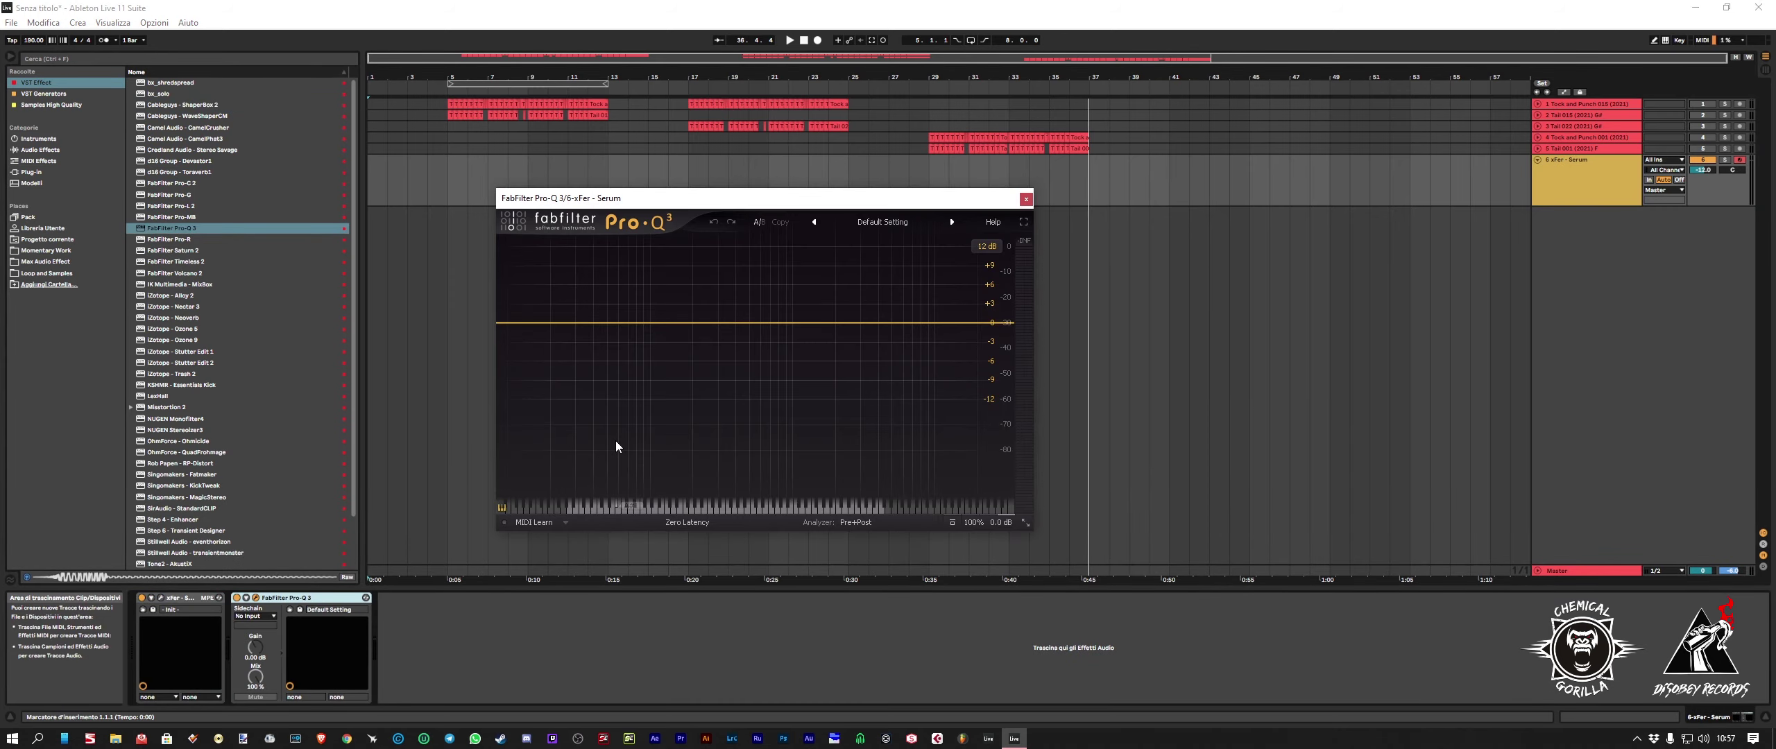
Step: Add a low-cut band at about 204 Hz in Pro-Q 3 with a Q of 1 and a 24 dB/oct slope
click(687, 326)
drag(682, 333, 689, 332)
scroll(571, 463, down, 2)
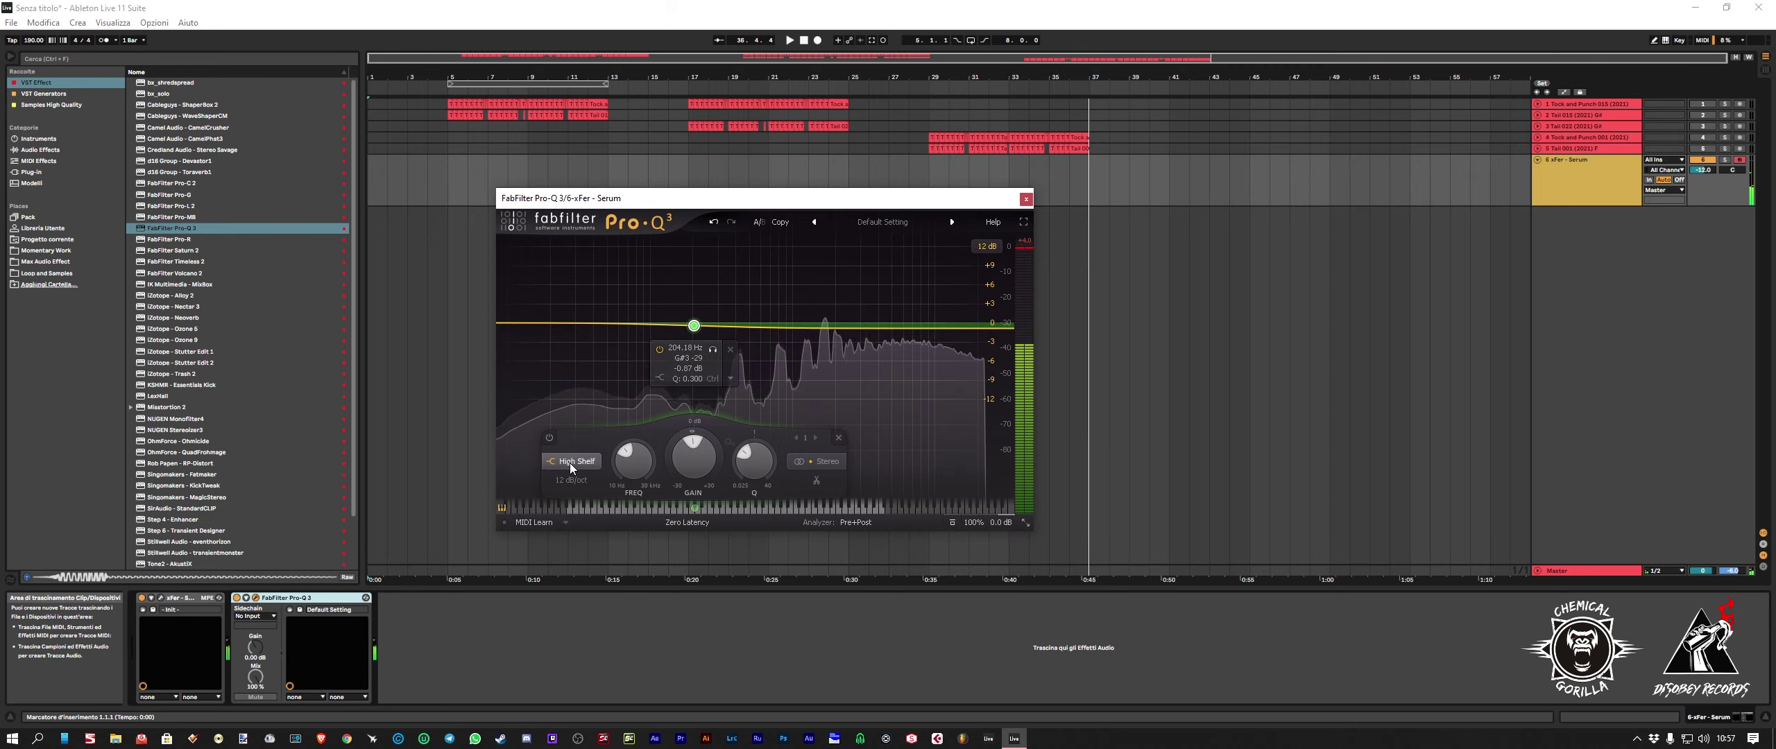
scroll(570, 468, up, 1)
double_click(754, 461)
text(1)
key(Return)
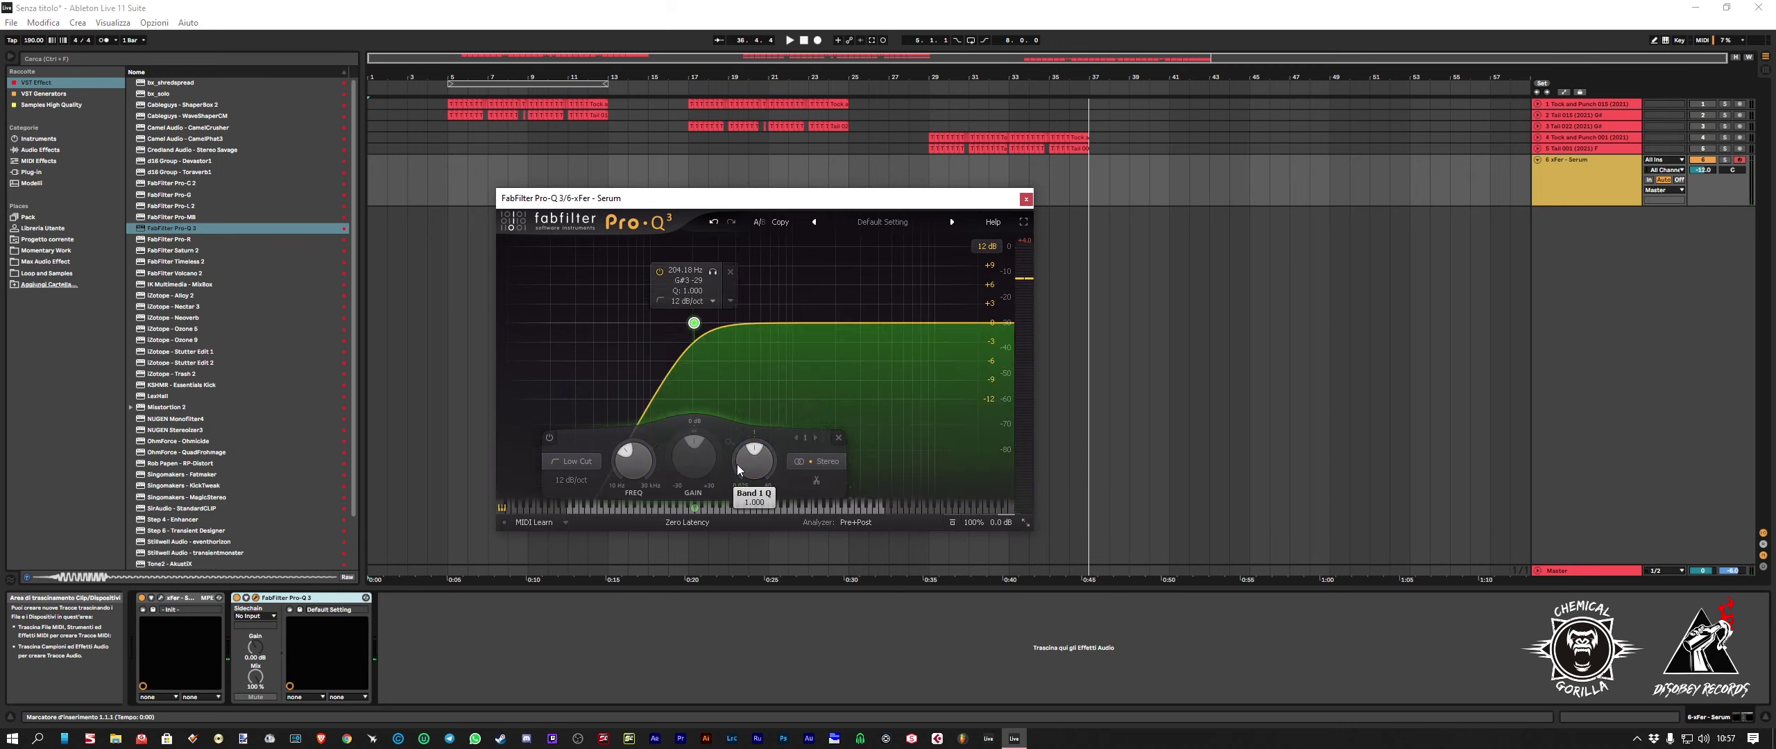
scroll(580, 485, up, 2)
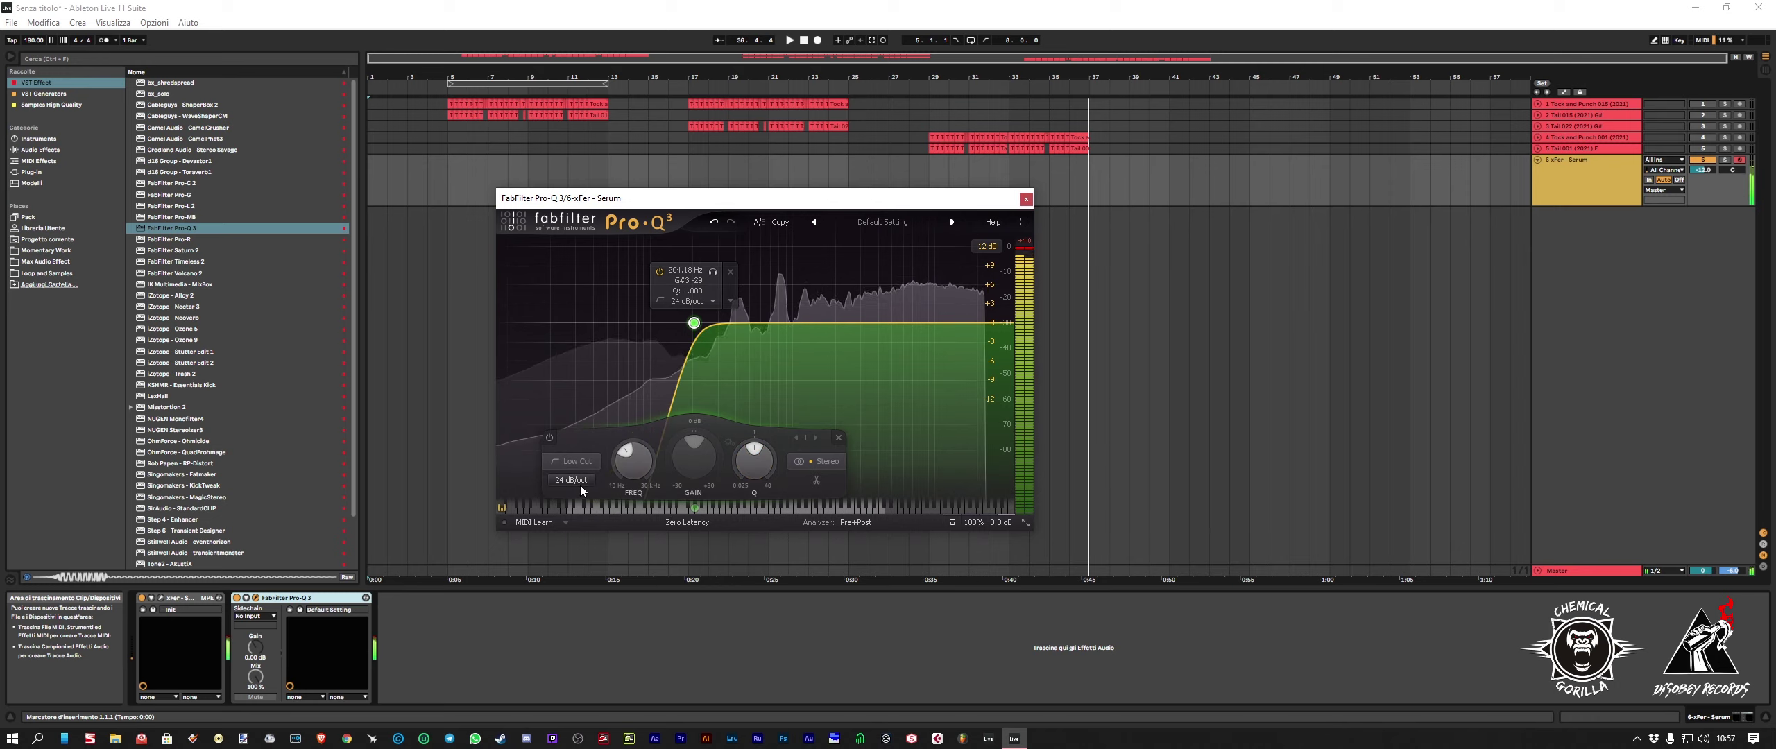
Step: Add a bell boost at about 302 Hz with roughly 2.8 dB of gain and set its stereo placement to Mid
drag(755, 321, 721, 299)
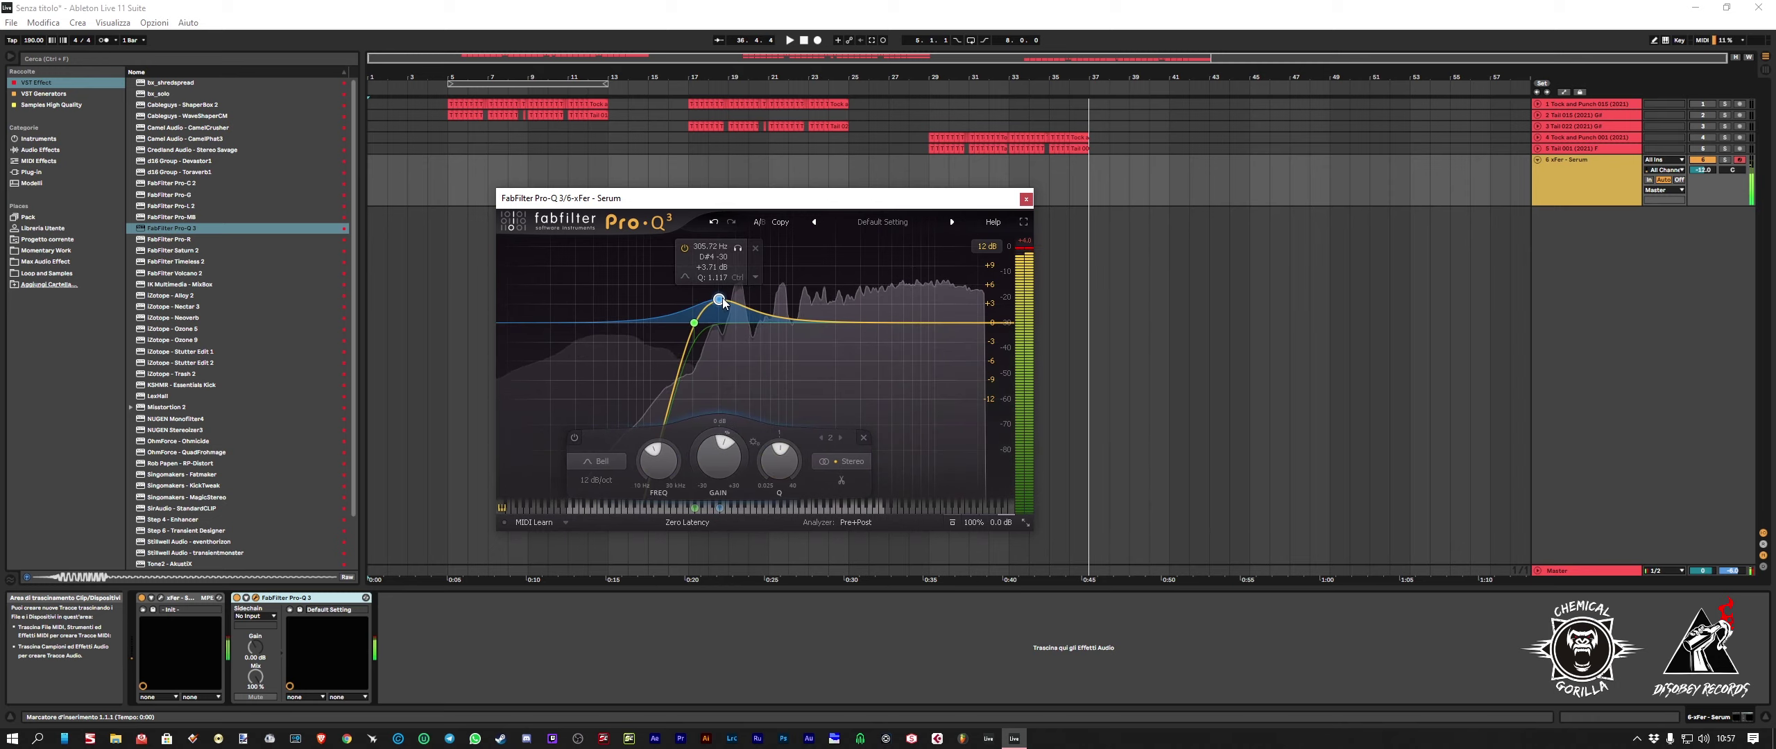
right_click(721, 298)
mouse_move(819, 390)
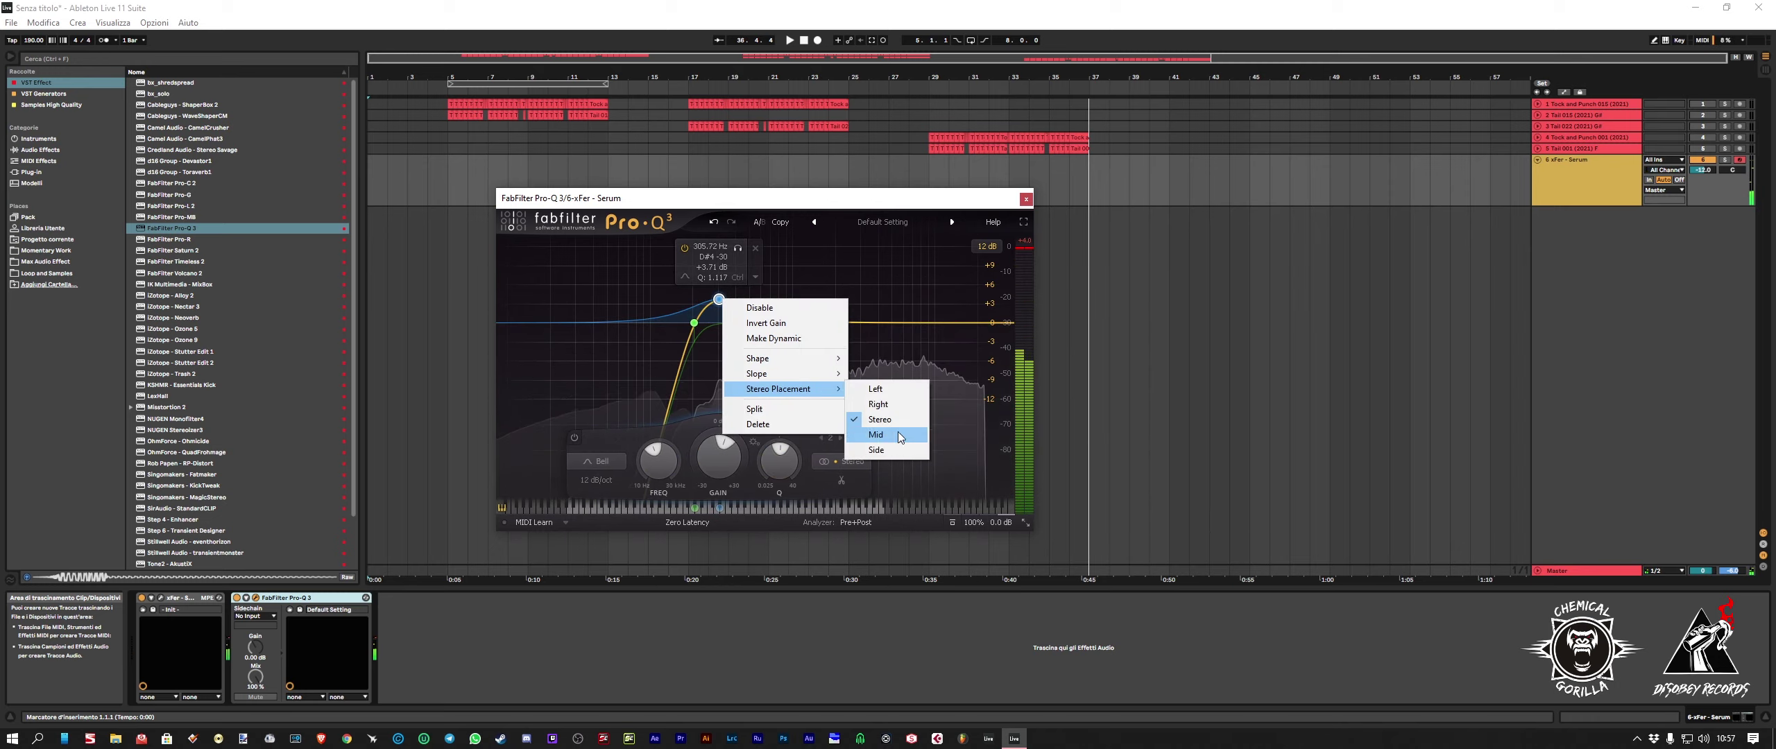
click(877, 435)
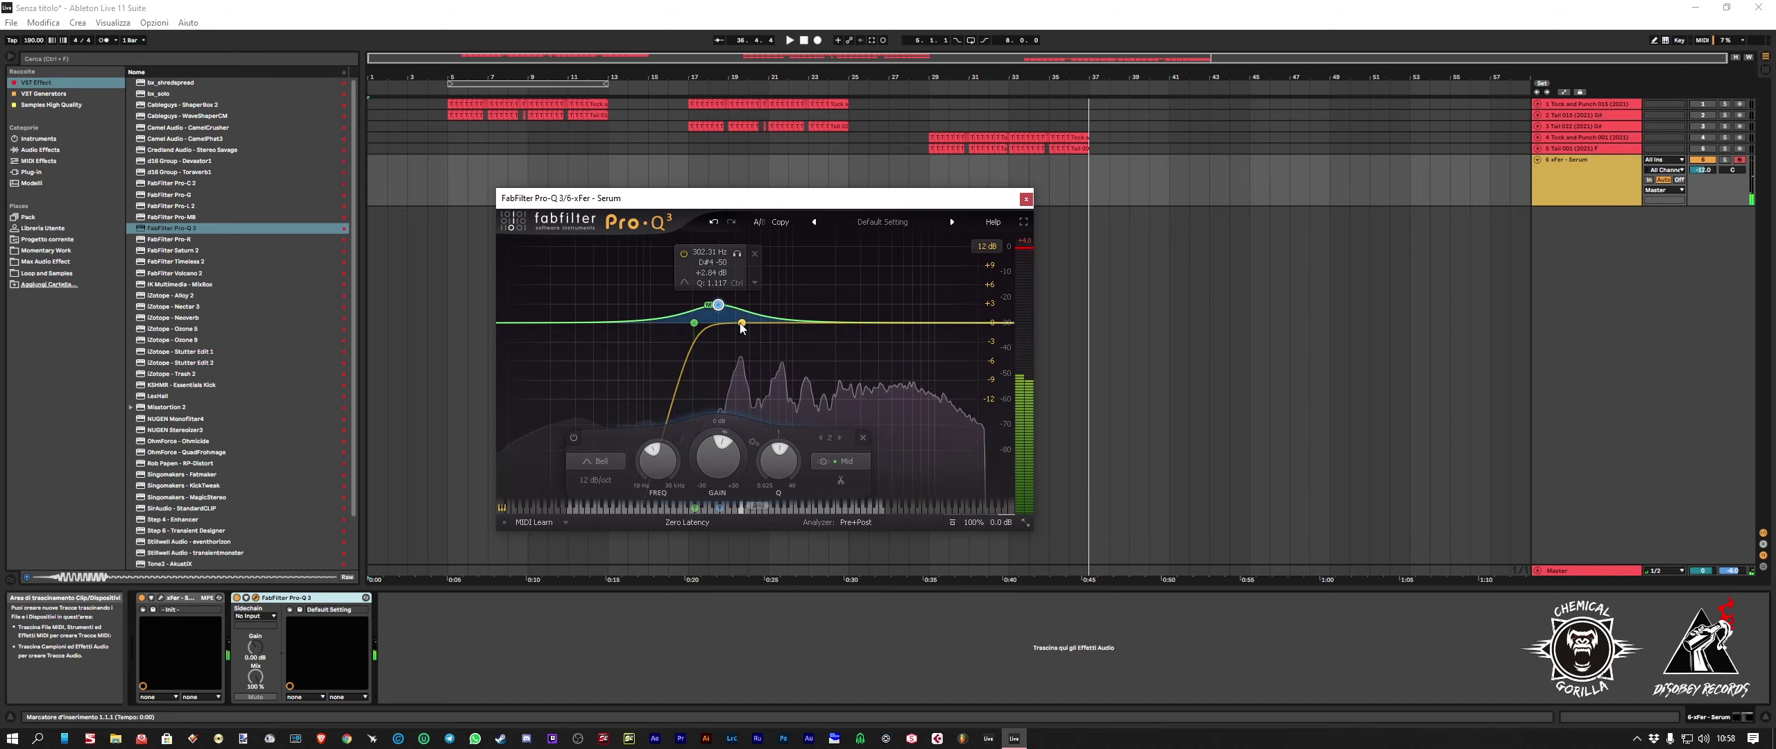
Step: Add a bell boost of about 1.5 dB at 15300 Hz and a 48 dB/oct high cut just above it
drag(742, 325, 959, 317)
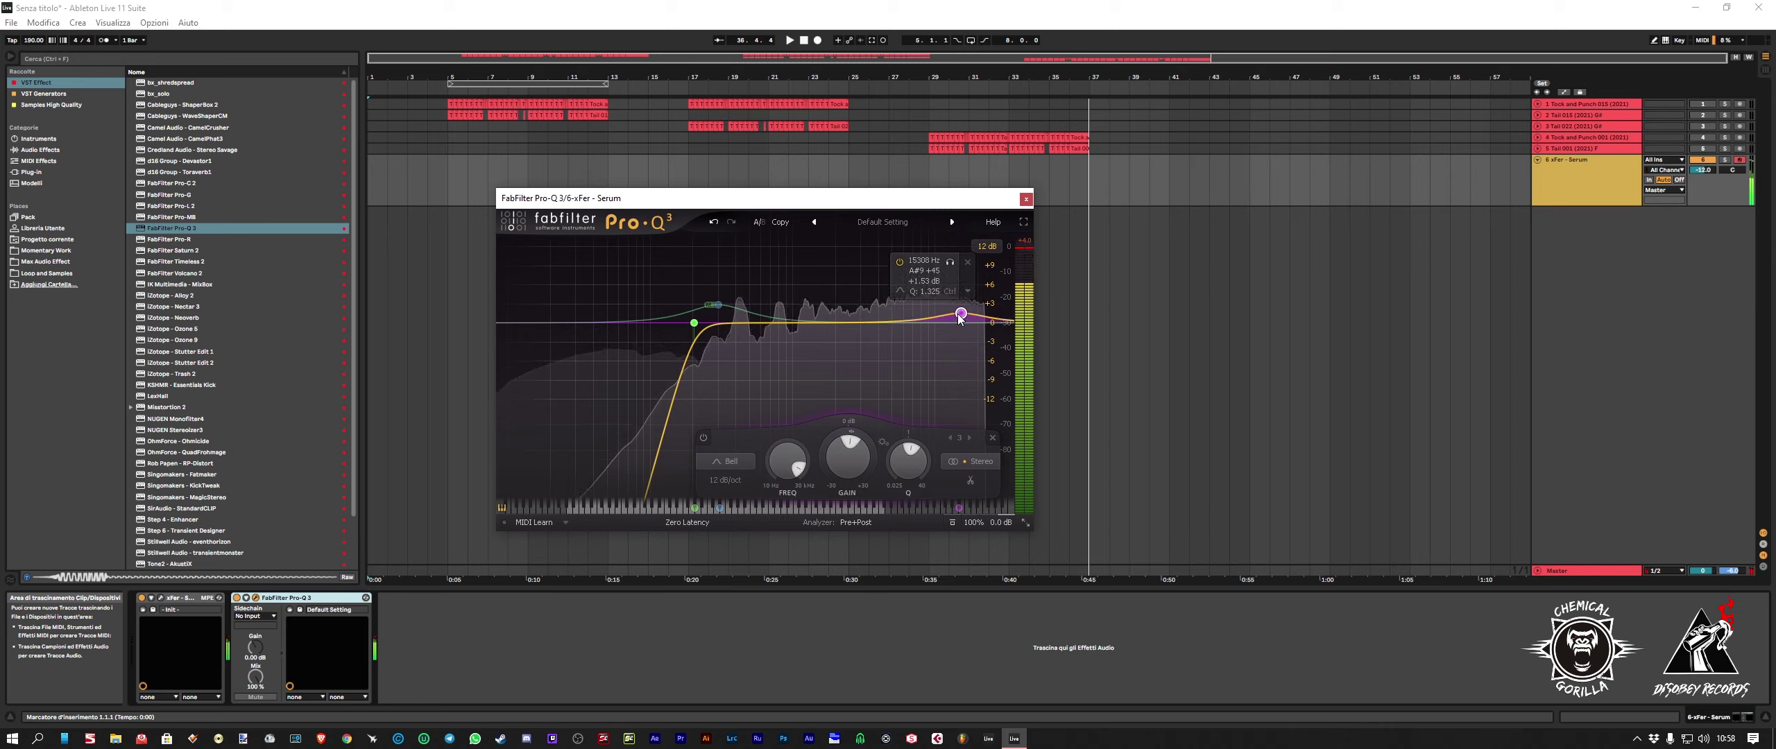
click(980, 323)
scroll(746, 480, up, 4)
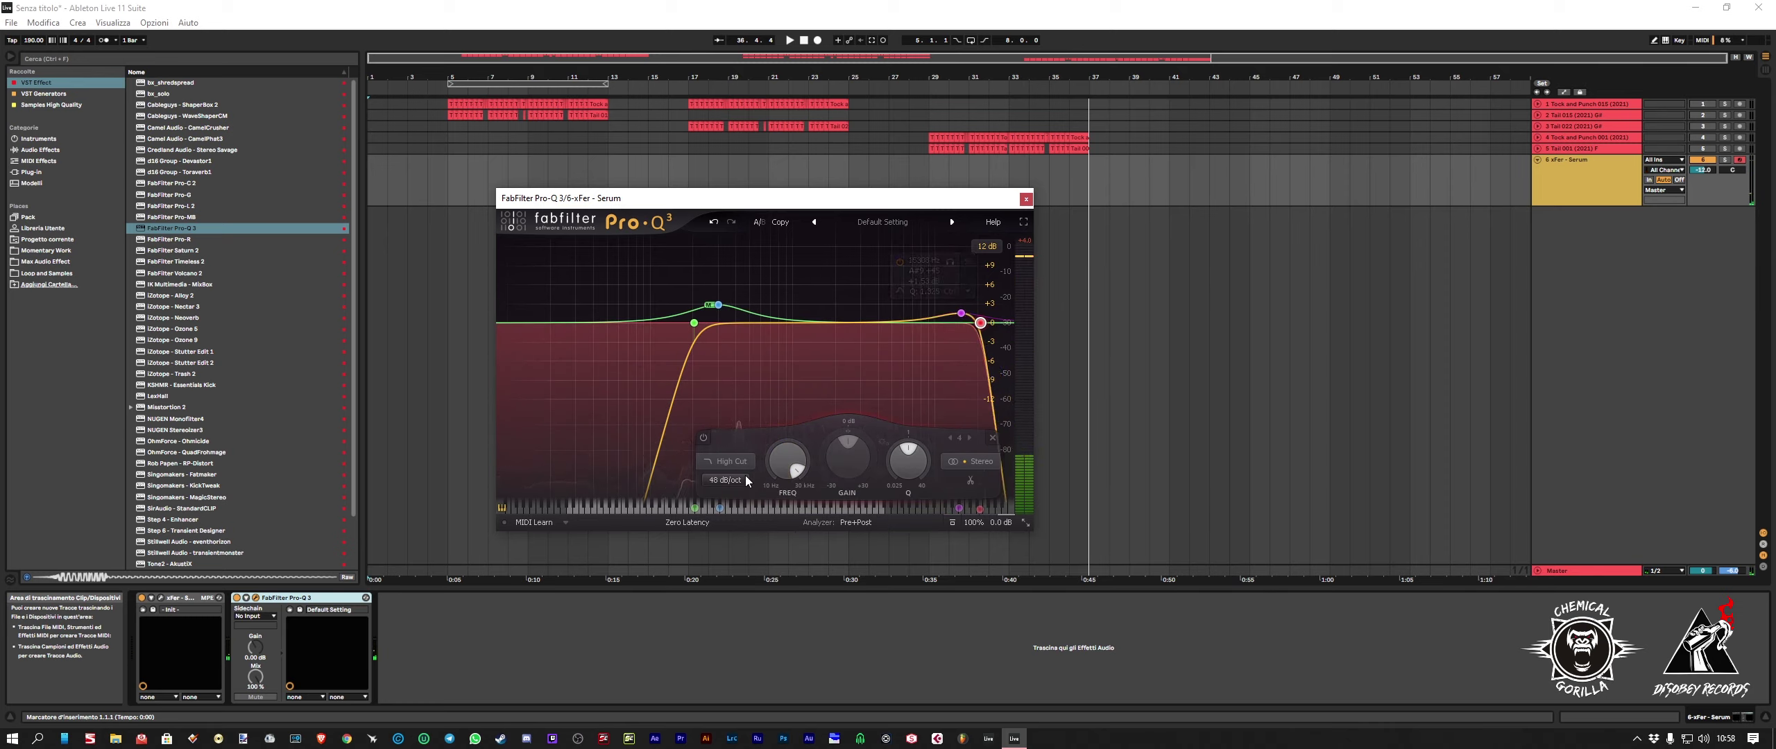
scroll(790, 468, down, 2)
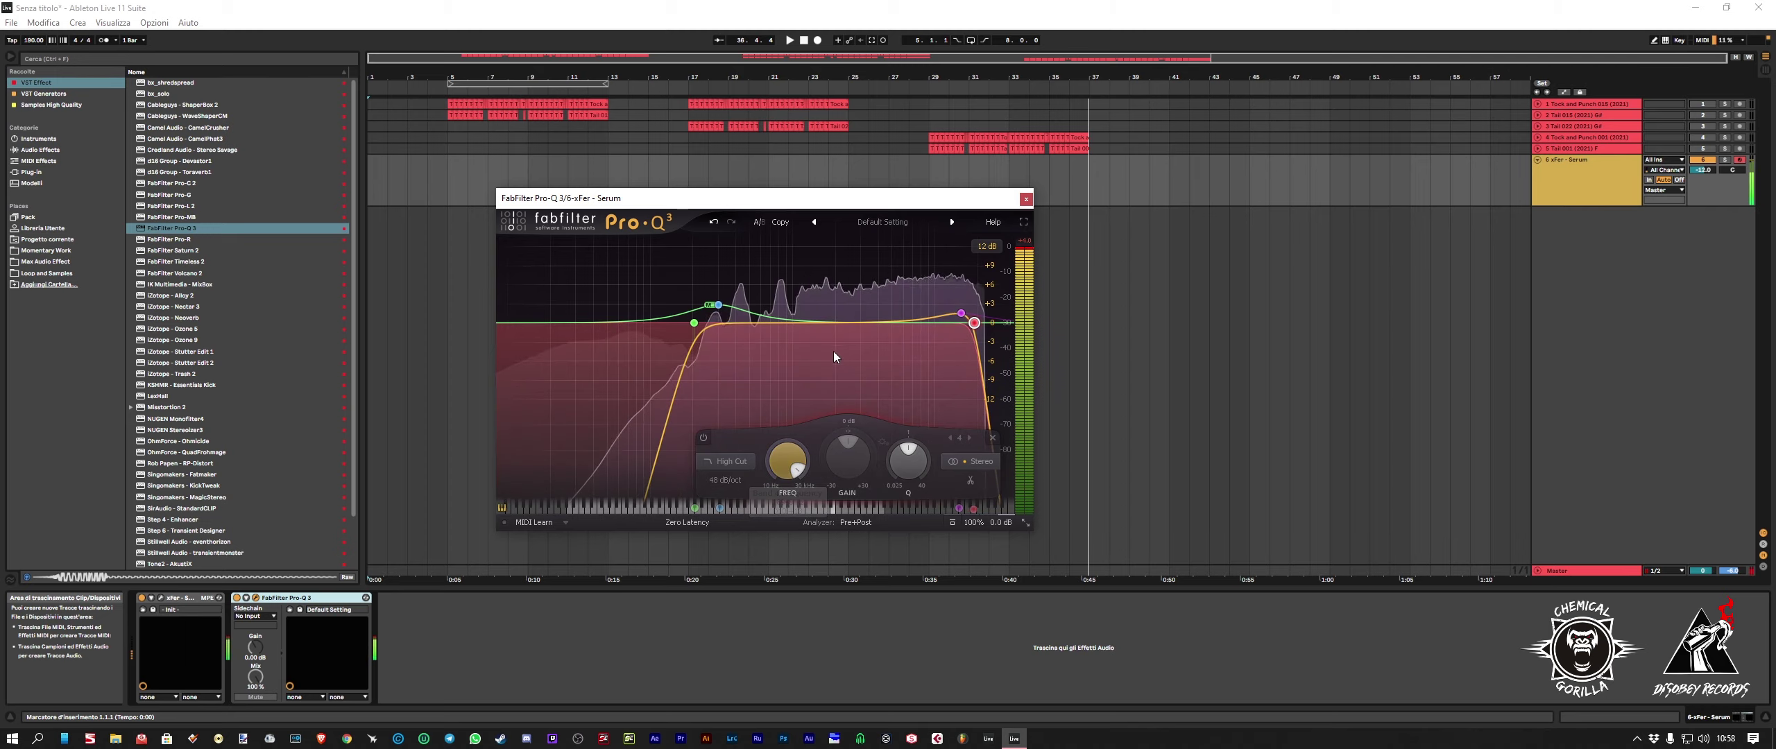
Step: Add two gentle bell boosts across the midrange in Pro-Q 3 and close its window
mouse_move(858, 322)
mouse_down()
mouse_move(845, 301)
mouse_move(764, 309)
mouse_move(848, 309)
mouse_up()
click(846, 312)
scroll(848, 309, down, 5)
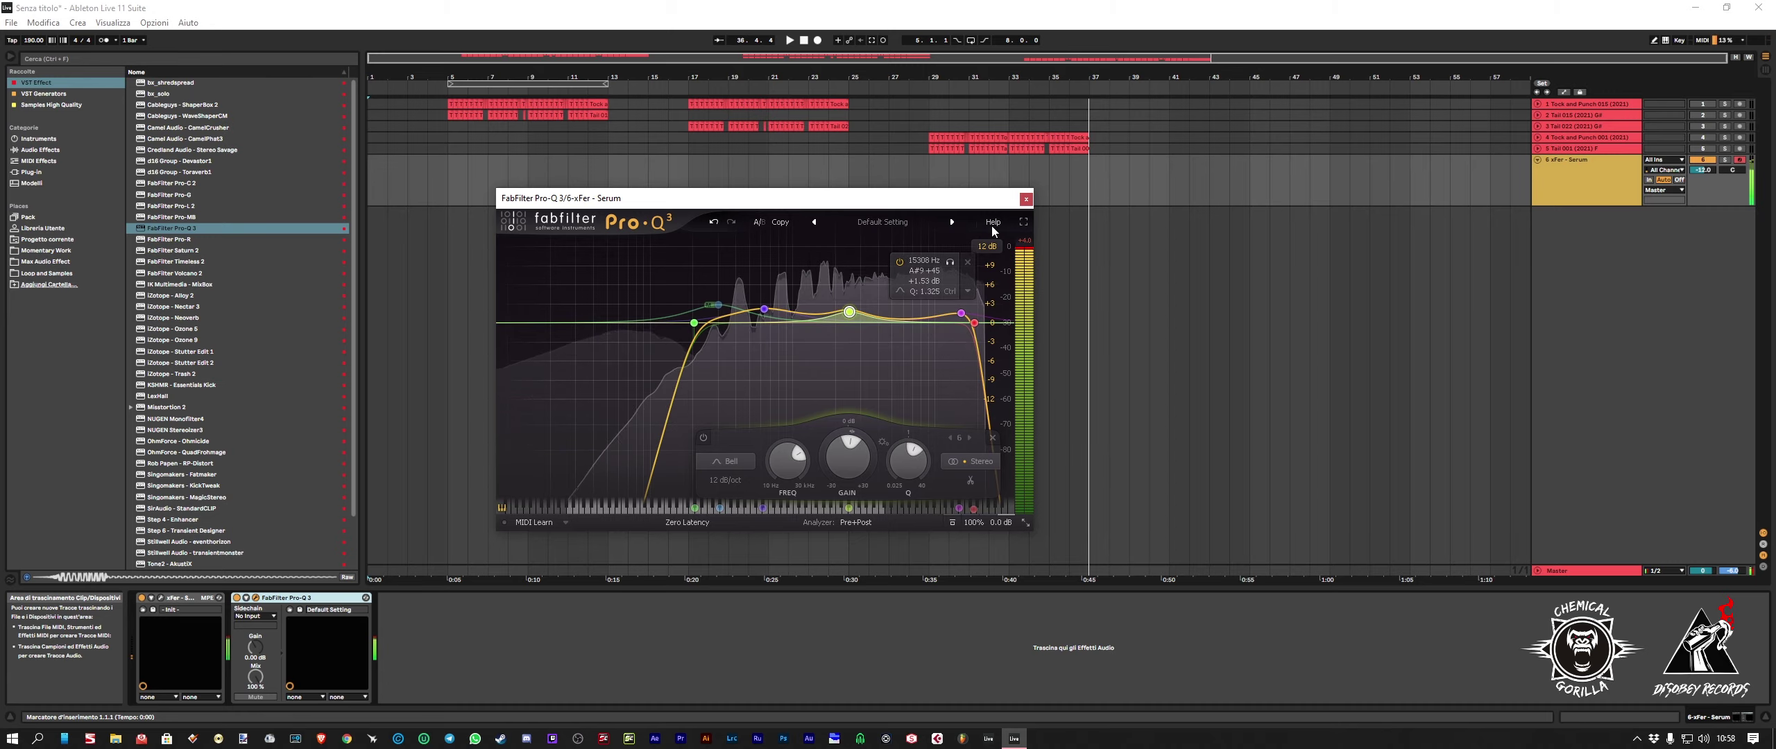
click(1024, 199)
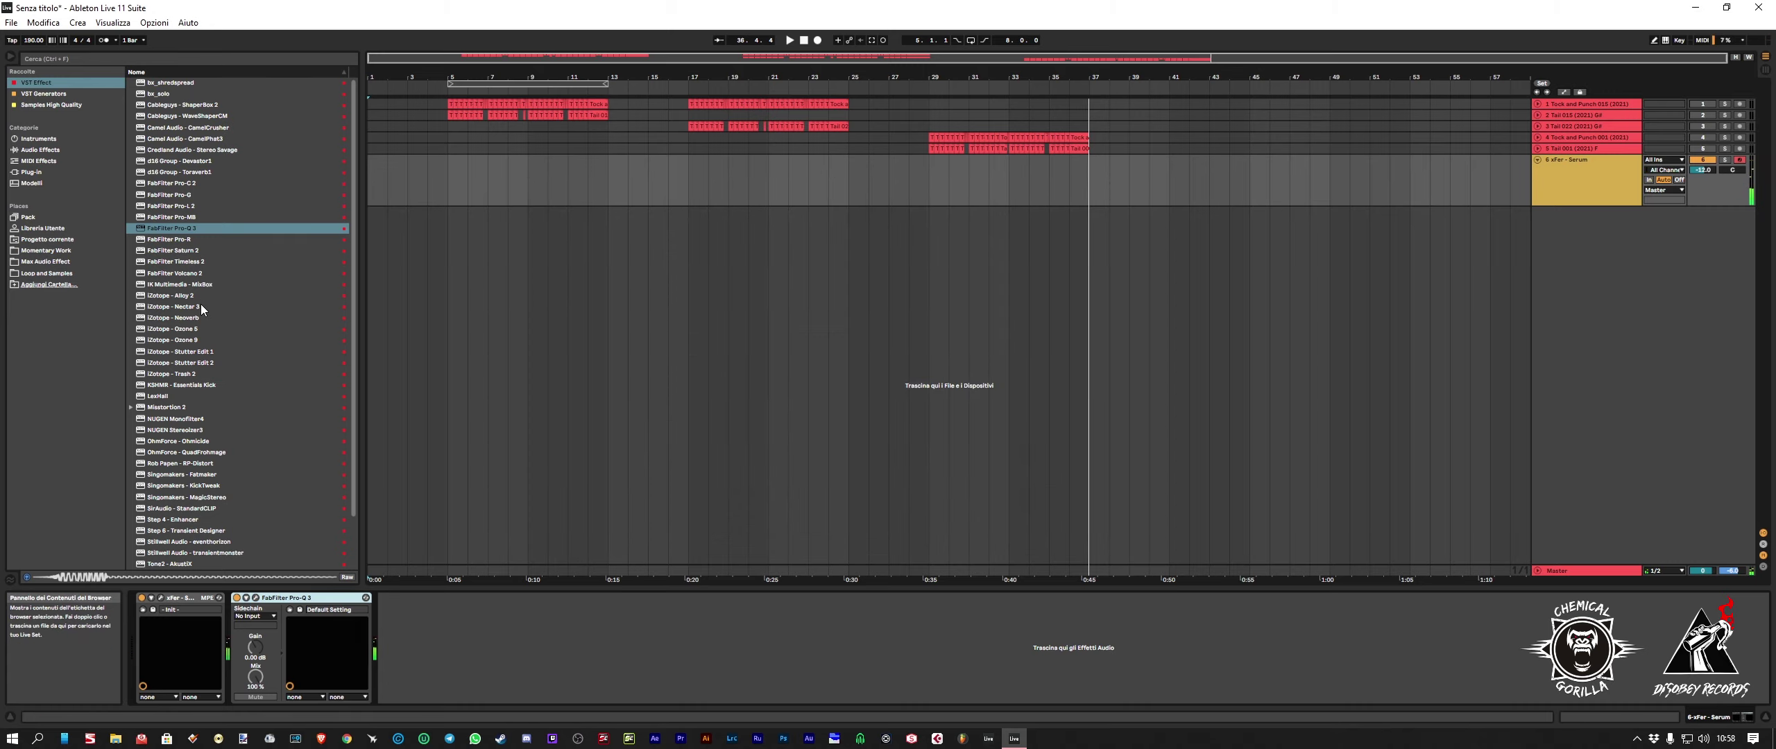
Step: Add iZotope Trash 2 to the Serum track, dismiss its preset manager and set the Stage 1 distortion type to Clip Control
click(181, 376)
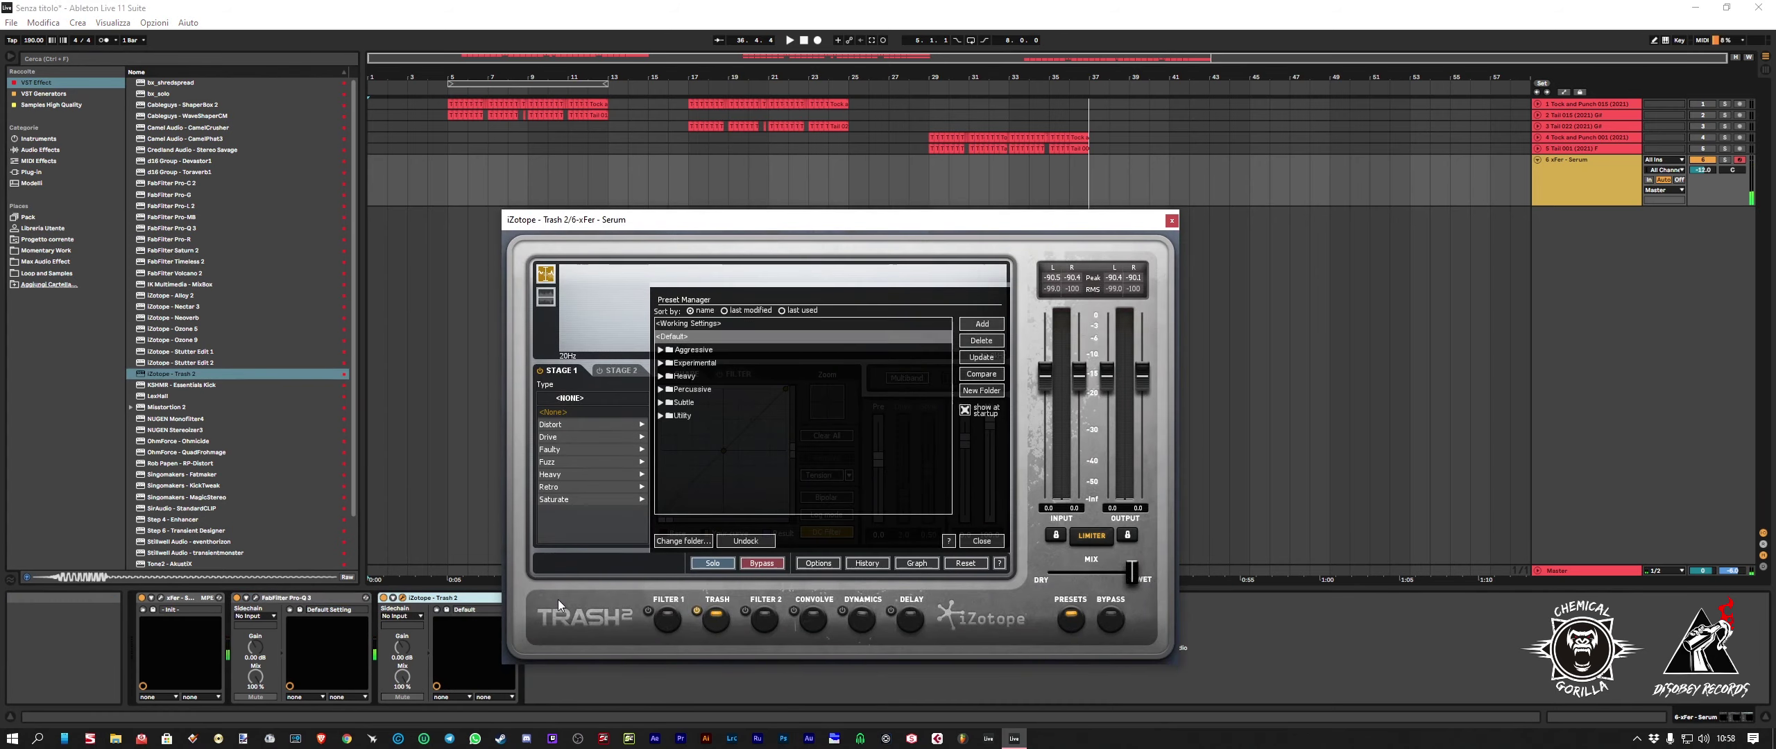
click(979, 541)
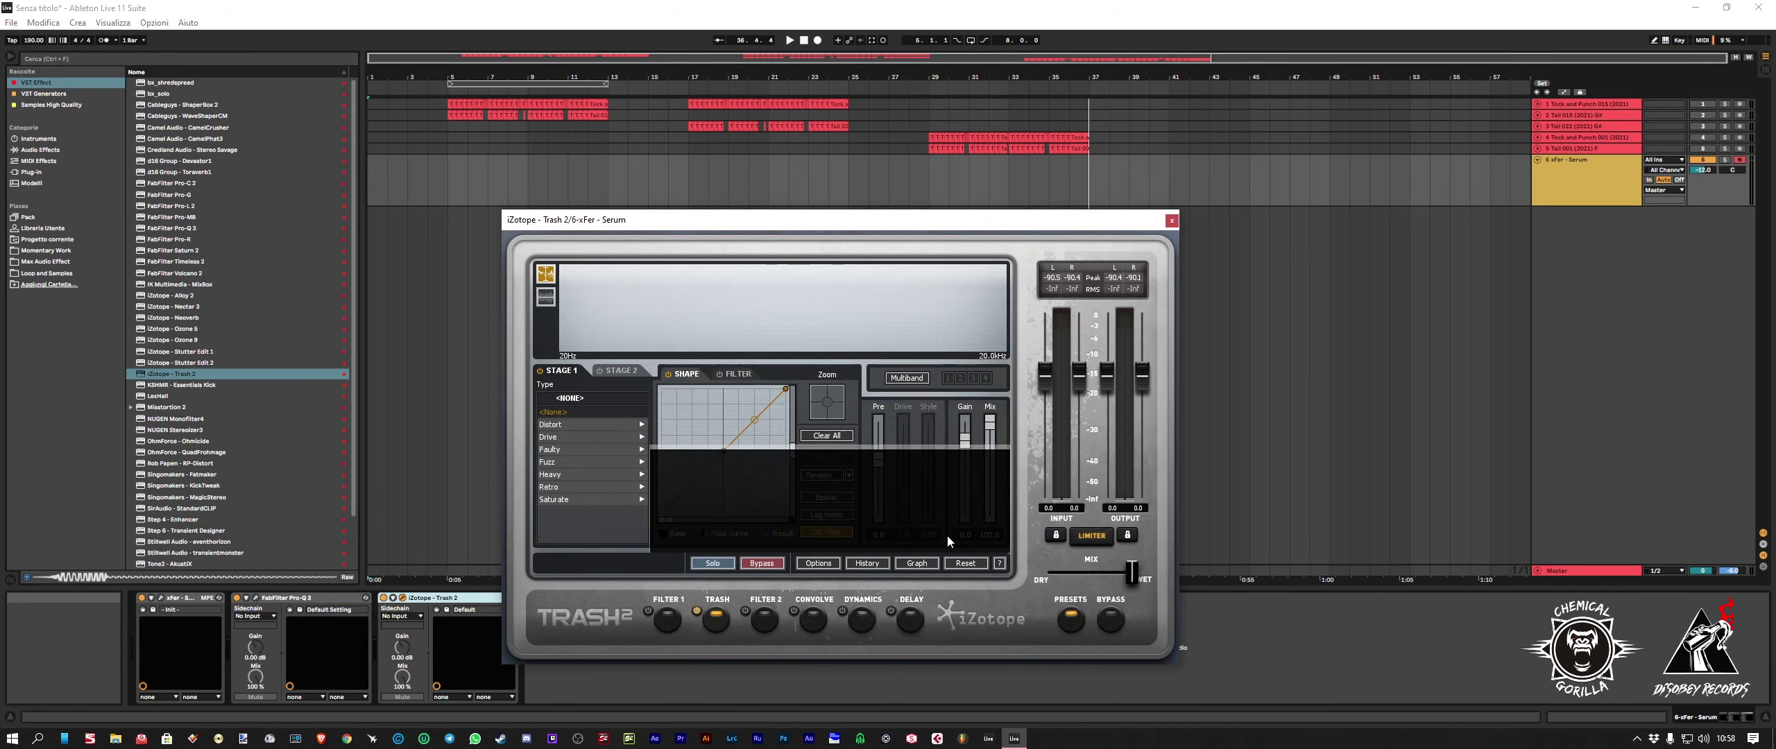
click(563, 429)
click(563, 449)
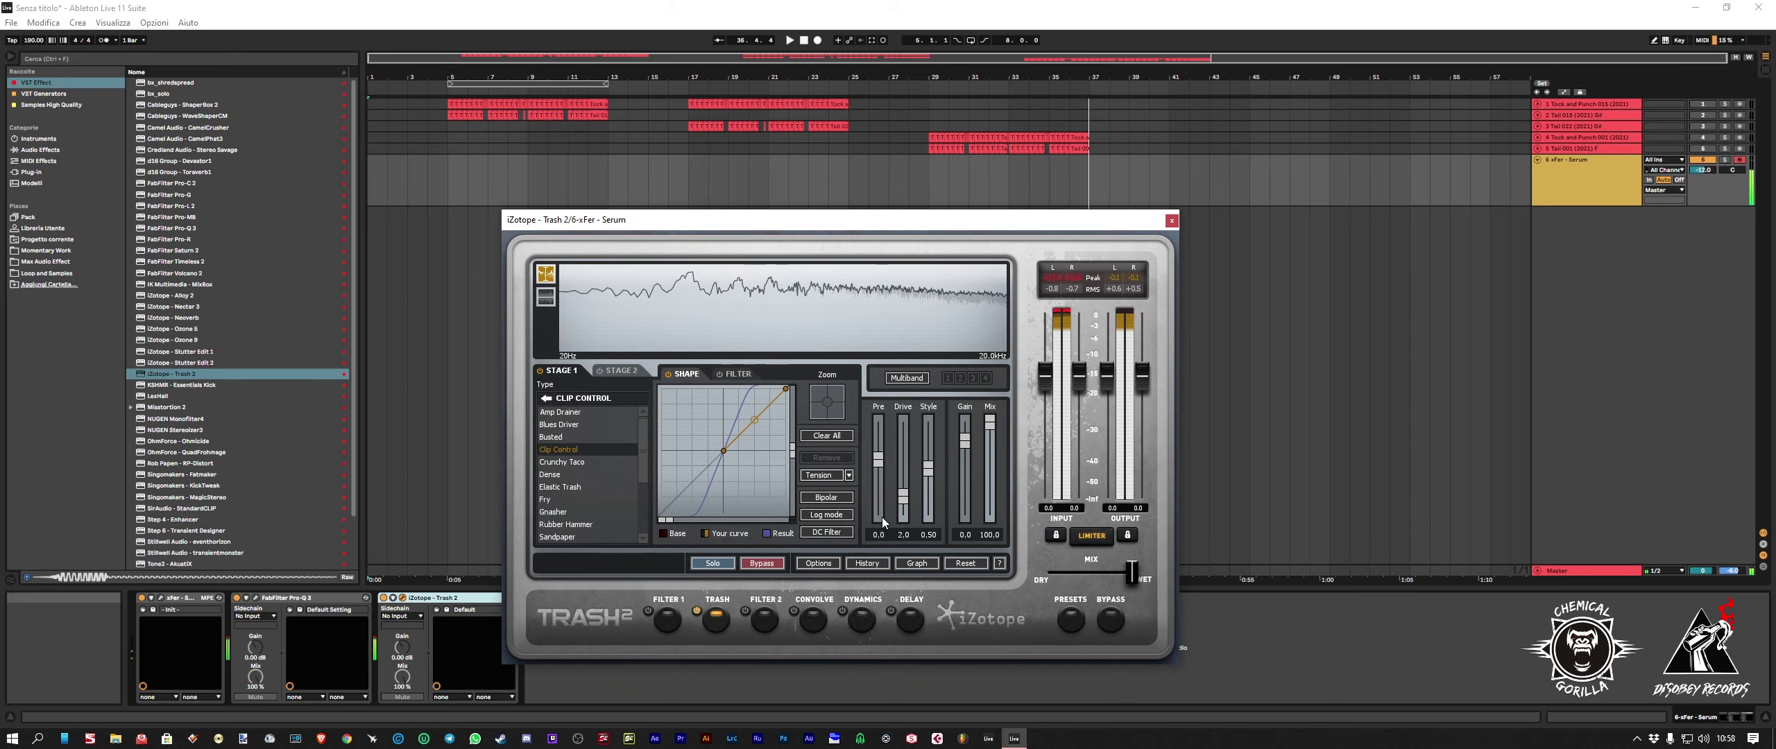
click(1172, 221)
Step: Add a bell cut near 438 Hz in Pro-Q 3 with a Q of 1, set it to Stereo and deepen it slightly
click(256, 597)
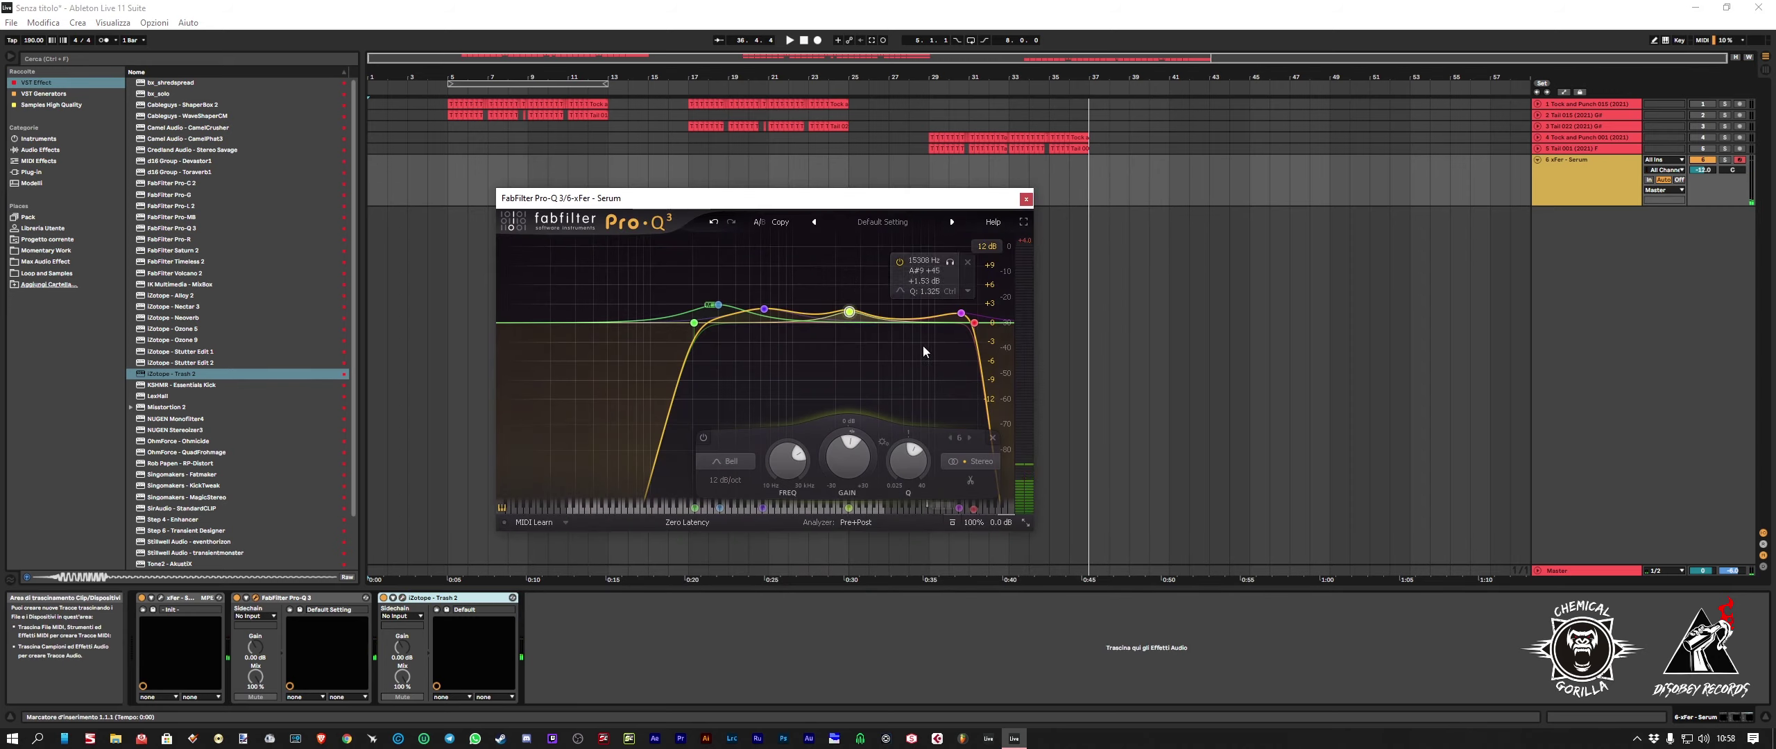
click(717, 305)
drag(764, 320, 747, 338)
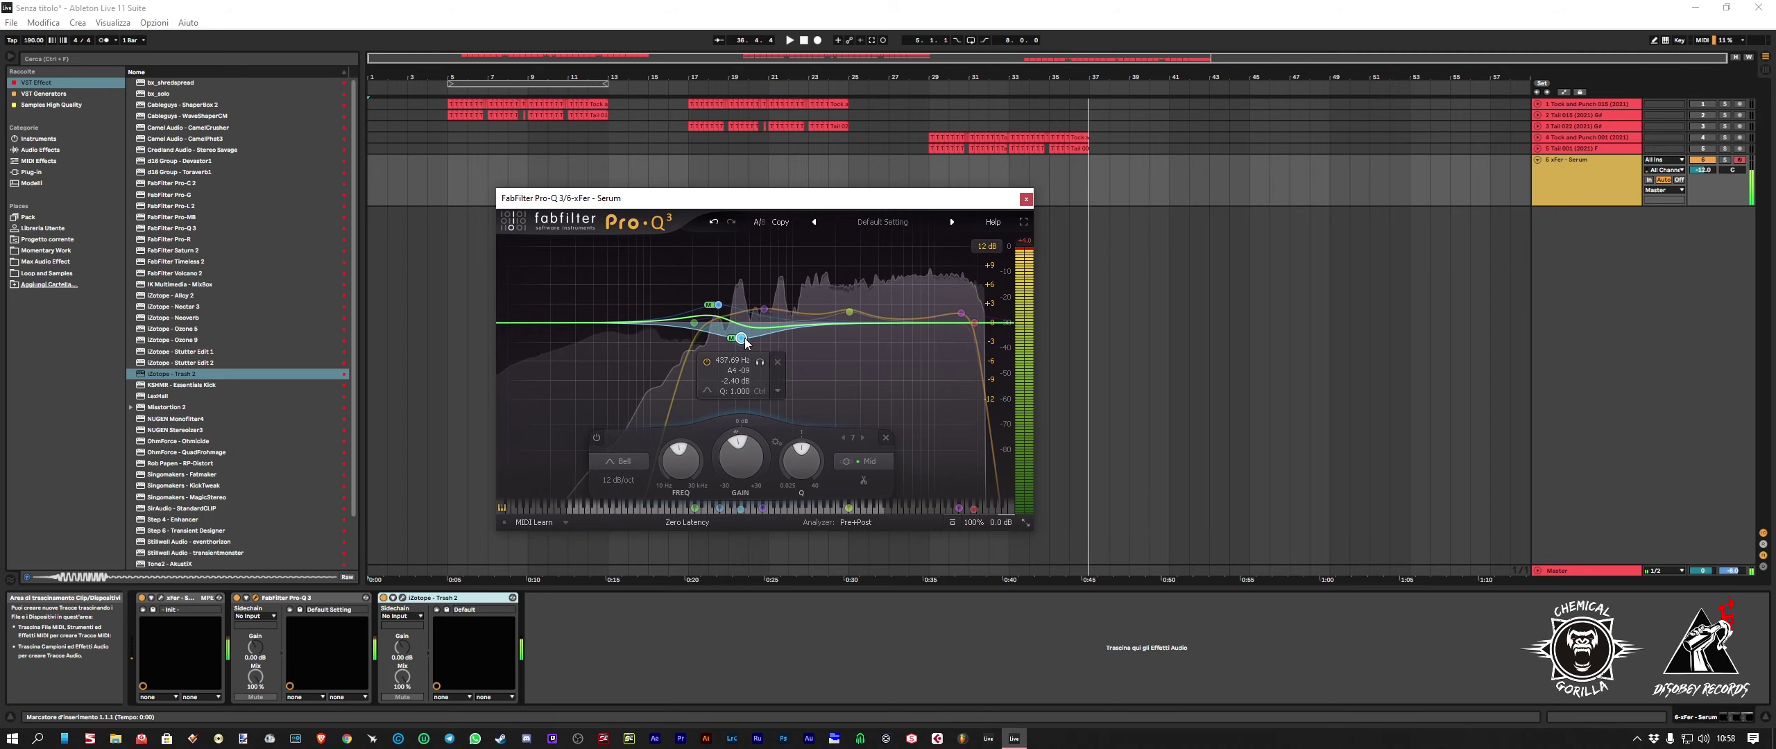
right_click(743, 338)
mouse_move(843, 430)
click(901, 459)
drag(741, 339, 740, 344)
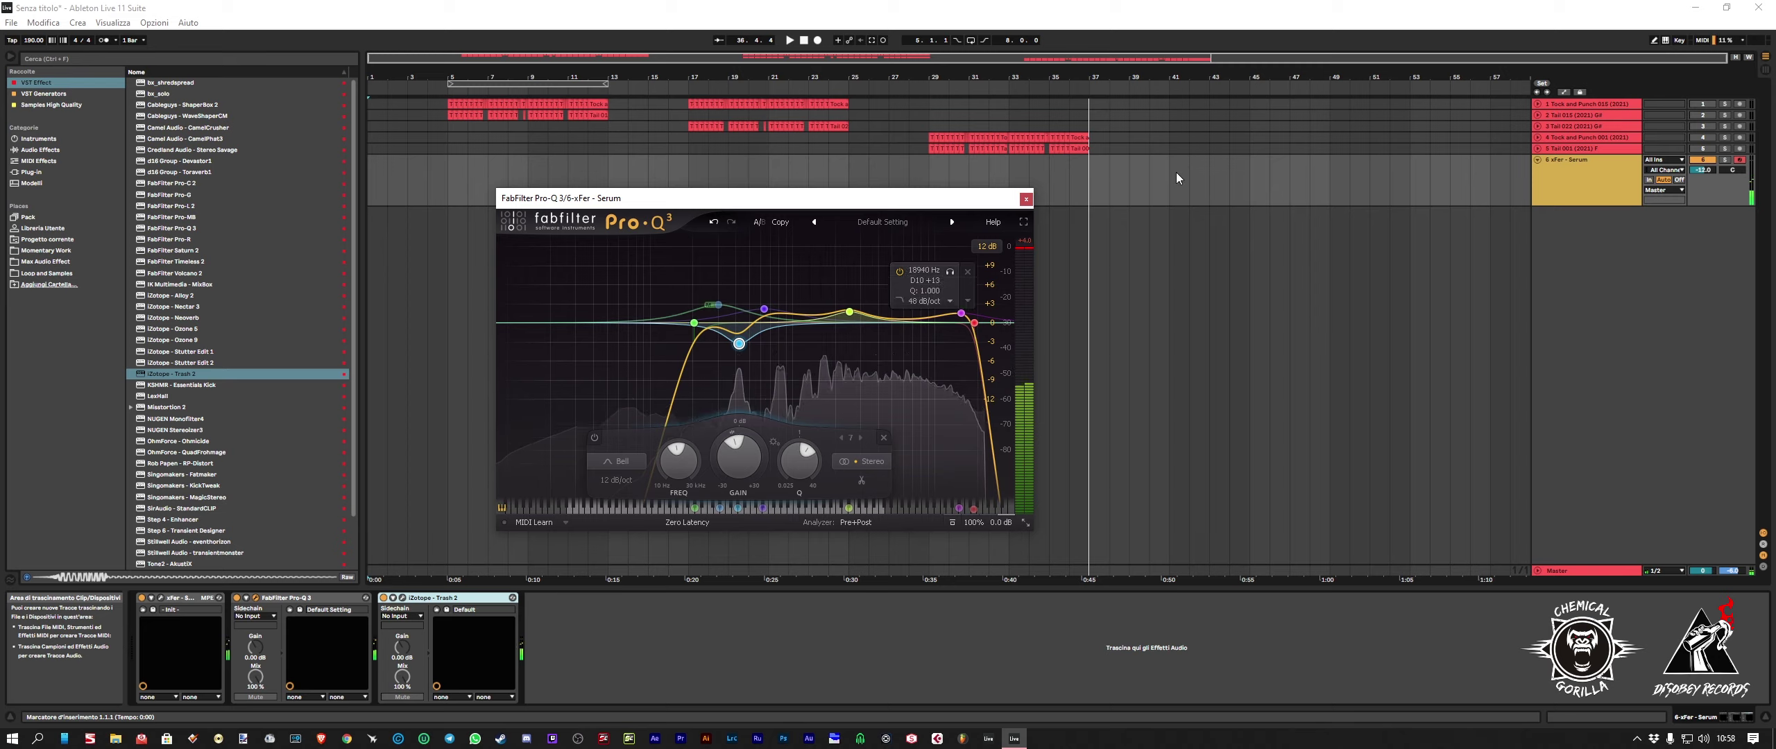
click(1025, 199)
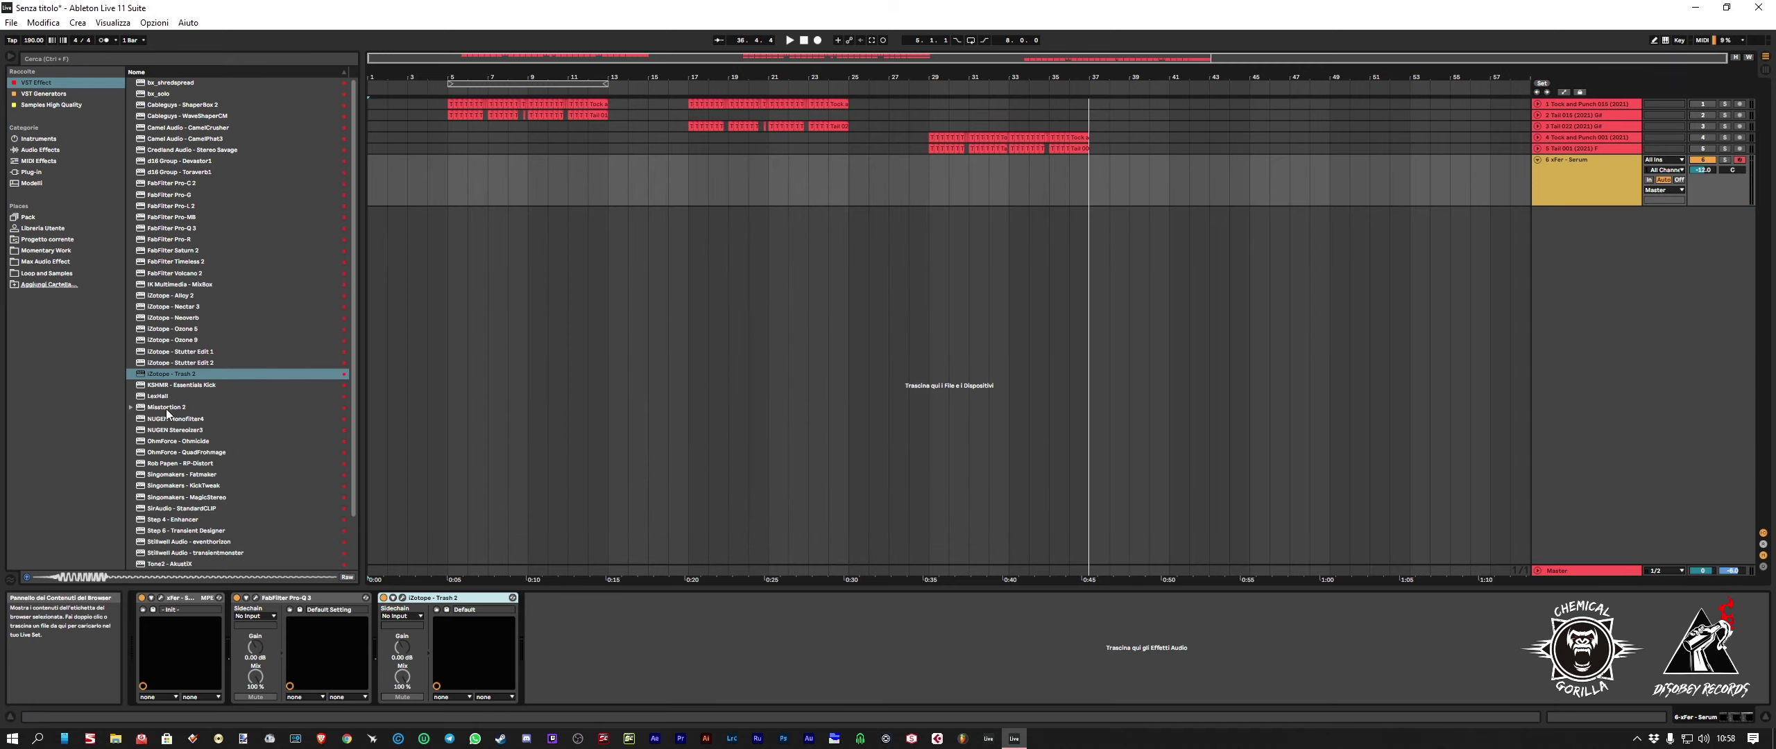
Step: Place the first MIDI file, 001, from the Screech Tutorial sample folder at bar 1 of the Serum track
click(59, 275)
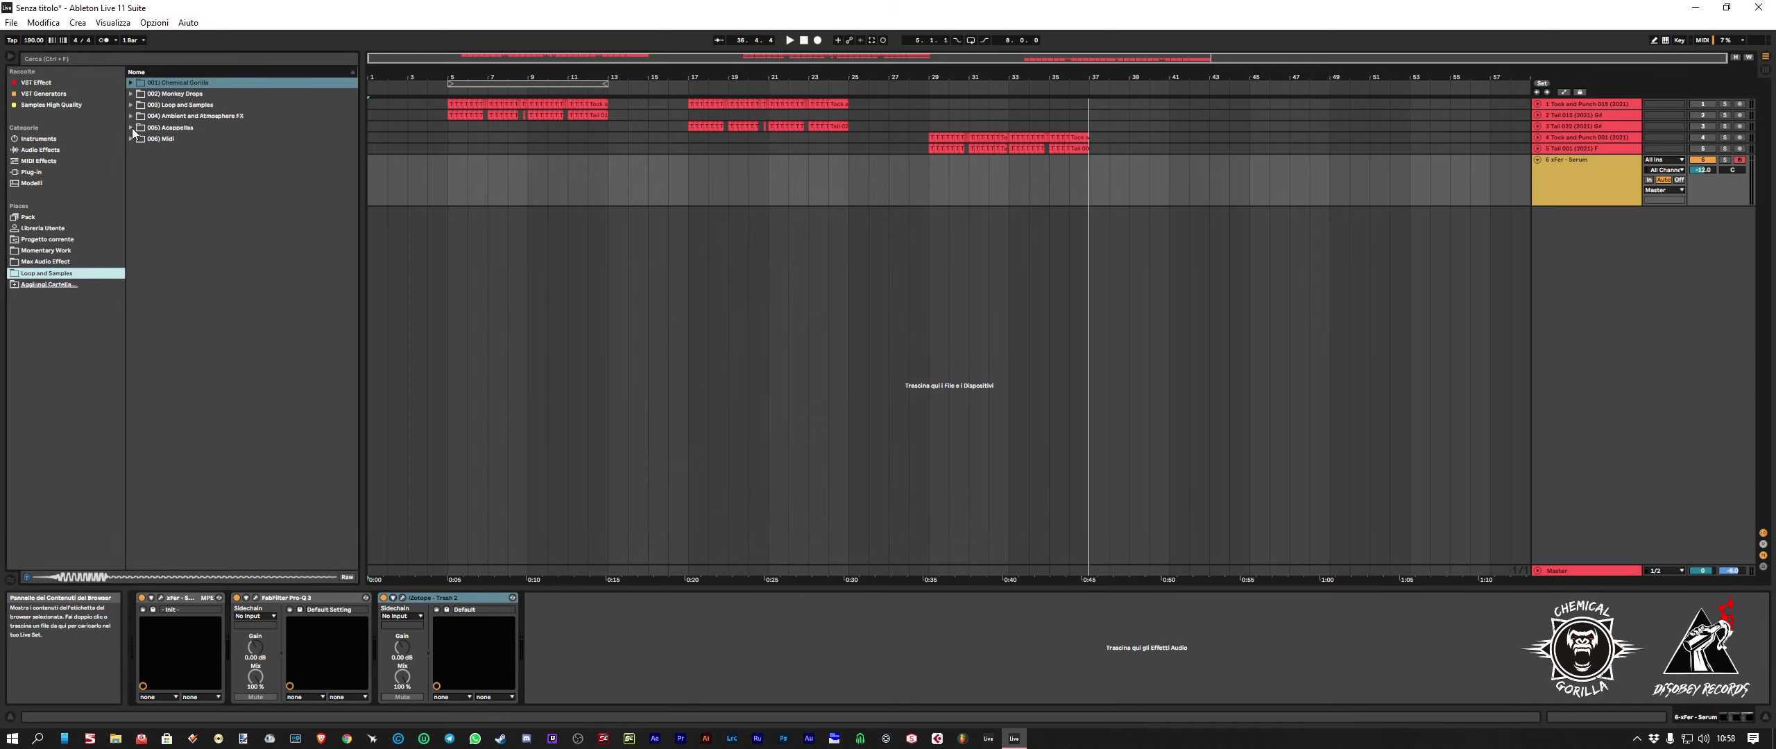
click(130, 83)
click(136, 104)
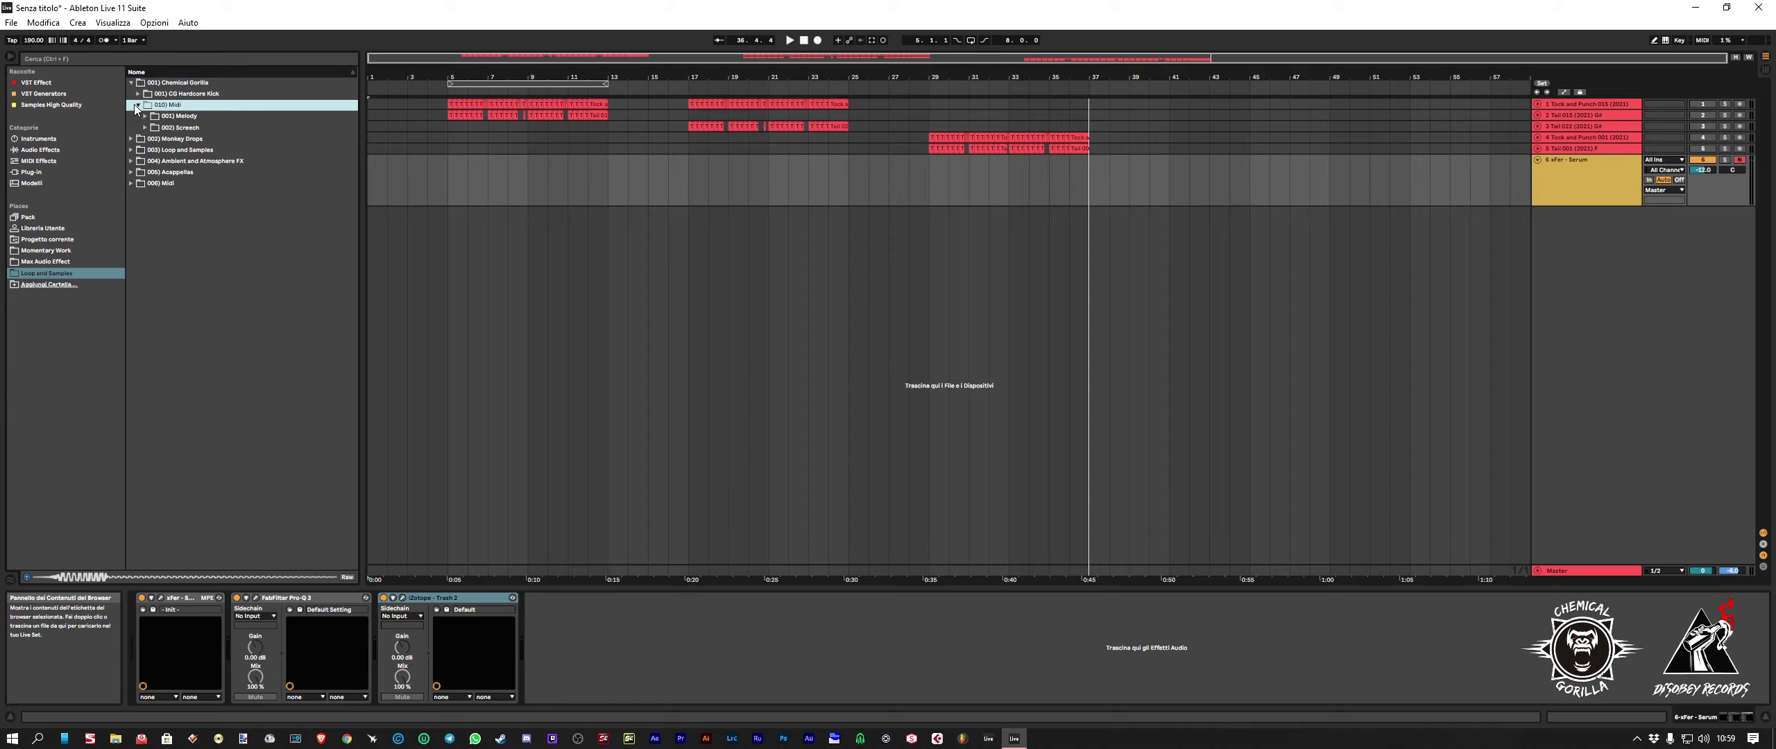
click(144, 129)
click(179, 152)
drag(354, 167, 372, 176)
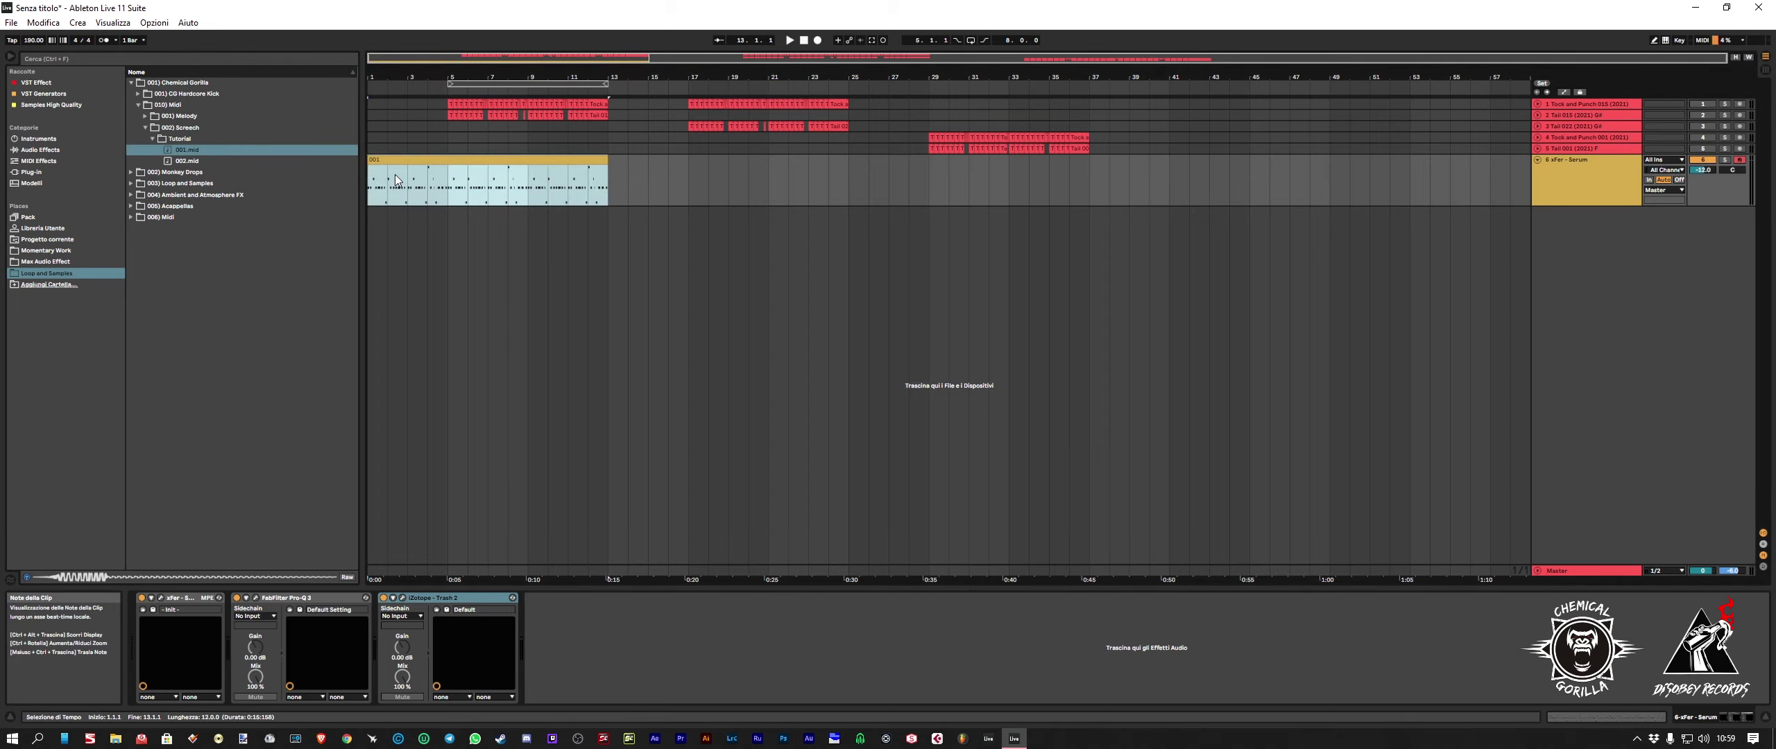
Step: Duplicate the Serum track and place the 002 MIDI file on the copy from bar 13
right_click(1558, 188)
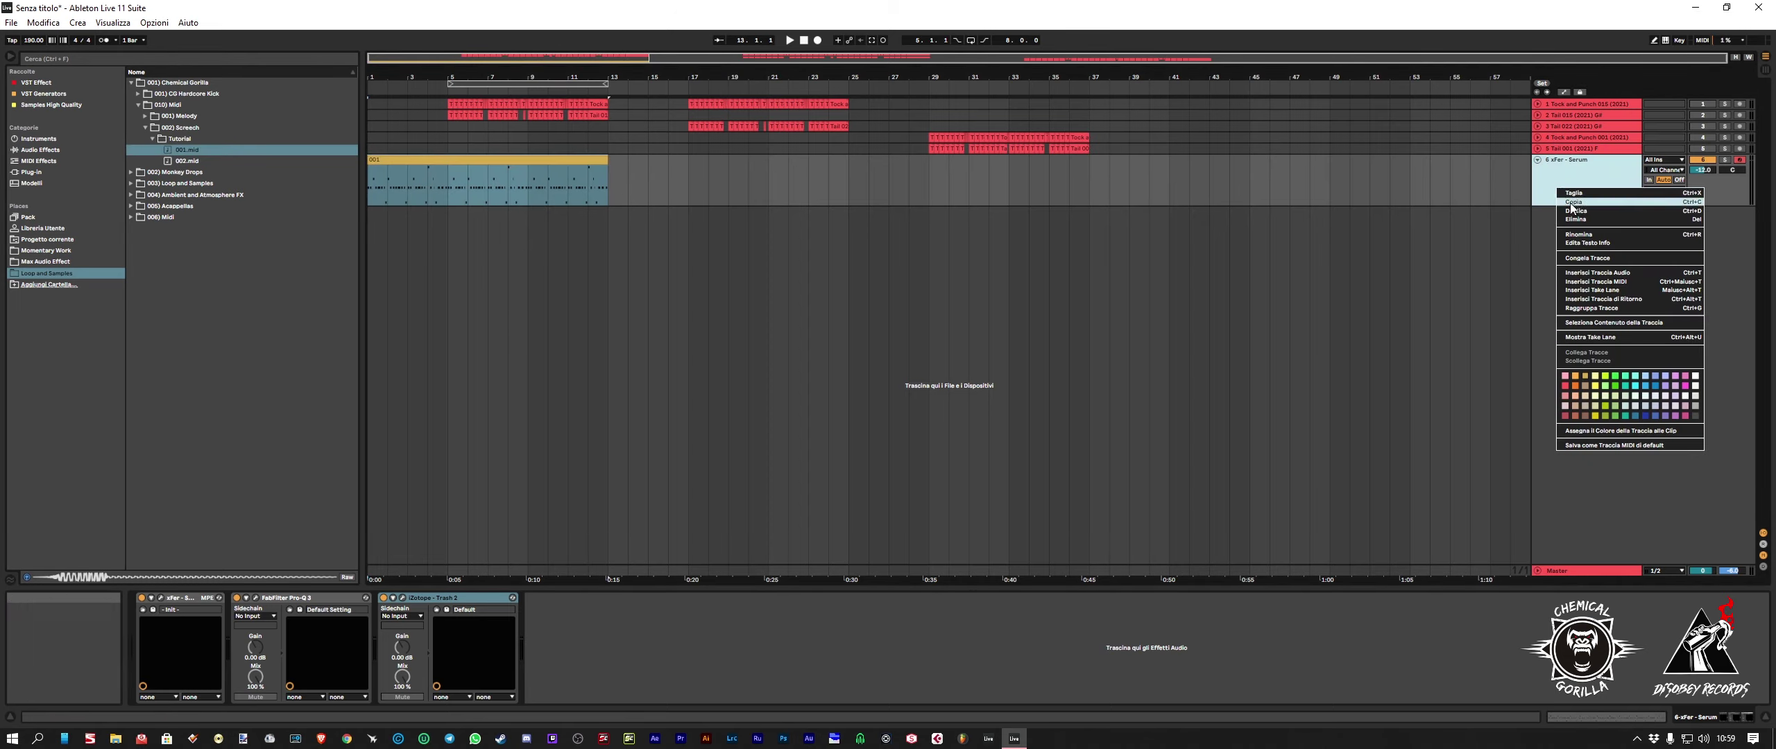
click(1574, 212)
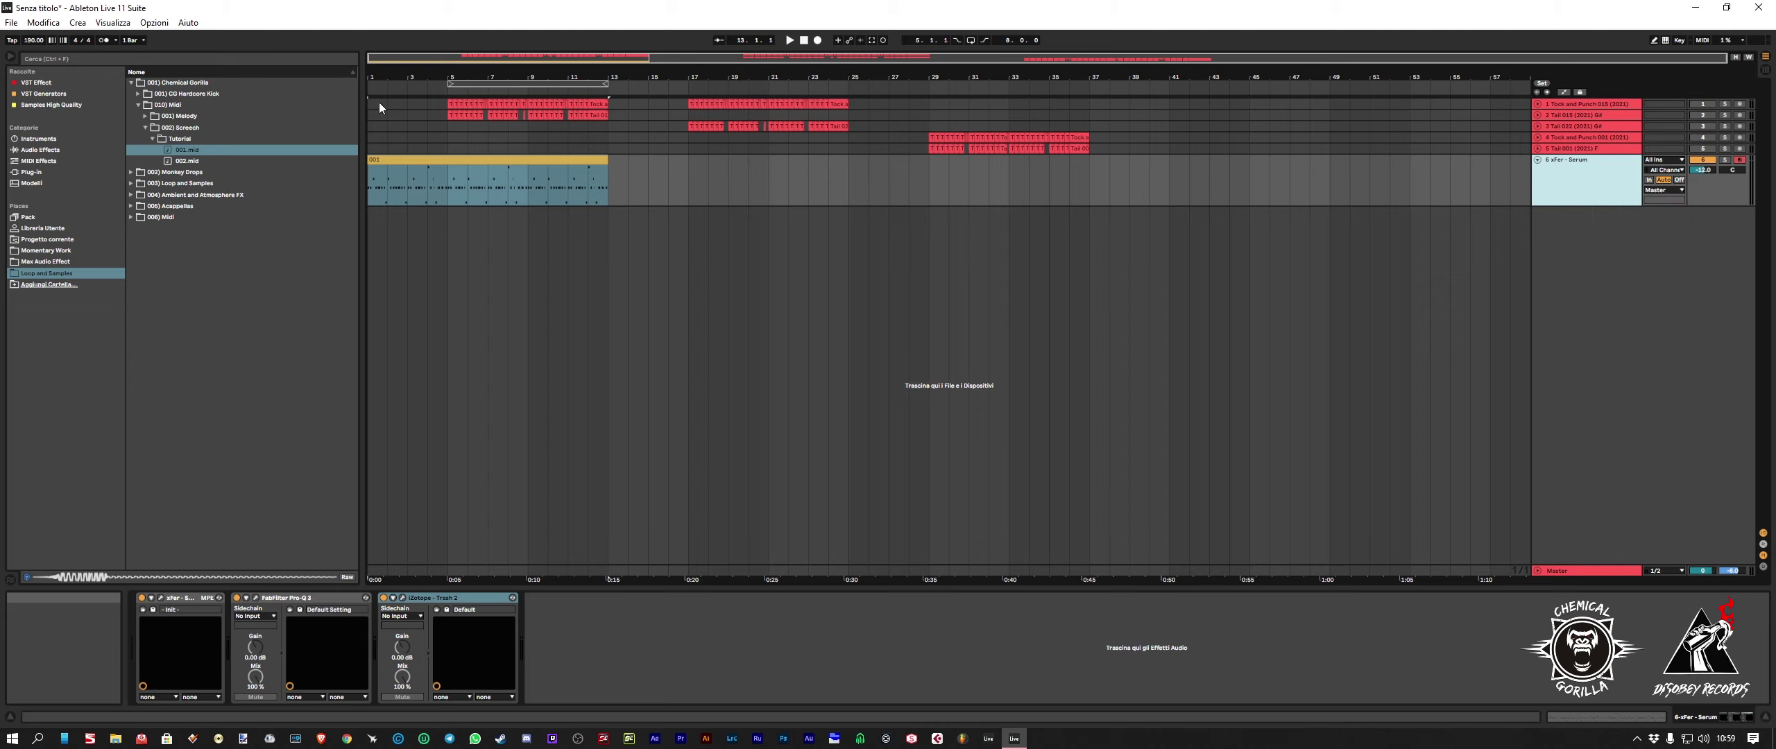
key(ctrl+d)
click(182, 163)
drag(335, 205, 620, 220)
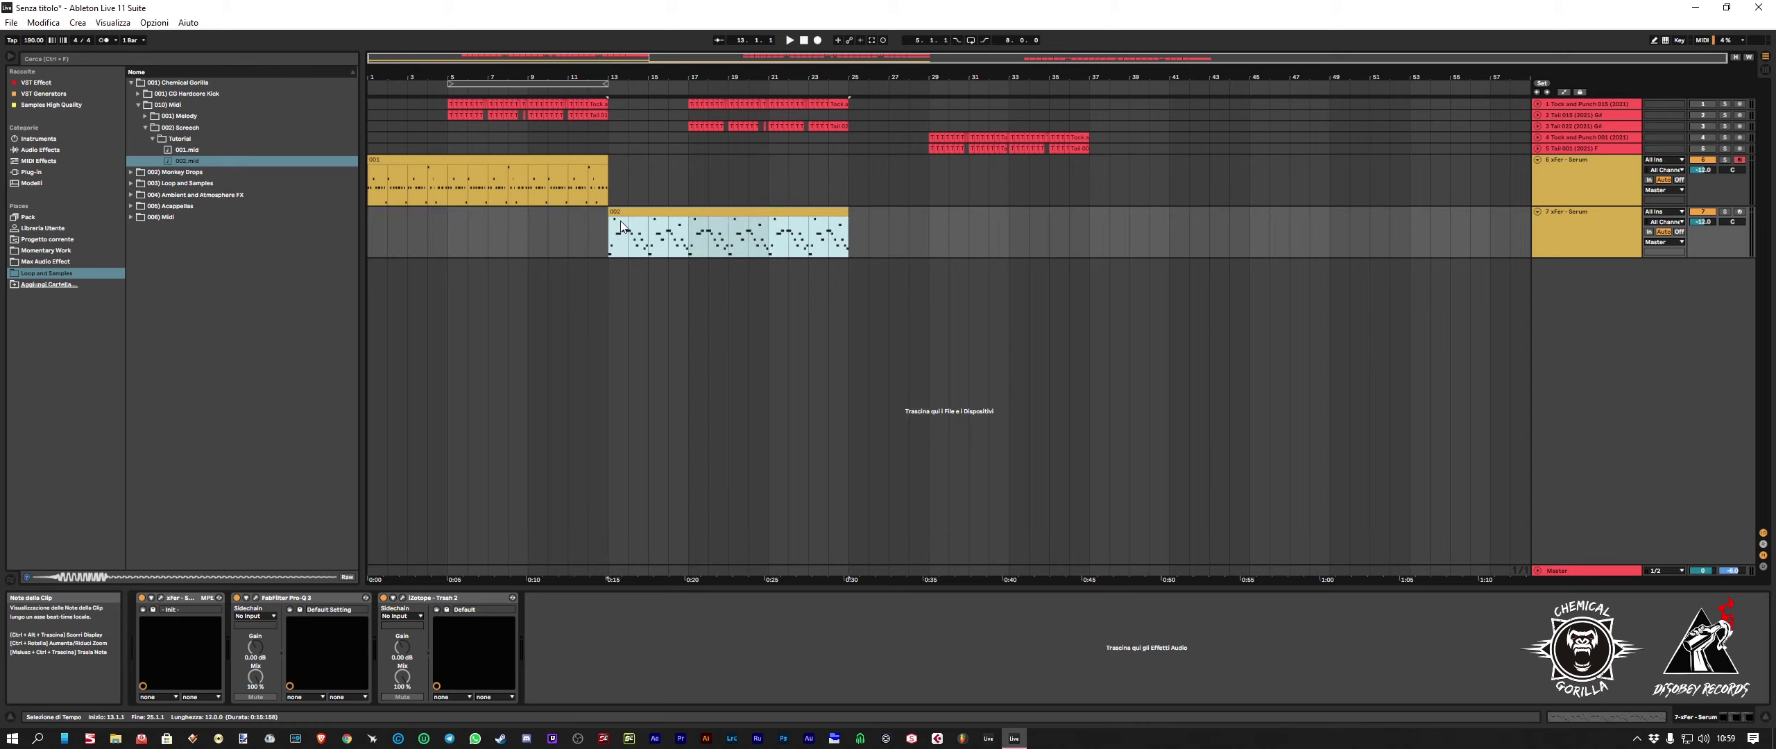
Step: Duplicate the first Serum track below the second one and move the copy's 001 clip to bar 25
right_click(1553, 176)
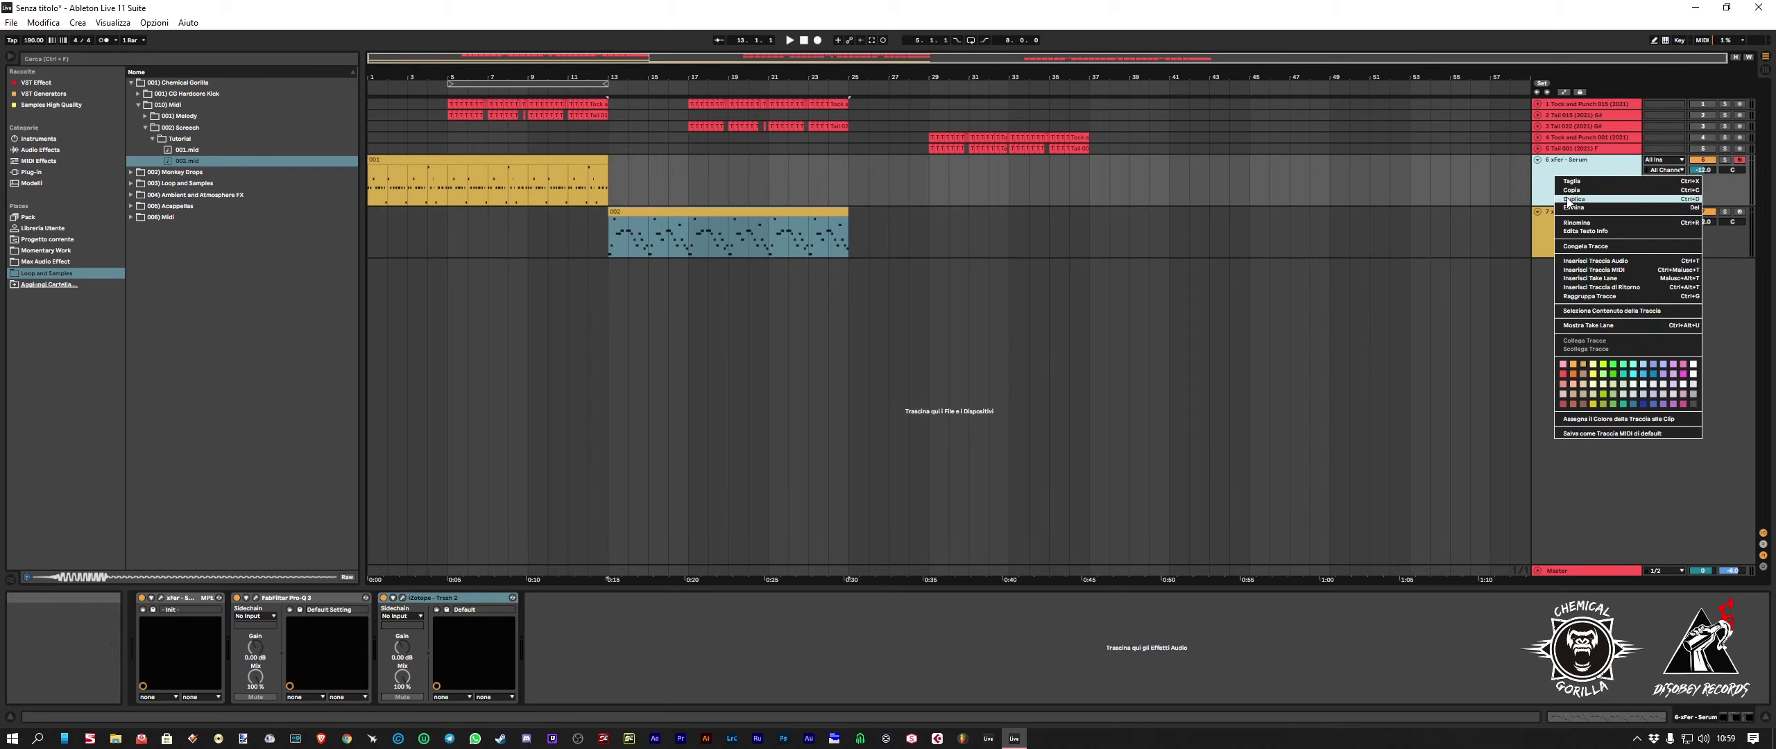
click(1570, 199)
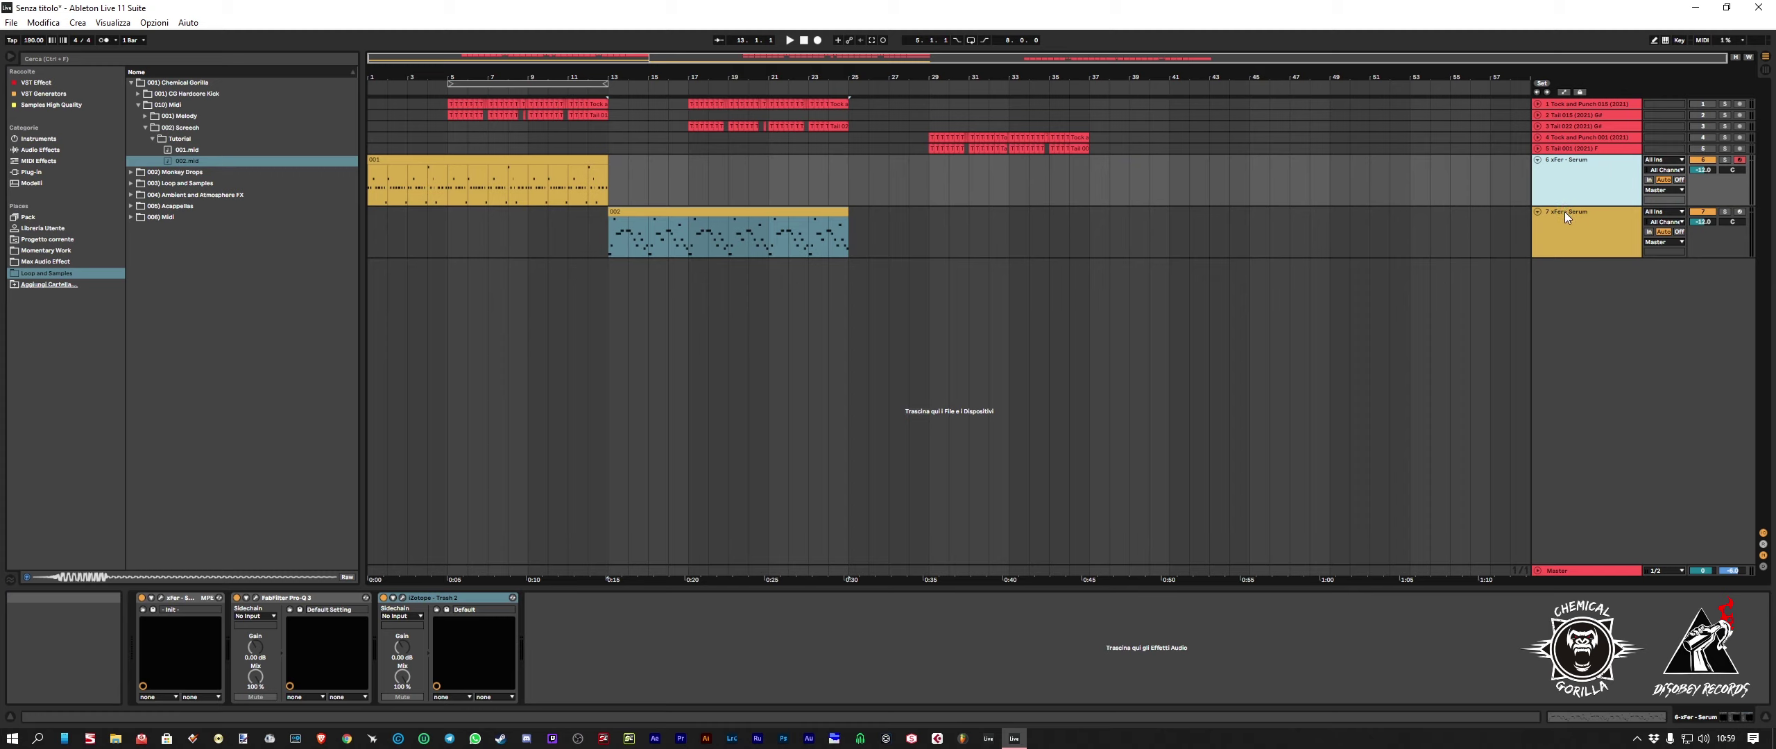
key(ctrl+d)
drag(1573, 307, 1573, 307)
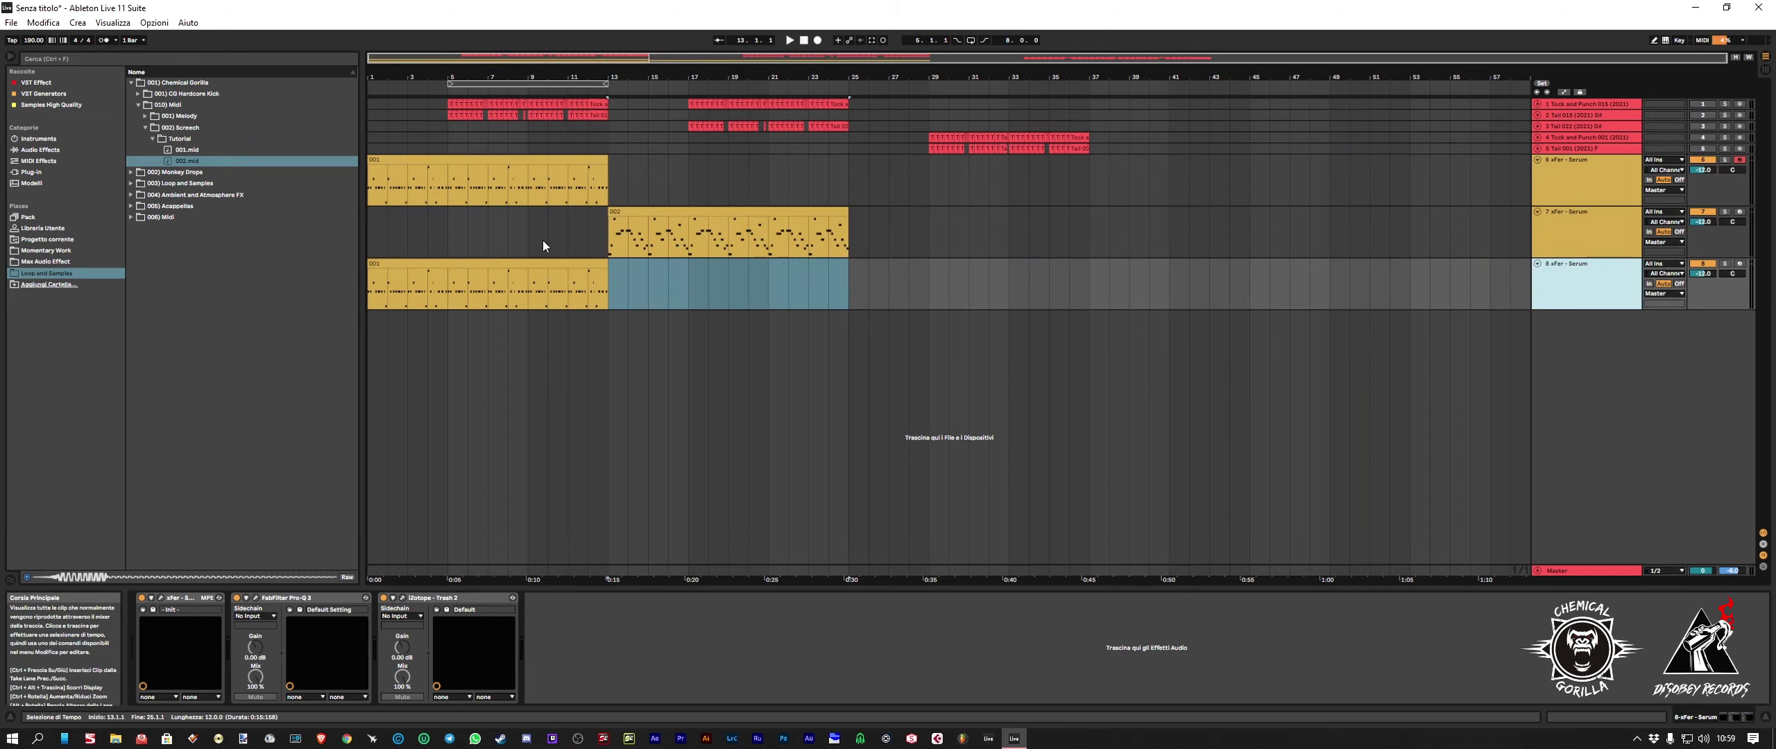
drag(468, 265, 967, 269)
Step: Transpose all notes in the third Serum track's clip down three semitones
double_click(917, 265)
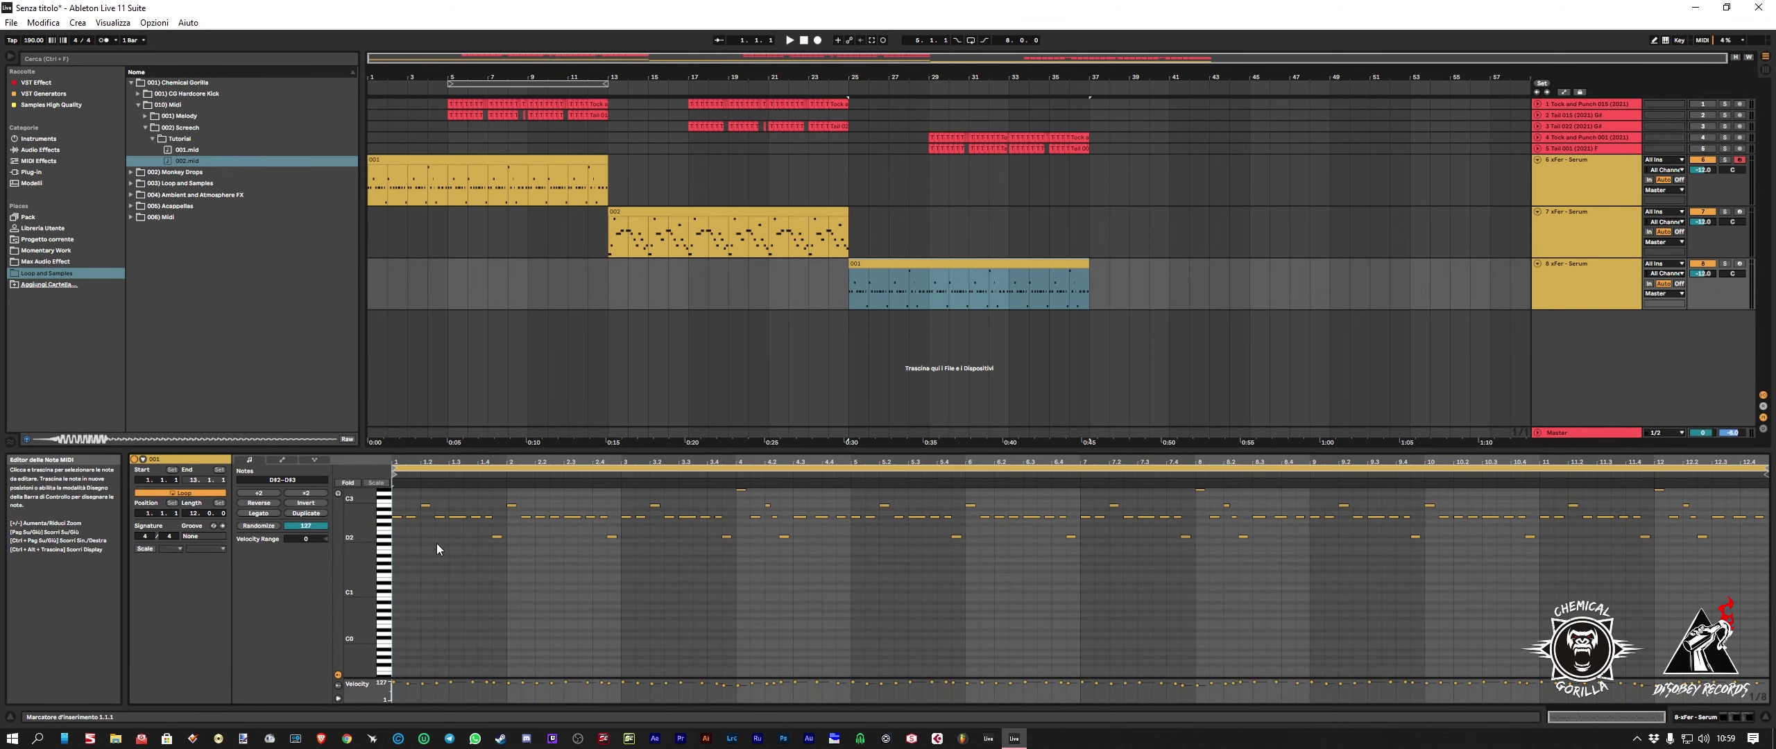
scroll(435, 544, up, 2)
drag(383, 494, 384, 579)
key(Down)
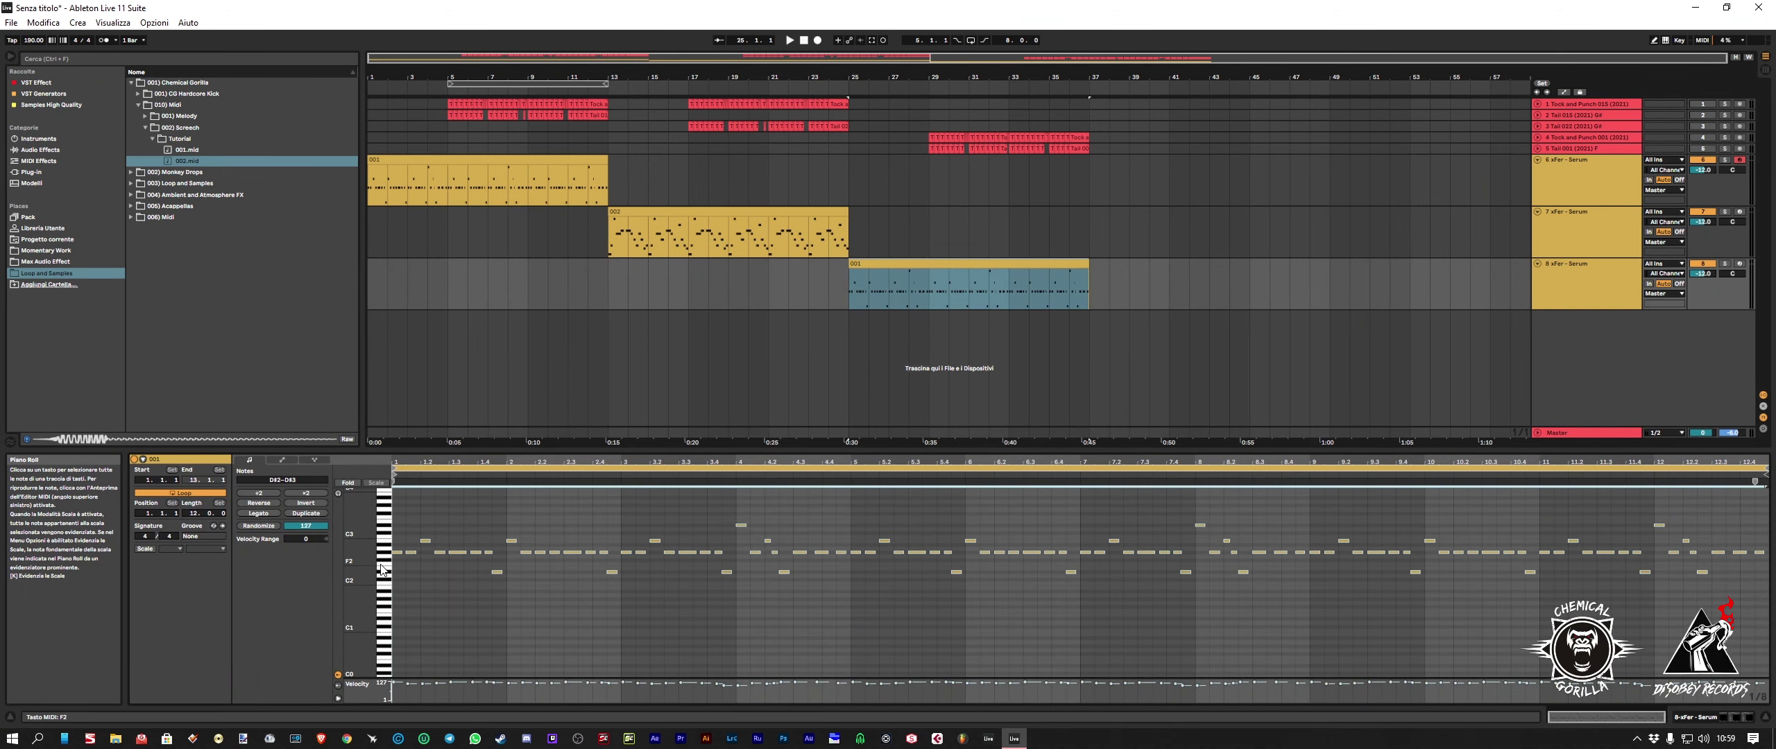
key(Down)
key(Down)
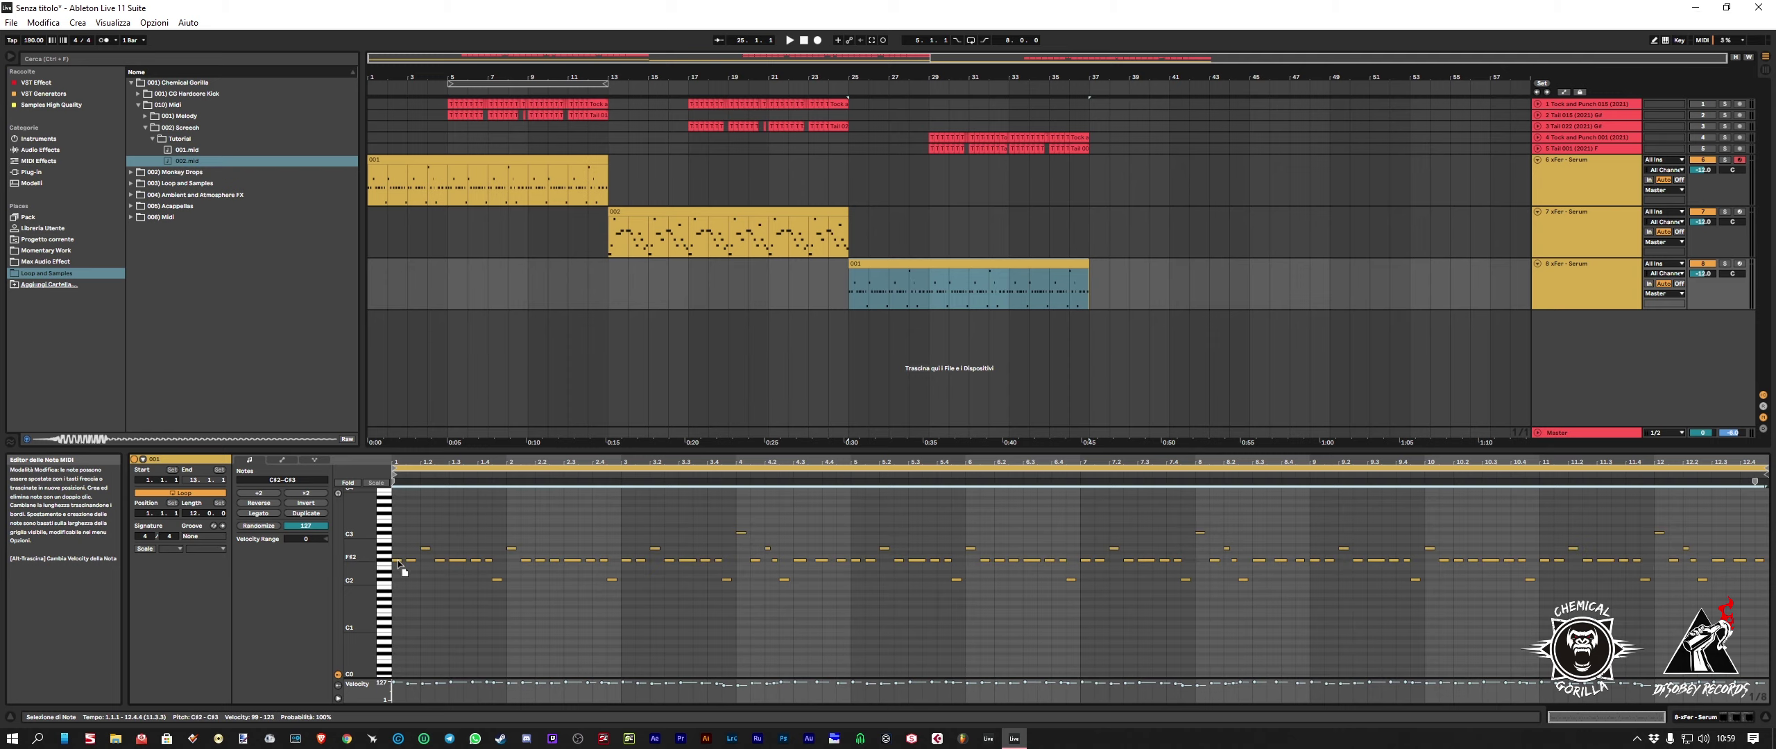
Step: Add Cableguys ShaperBox 2 after Trash 2 on the first Serum track and insert its Volume shaper
click(1577, 297)
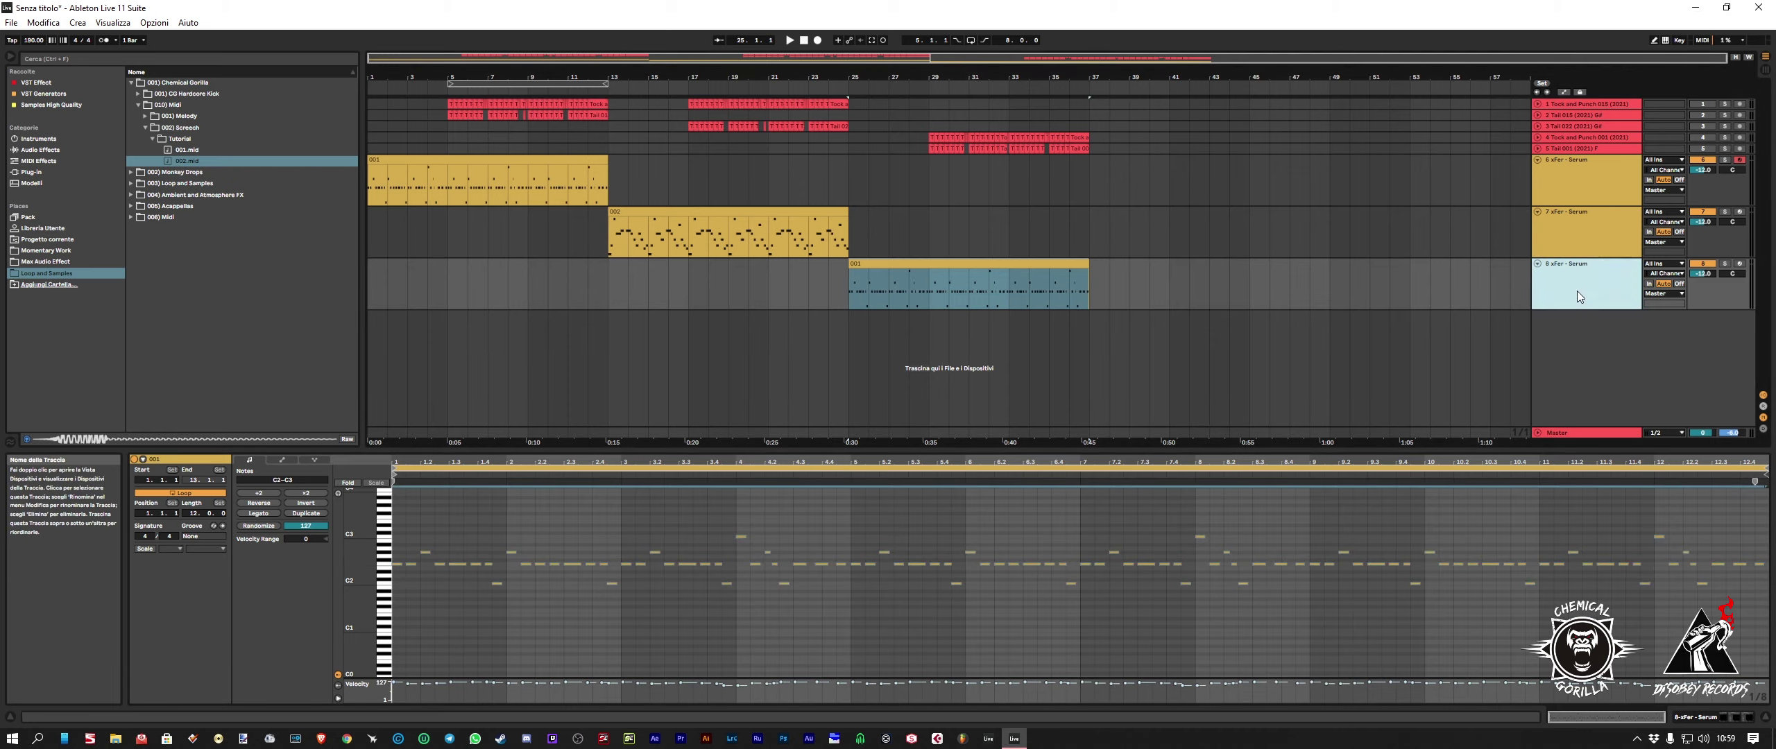
click(1575, 170)
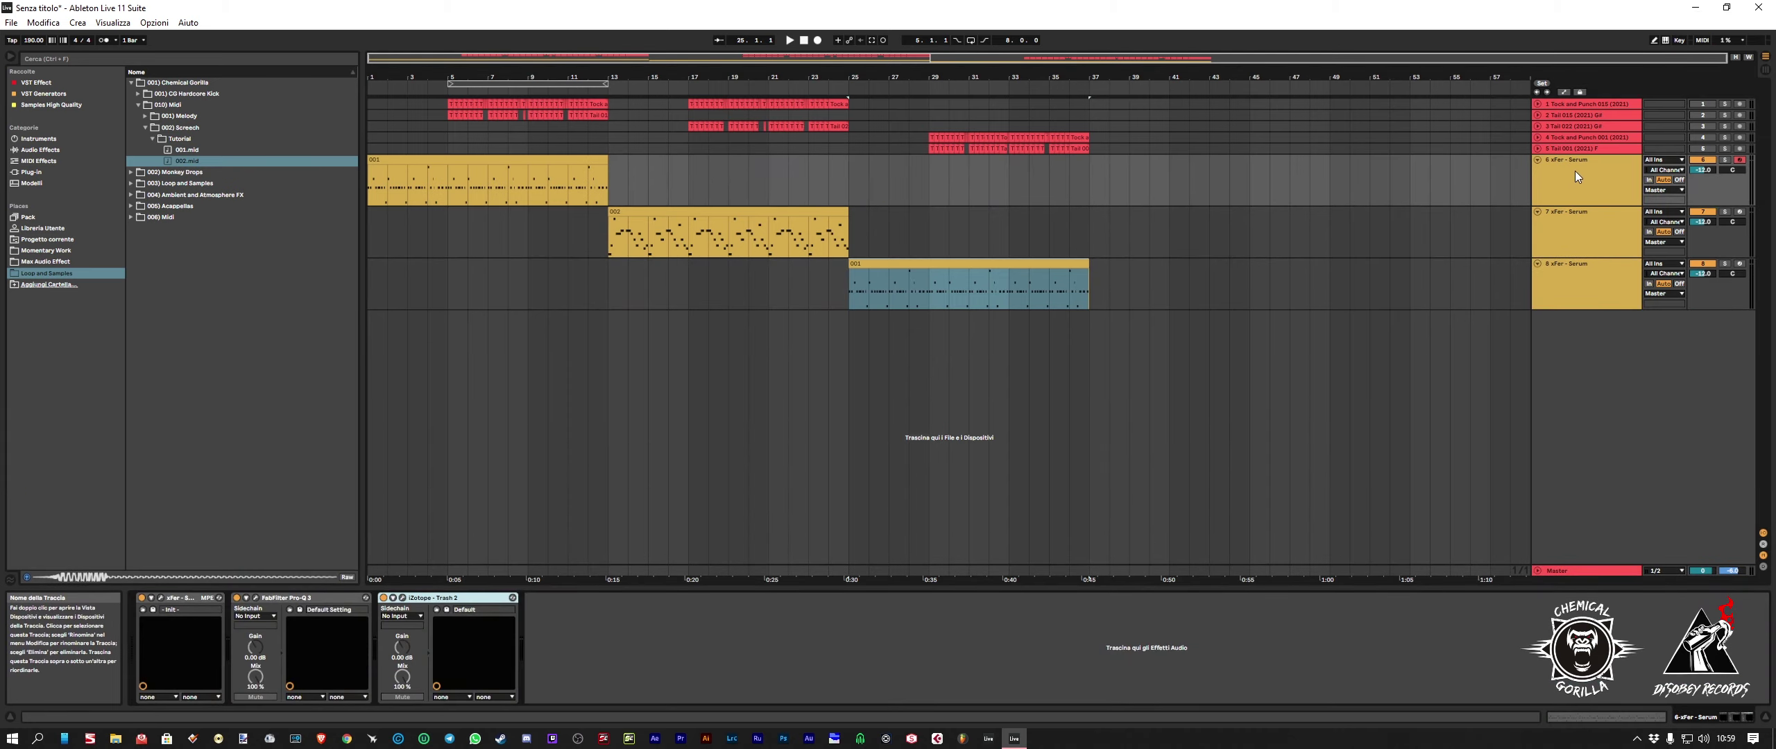
click(36, 84)
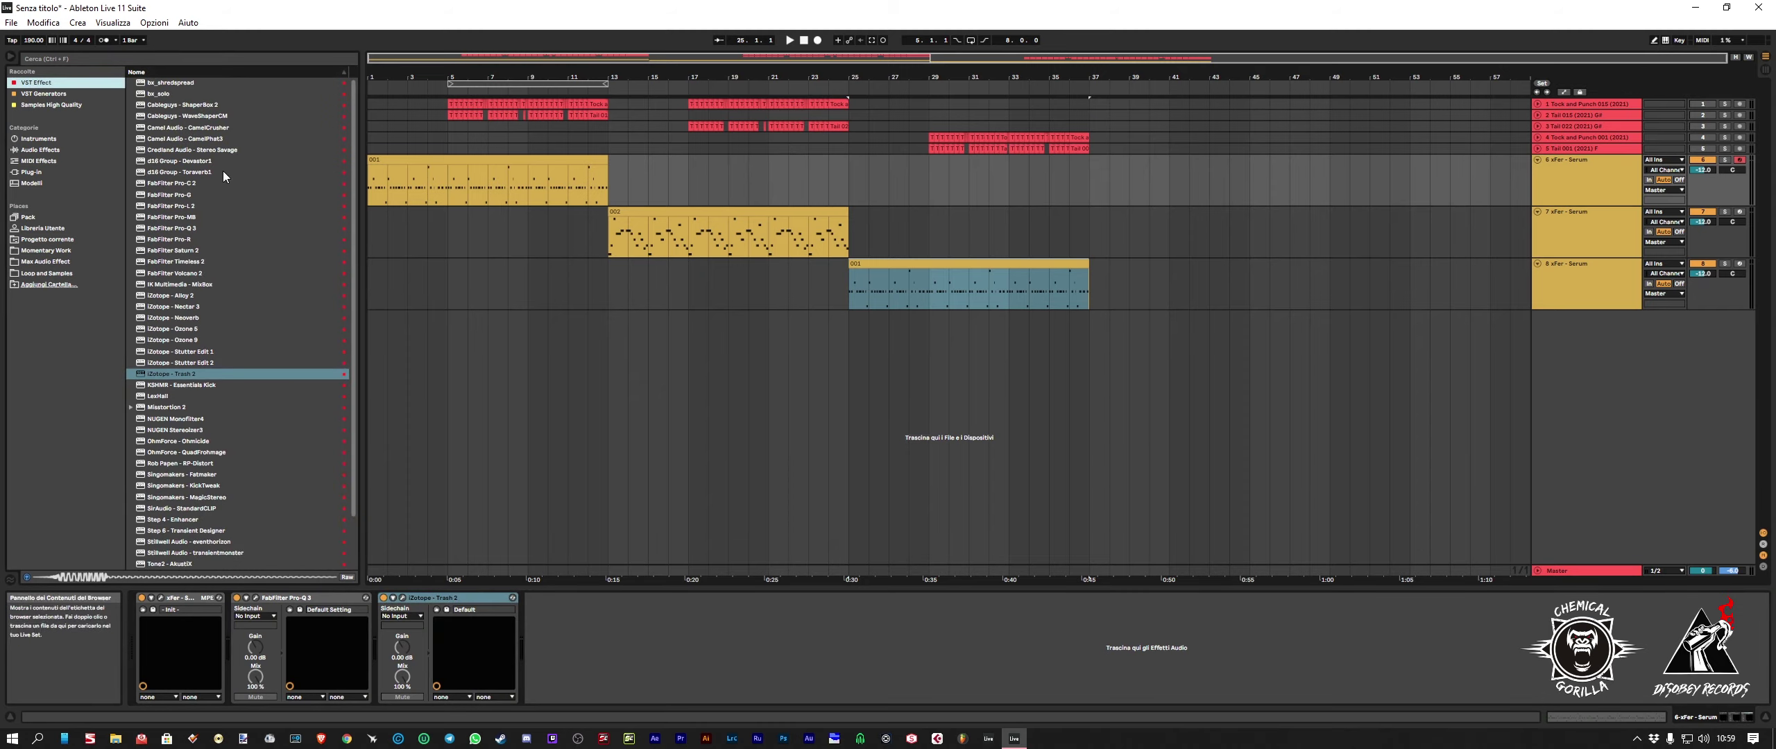
drag(192, 107, 538, 544)
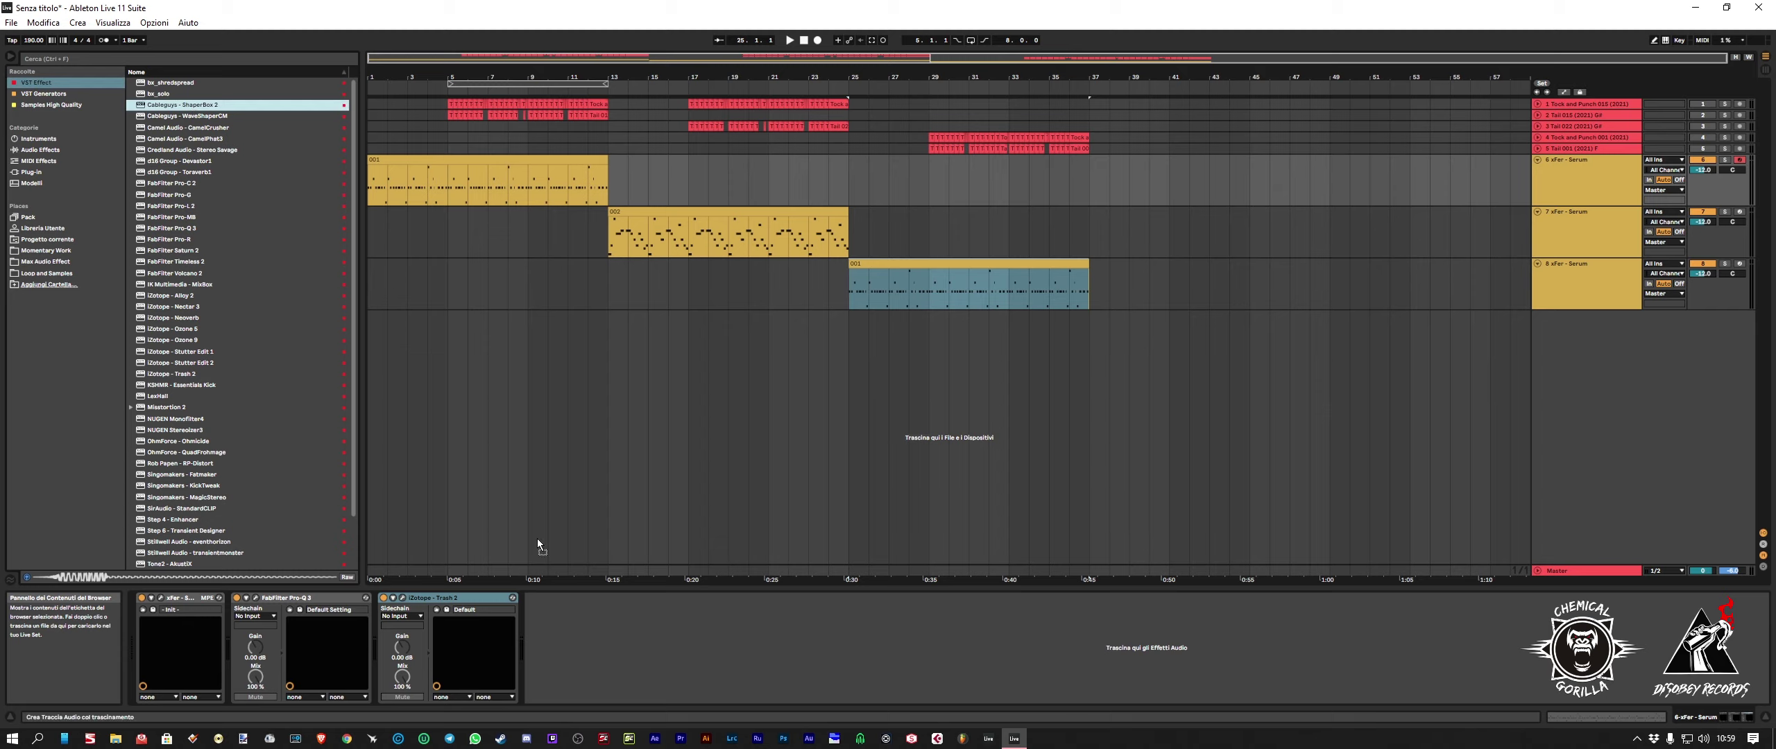
drag(577, 630, 577, 629)
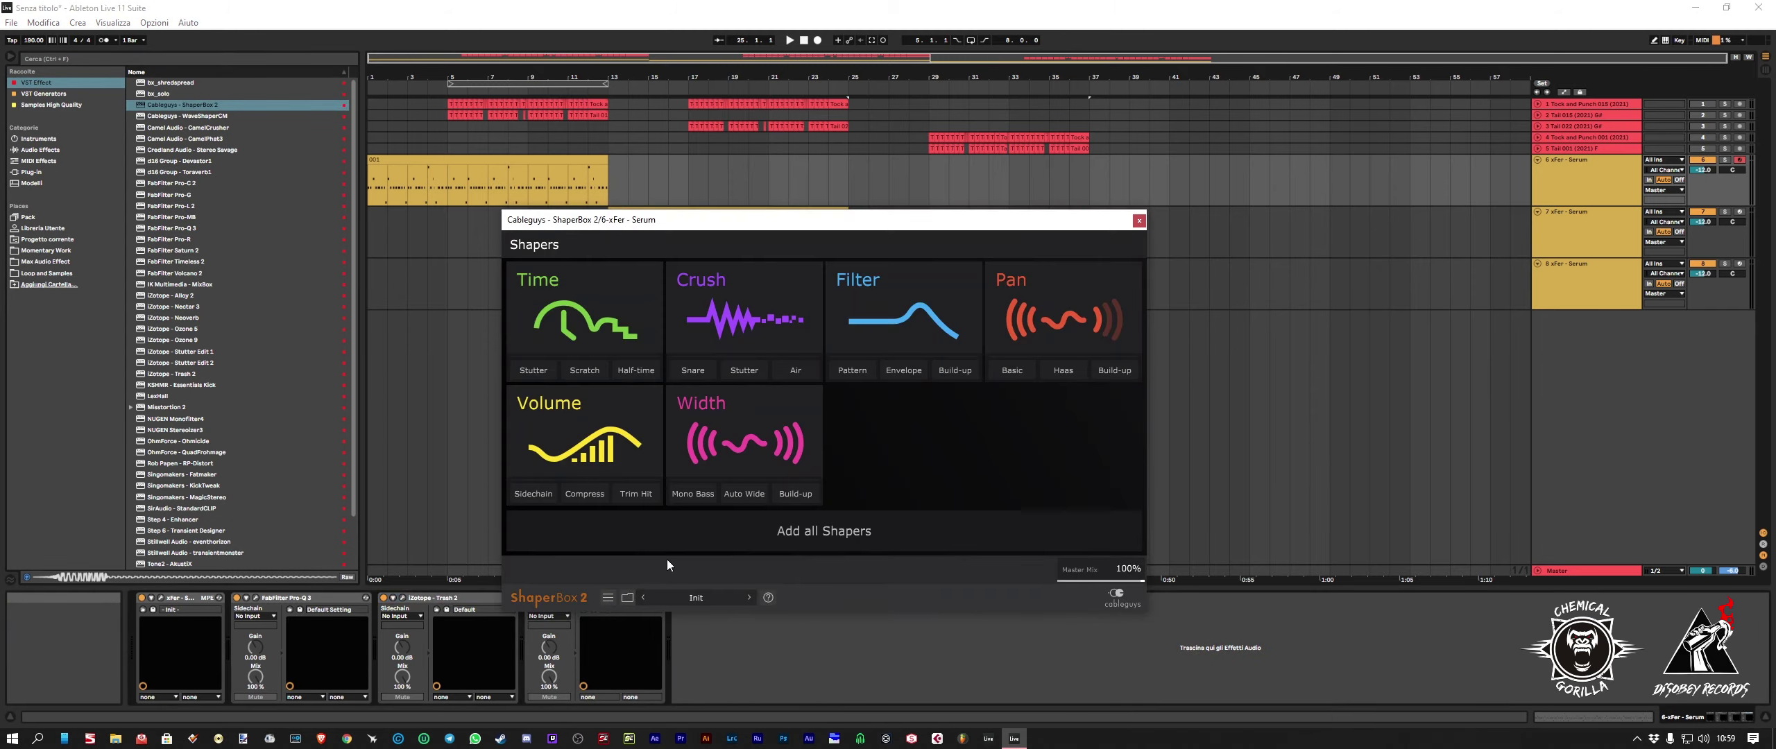
click(562, 451)
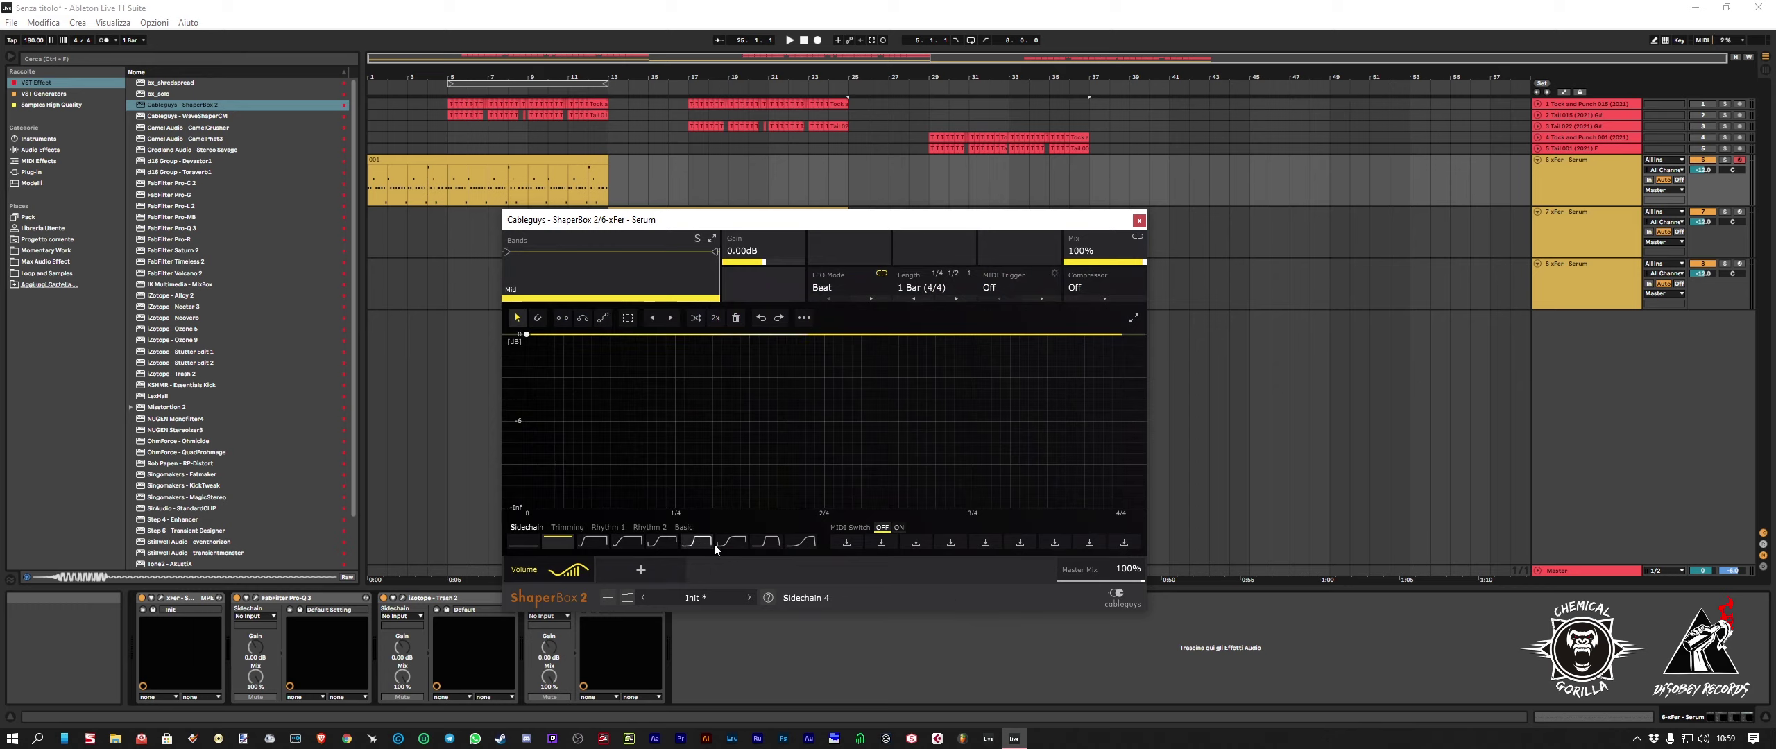
Step: Load an S-shaped sidechain curve in the Volume shaper, making it reach full level earlier and fall off in a rounded arc at the end
click(732, 543)
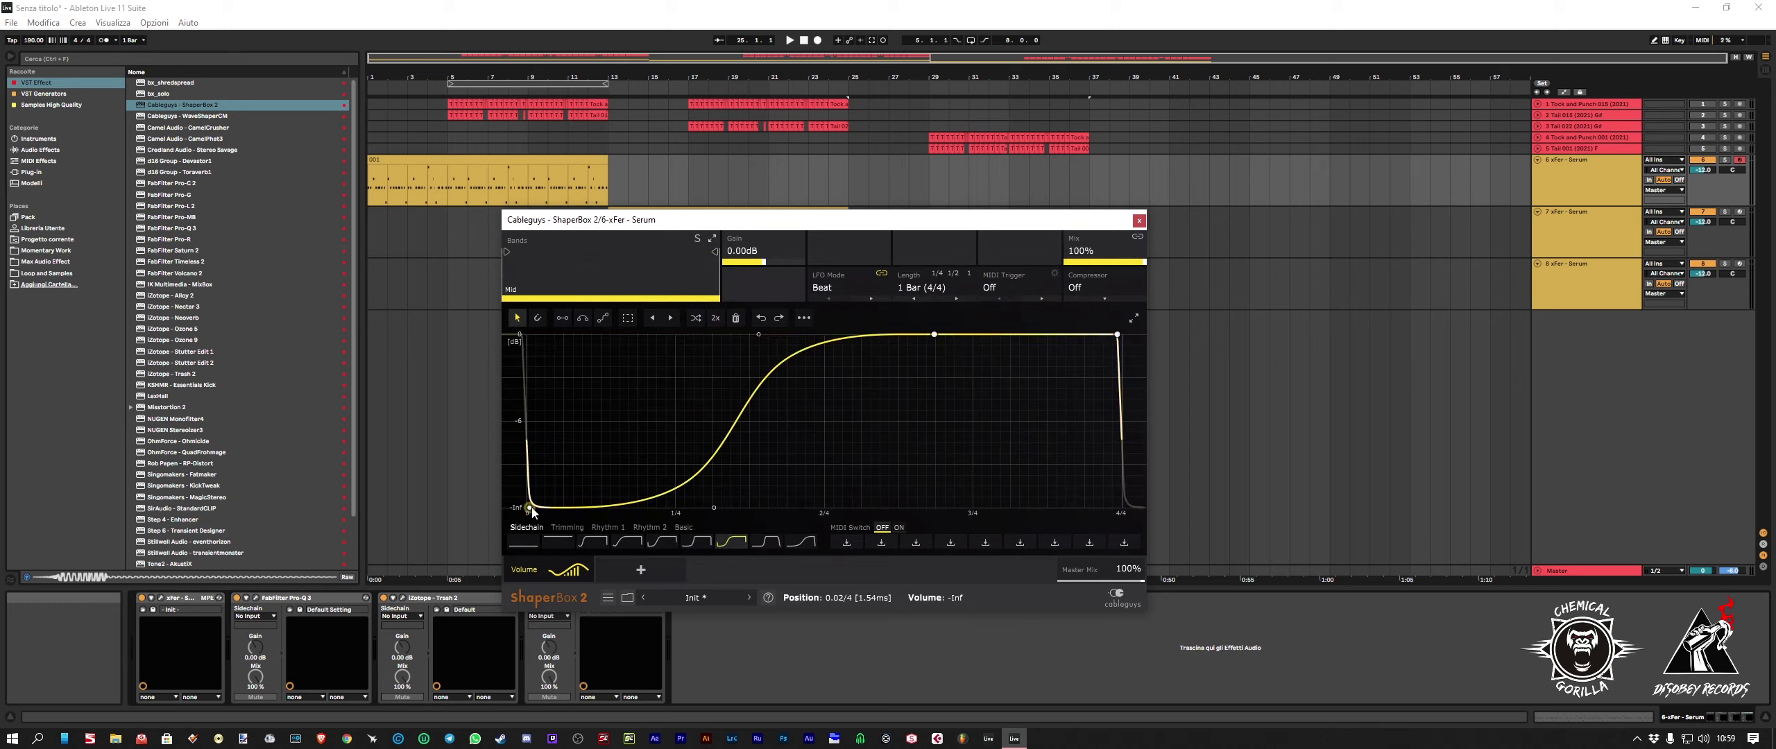
drag(531, 508, 526, 508)
drag(934, 335, 825, 334)
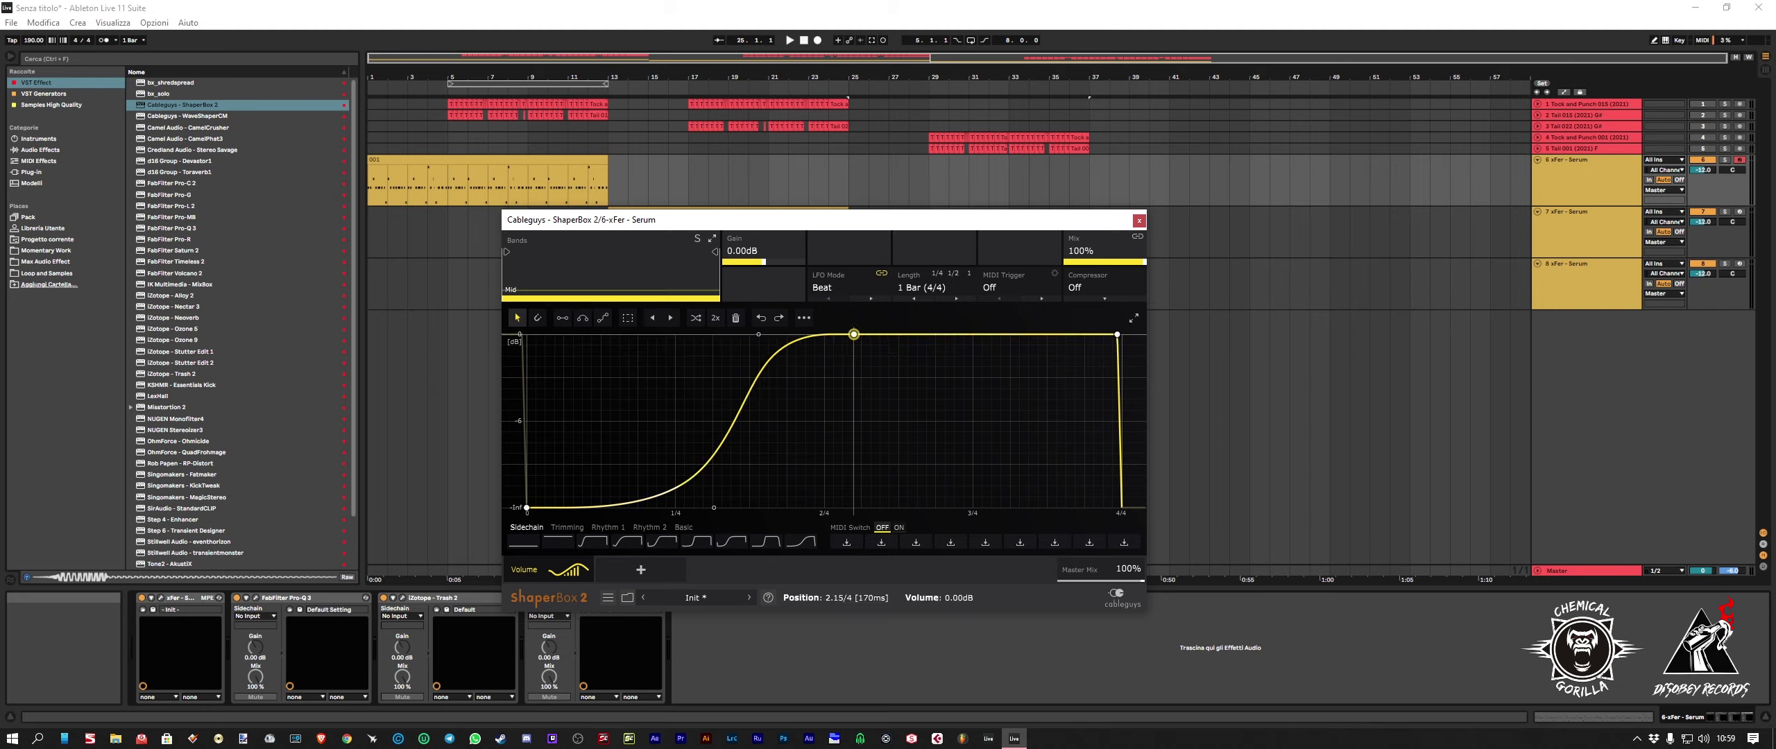
drag(1117, 334, 1086, 334)
drag(1103, 407, 1104, 378)
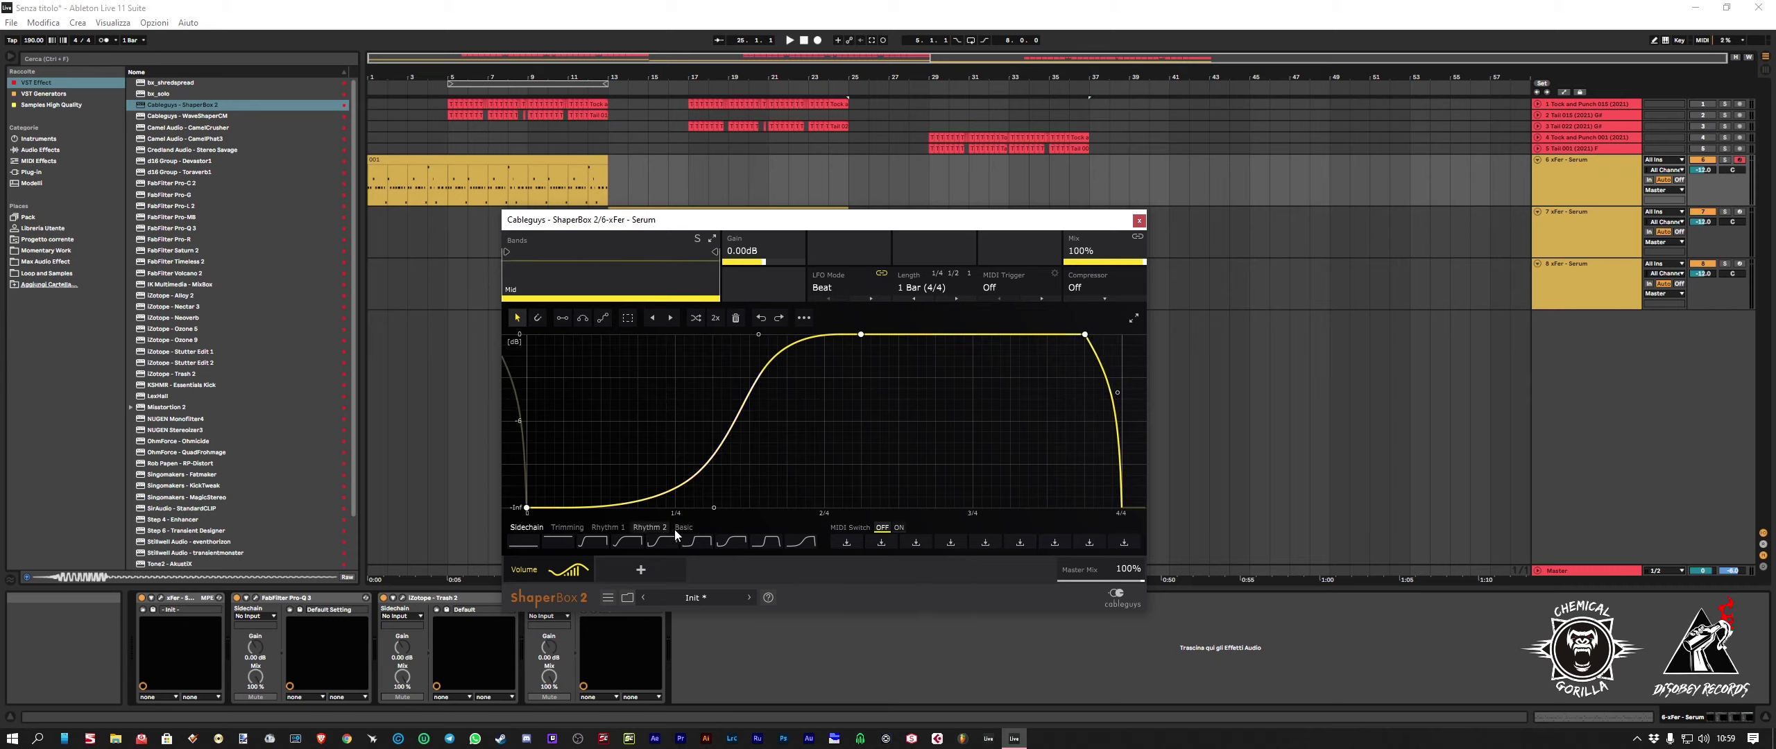
drag(703, 508, 701, 507)
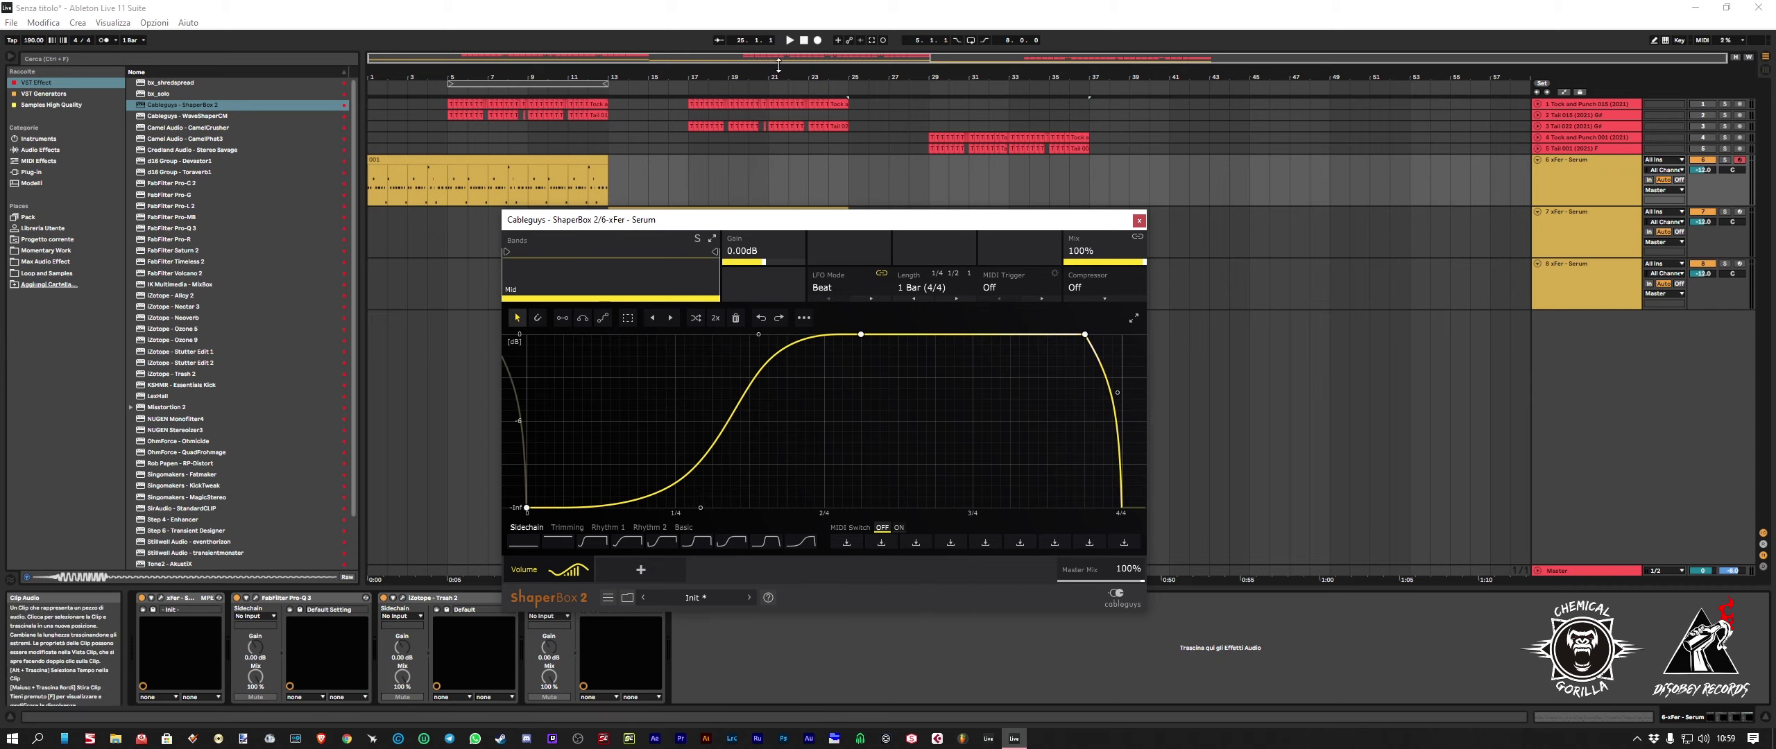
Step: Set the Volume shaper's LFO length to 1/4 while auditioning the clip, and show the automation lanes
click(800, 45)
key(space)
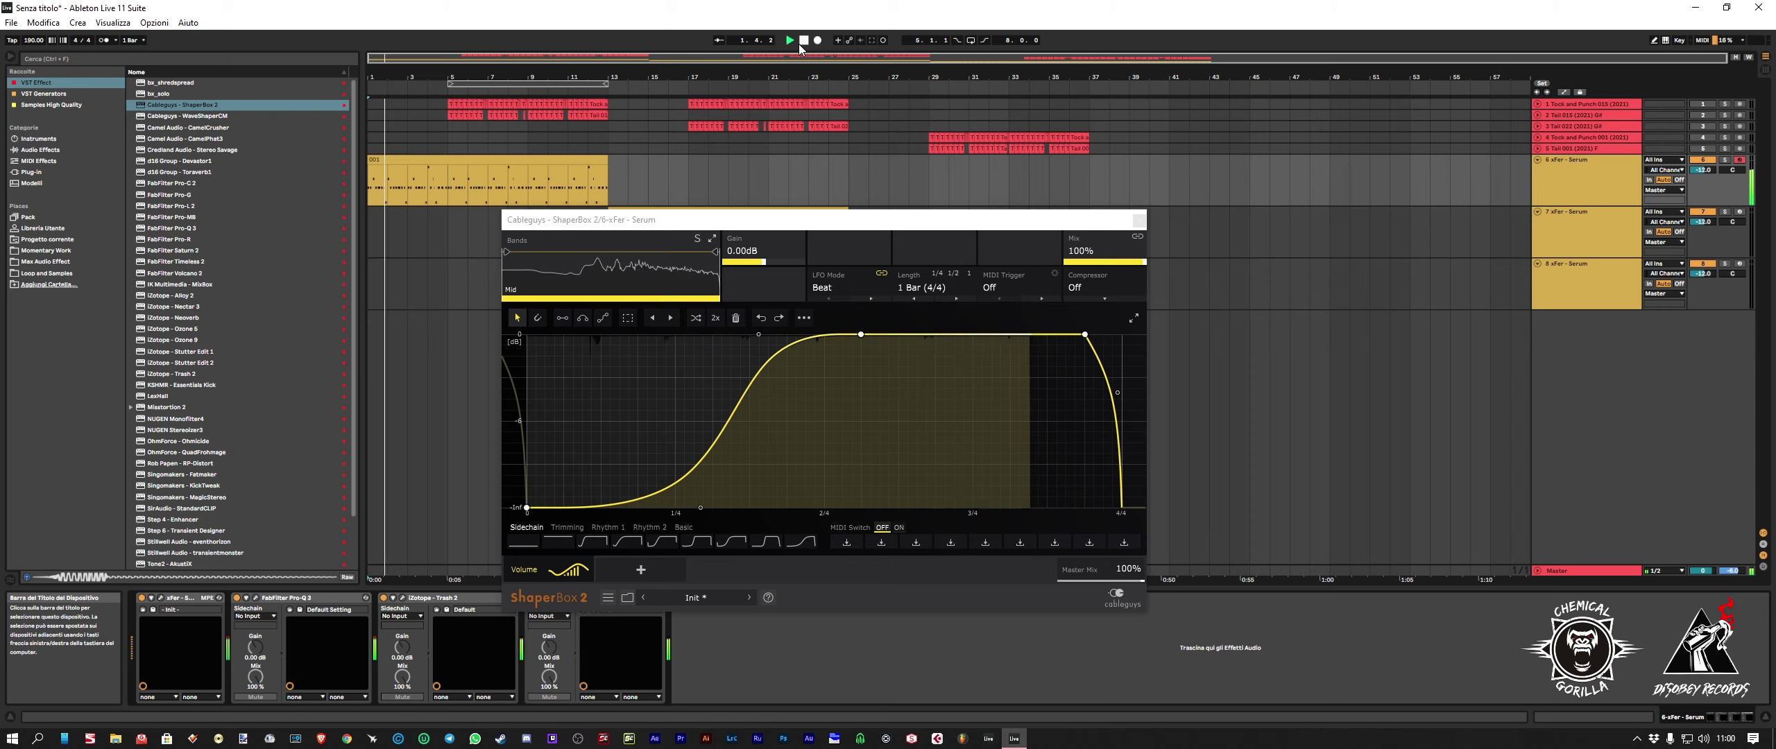
click(799, 44)
click(964, 287)
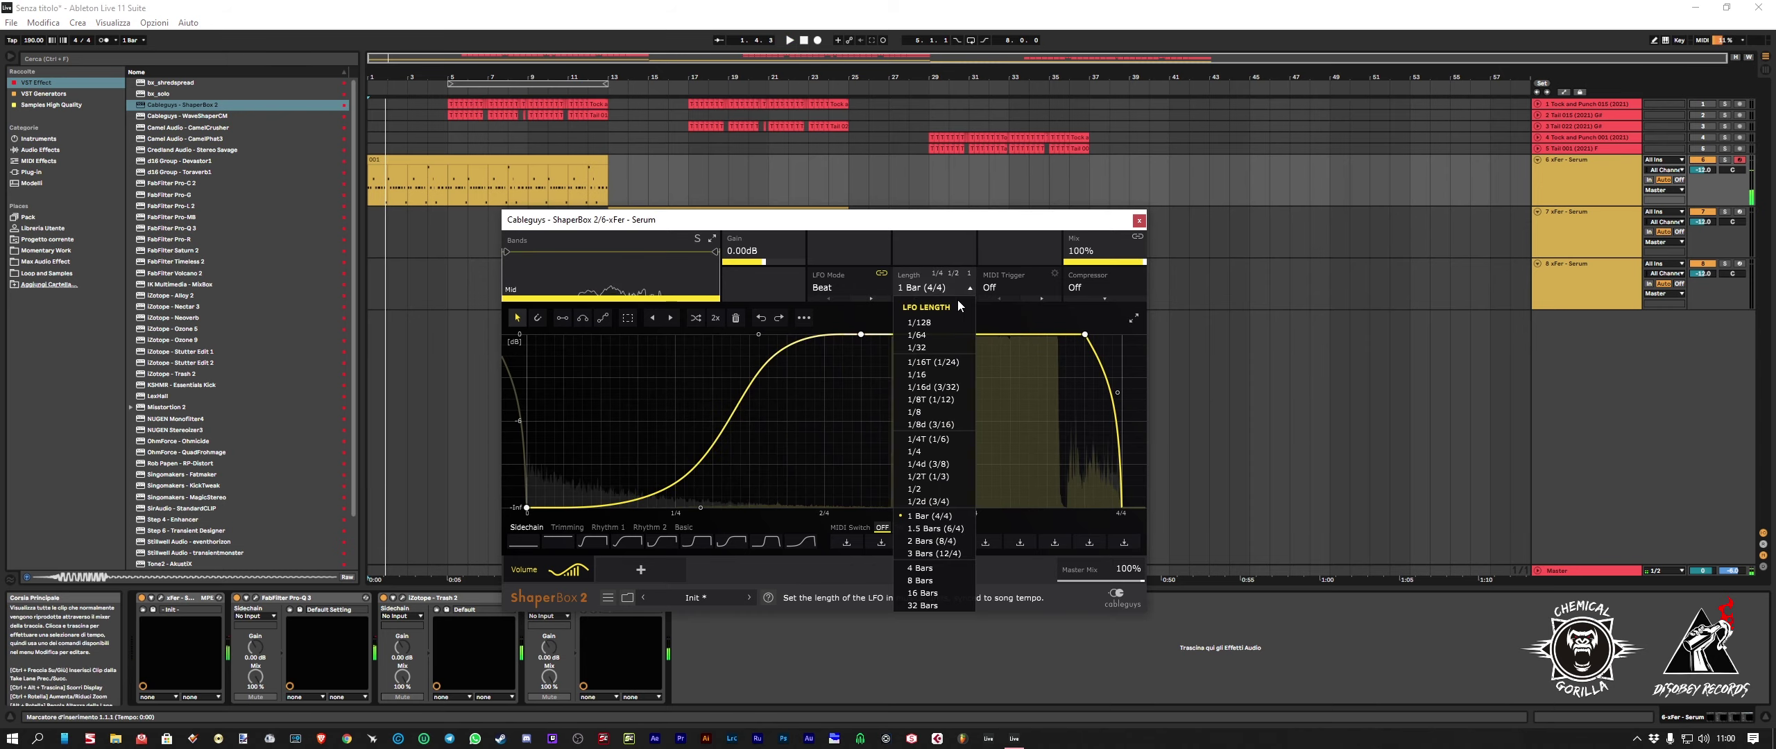
click(932, 448)
key(space)
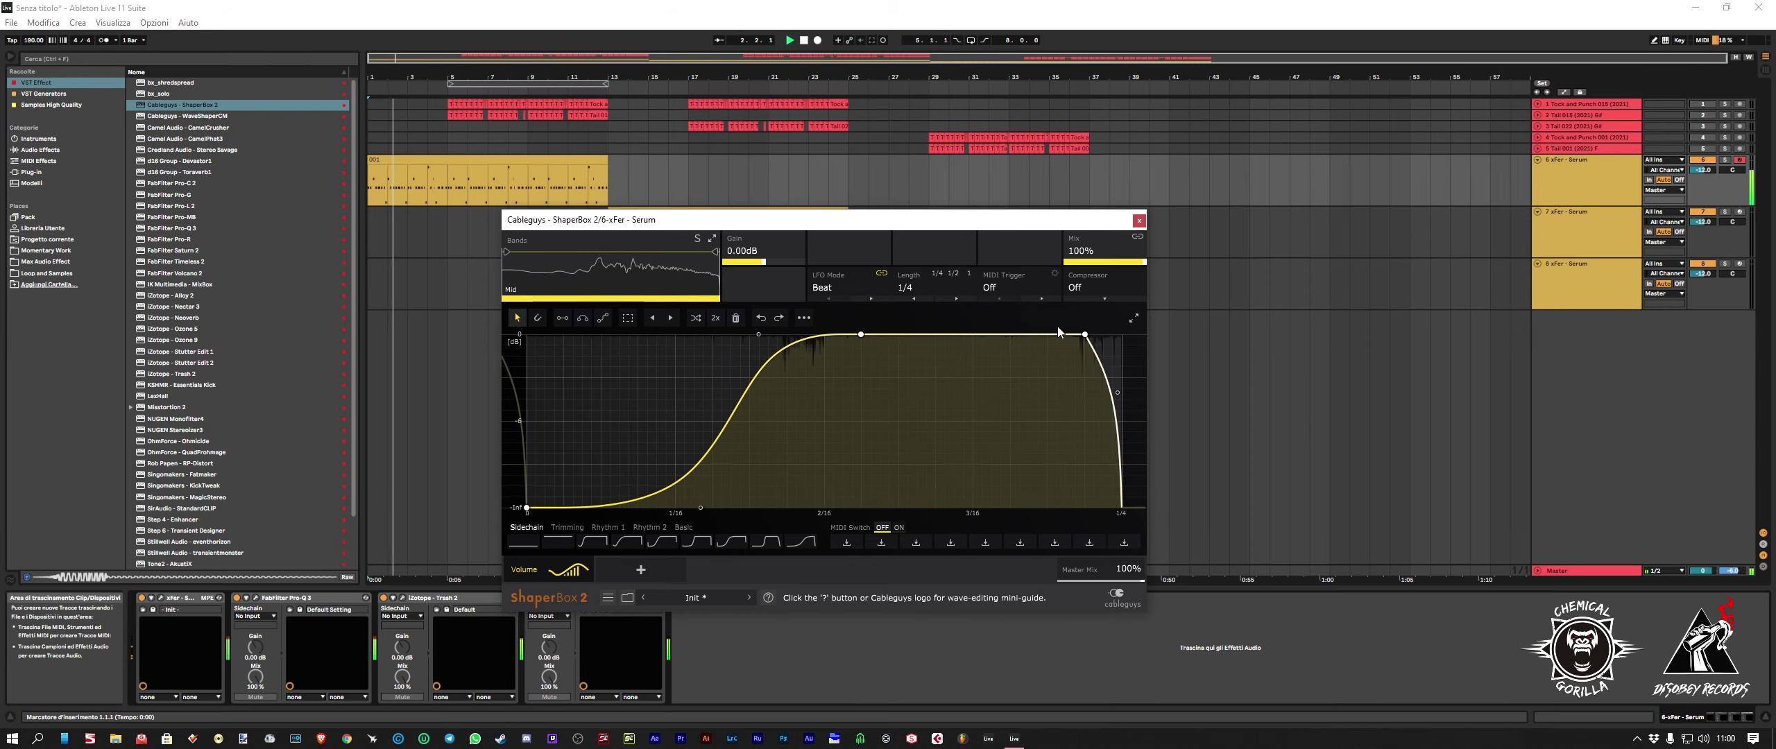
key(space)
key(a)
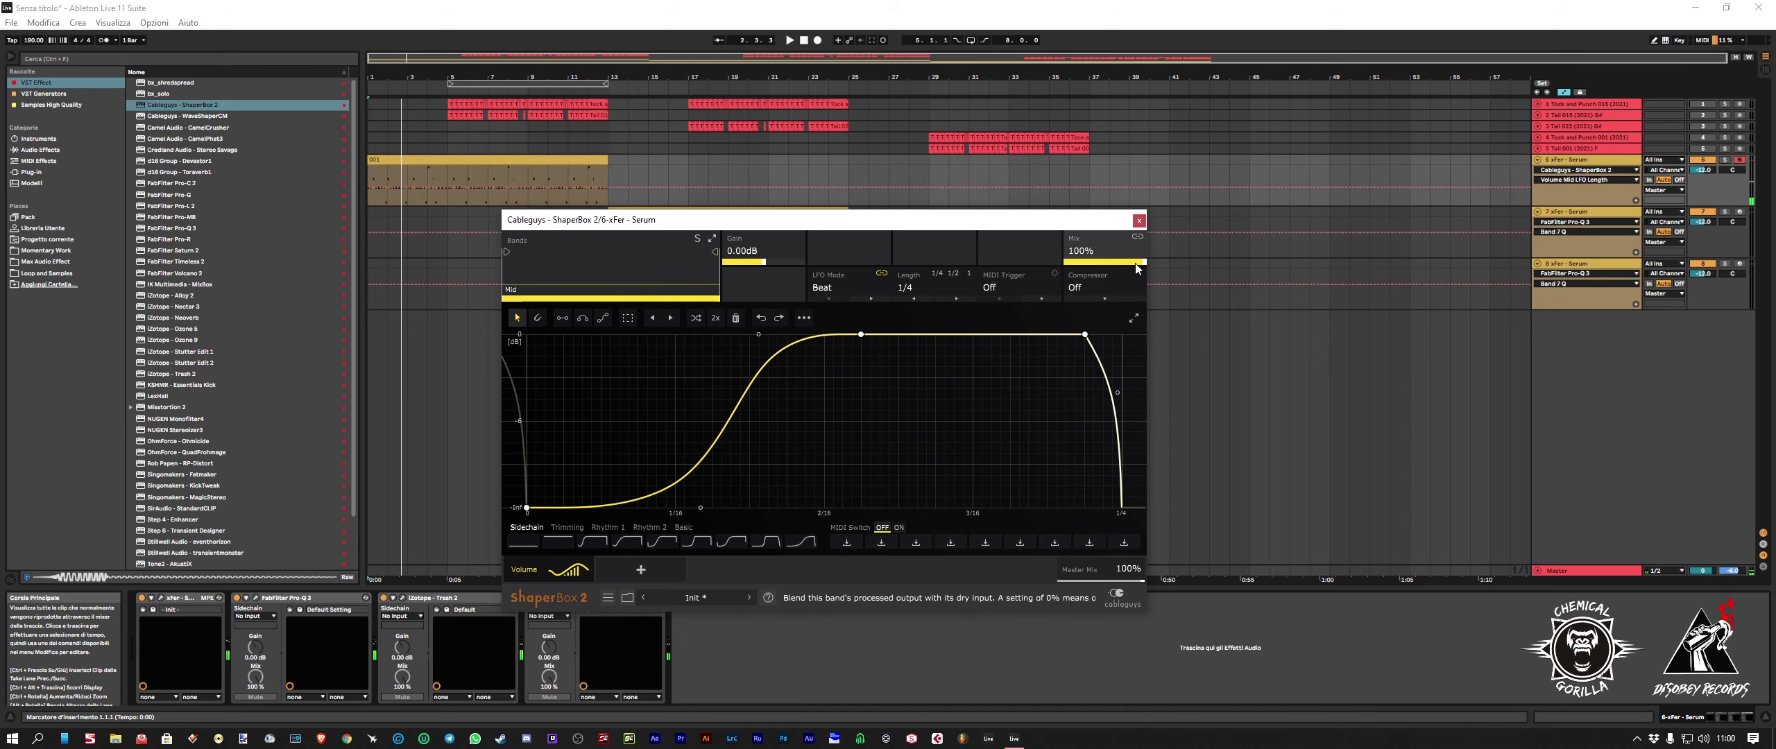
Step: Automate ShaperBox 2's Volume Mid Mix on the first Serum track: 1% until bar 5, full mix over the kick section, dropping back at bar 13
drag(486, 77, 486, 135)
key(plus)
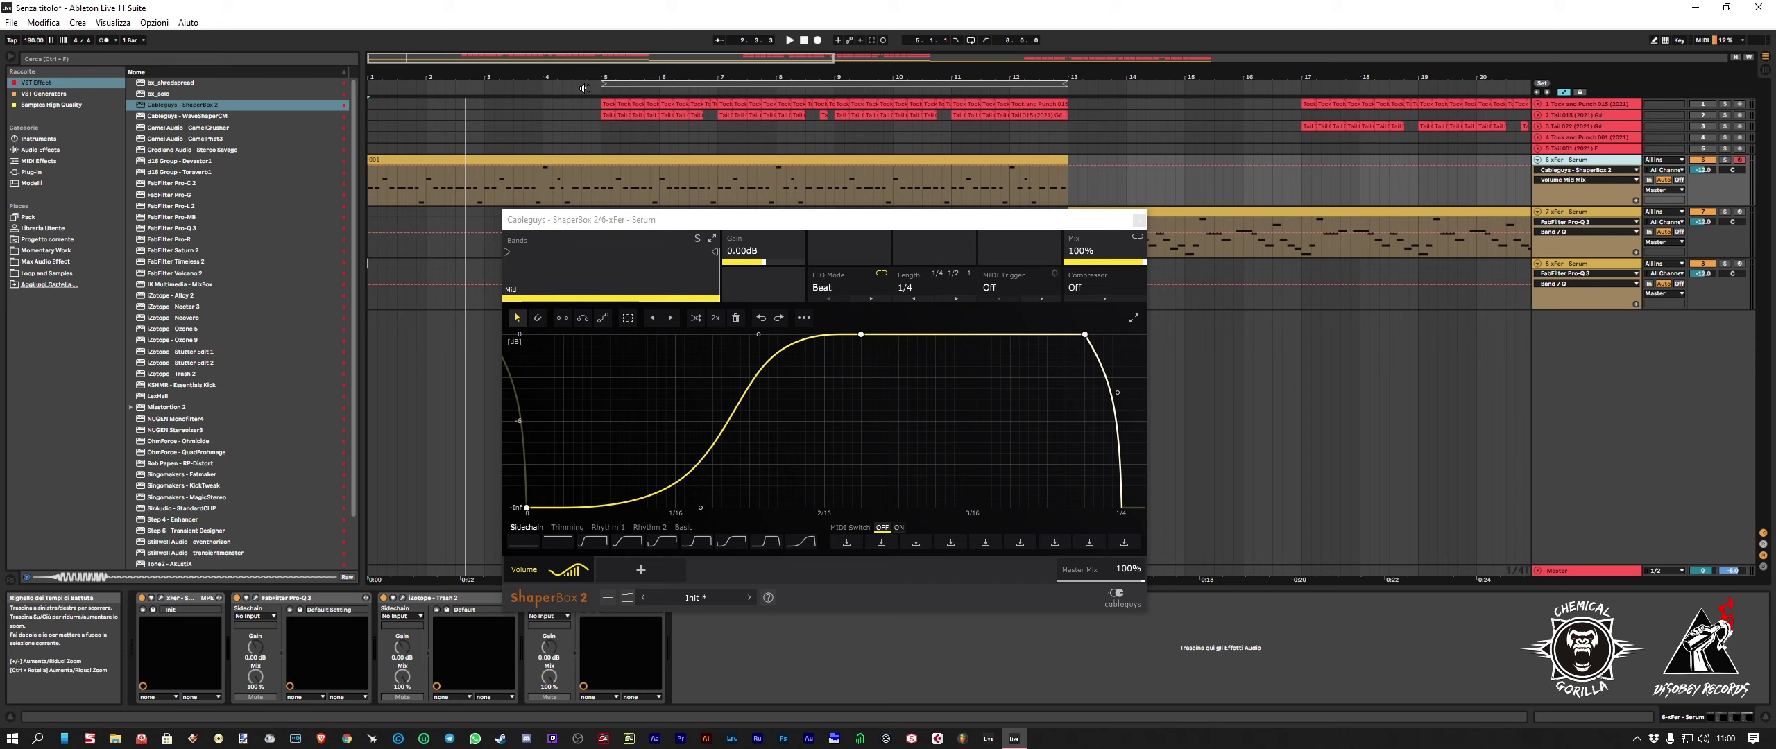
click(602, 167)
drag(594, 166, 594, 205)
drag(594, 77, 594, 66)
key(minus)
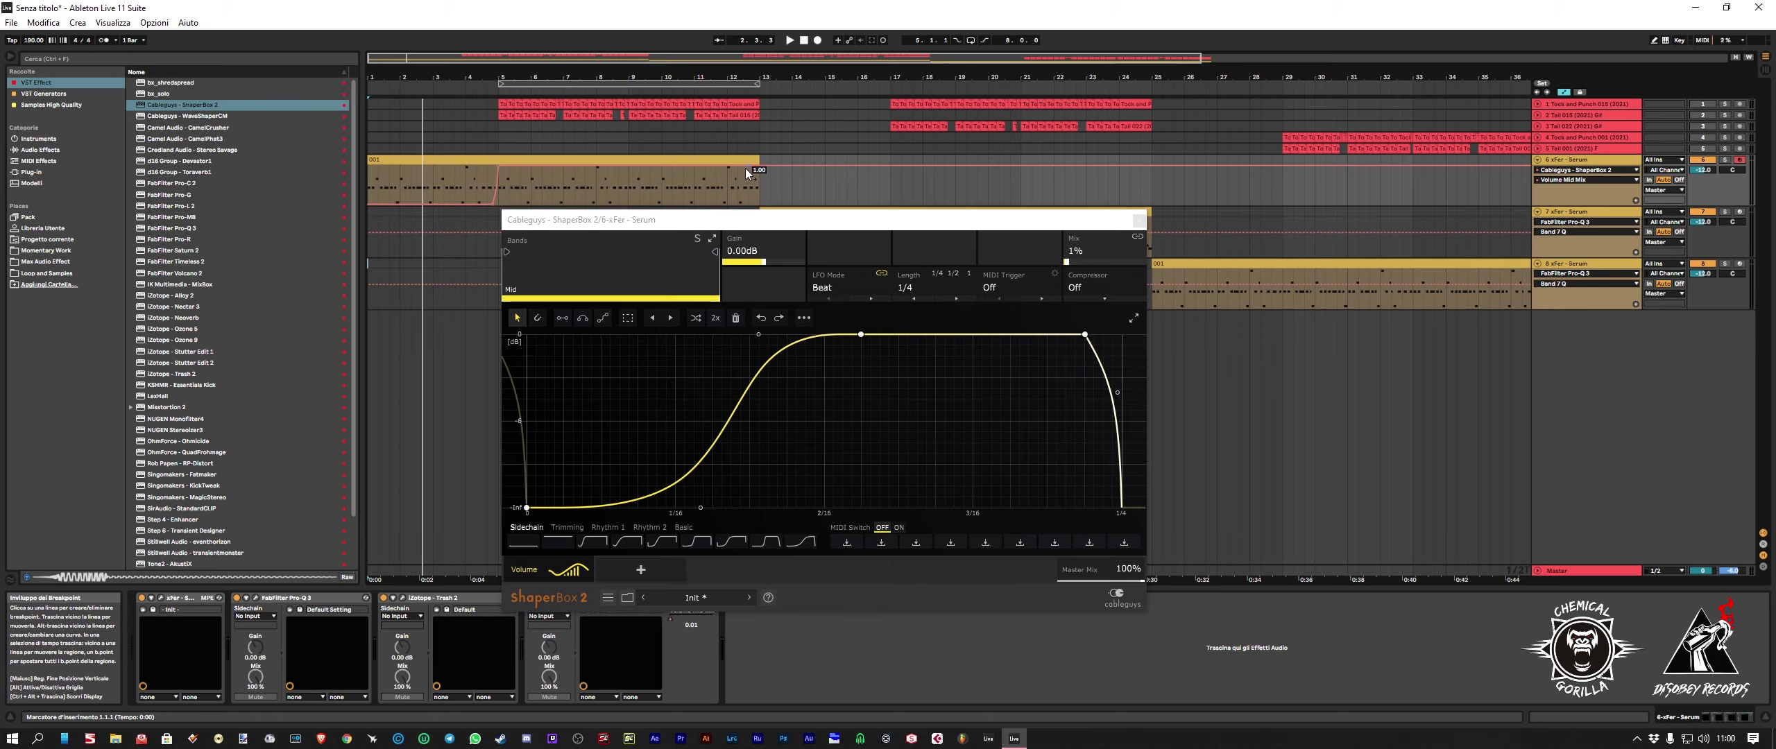
drag(757, 167, 754, 197)
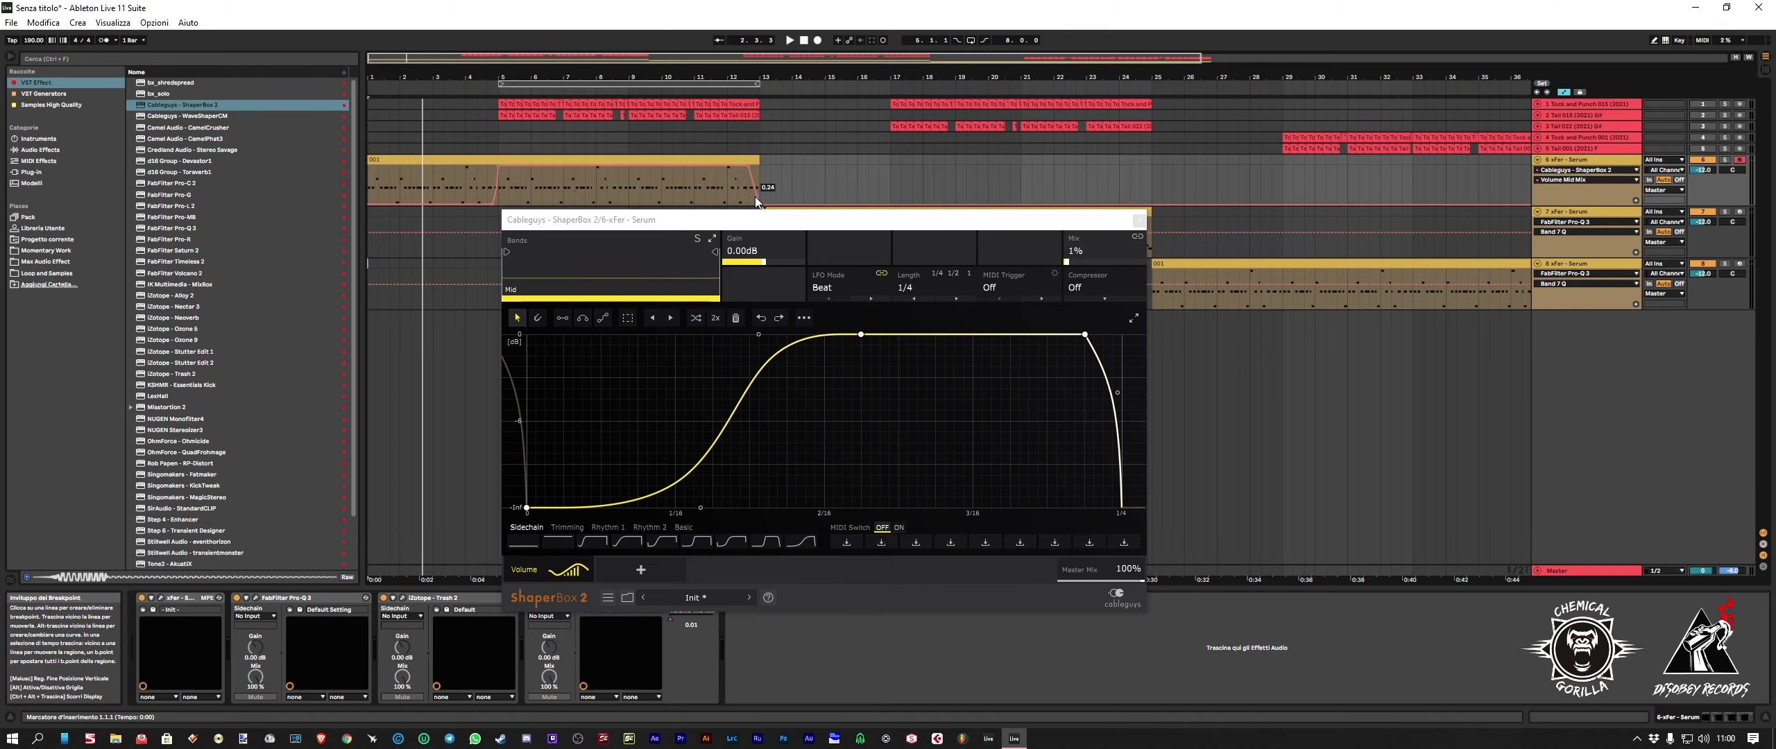
scroll(755, 194, up, 3)
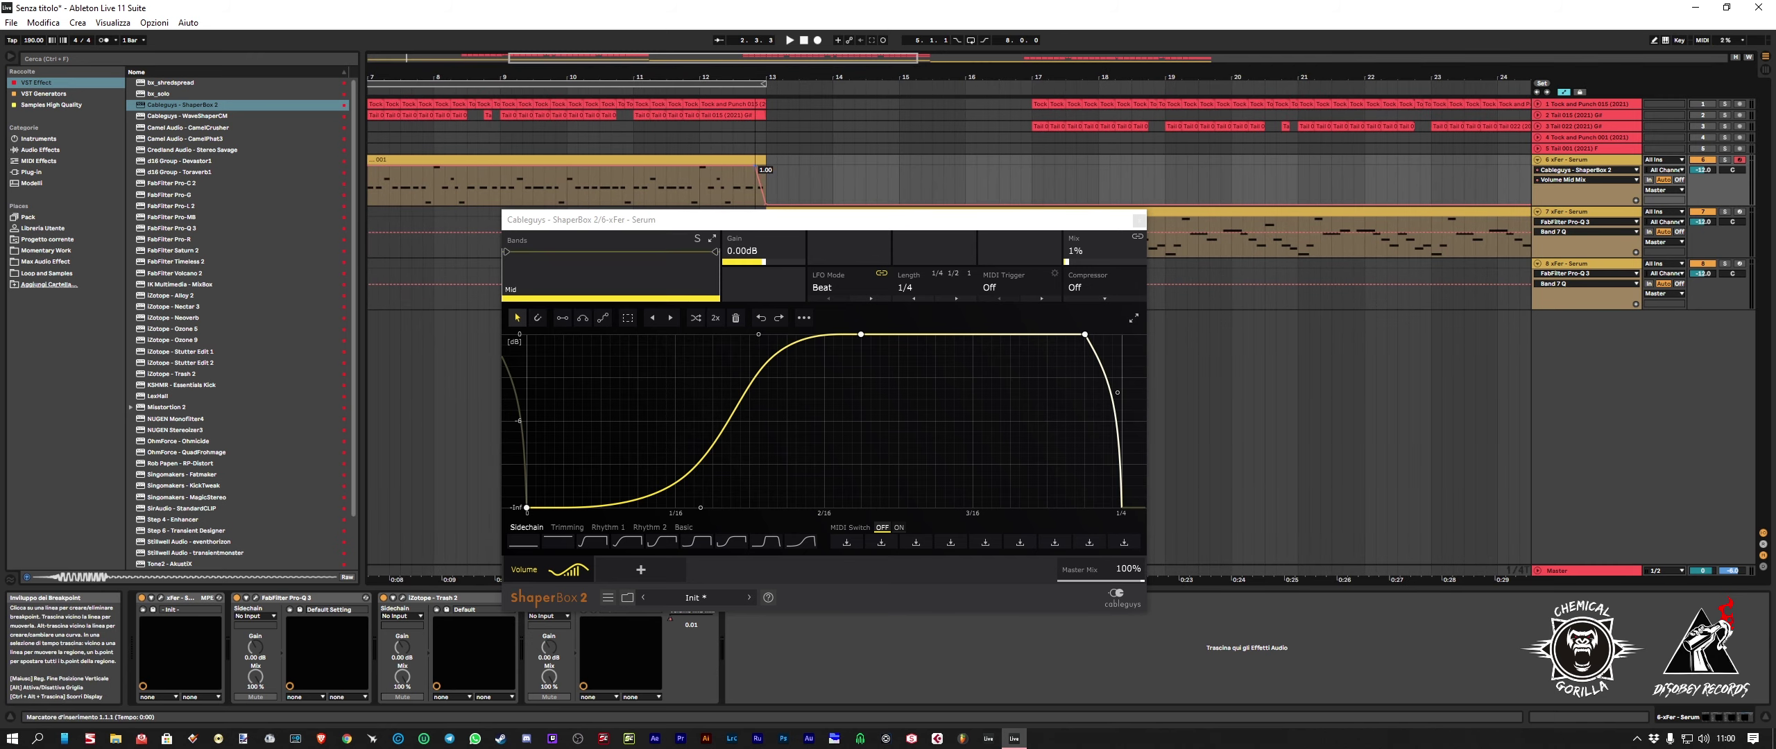
drag(762, 77, 761, 25)
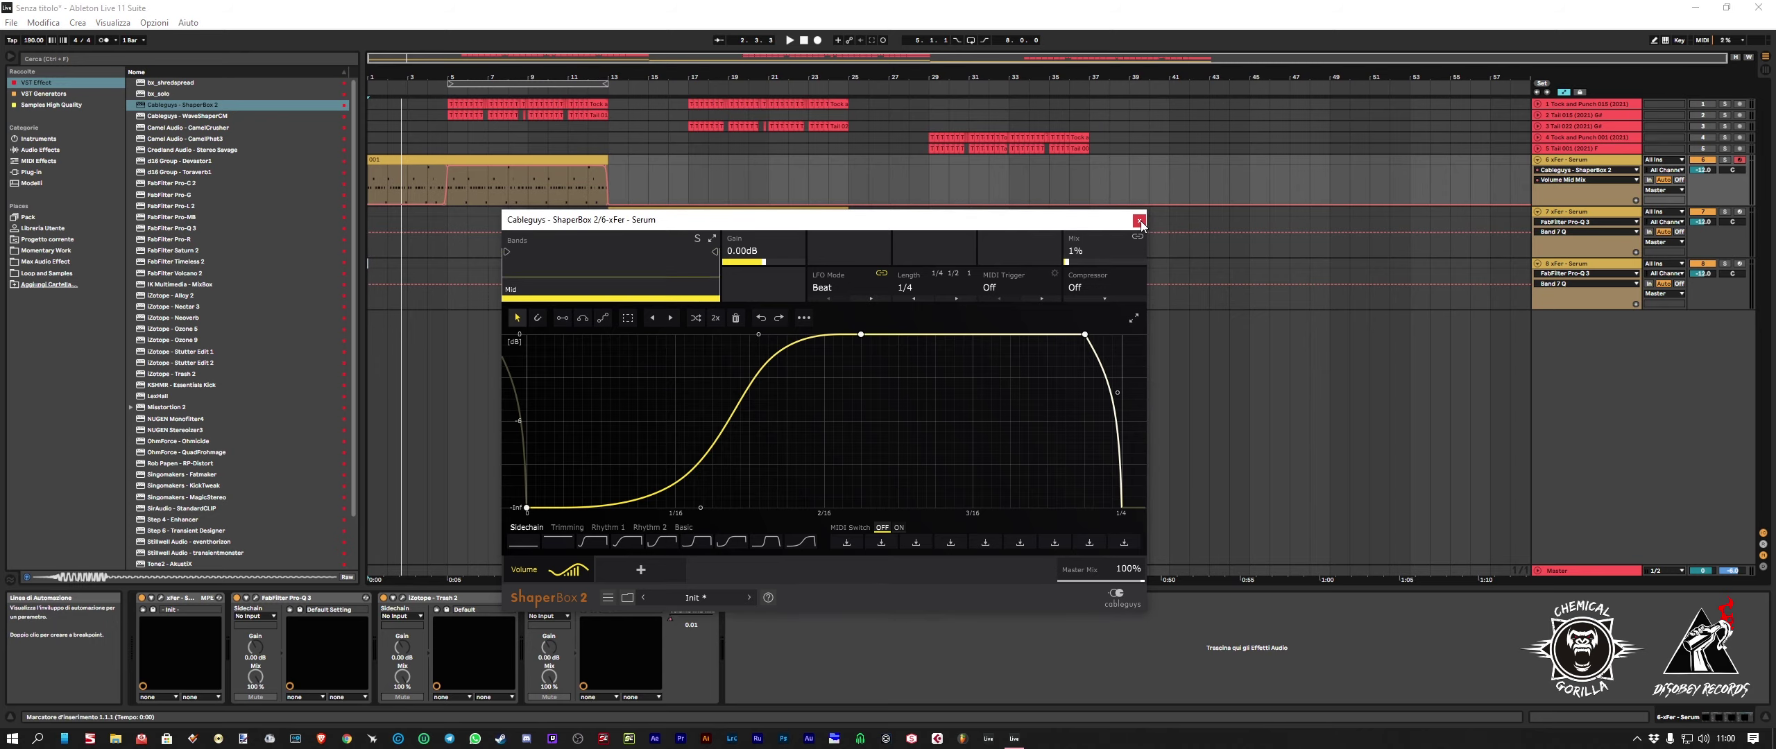
Step: Close the ShaperBox 2 window and copy the device from the first Serum track to the end of the second Serum track's chain
click(1138, 220)
right_click(603, 597)
click(623, 618)
click(1557, 222)
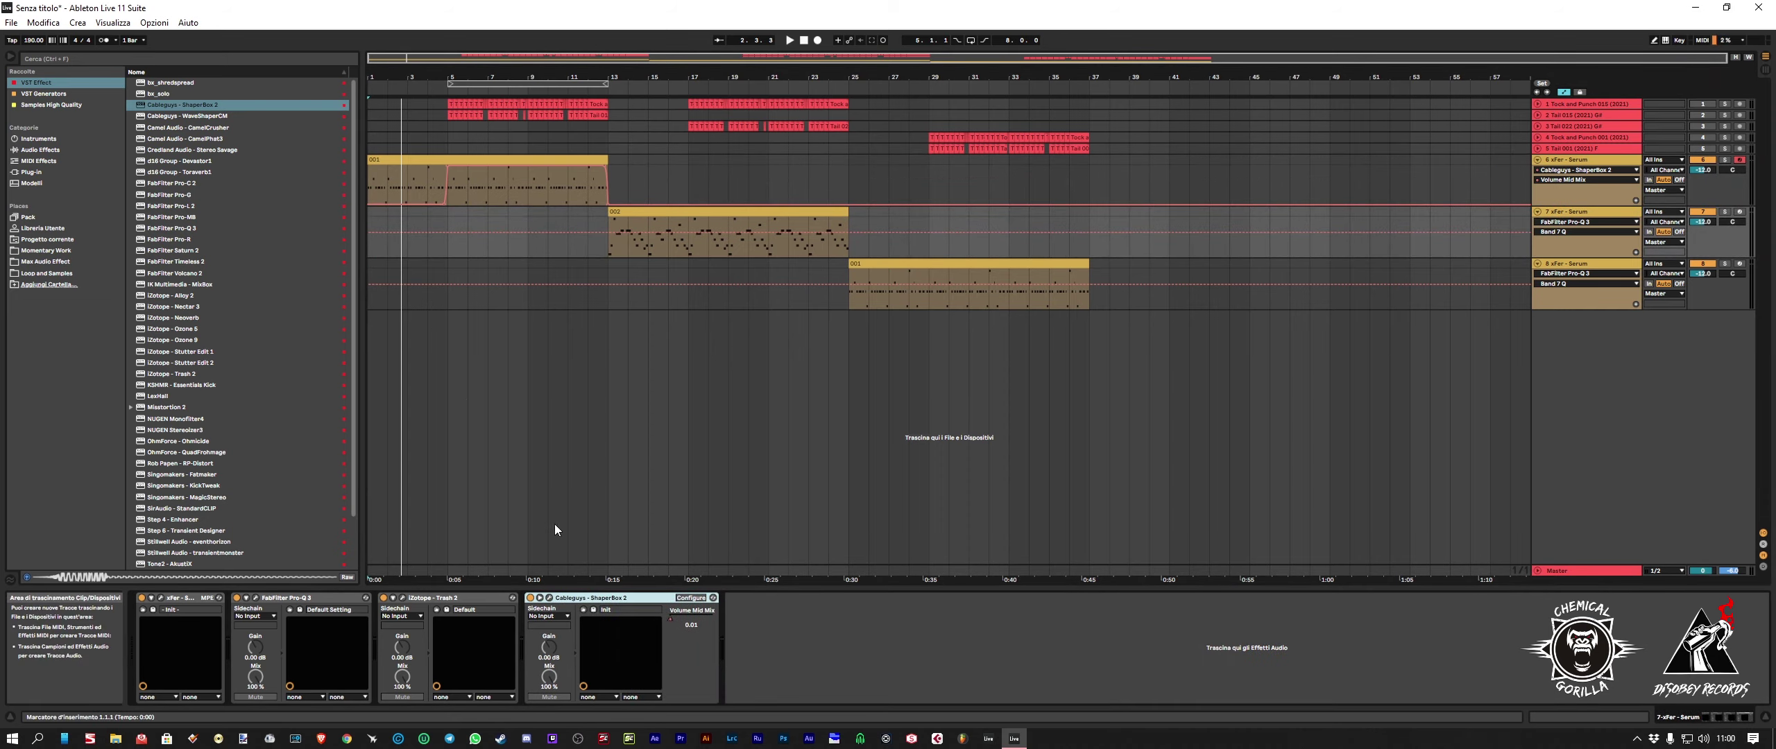
click(671, 623)
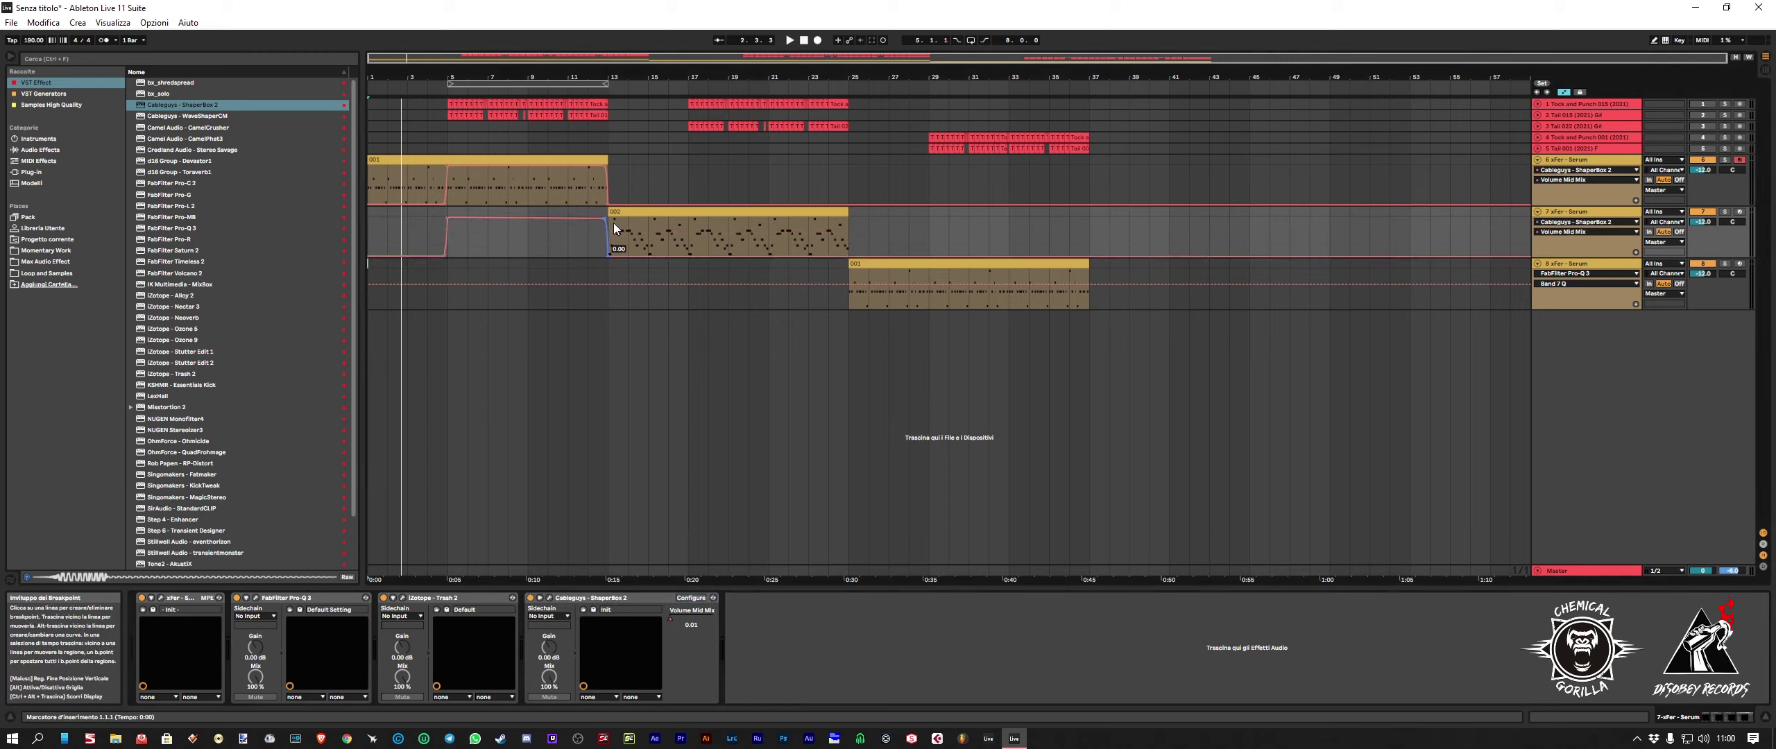
Step: Move the second Serum track's Volume Mid Mix automation from bars 1–13 onto its own clip, with the rise at bar 17
click(374, 222)
drag(529, 228, 615, 229)
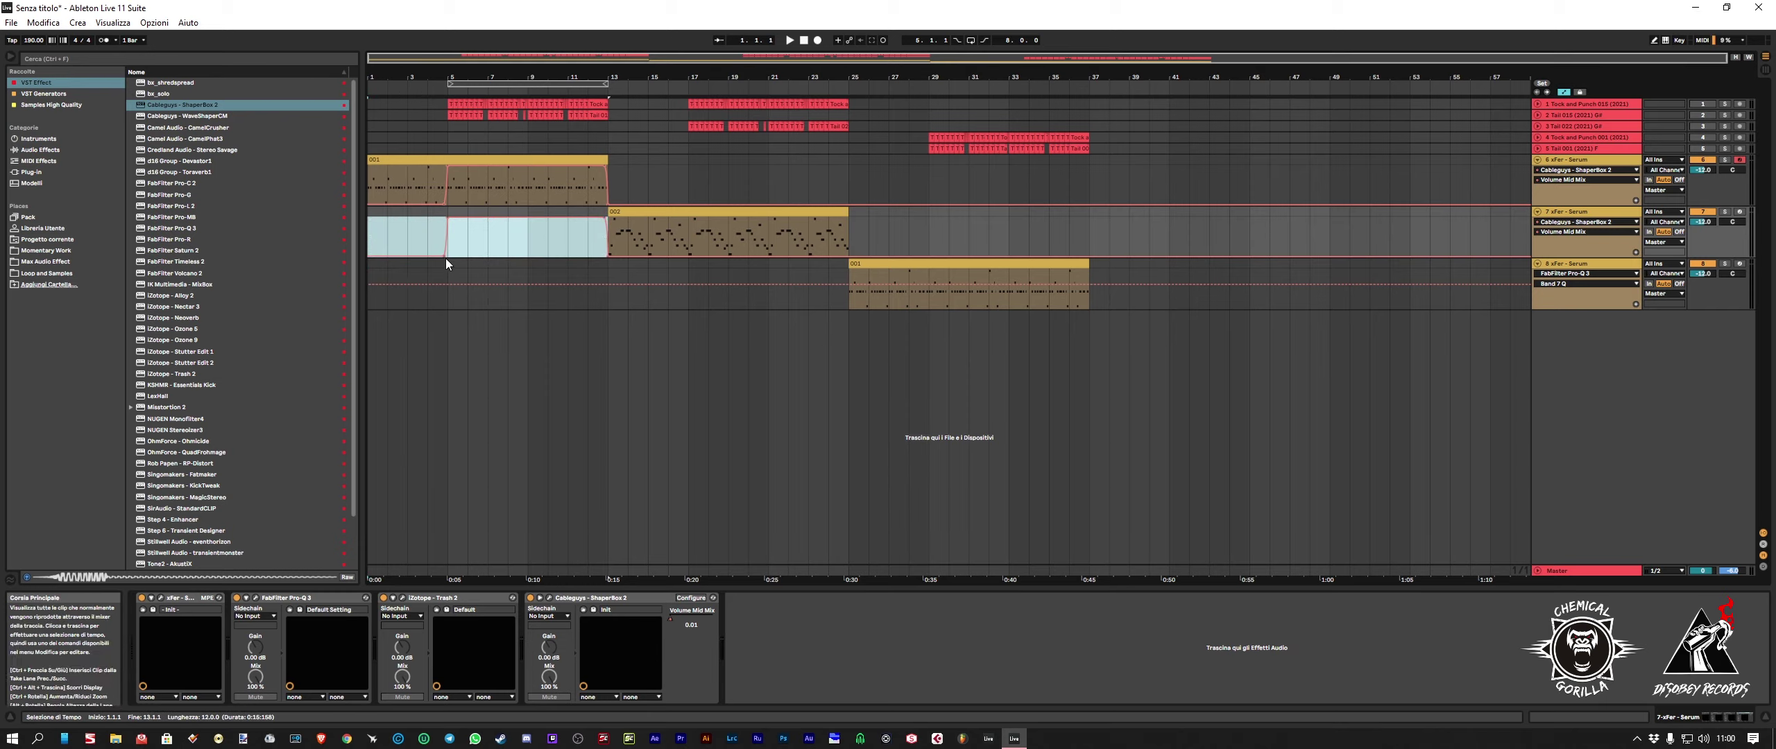
drag(444, 256, 609, 262)
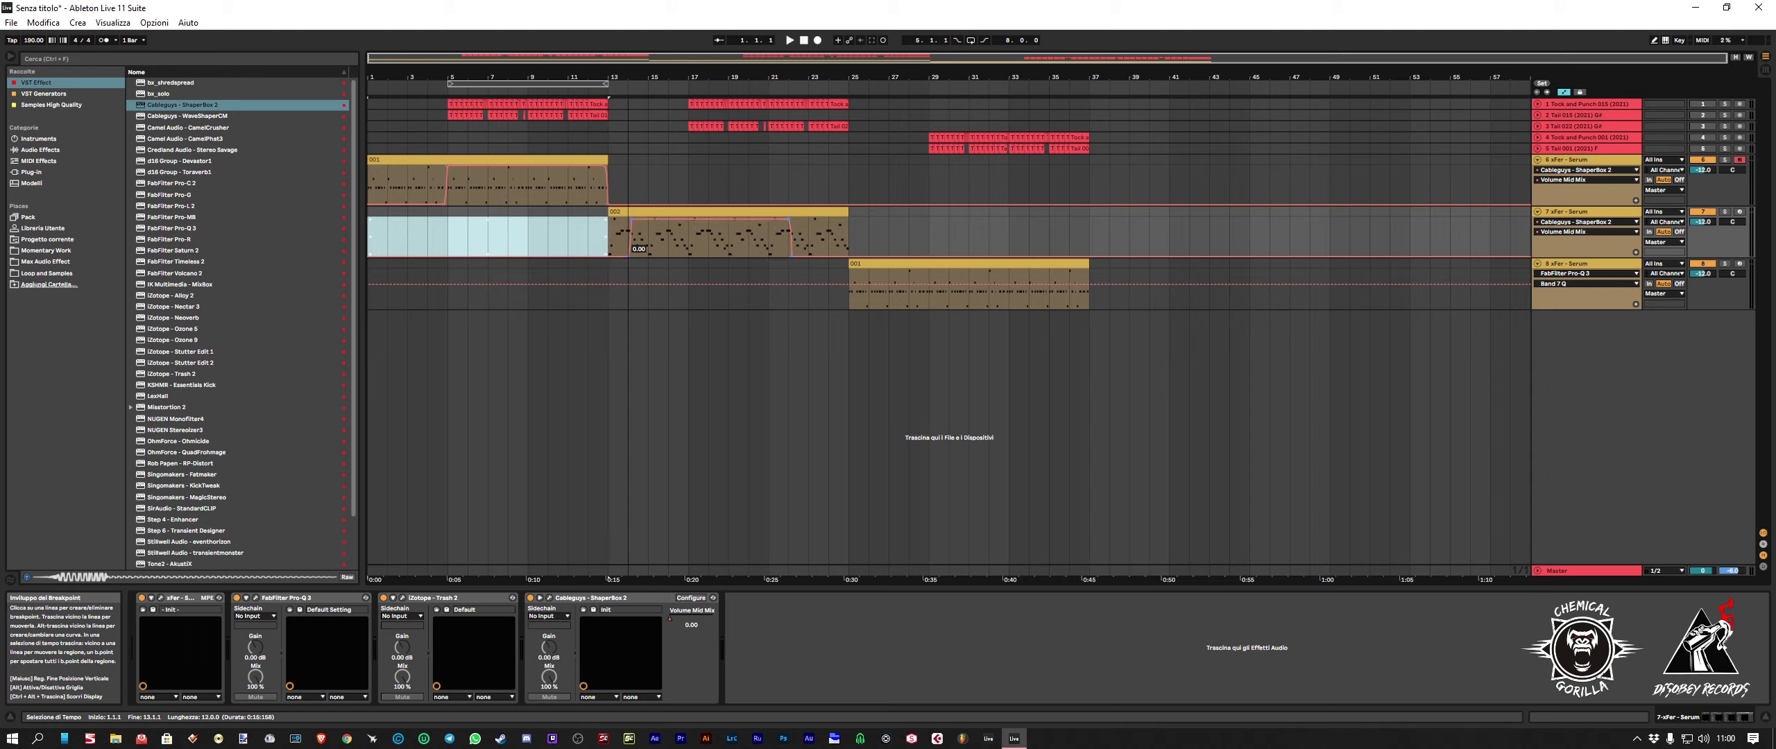
drag(649, 236, 669, 235)
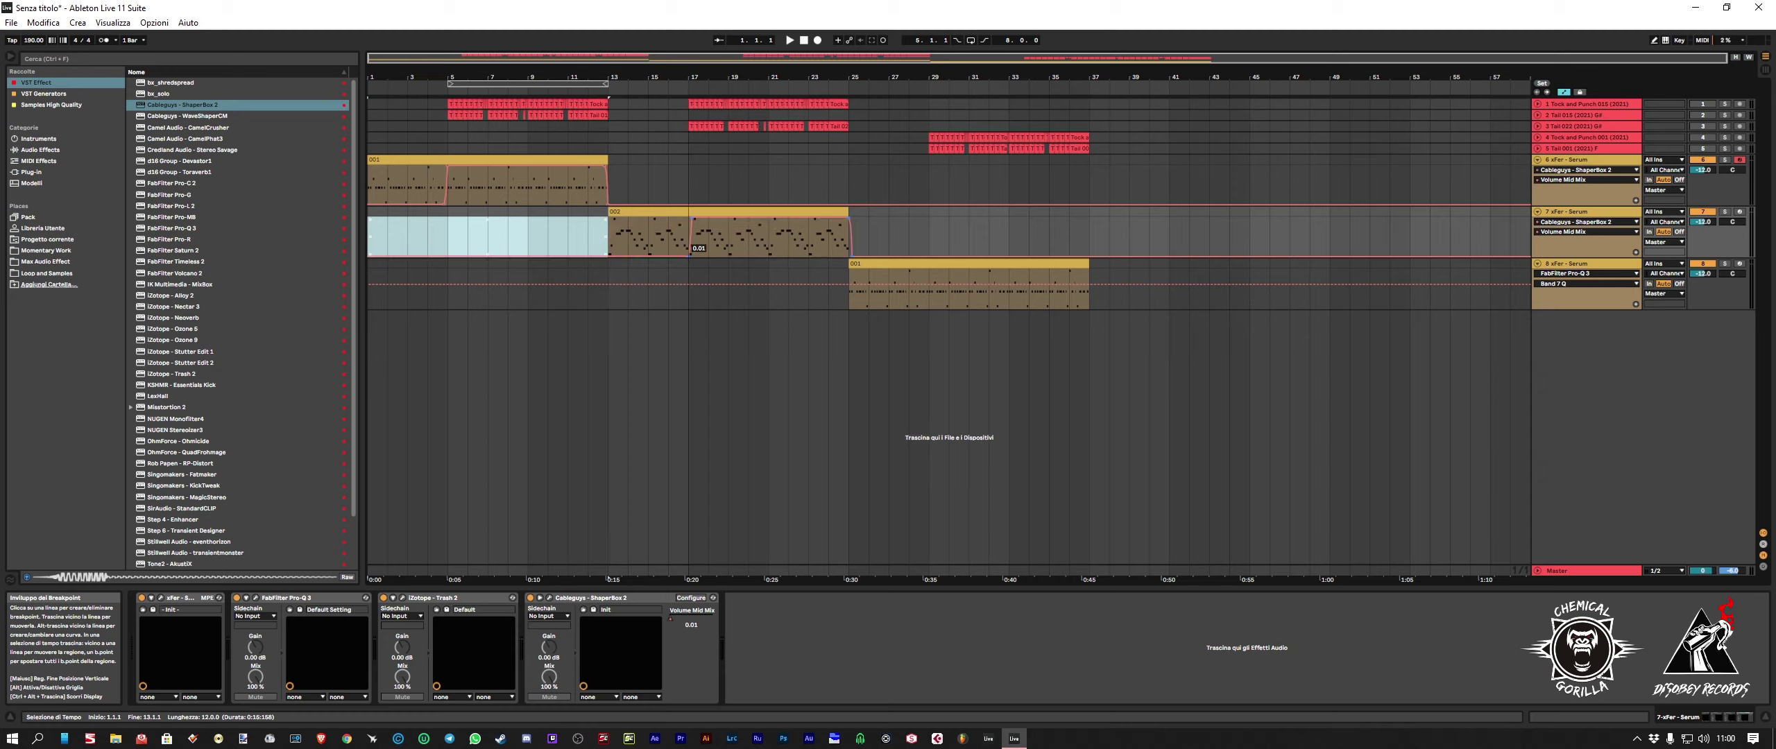
click(869, 227)
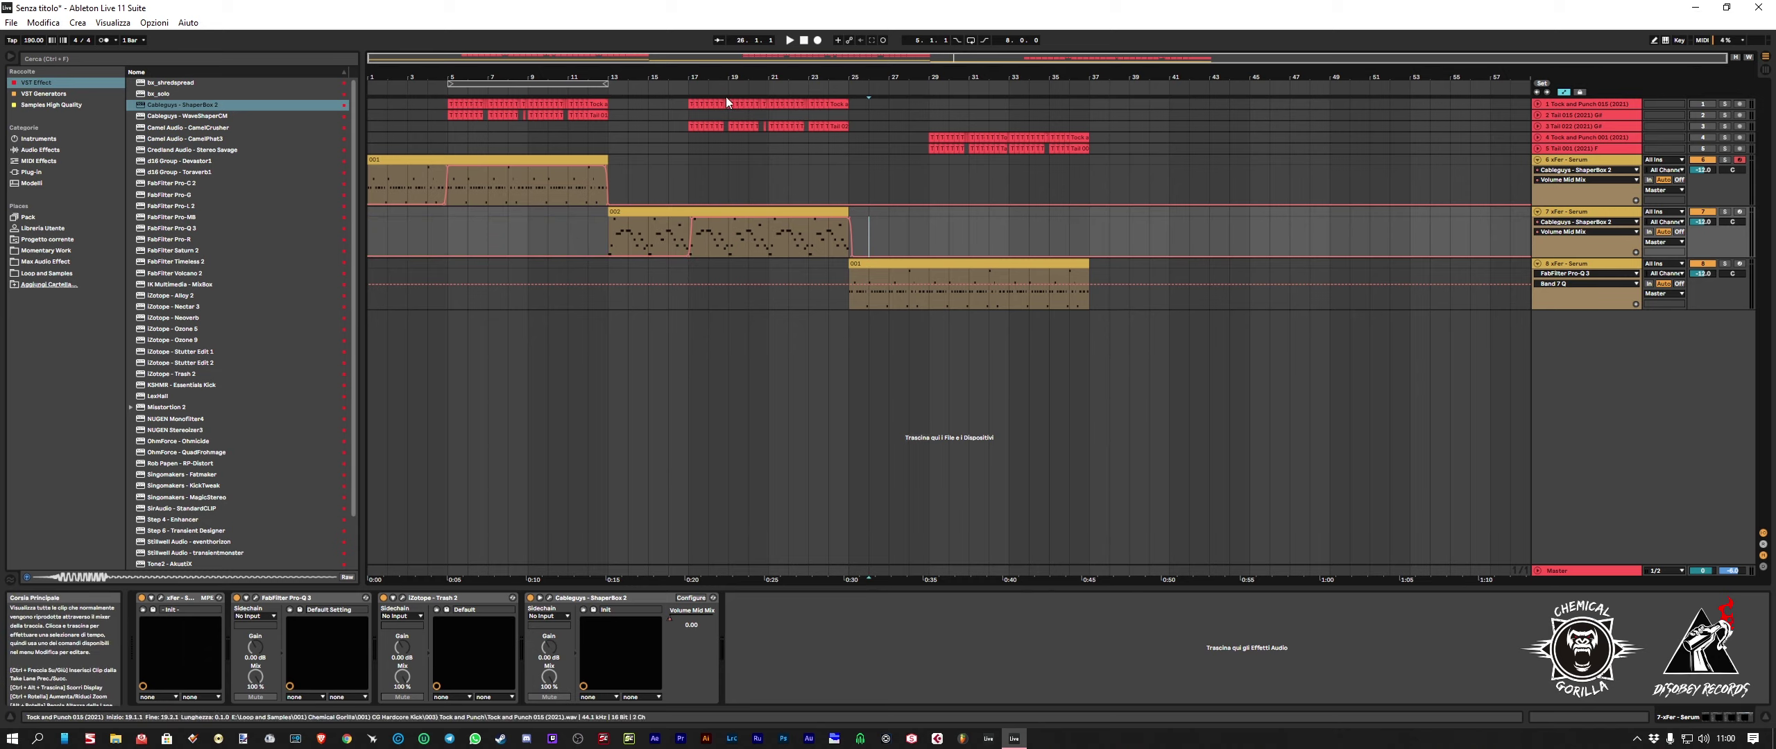
Step: Shift the second clip's Mix envelope slightly earlier so its rise starts just before bar 17 and its drop finishes at bar 25
drag(726, 97, 705, 91)
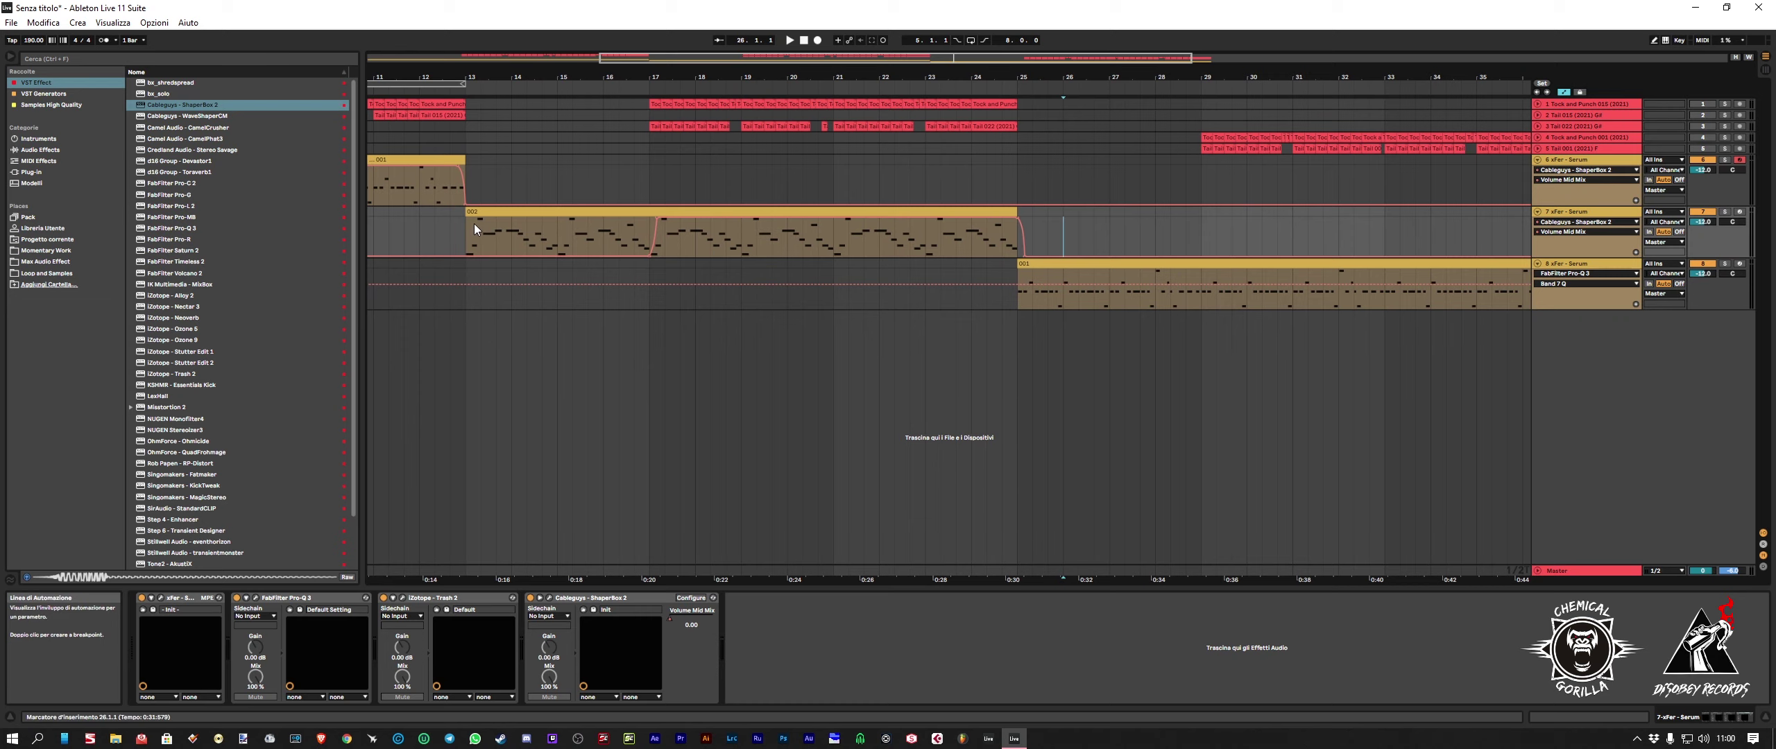
drag(466, 224, 1030, 227)
drag(787, 75, 787, 97)
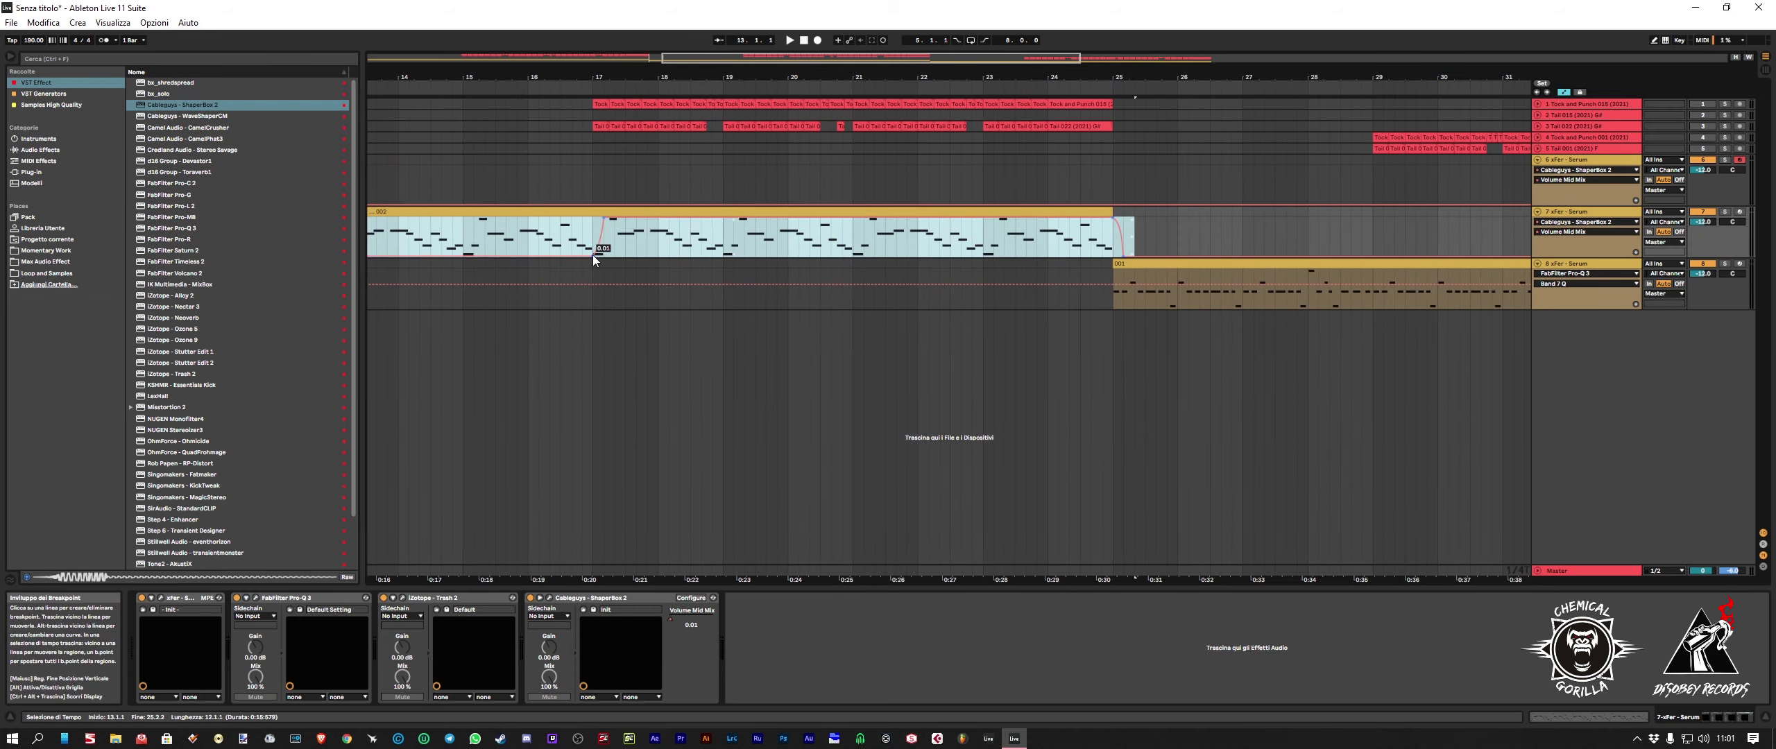
drag(592, 255, 583, 256)
click(1200, 229)
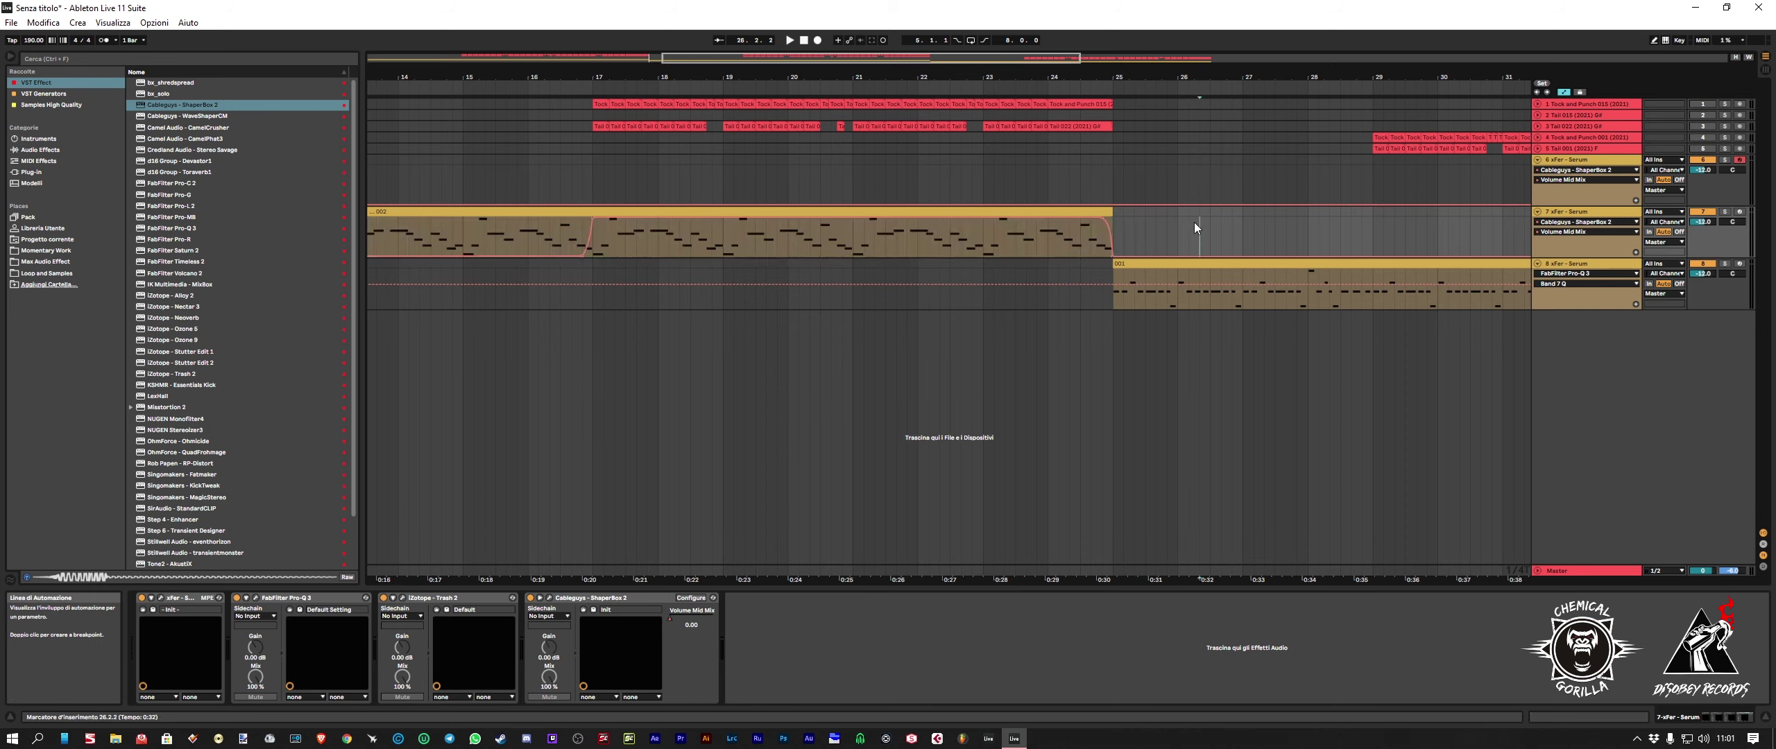
drag(1117, 94, 940, 73)
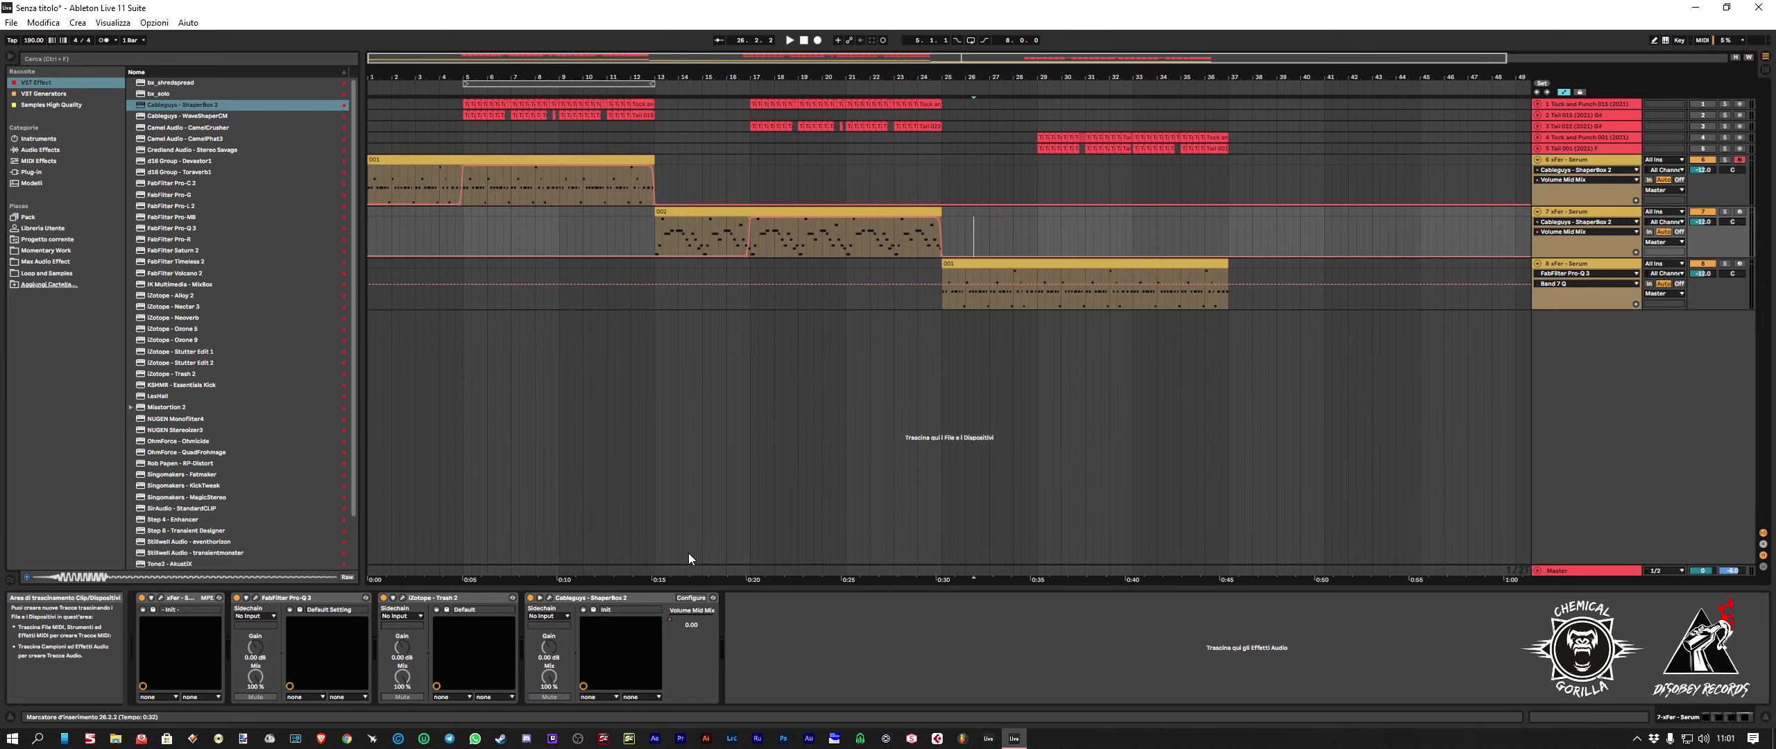
Step: Copy ShaperBox 2 from the second Serum track and paste it after Trash 2 on the third Serum track
right_click(650, 597)
click(673, 611)
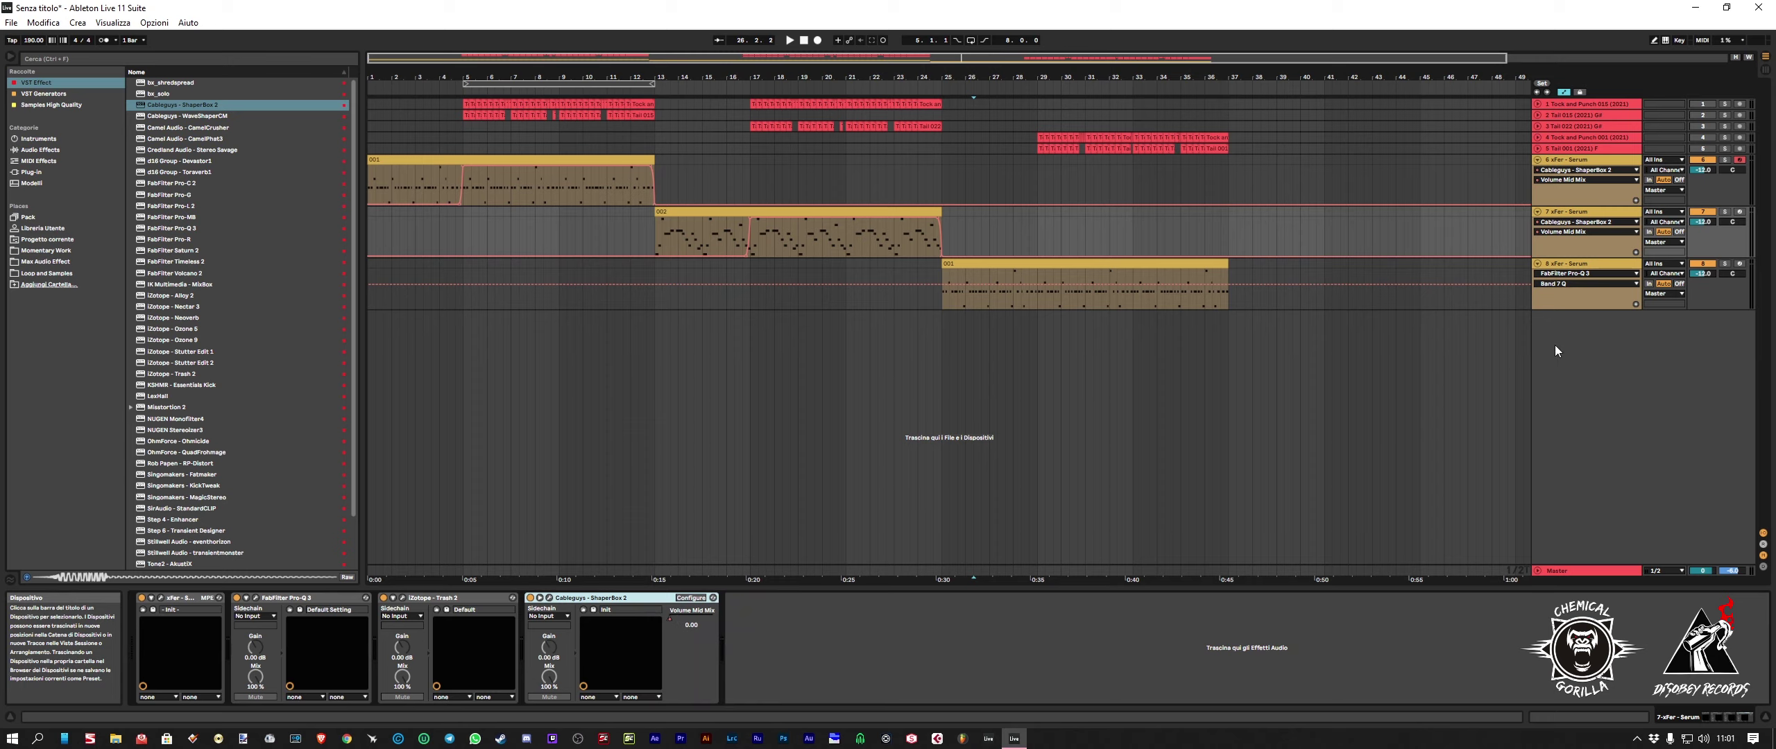
click(1585, 264)
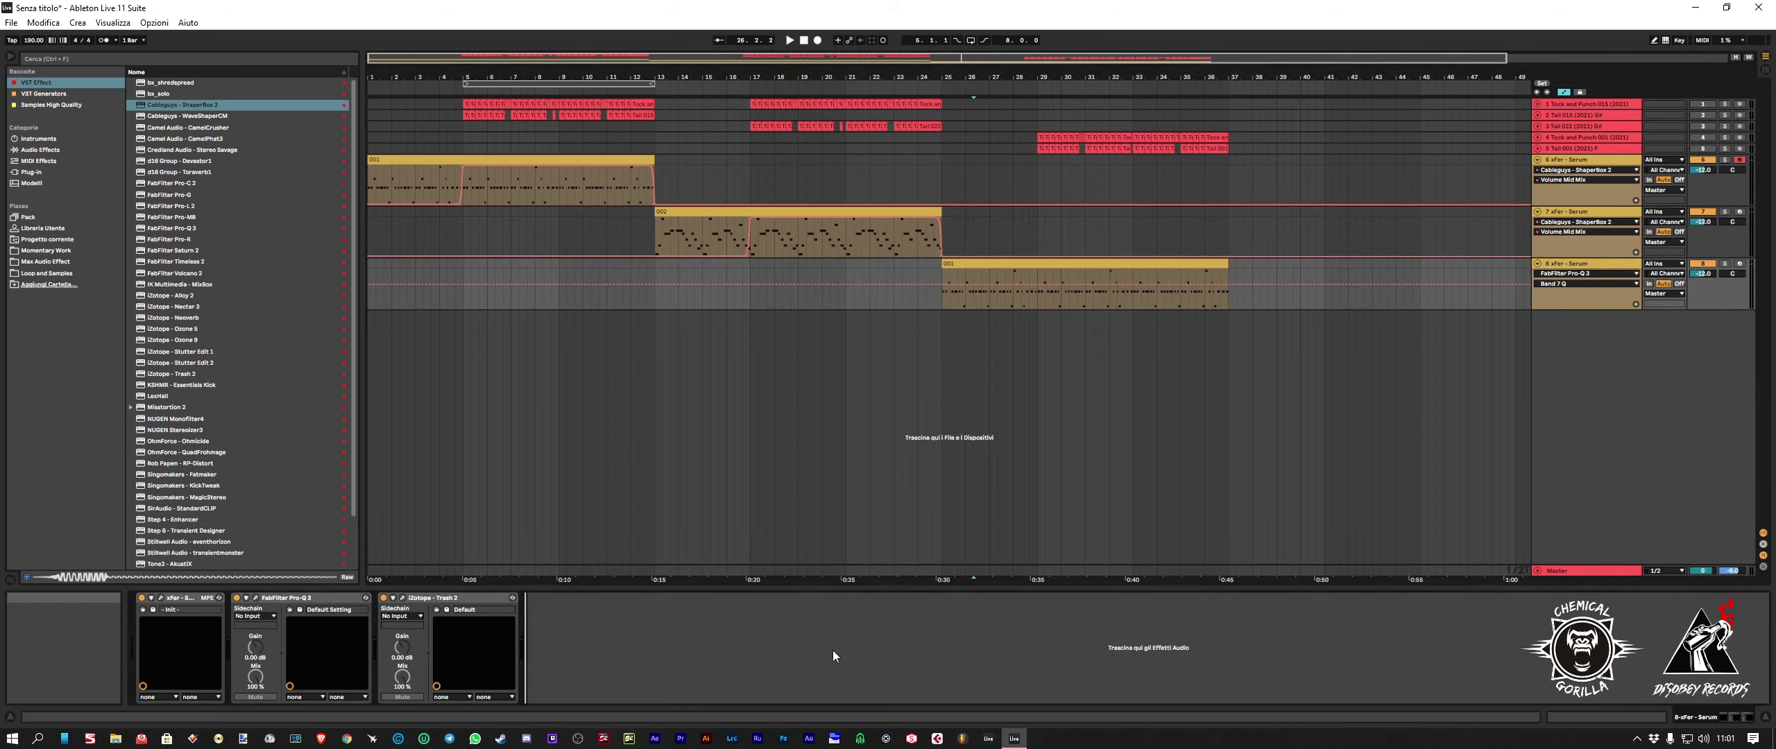
click(839, 654)
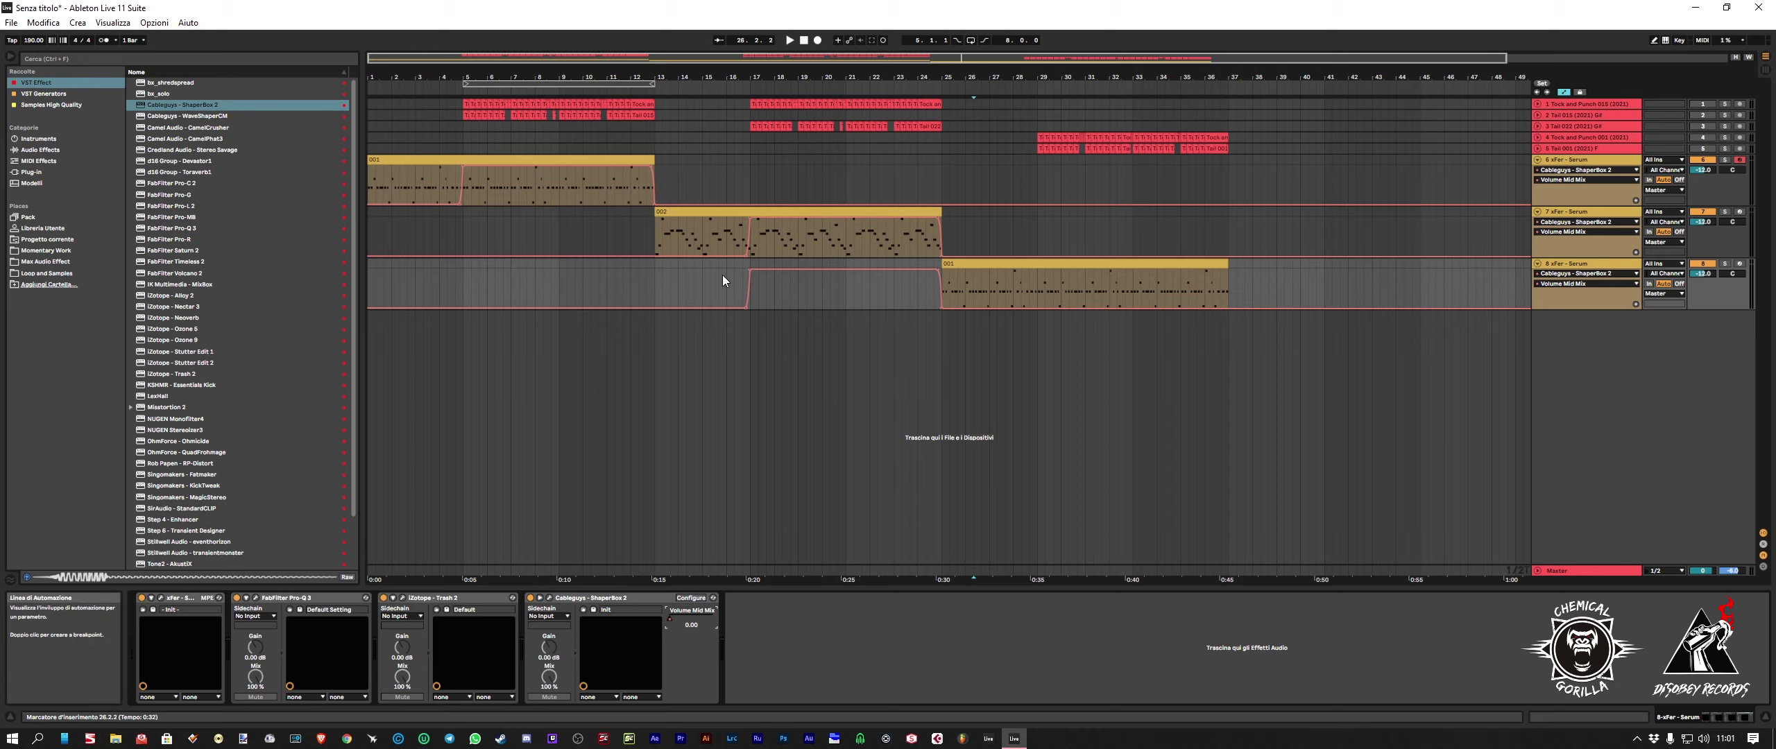
Step: Move the third Serum track's Volume Mid Mix automation onto its clip, rising just before bar 29 and dropping at bar 37
drag(654, 281, 854, 281)
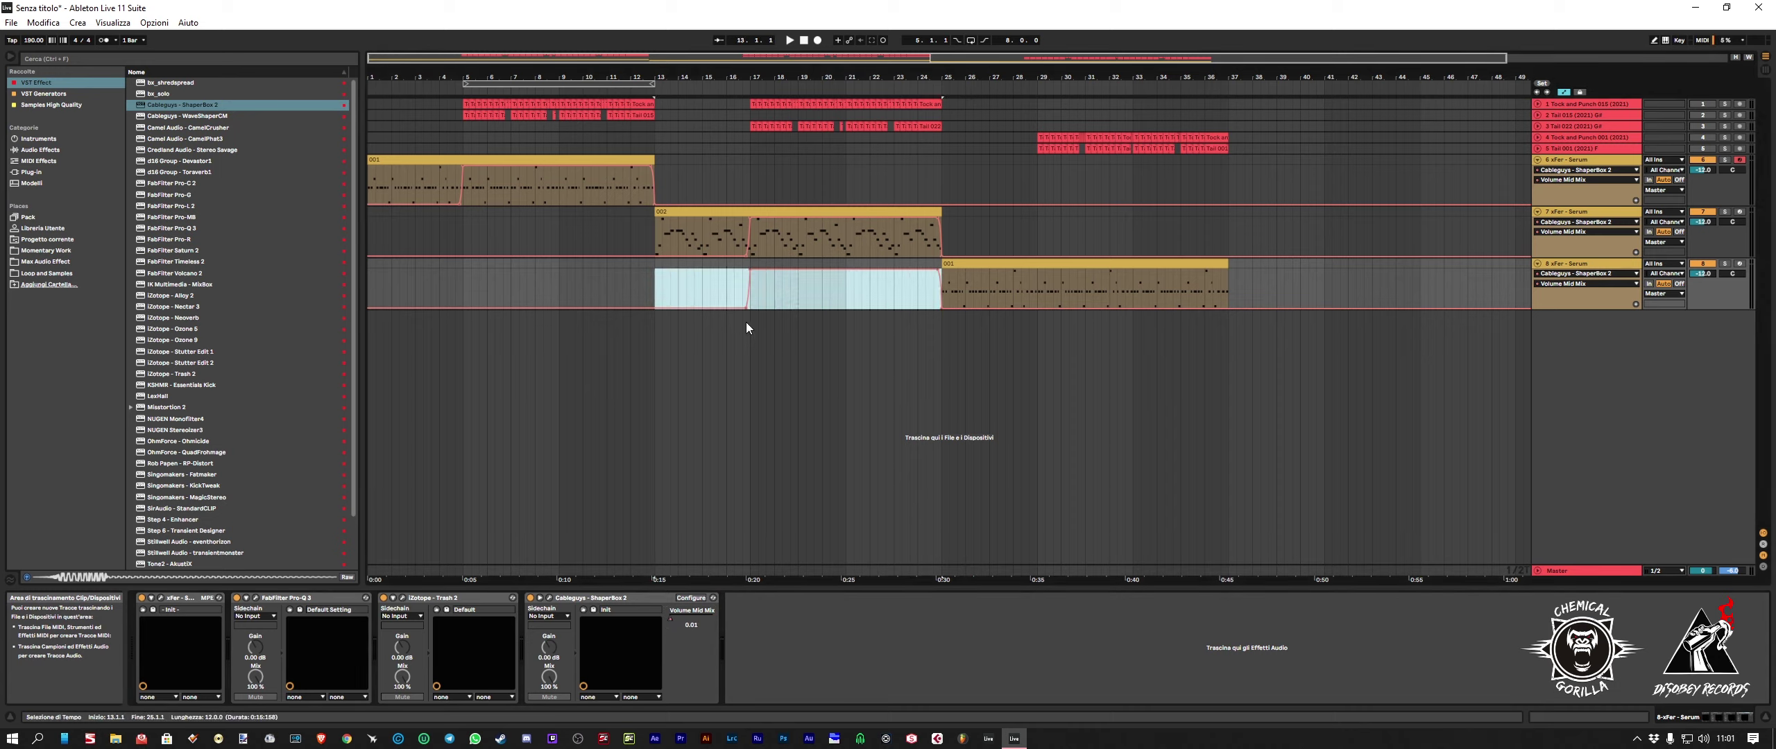
drag(746, 308, 1029, 307)
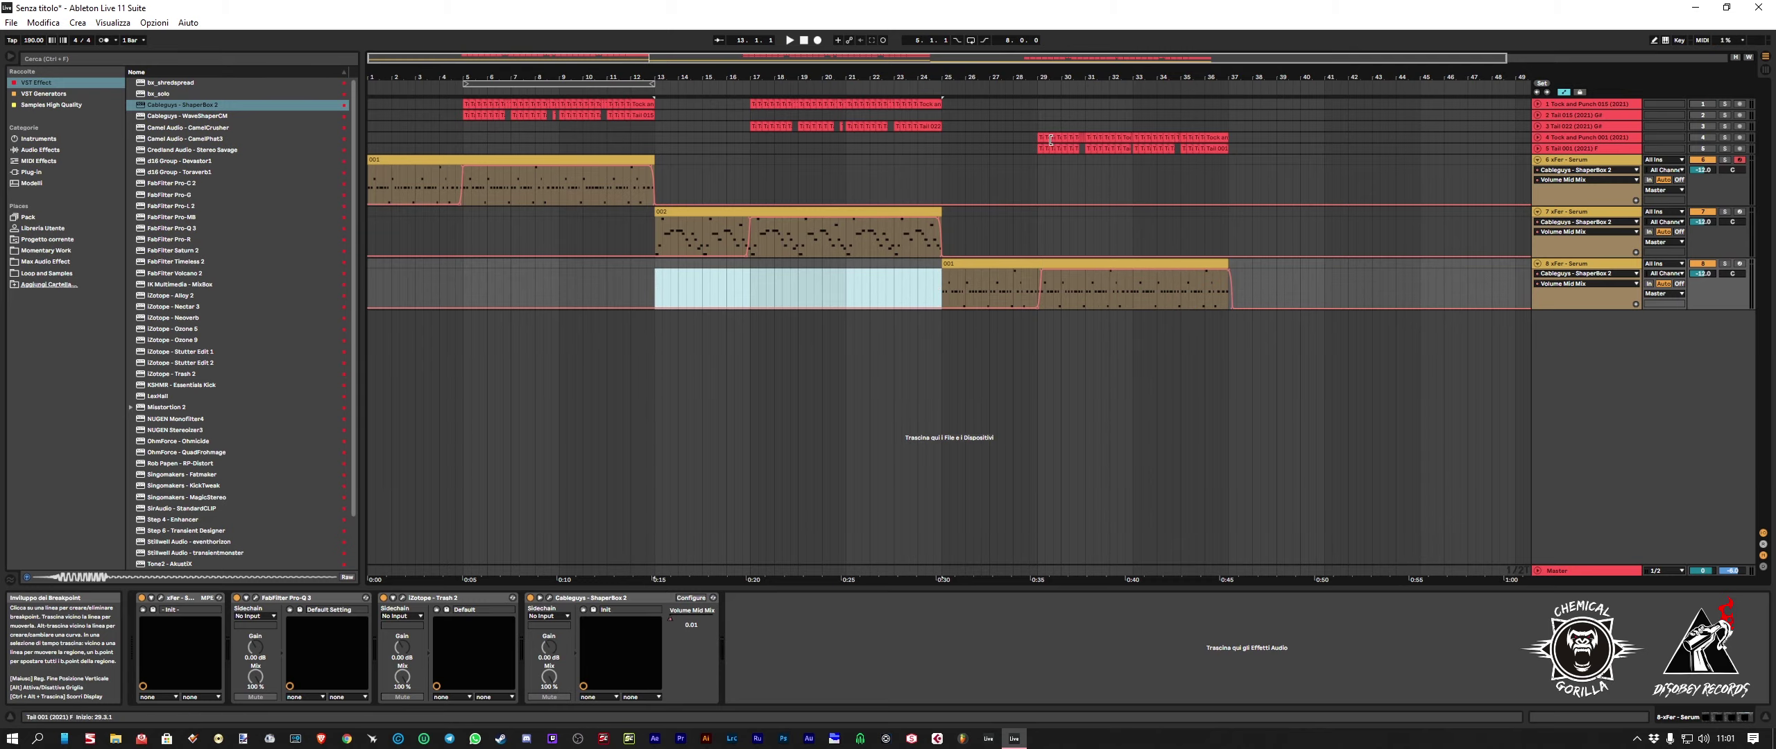
drag(1064, 82, 1066, 184)
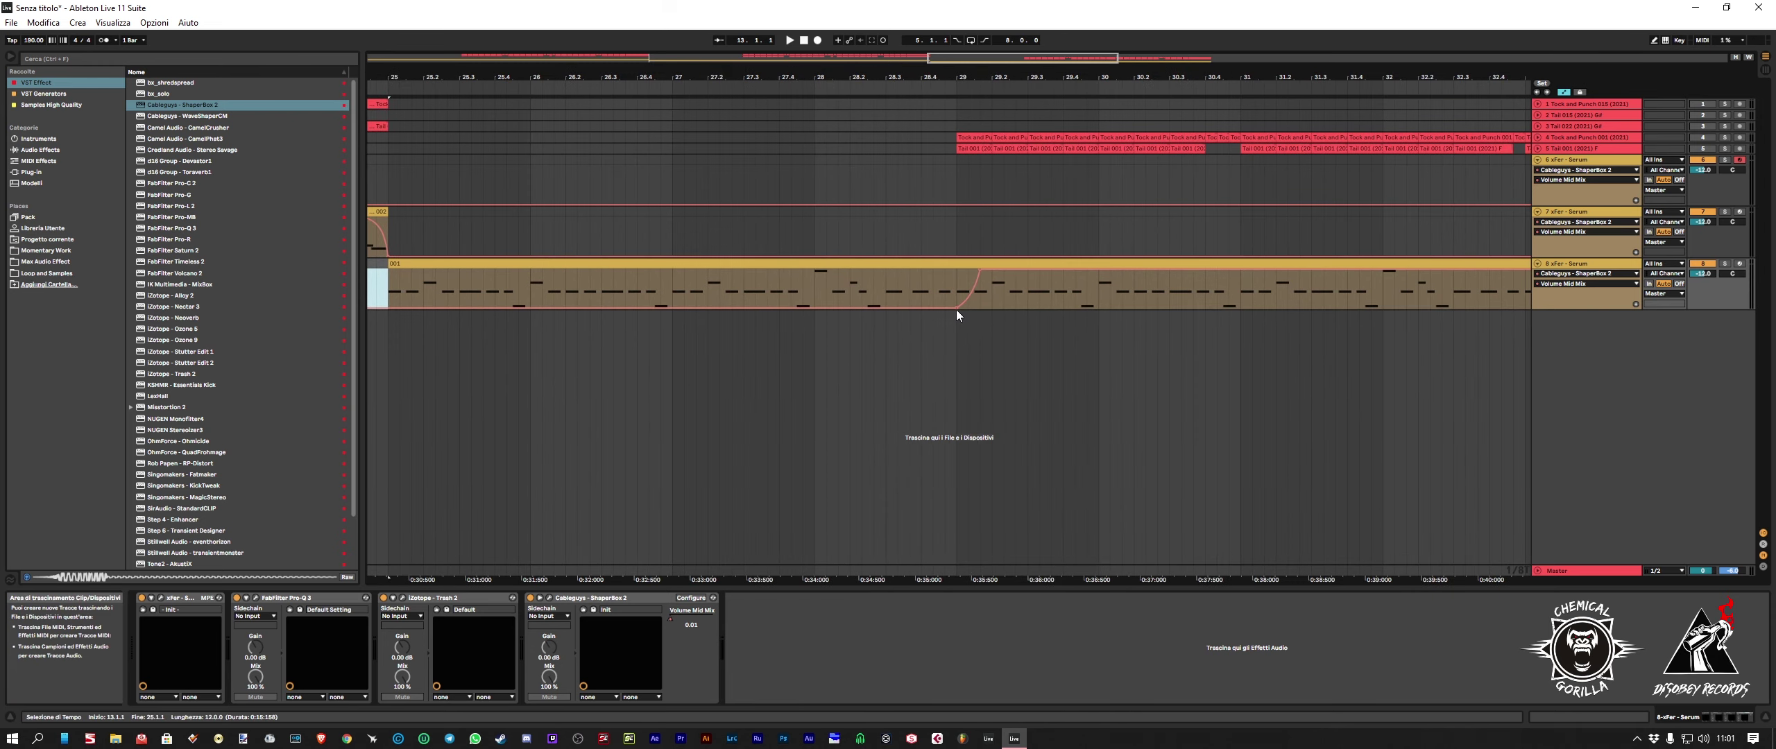
mouse_move(956, 308)
drag(947, 78, 750, 21)
drag(544, 277, 1014, 288)
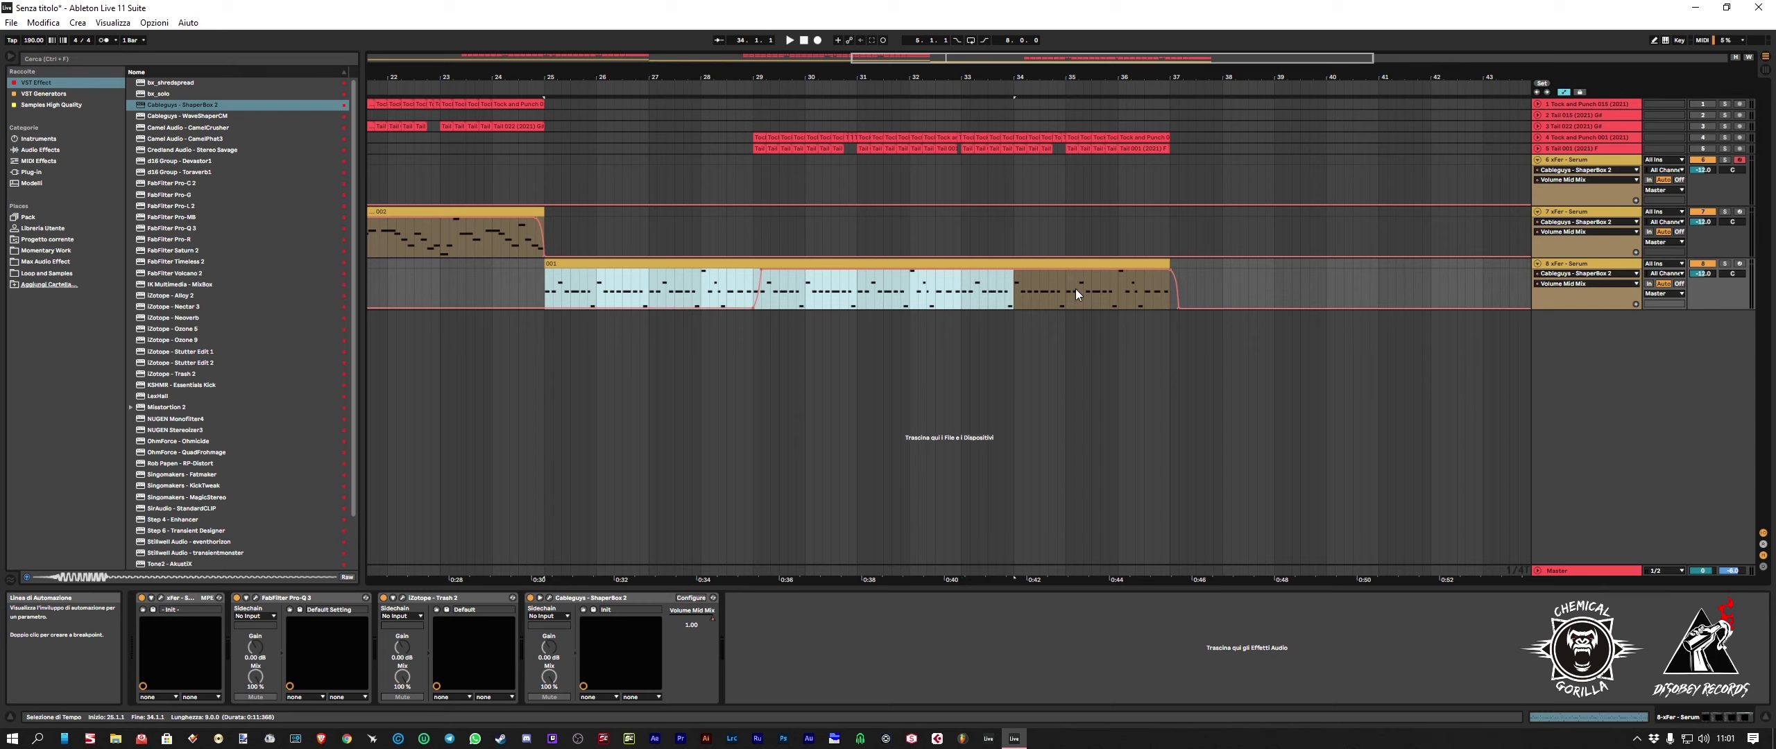
drag(772, 77, 773, 125)
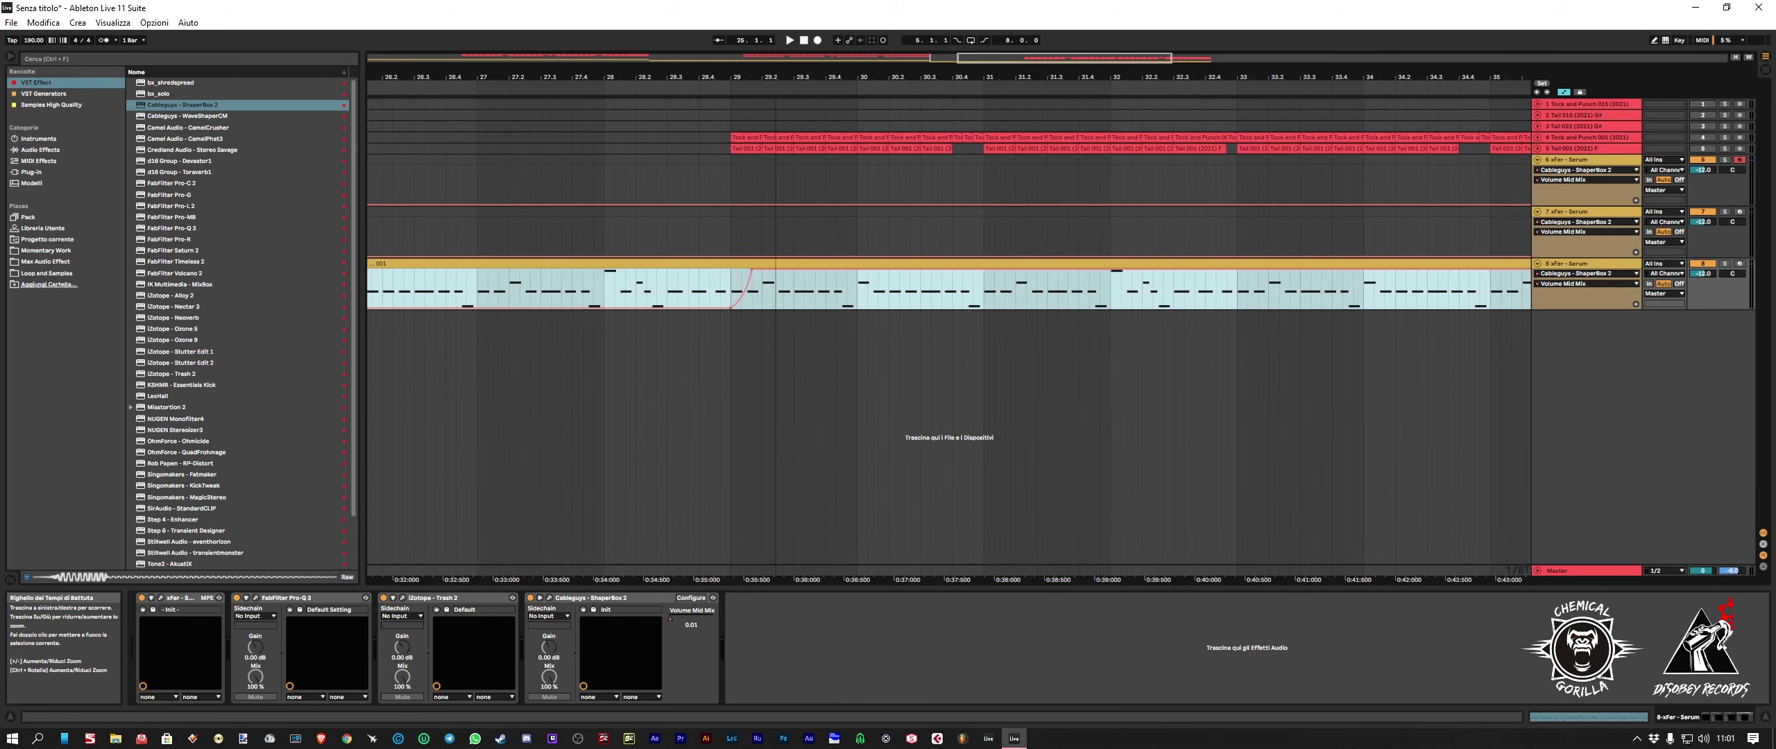
drag(733, 307, 721, 306)
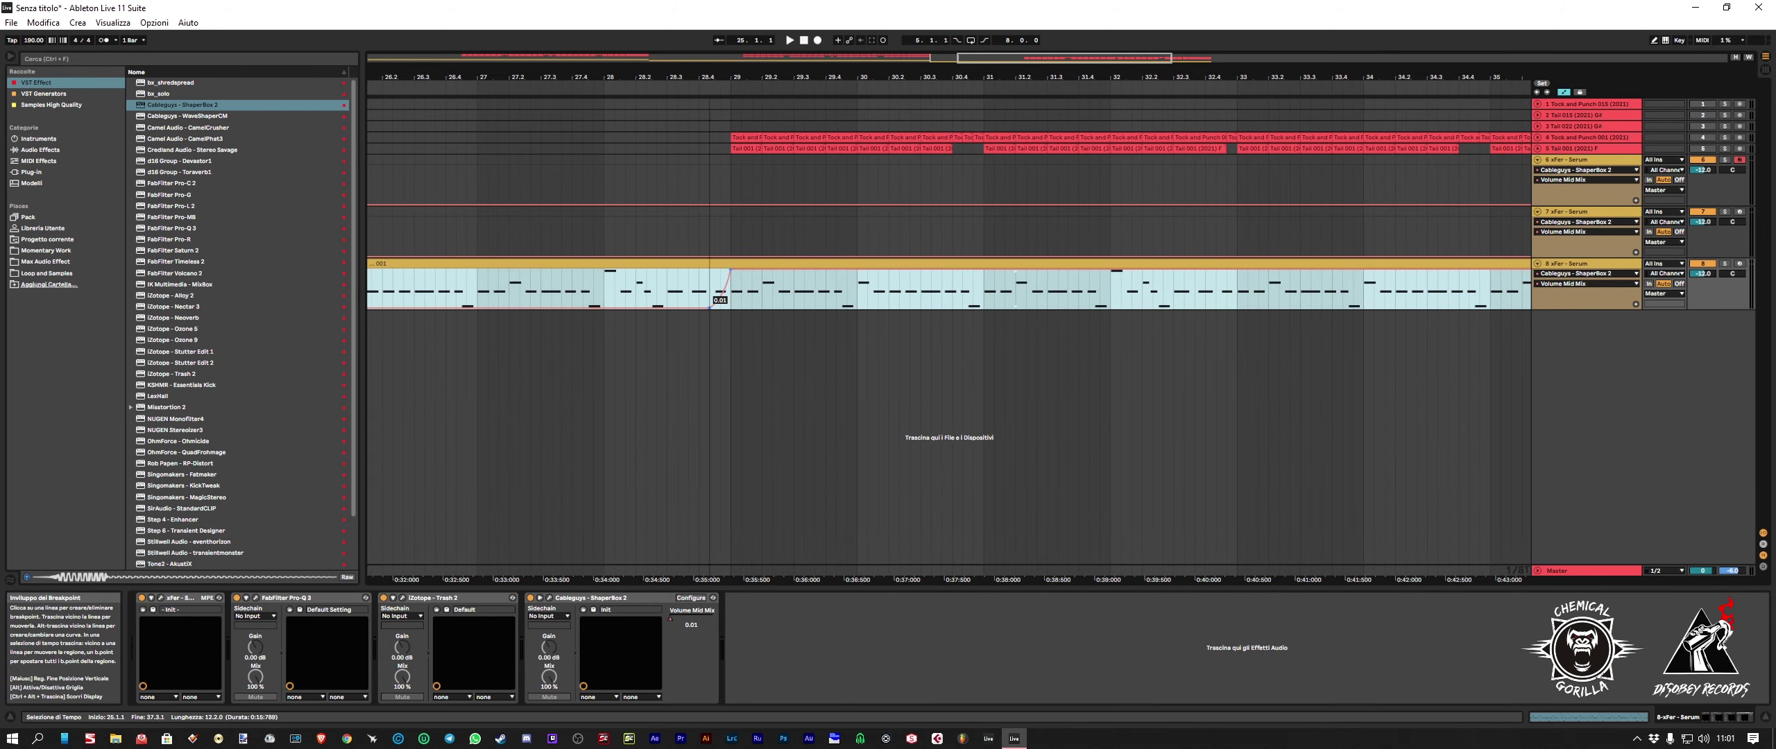
drag(764, 77, 784, 31)
click(1045, 288)
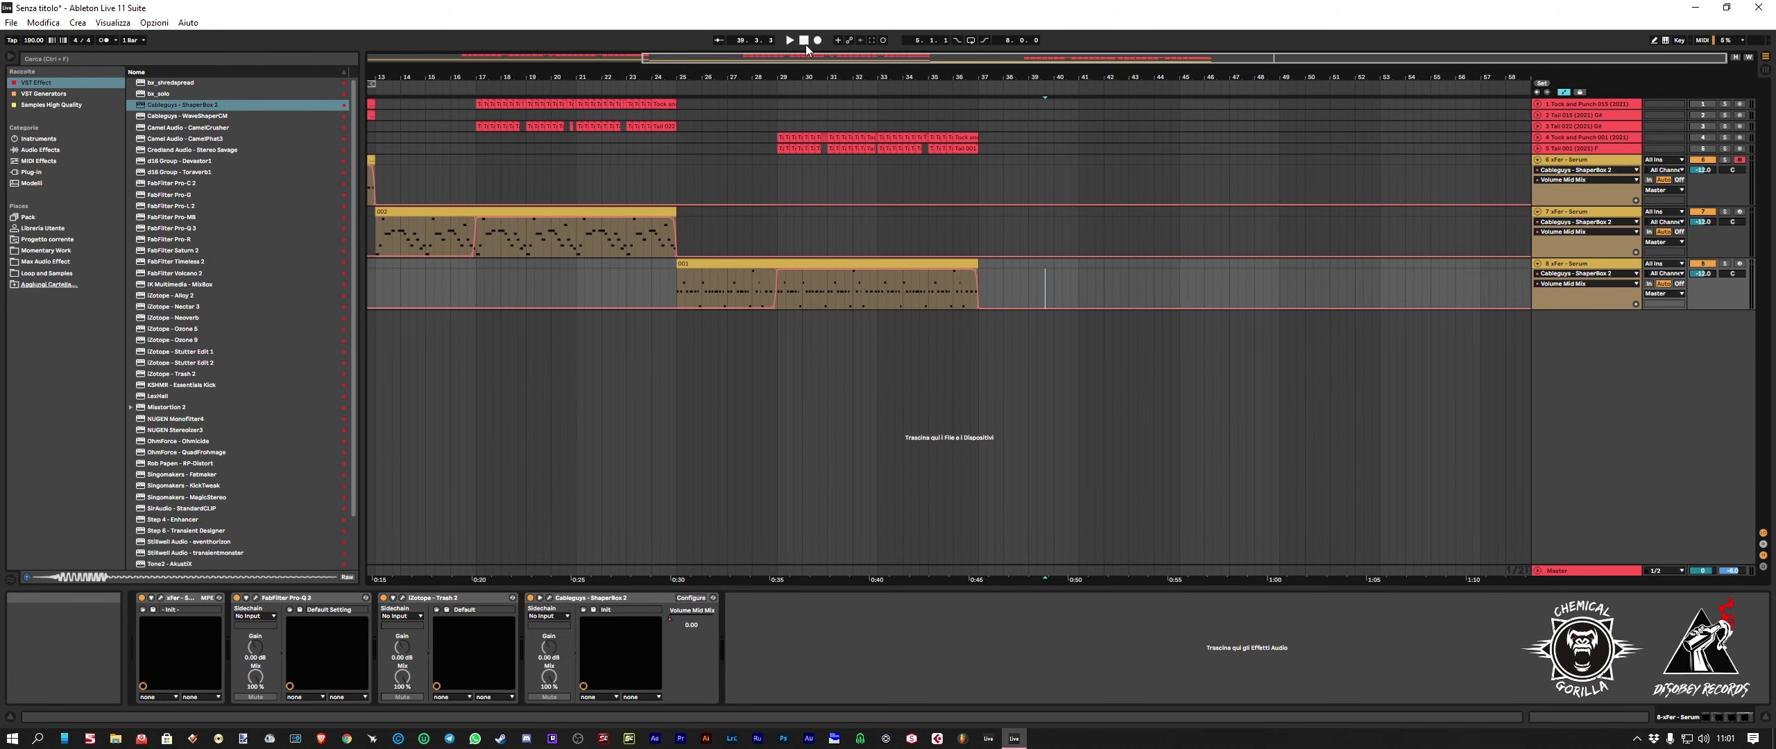
Step: Loop the first four bars of the arrangement, from bar 1 to bar 5
click(1576, 161)
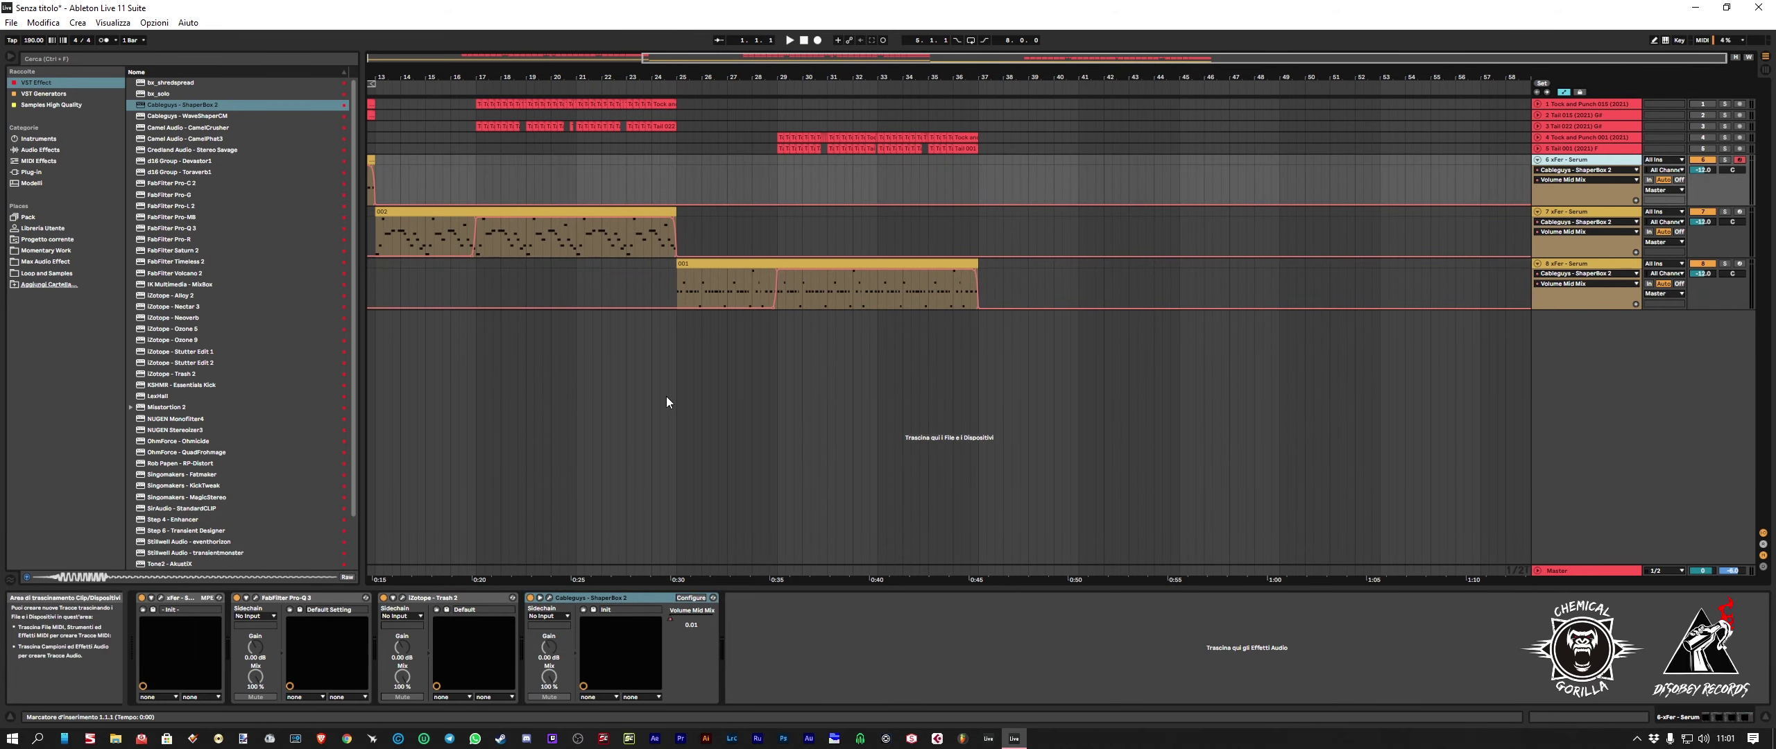
drag(617, 66, 919, 68)
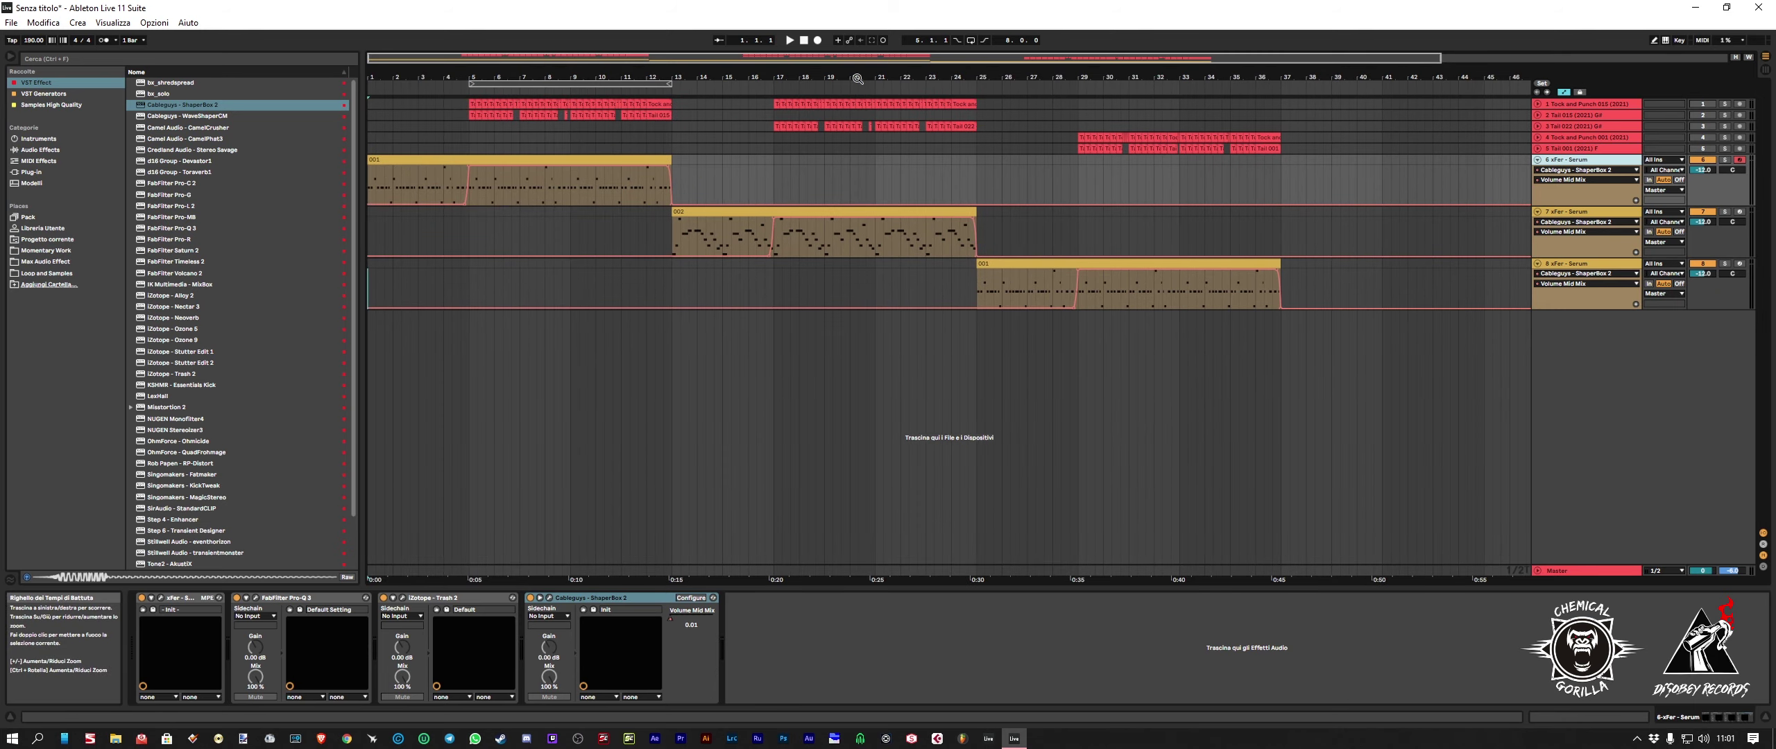
drag(466, 236, 328, 236)
key(ctrl+l)
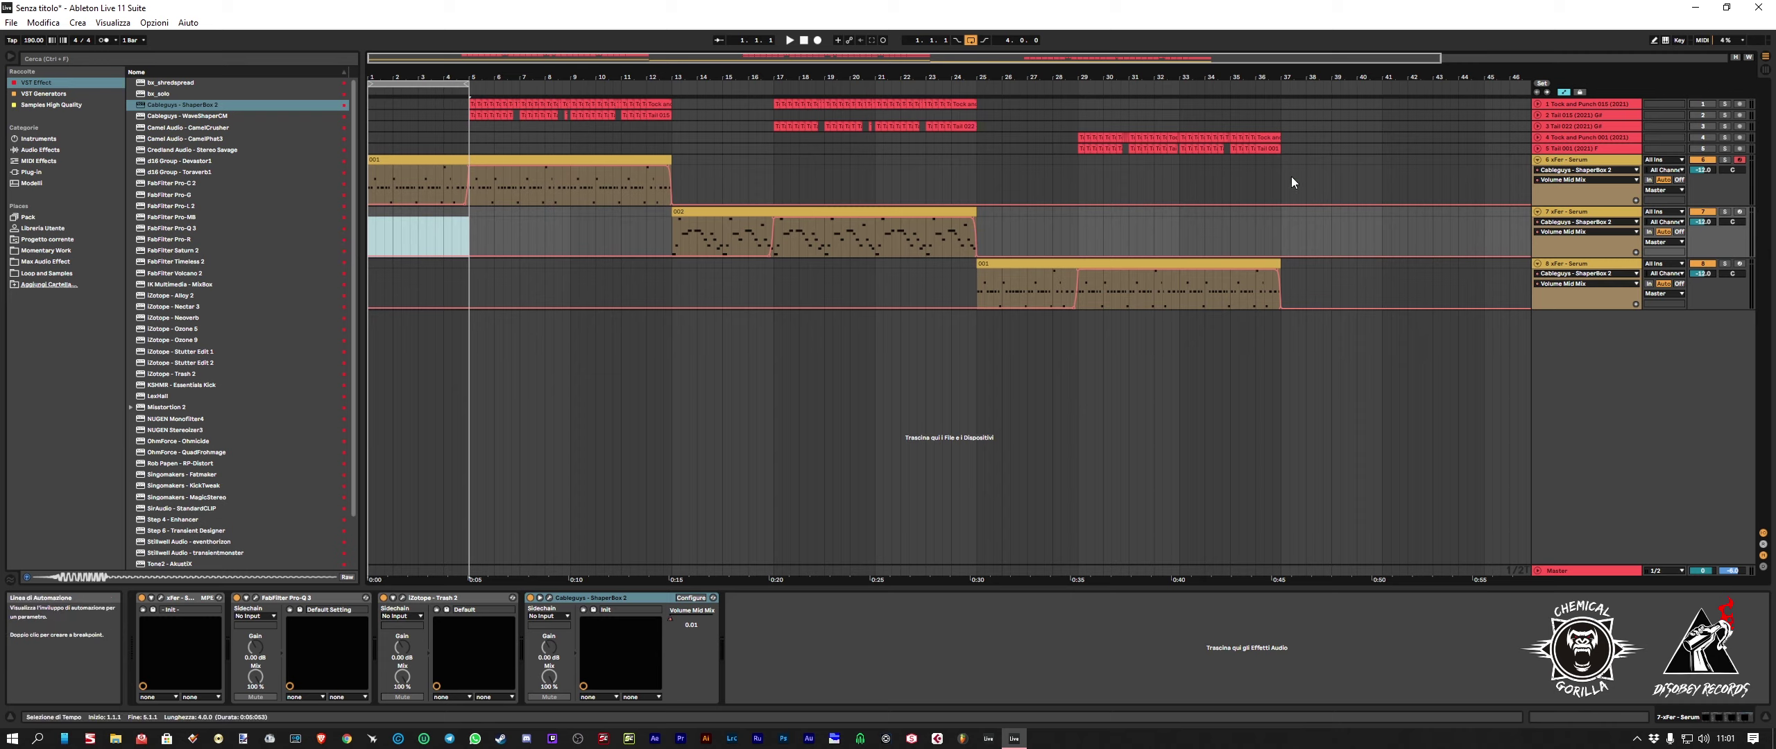
Step: Add Credland Audio Stereo Savage and bx_shredspread after ShaperBox 2 on the first Serum track, placing their windows side by side
click(1554, 164)
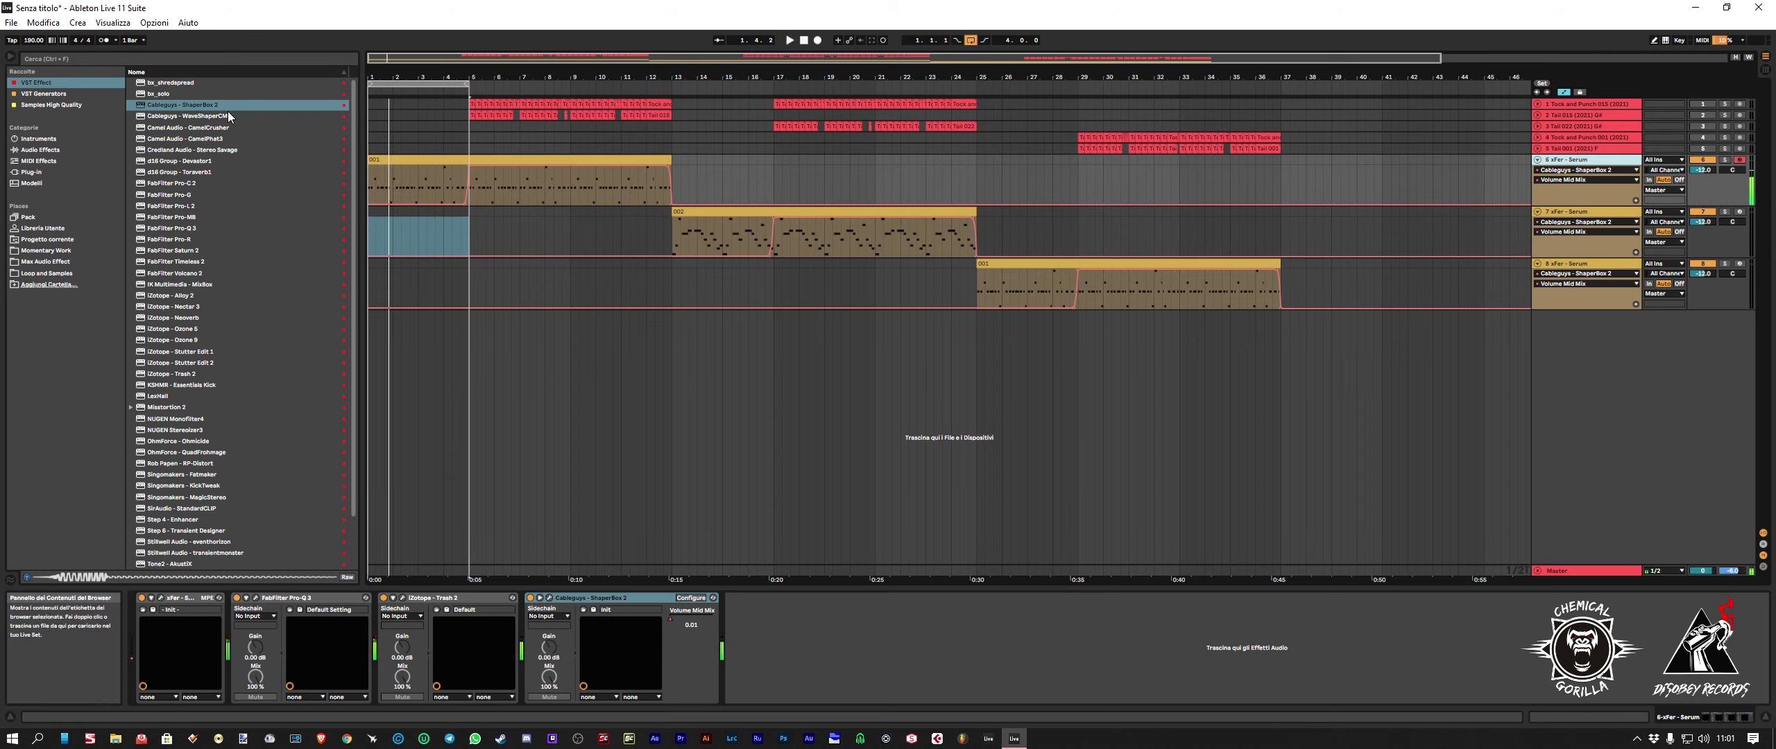
click(175, 129)
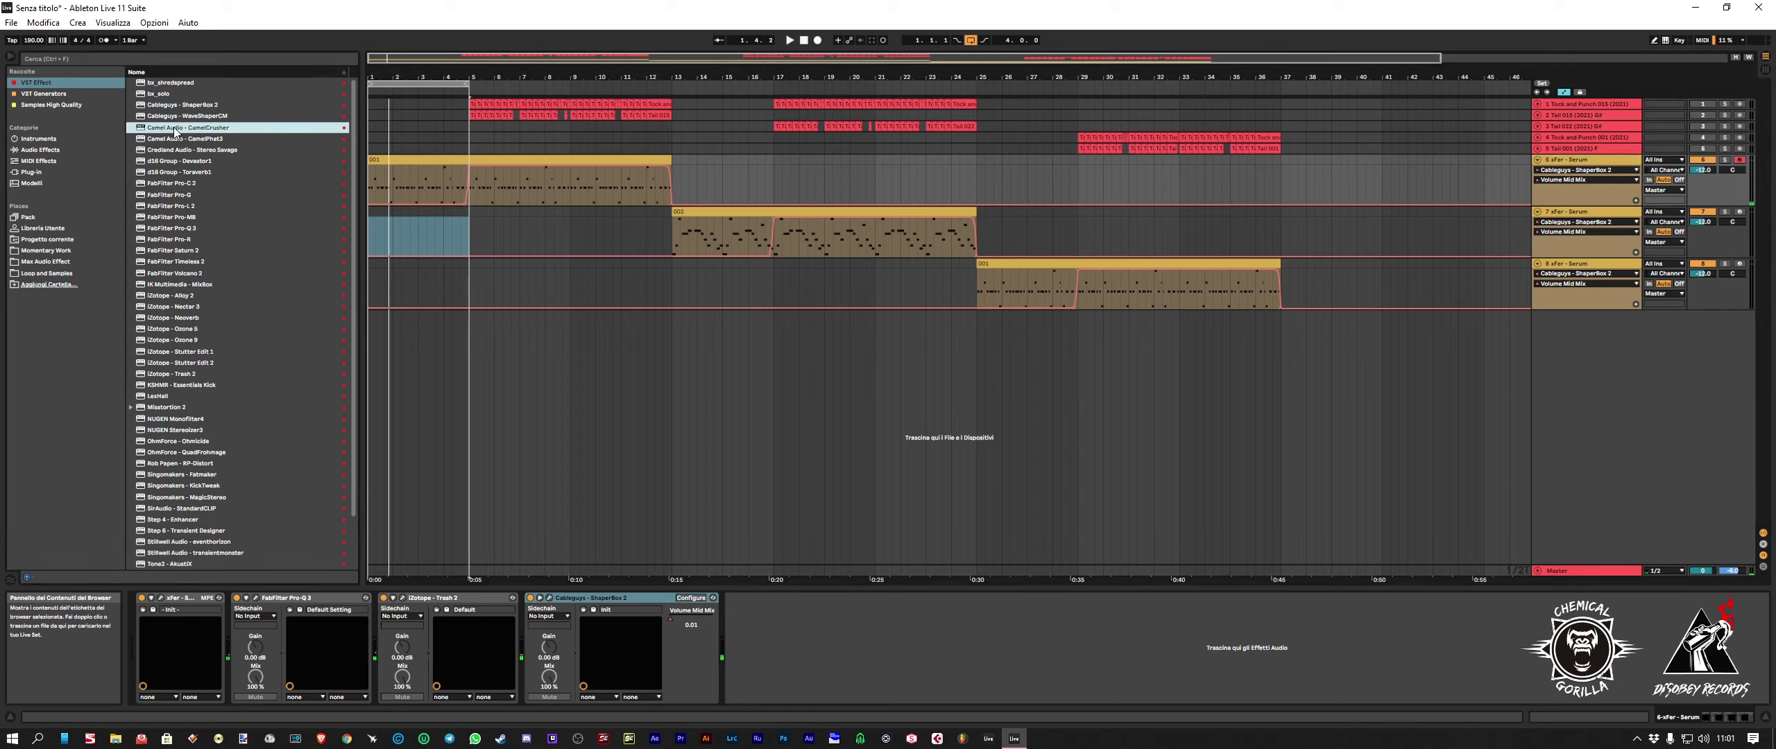
click(174, 140)
click(170, 151)
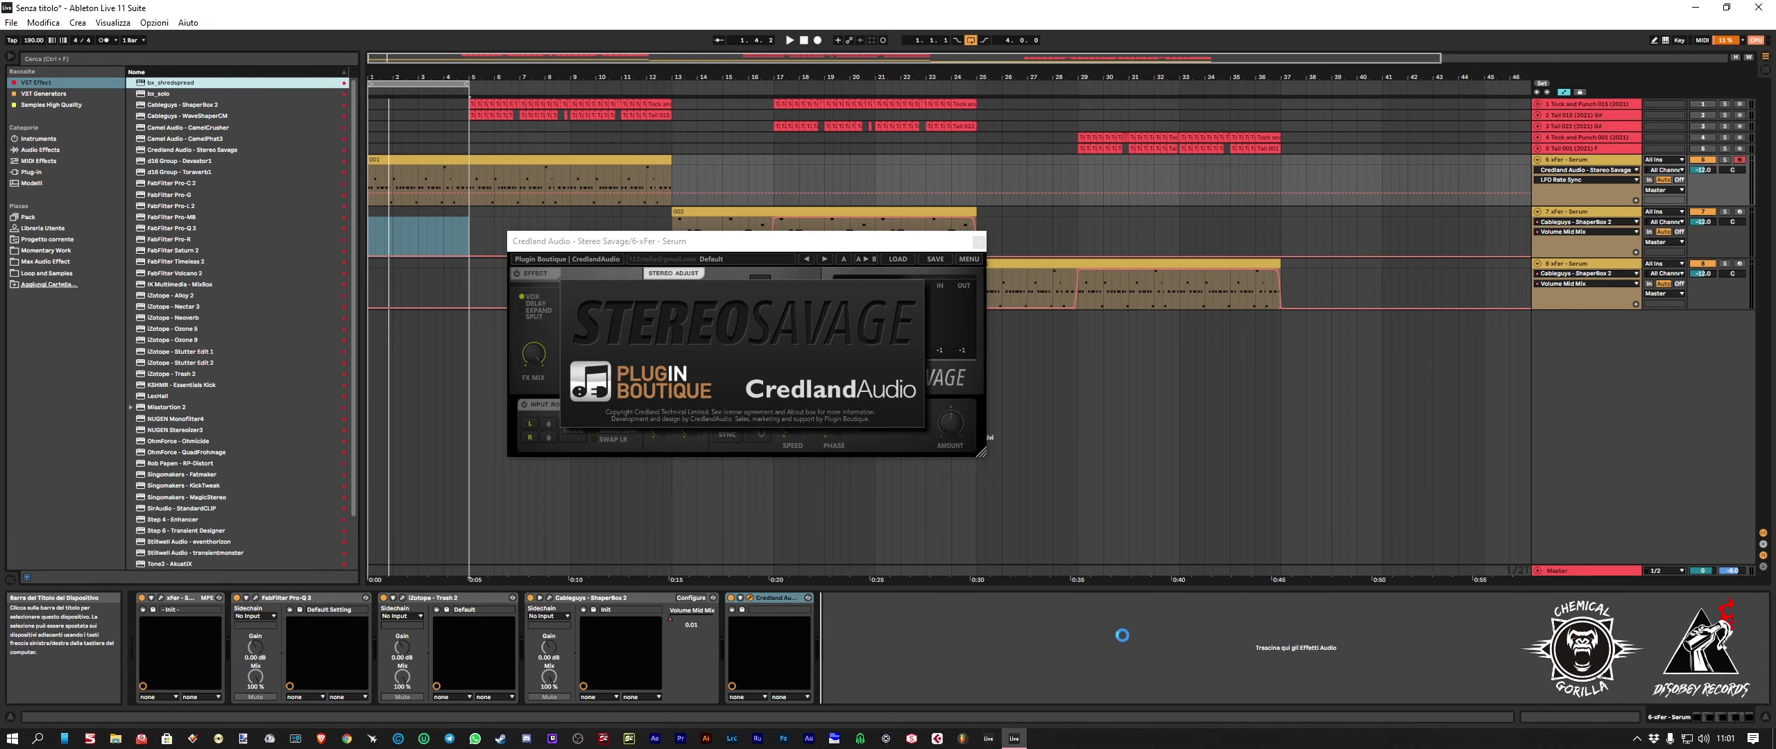
drag(820, 263, 1311, 231)
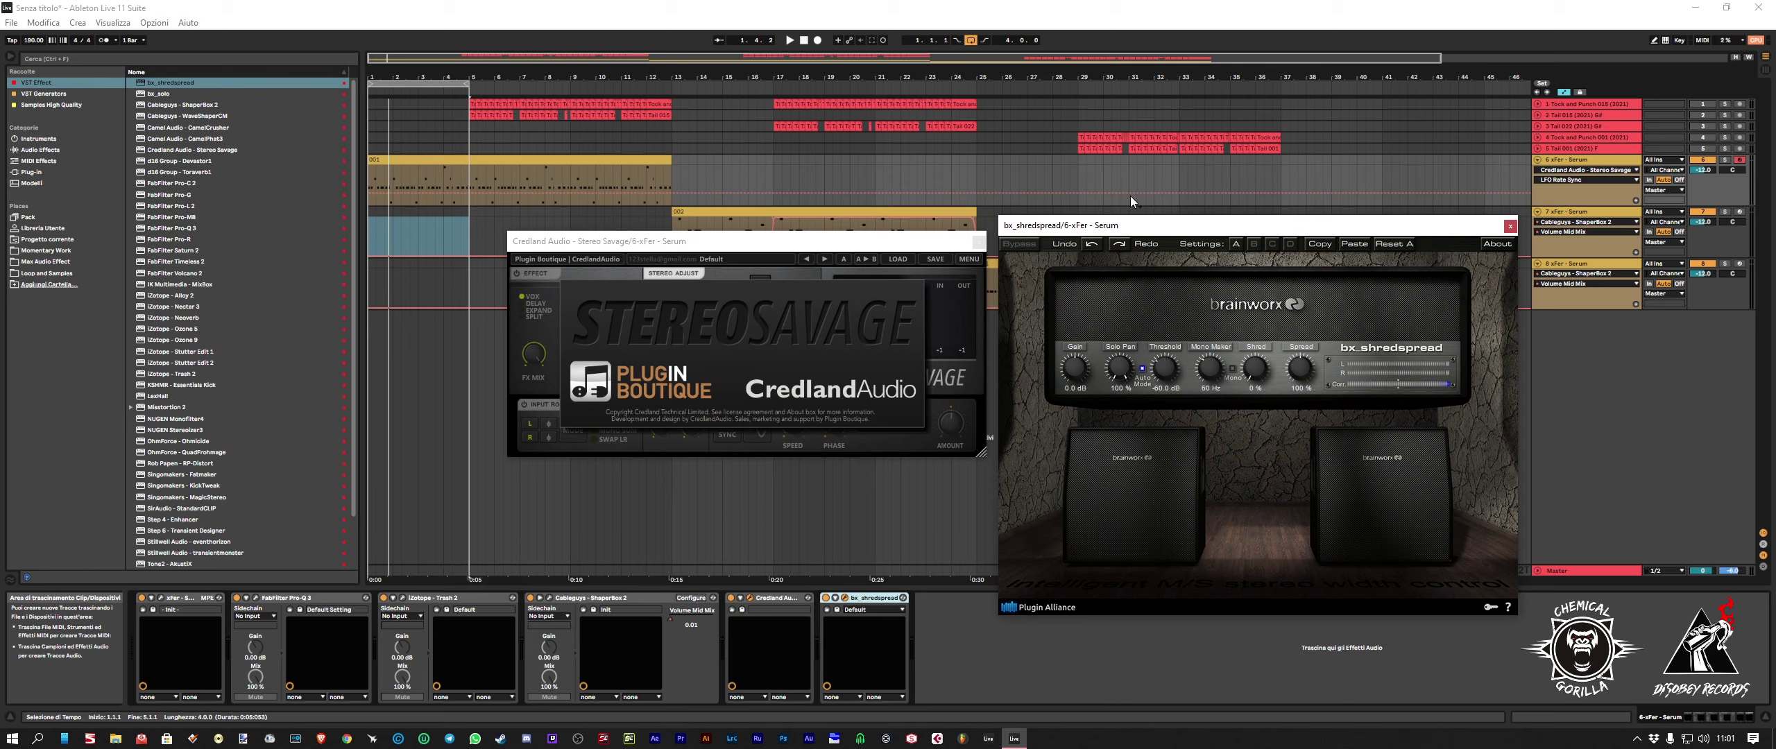
Step: Enable Stereo Savage's synced LFO on pan, adjust its rate and amount, and play the loop to audition it
click(744, 366)
click(666, 406)
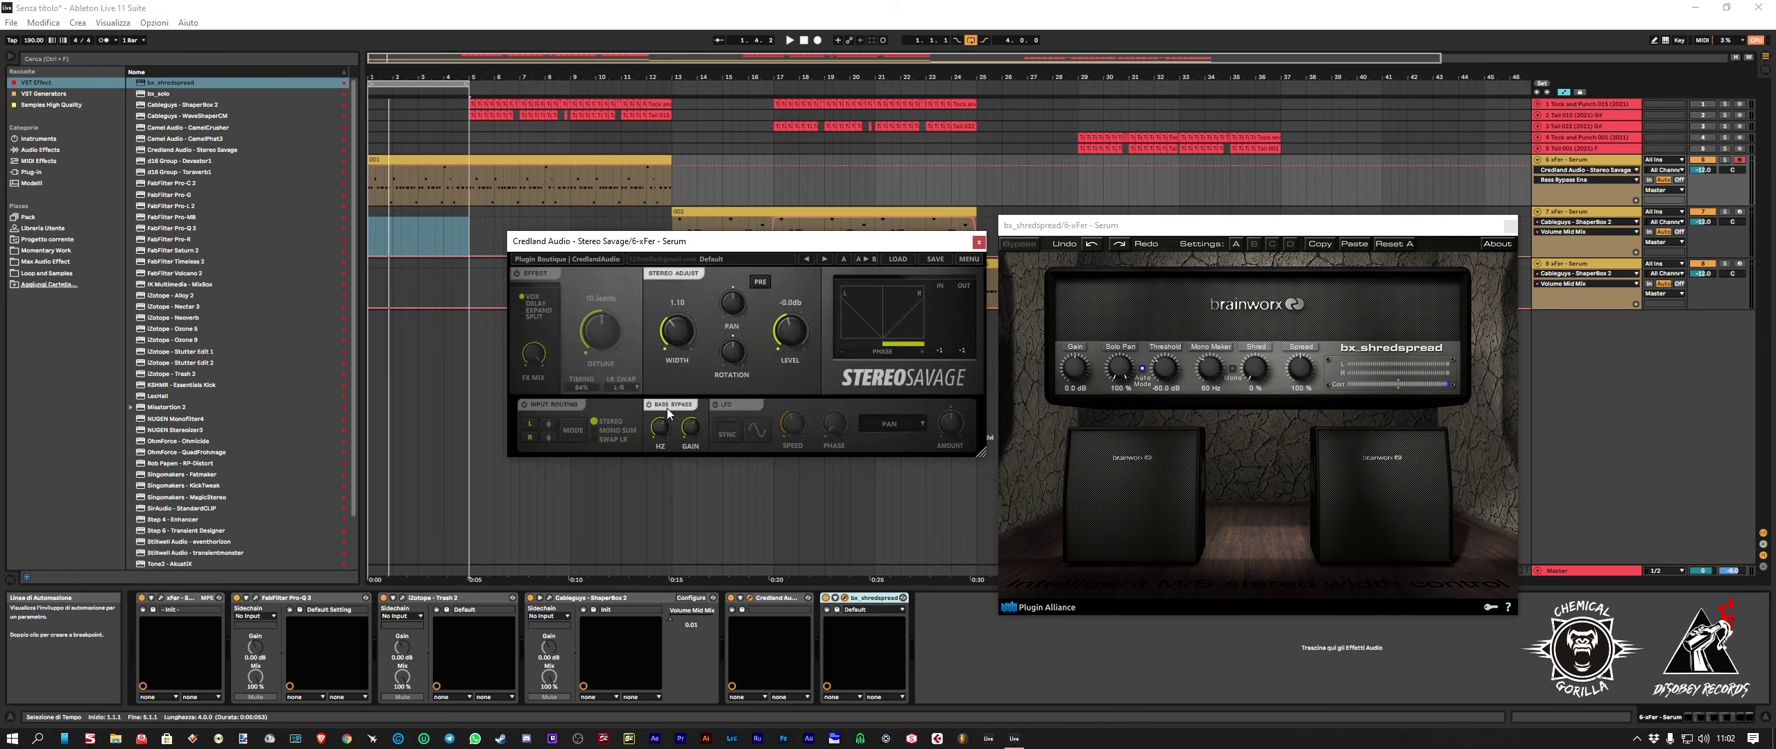
click(724, 404)
click(792, 422)
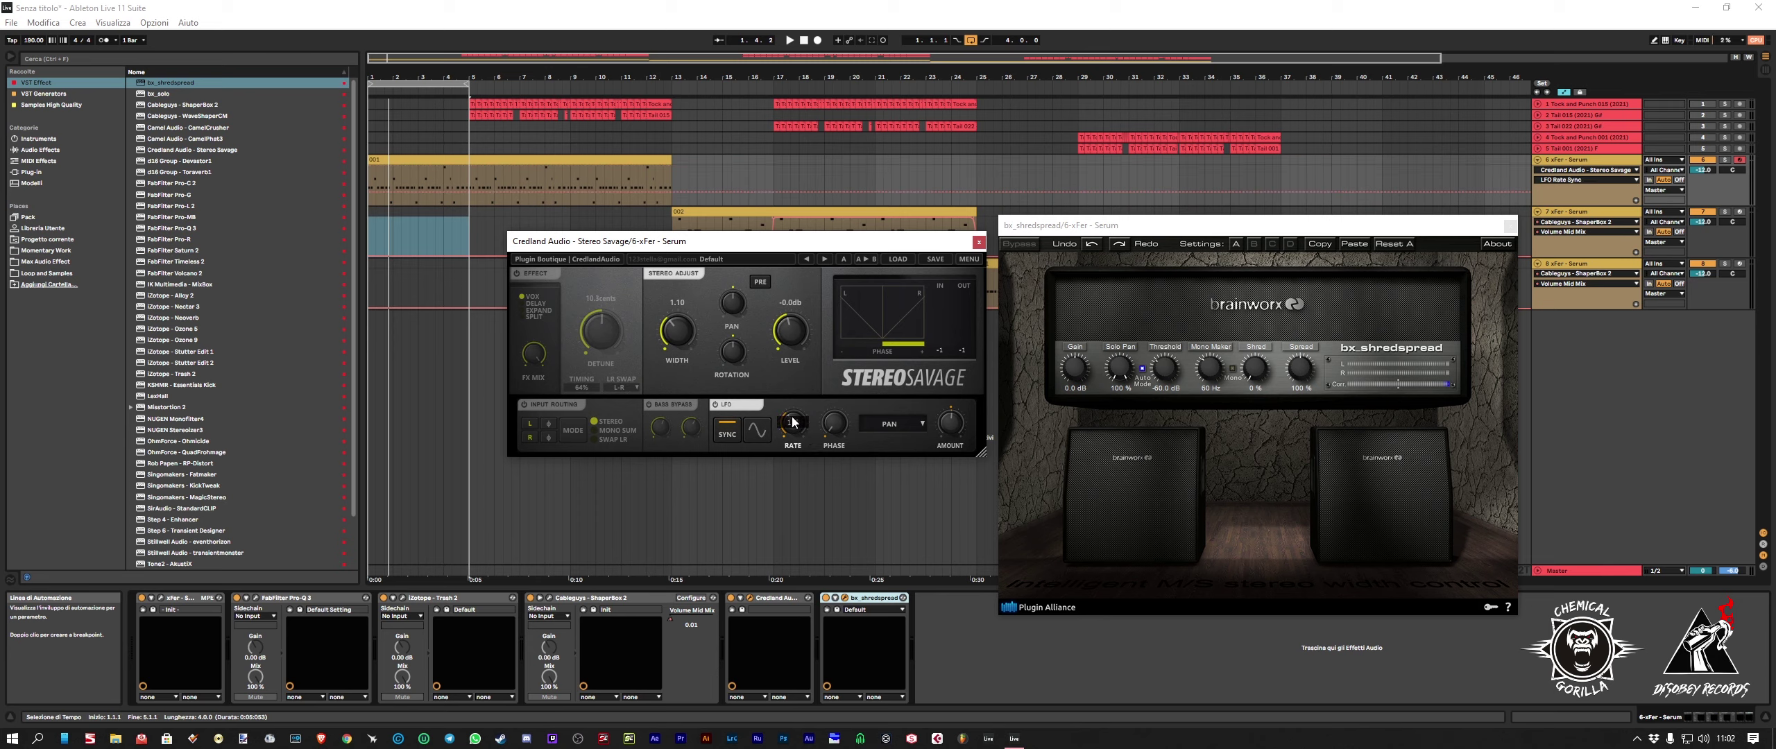
click(947, 424)
key(space)
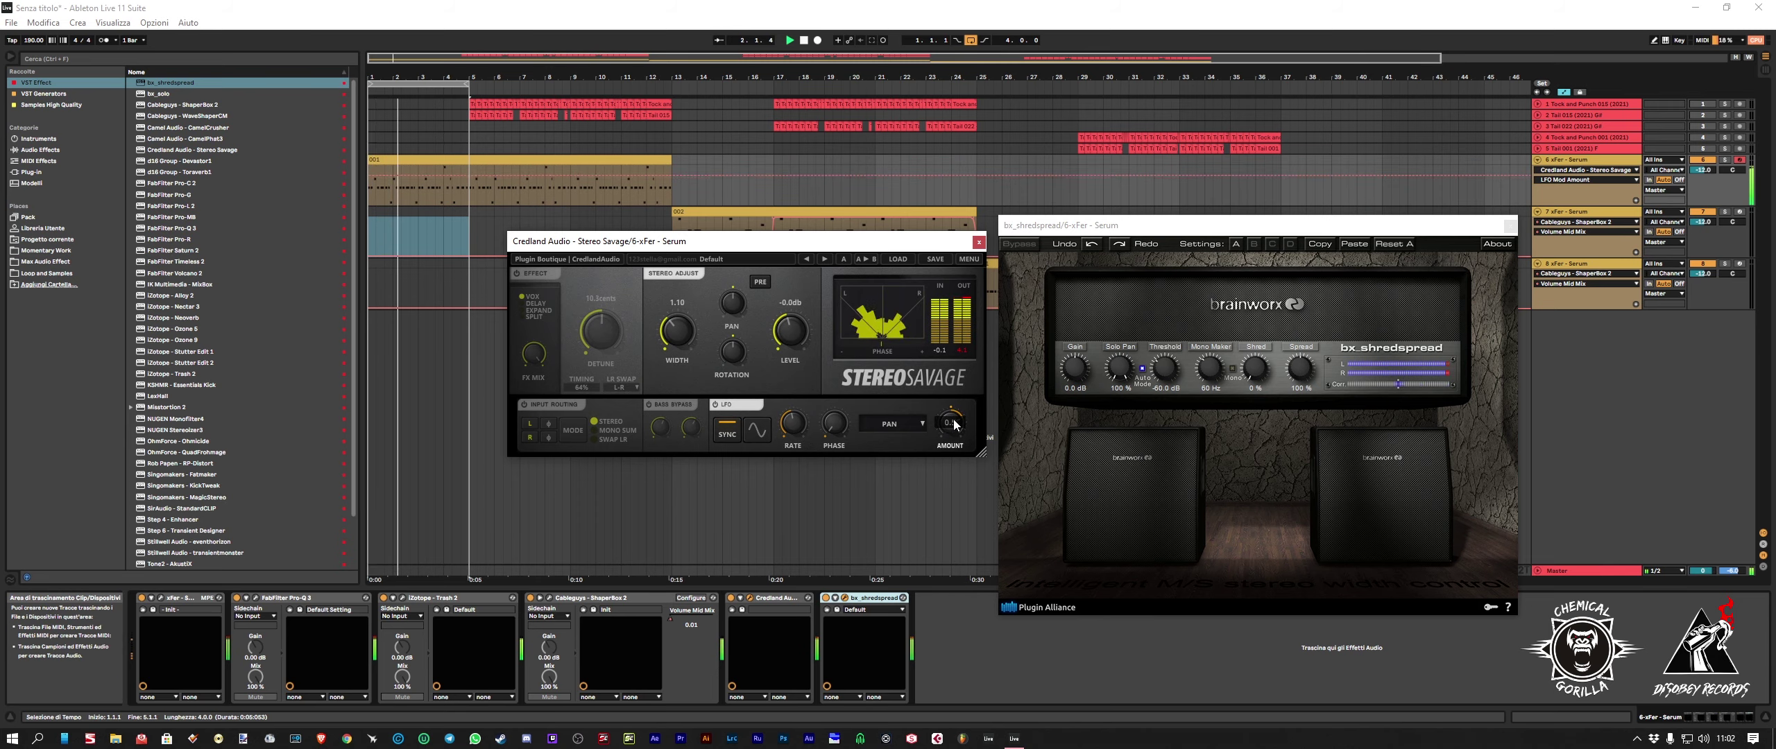
Step: Set Stereo Savage's LFO to modulate rotation, adjust its rate and amount, and set the stereo width to 0.95
click(796, 424)
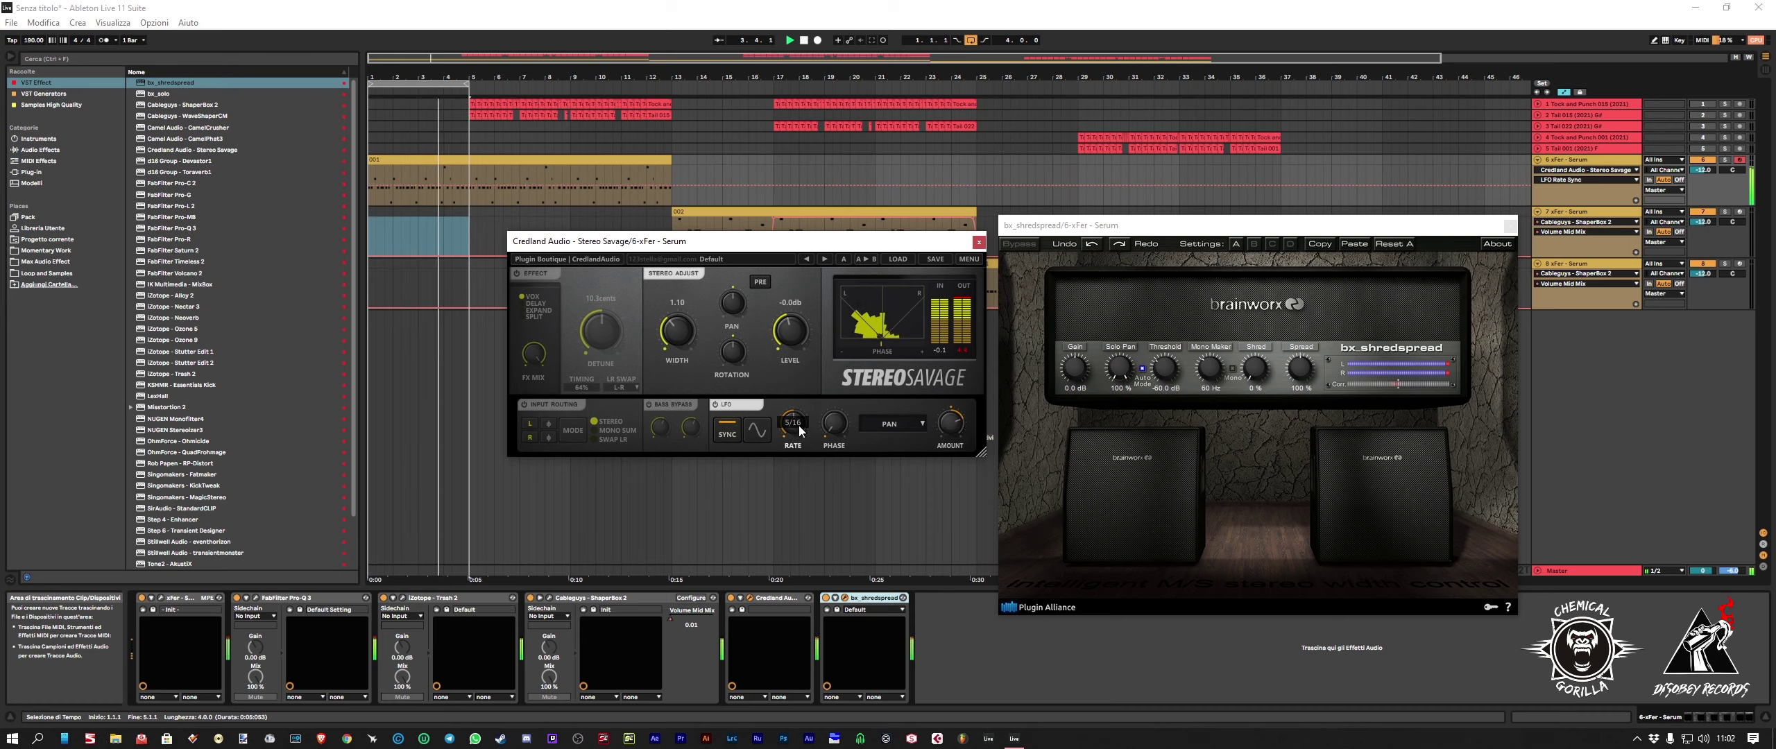
click(908, 428)
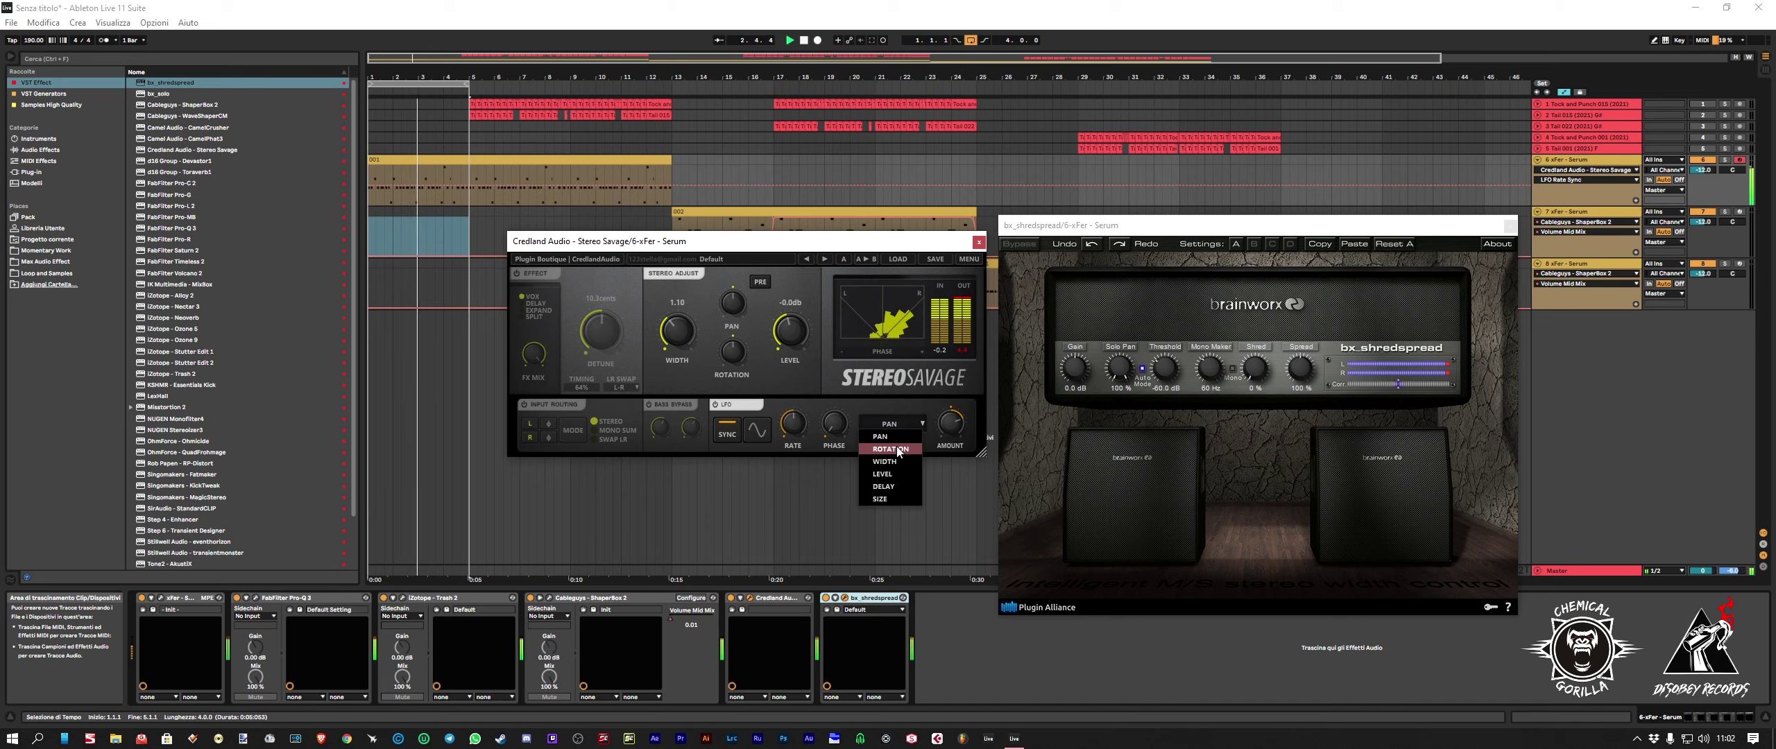
click(897, 449)
drag(957, 431, 957, 455)
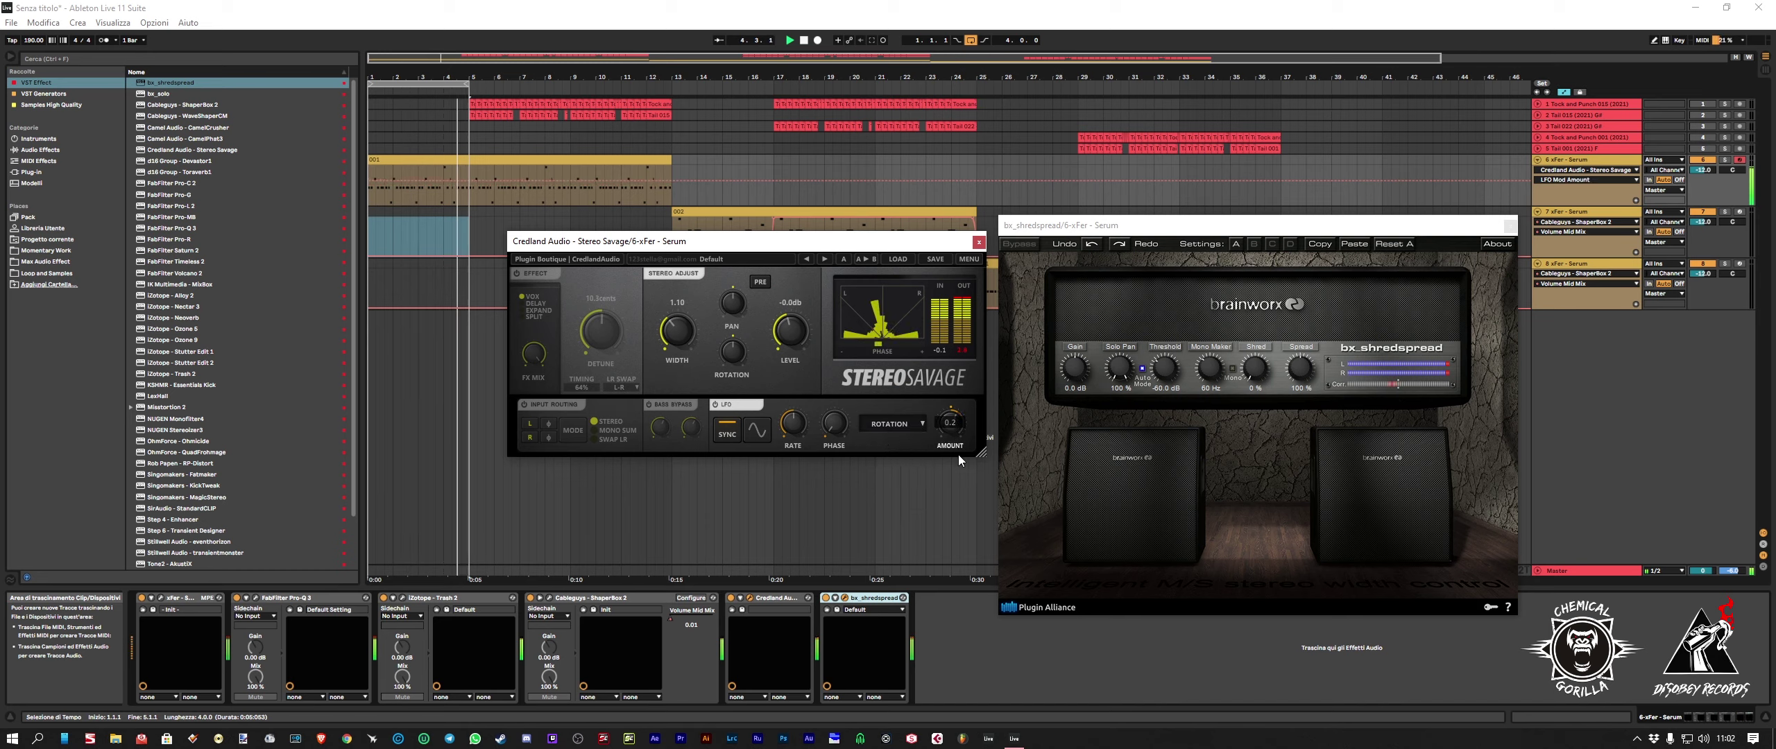
drag(683, 340, 685, 350)
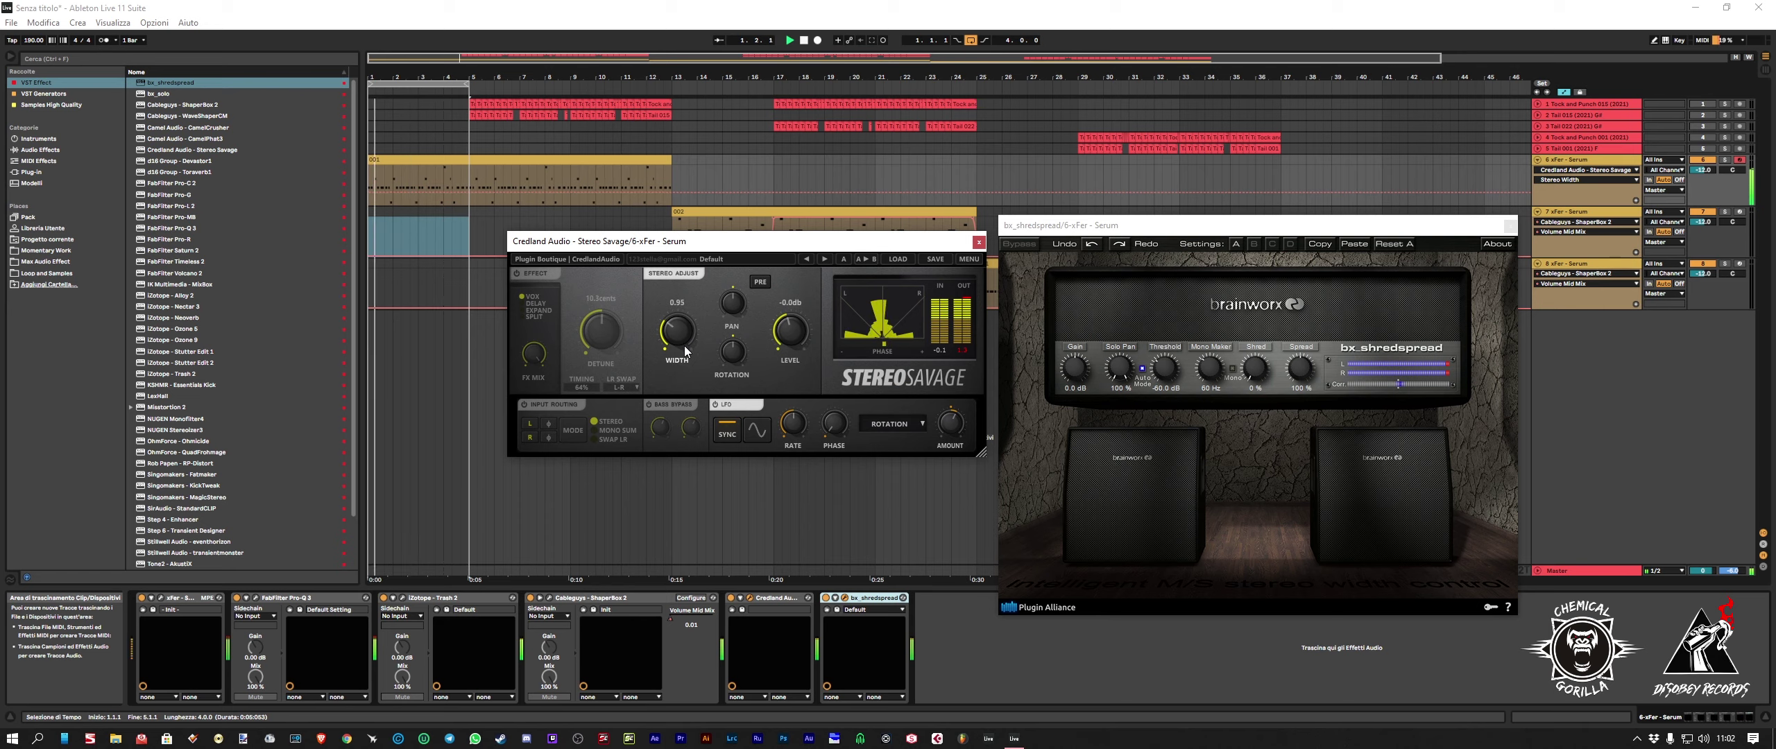
Step: Copy Stereo Savage and bx_shredspread from the first Serum track to the end of the second and third Serum tracks' device chains
click(979, 244)
click(785, 598)
shift+click(863, 598)
right_click(864, 598)
click(886, 609)
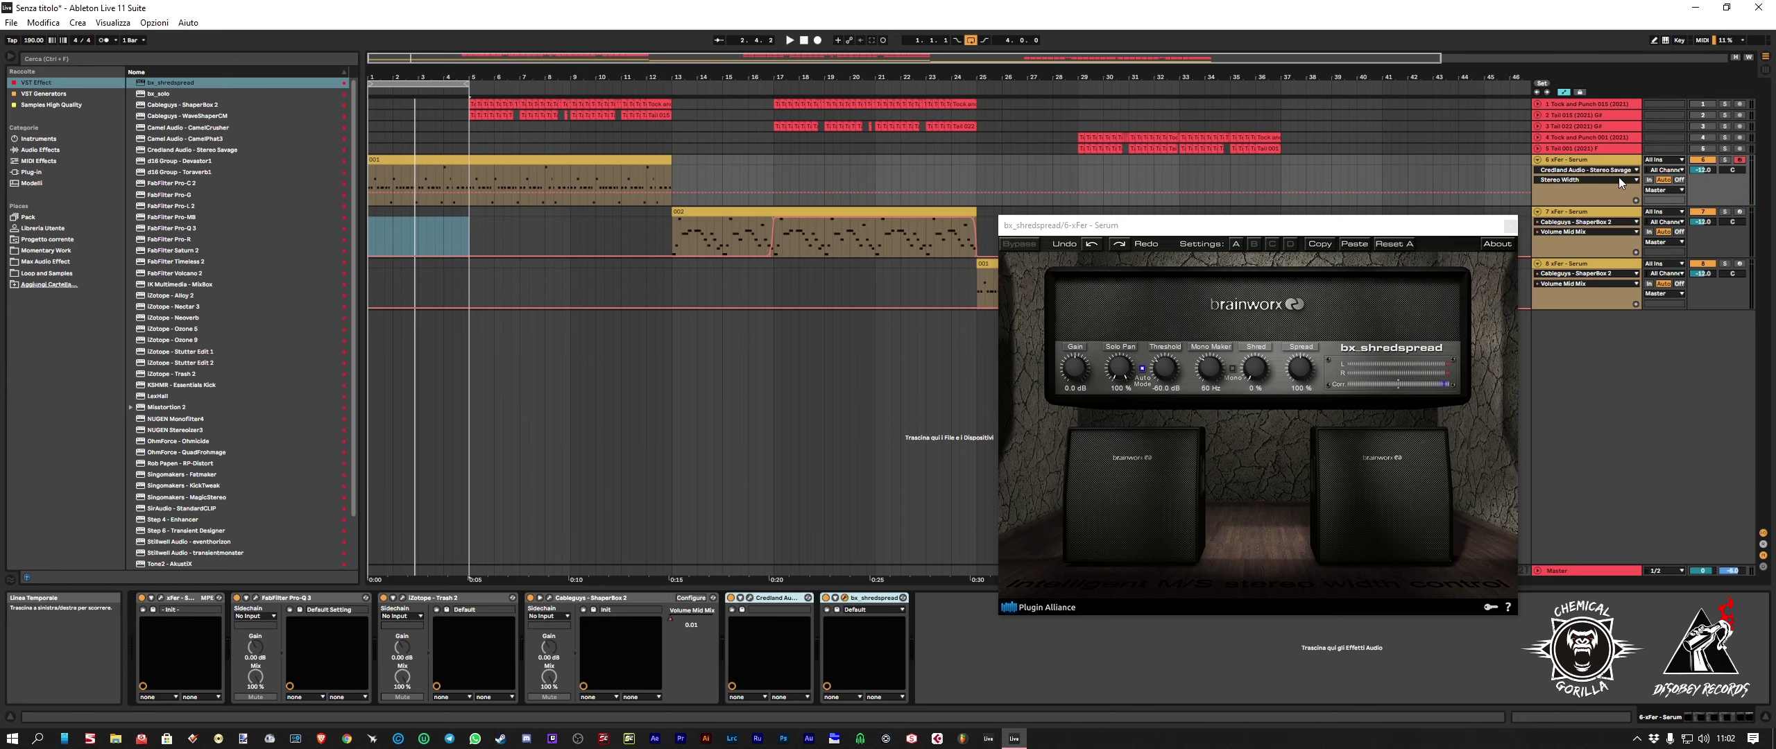
click(1581, 164)
click(1587, 235)
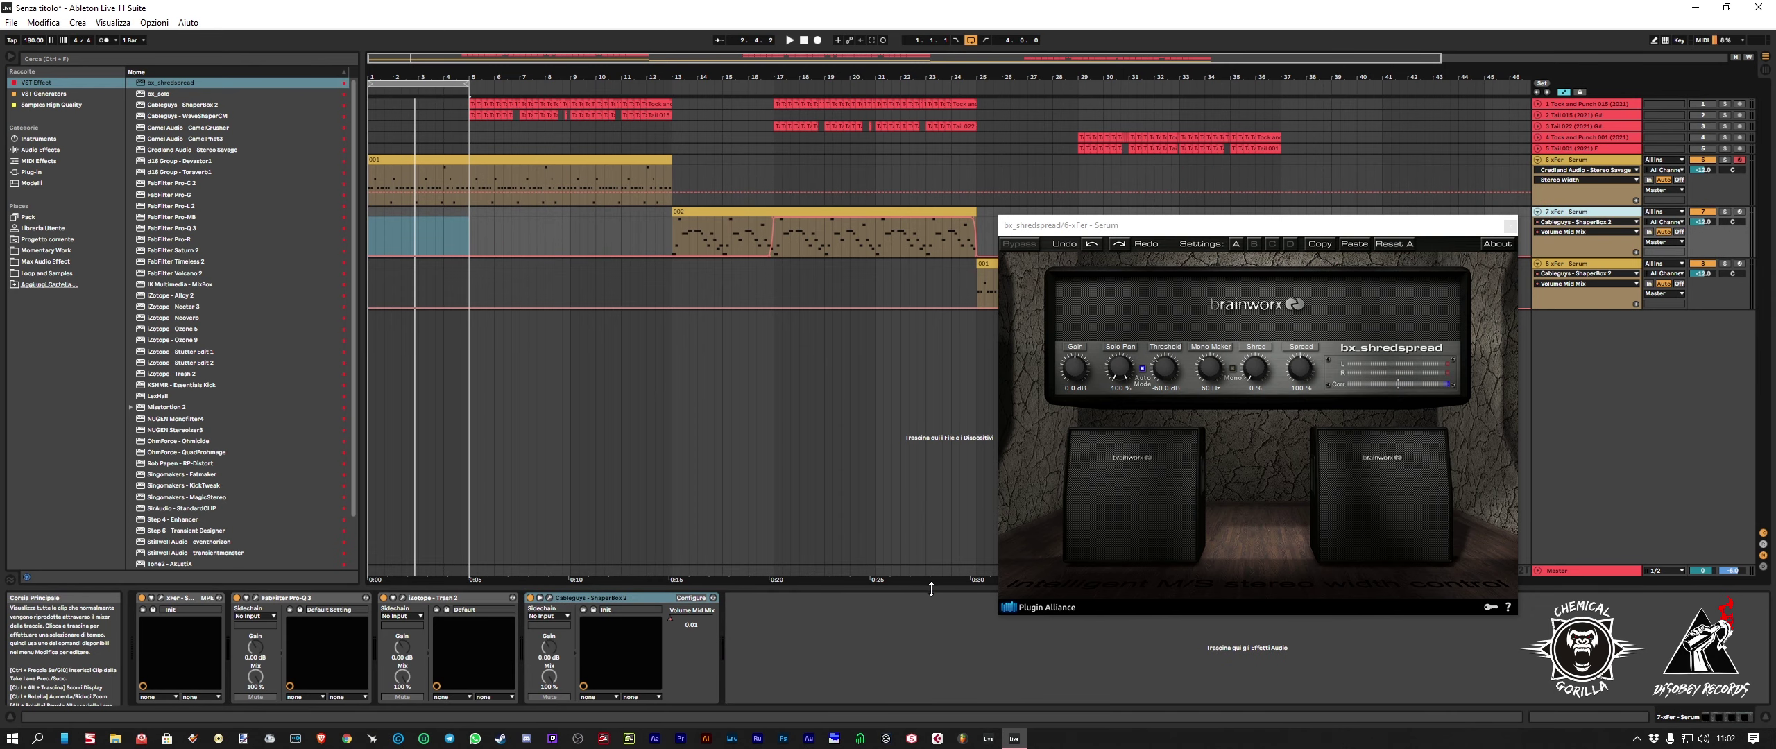
right_click(872, 629)
click(894, 636)
click(1565, 268)
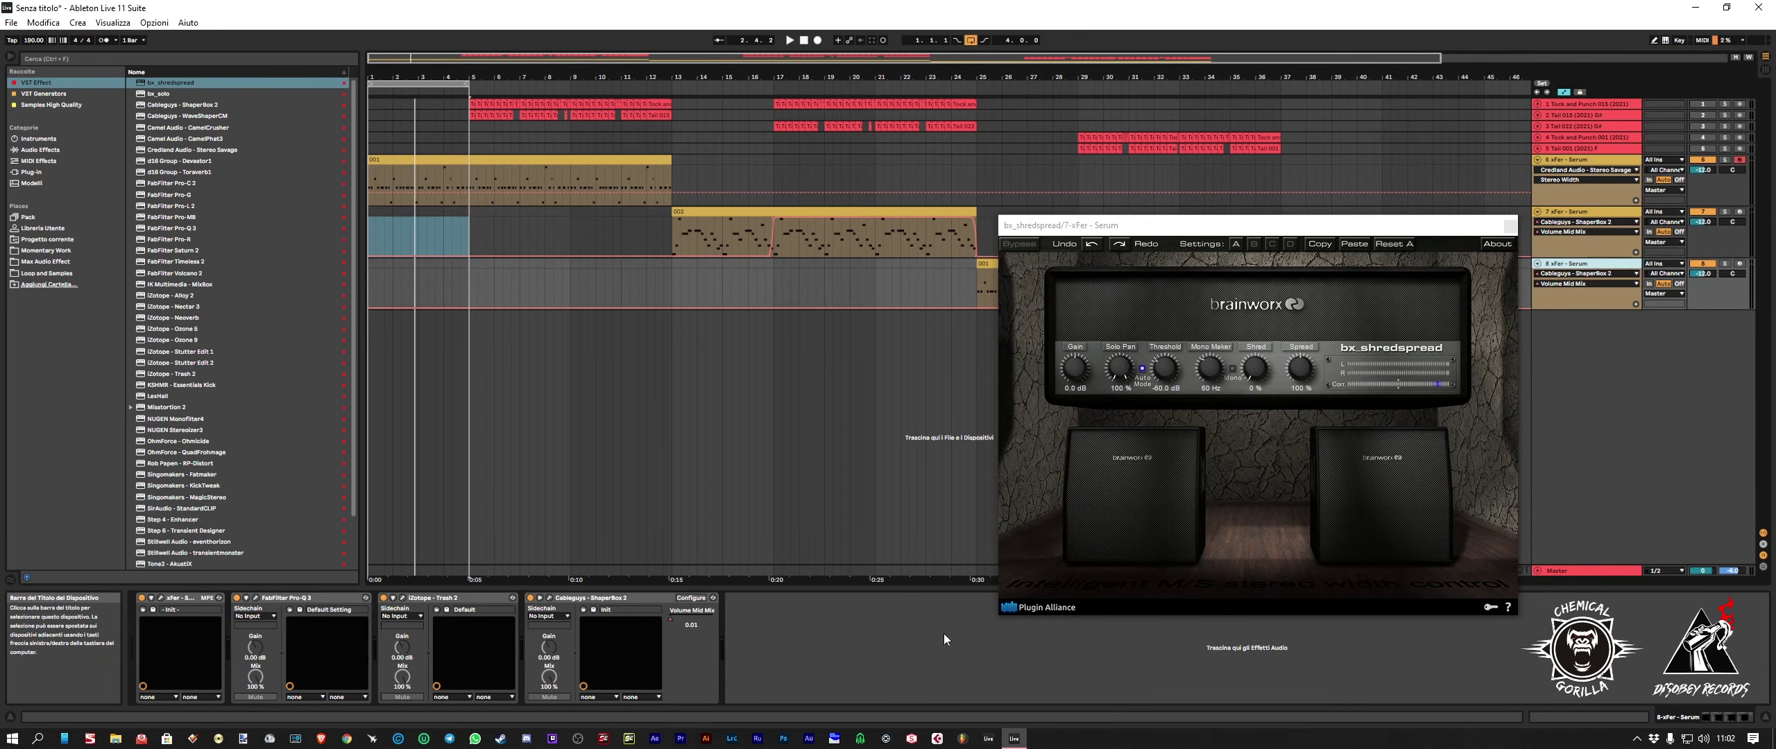
click(945, 639)
key(ctrl+v)
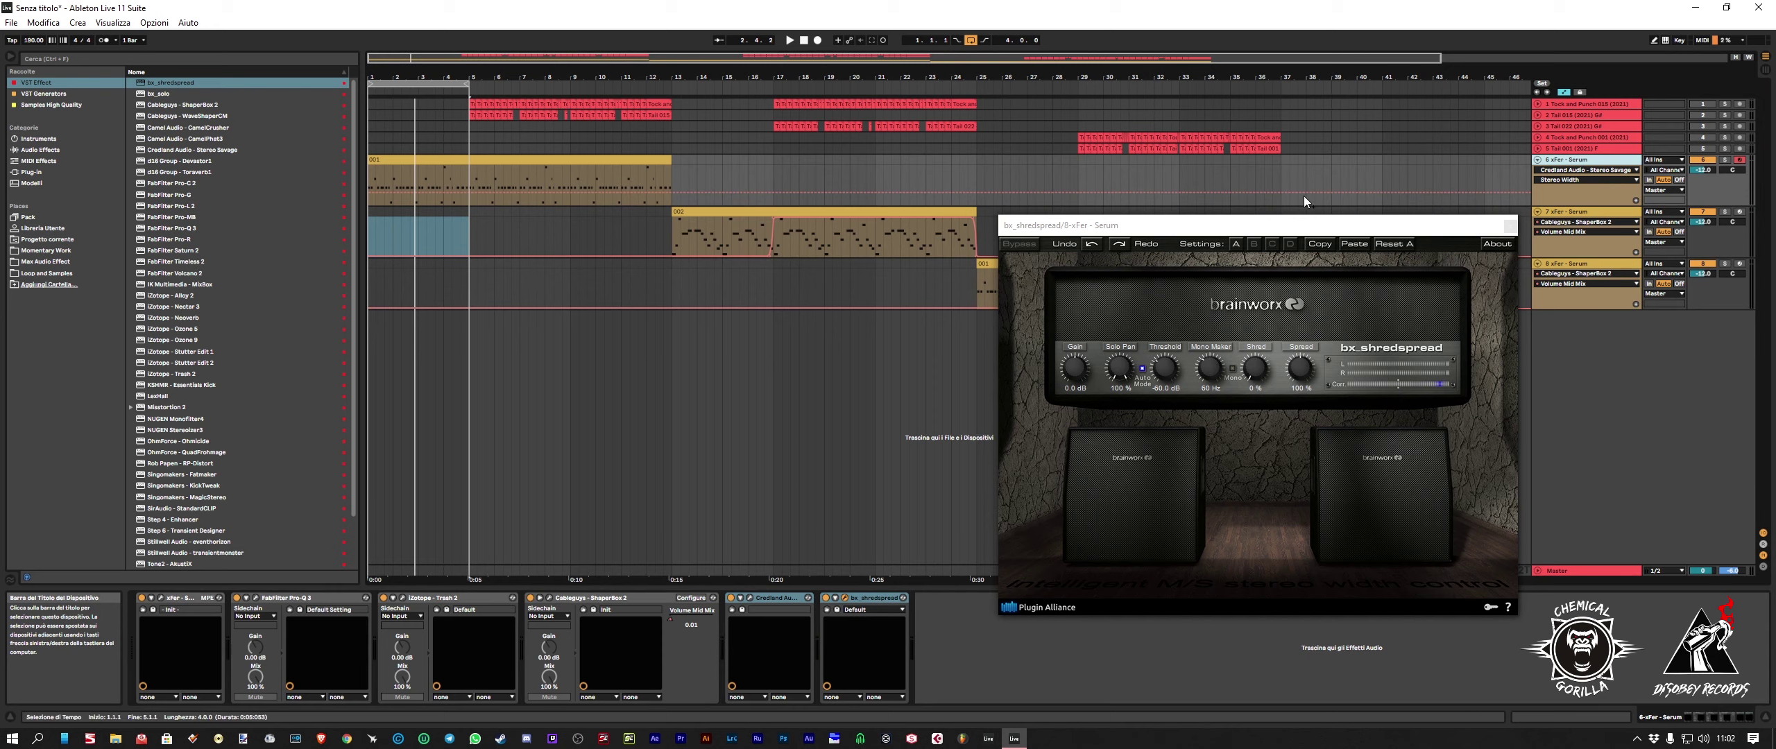
Step: Set the reverb mix in the first track's Serum effects to 33% and close the plug-in window
click(161, 598)
click(663, 219)
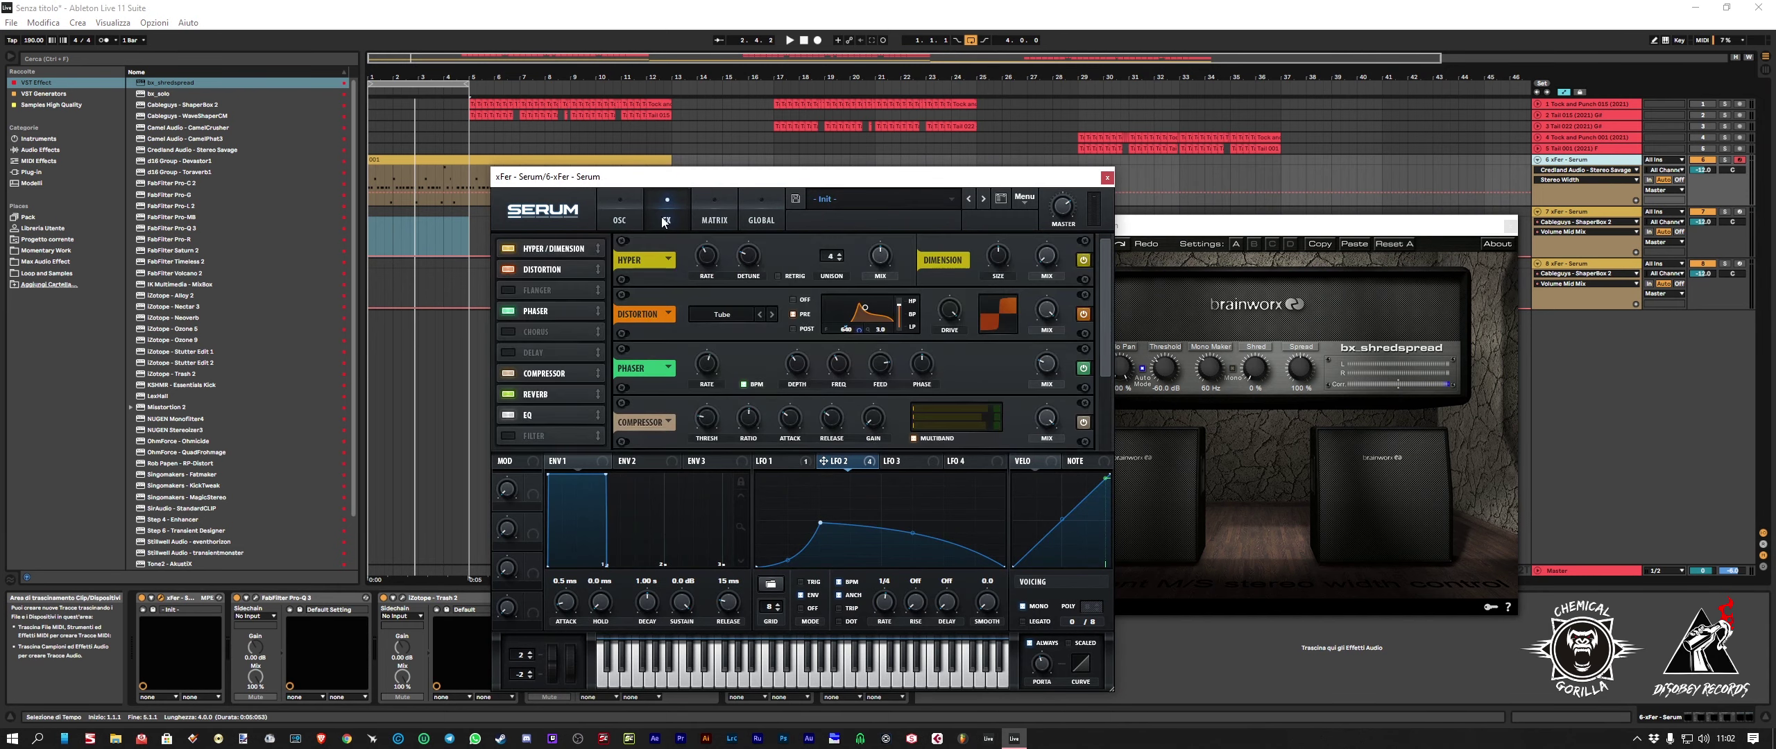
click(535, 394)
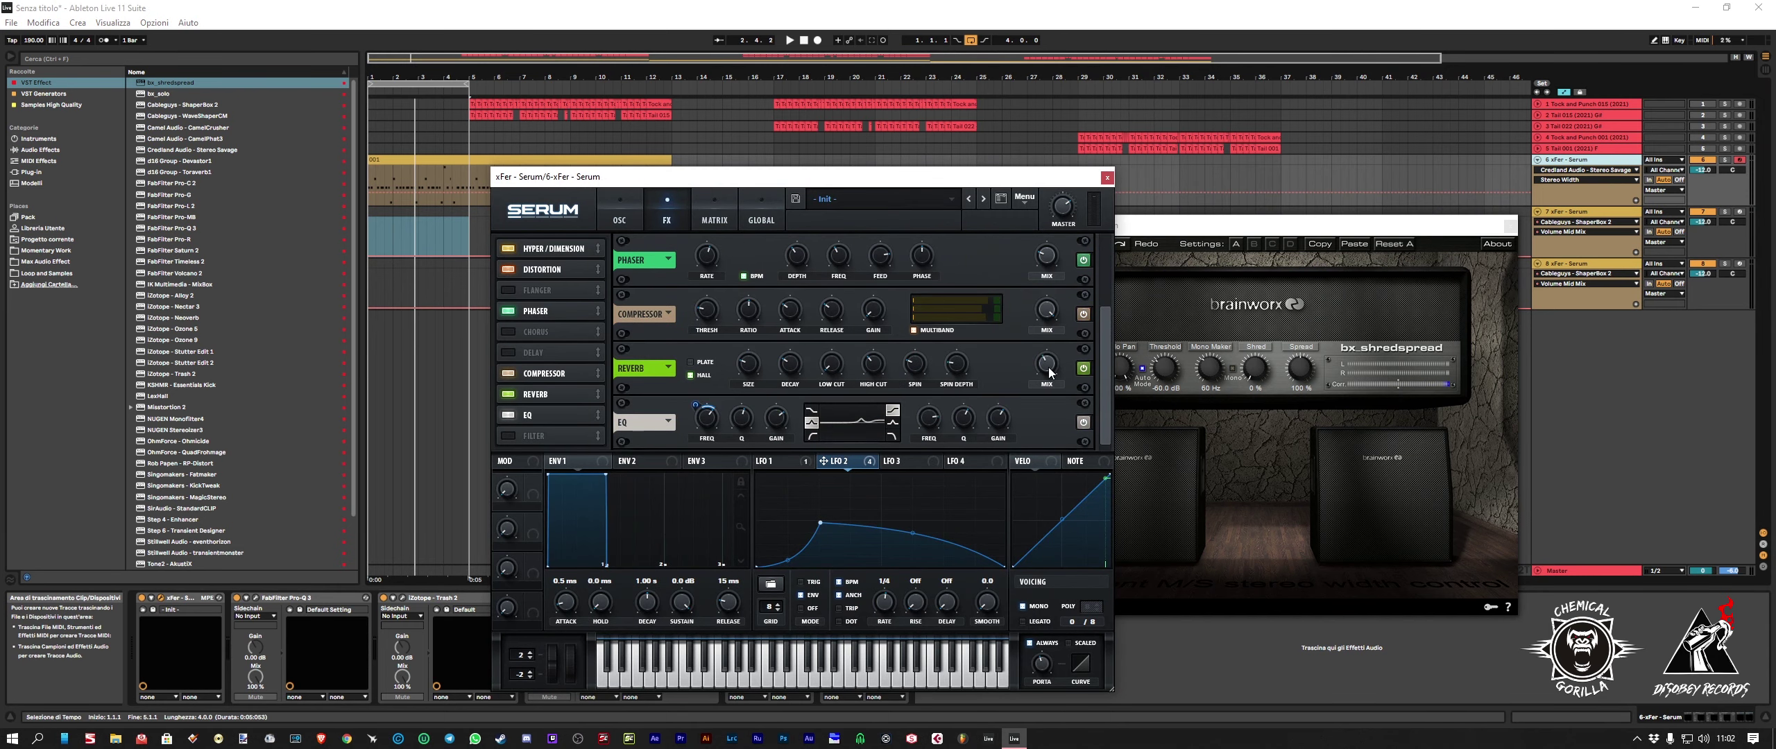
drag(1049, 367, 1049, 376)
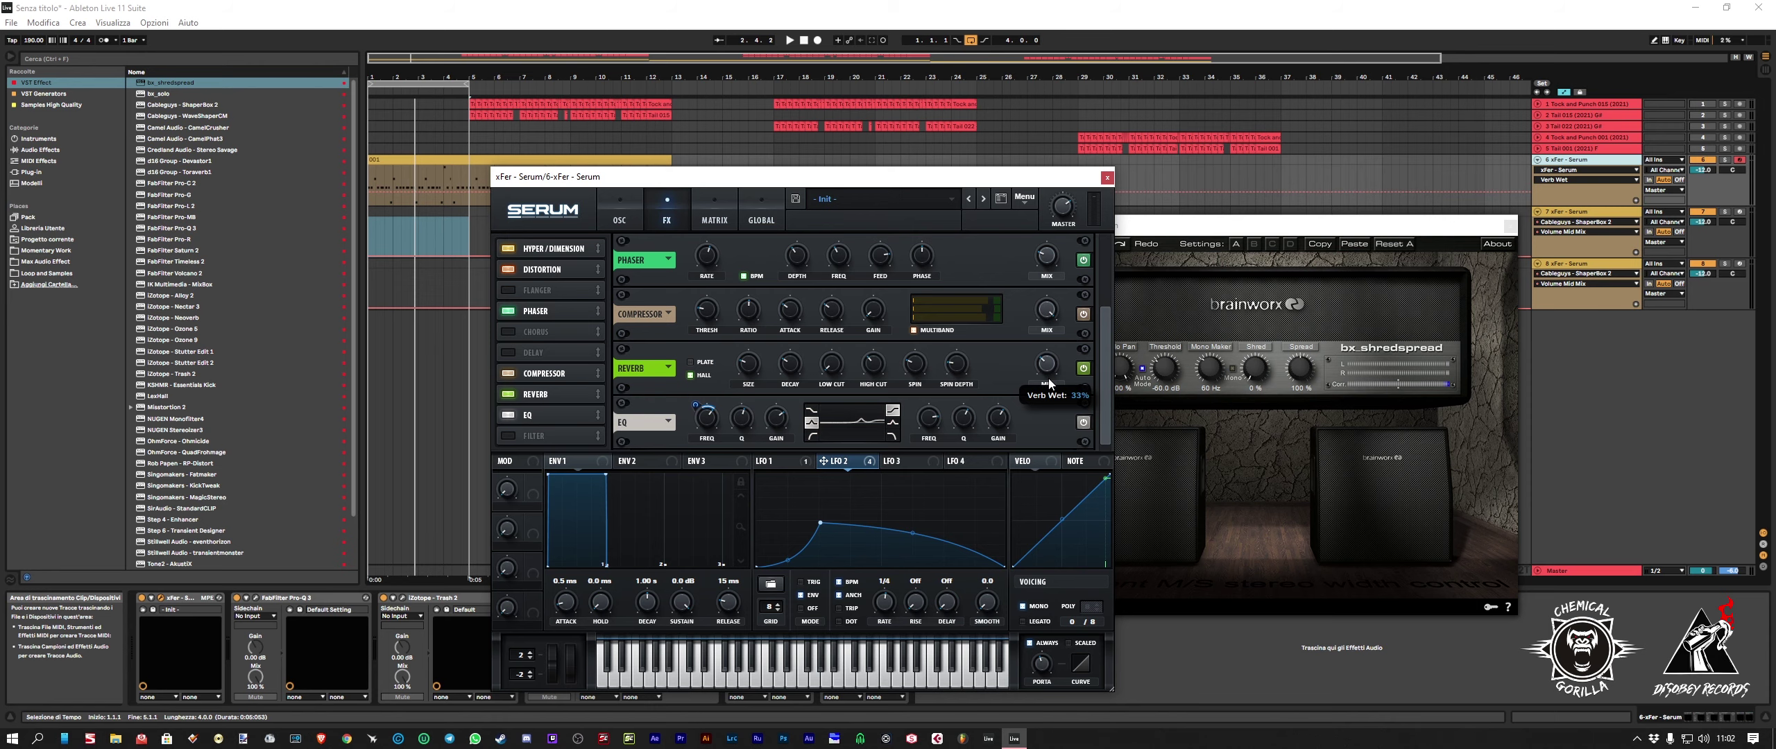
click(1107, 179)
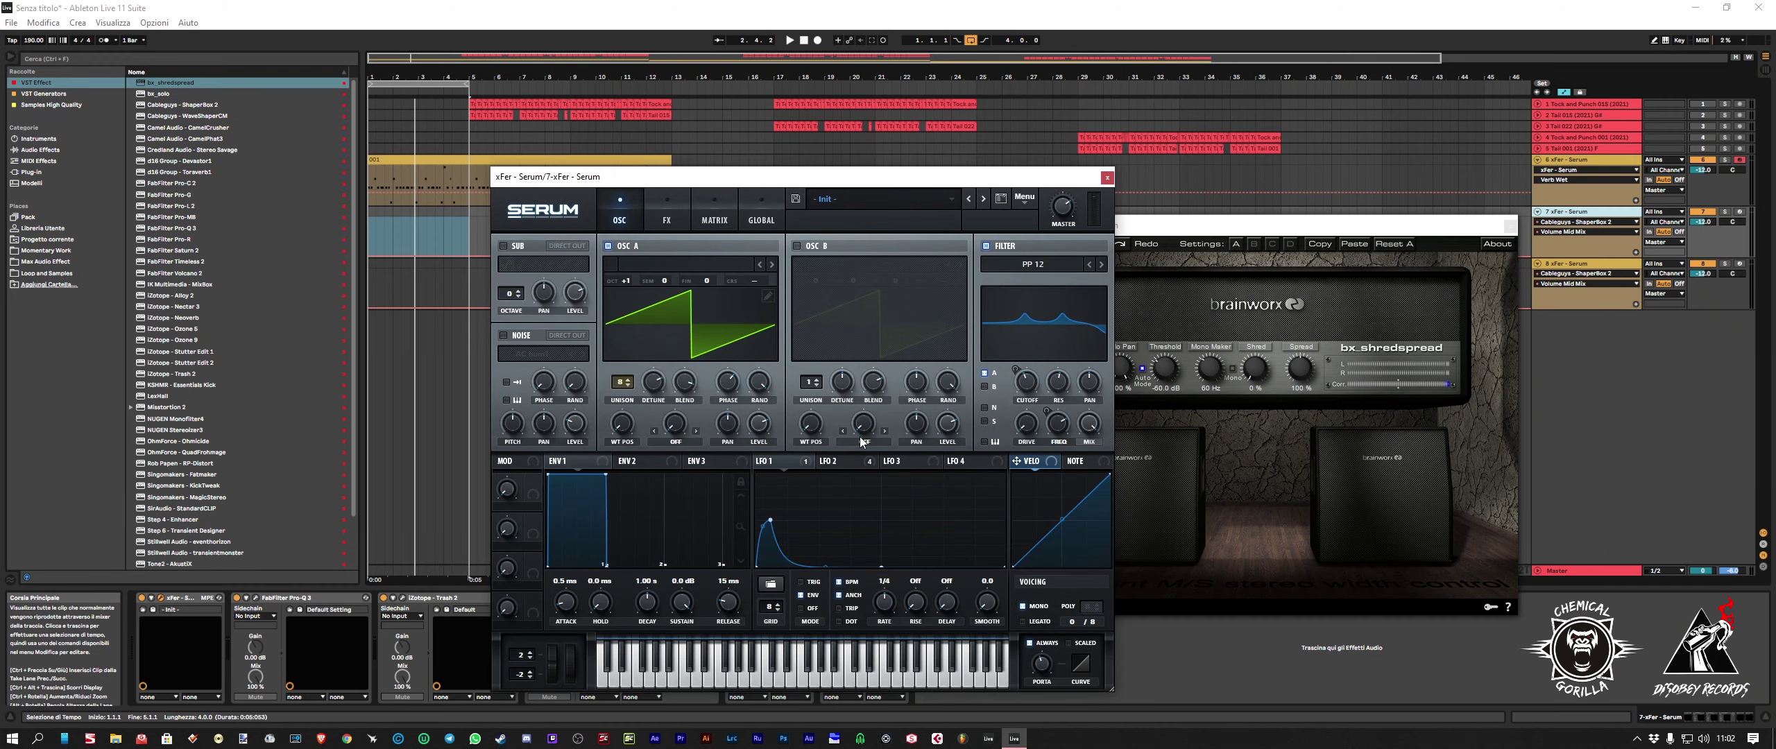
Step: Set the reverb mix in the second track's Serum effects to 30% and close the plug-in window
click(666, 211)
click(535, 396)
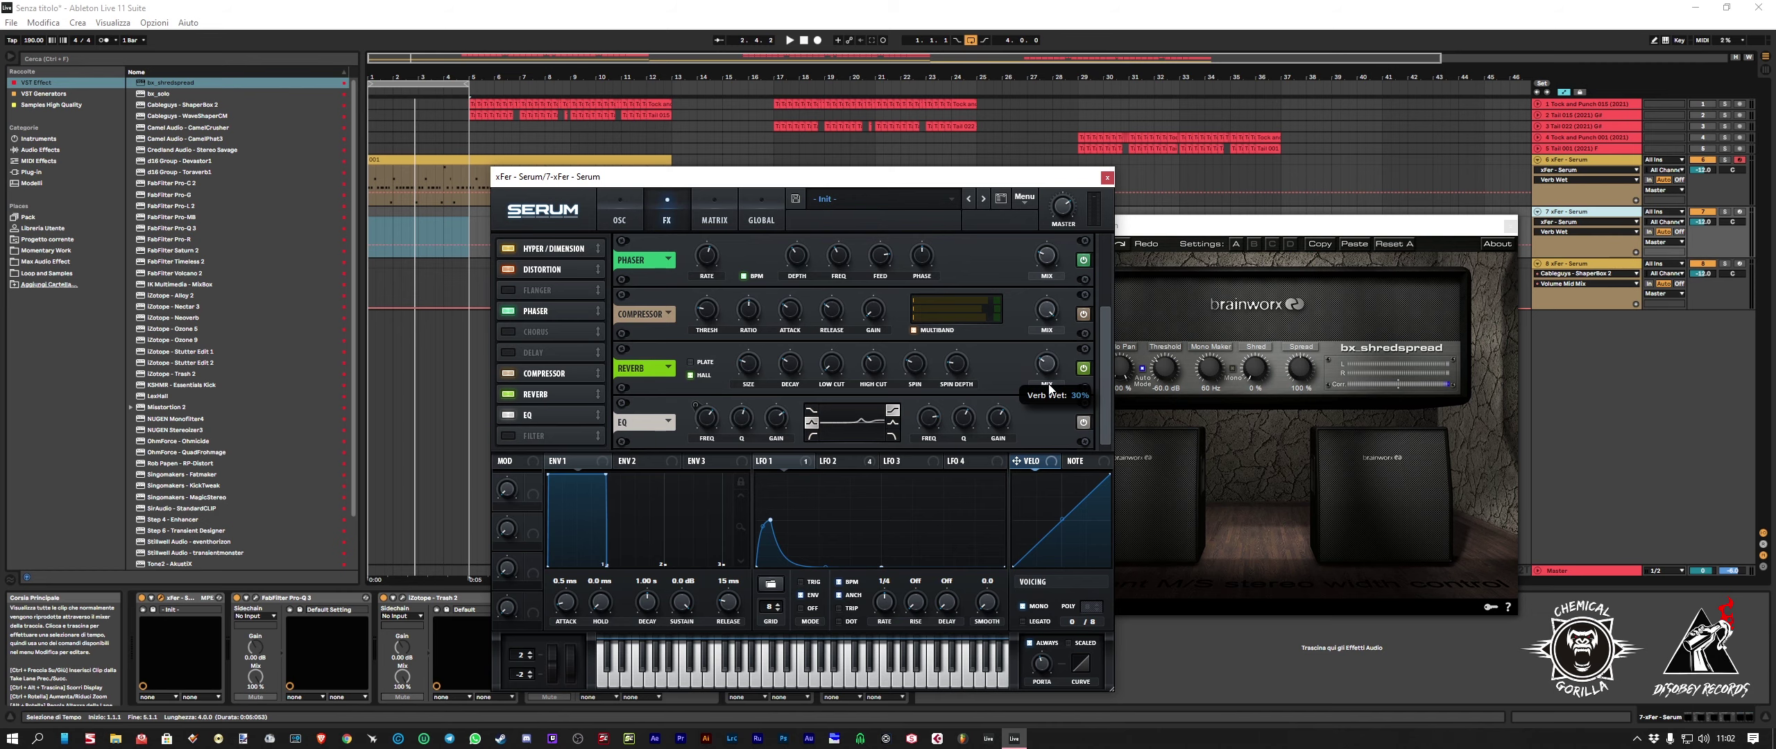
click(1107, 178)
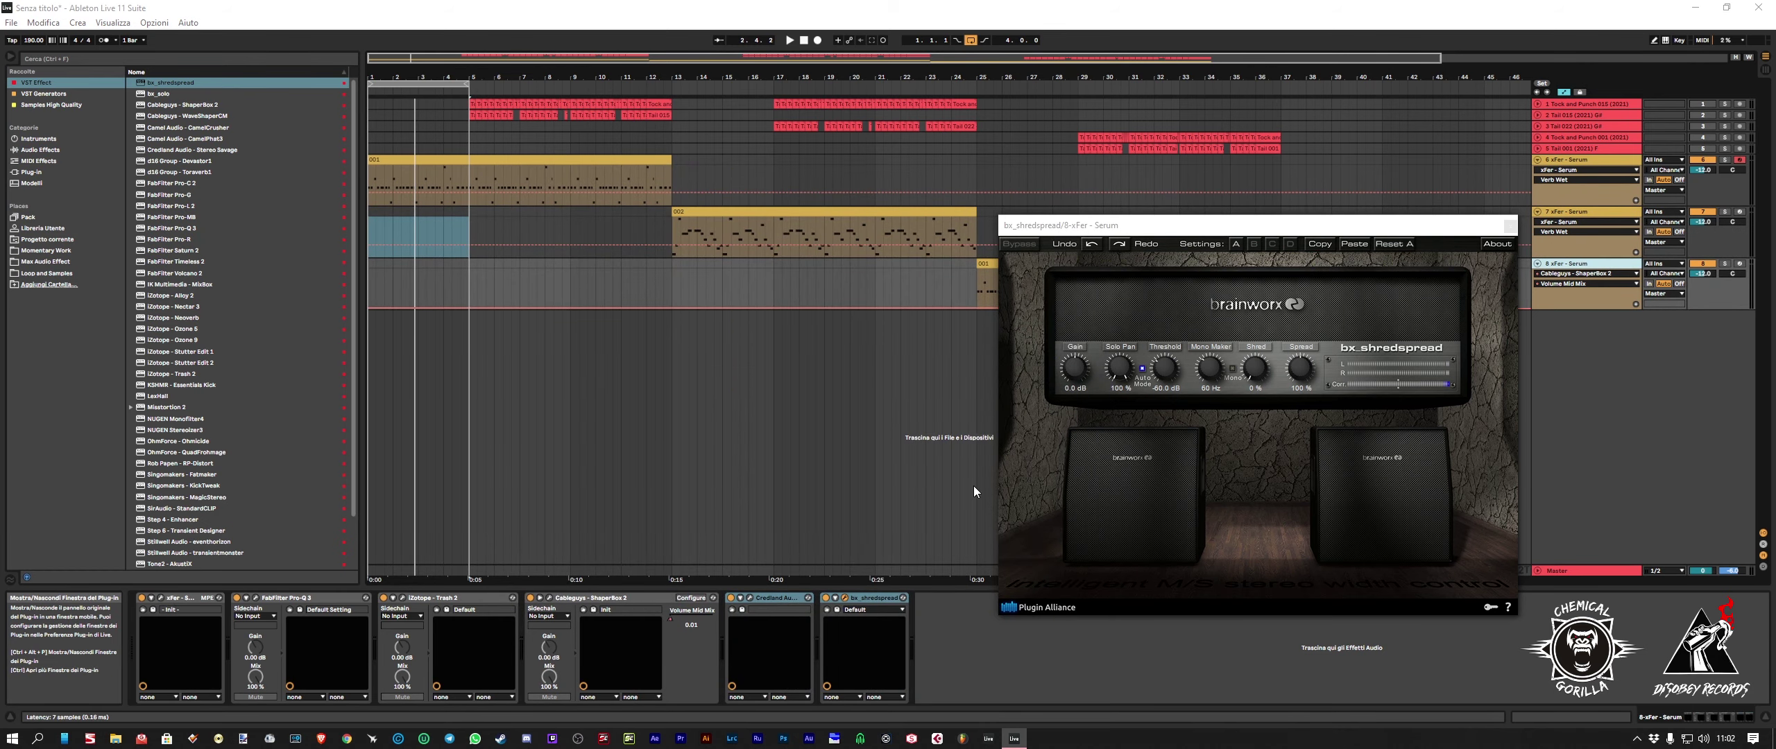
Step: Open Serum on the third track, set its reverb mix to 29%, and close the plug-in window
key(ctrl+alt+p)
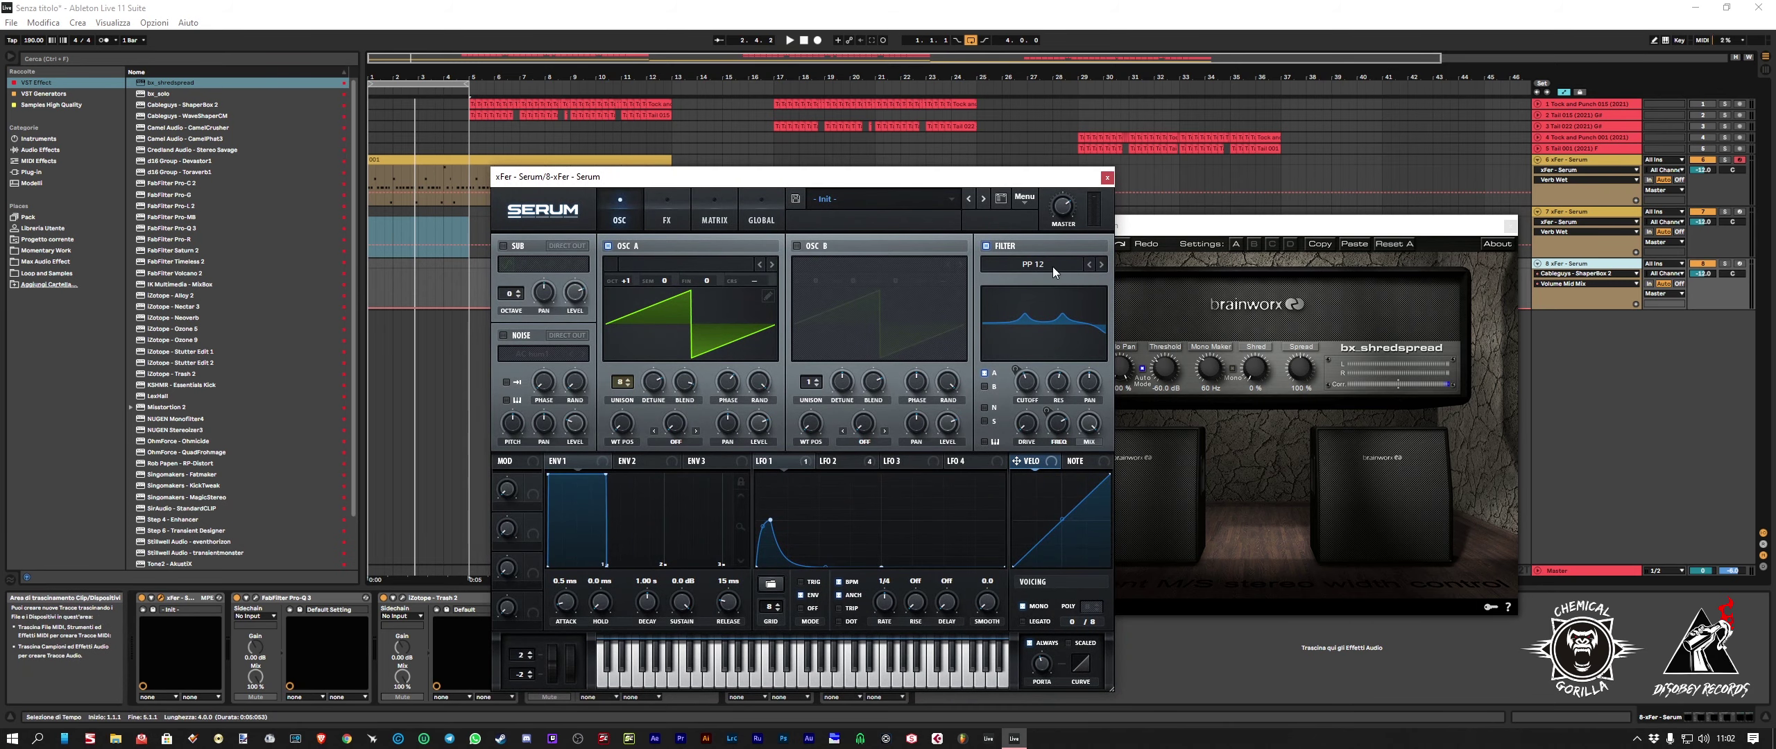
click(669, 220)
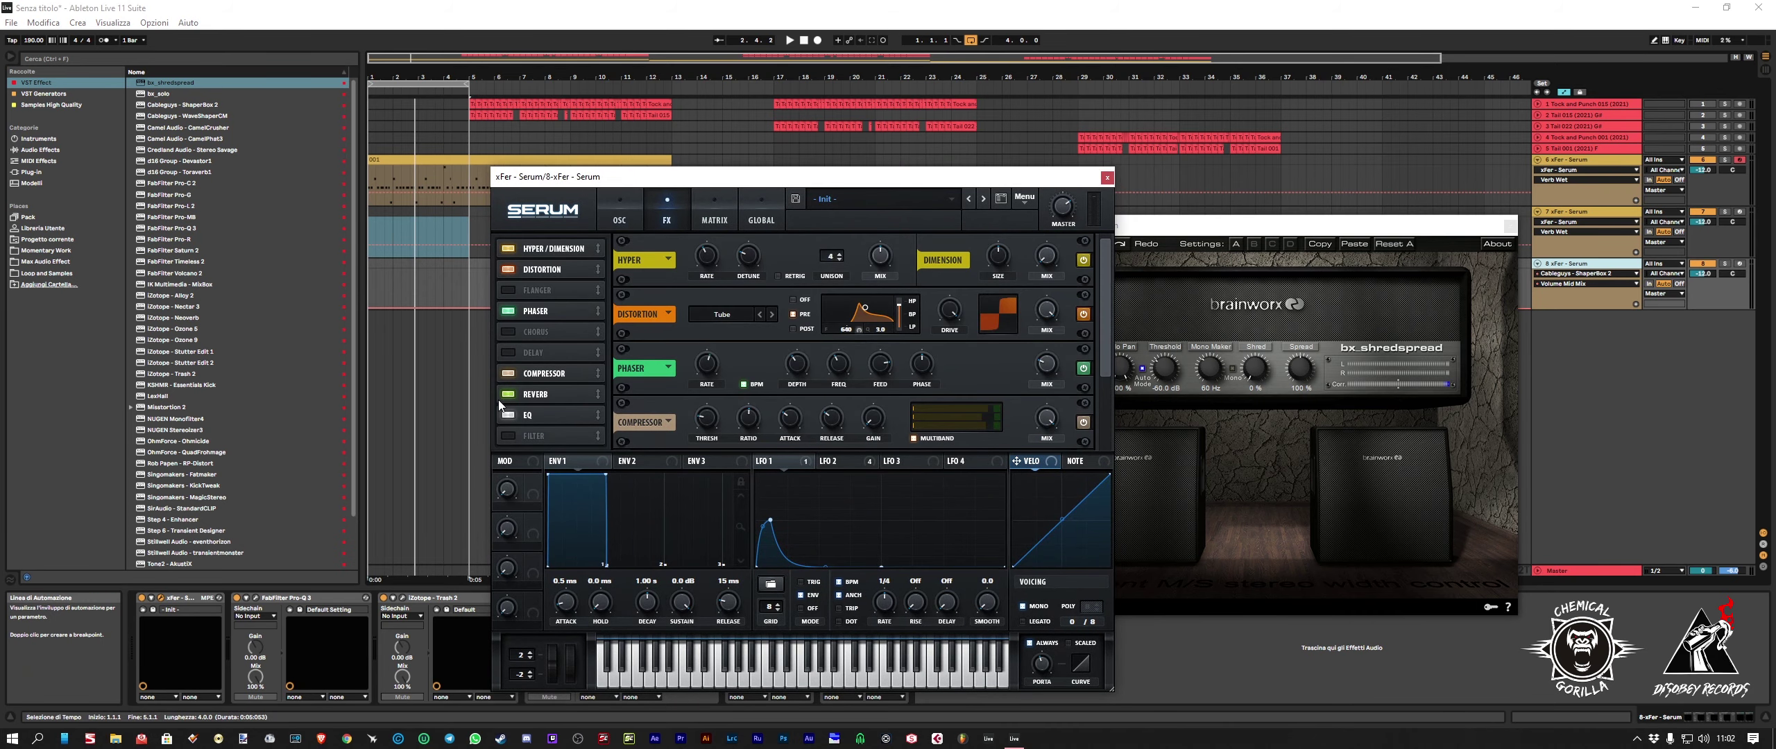
scroll(521, 394, down, 3)
click(1055, 382)
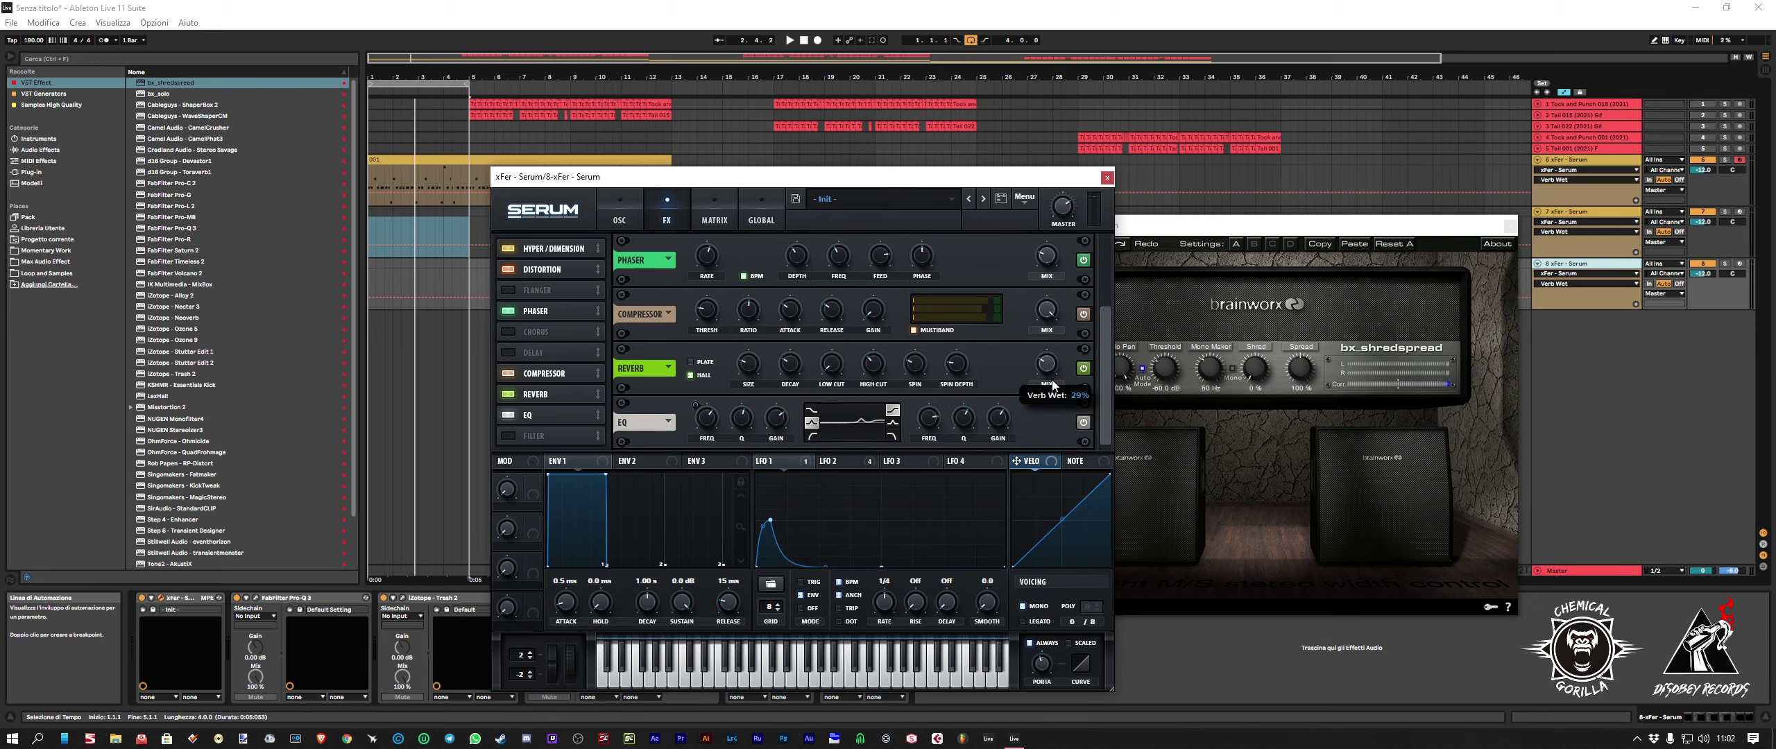
click(1107, 178)
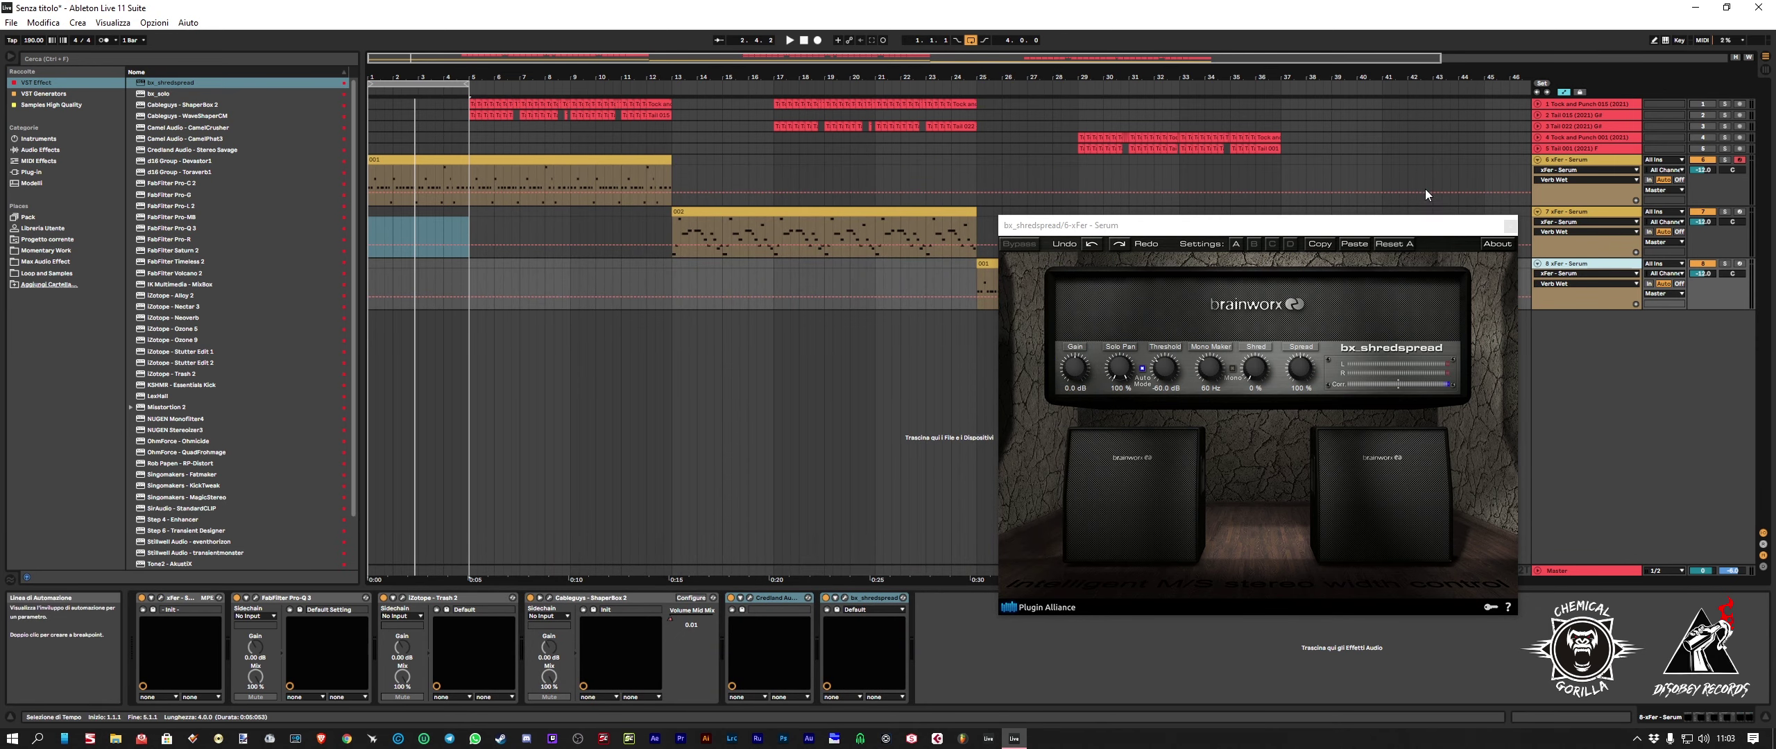
Step: Close the bx_shredspread window and turn off arrangement looping
click(1509, 226)
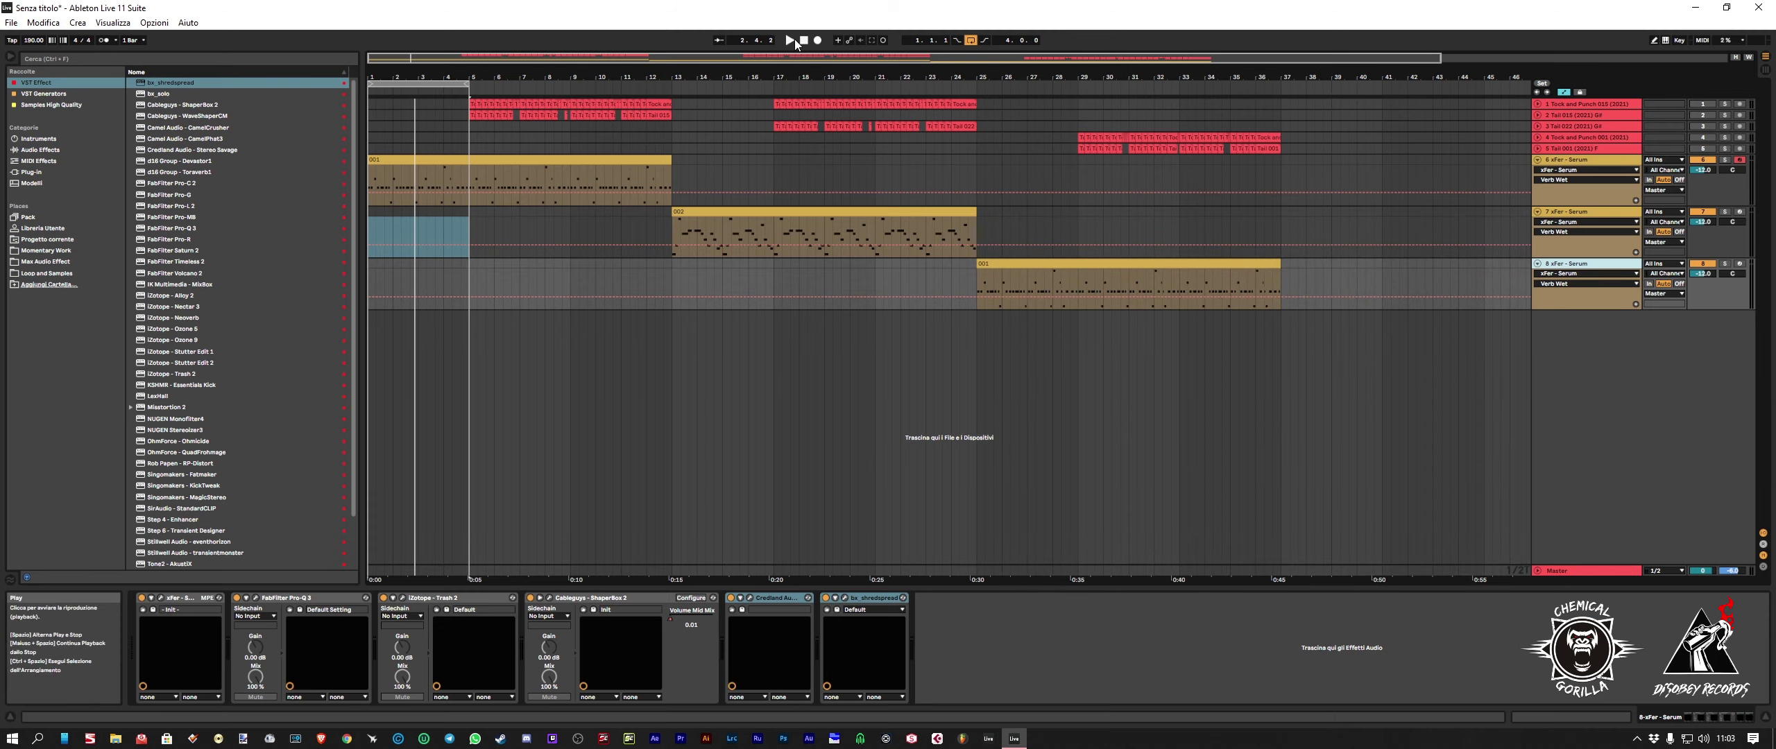
key(space)
click(970, 42)
drag(912, 77, 1012, 54)
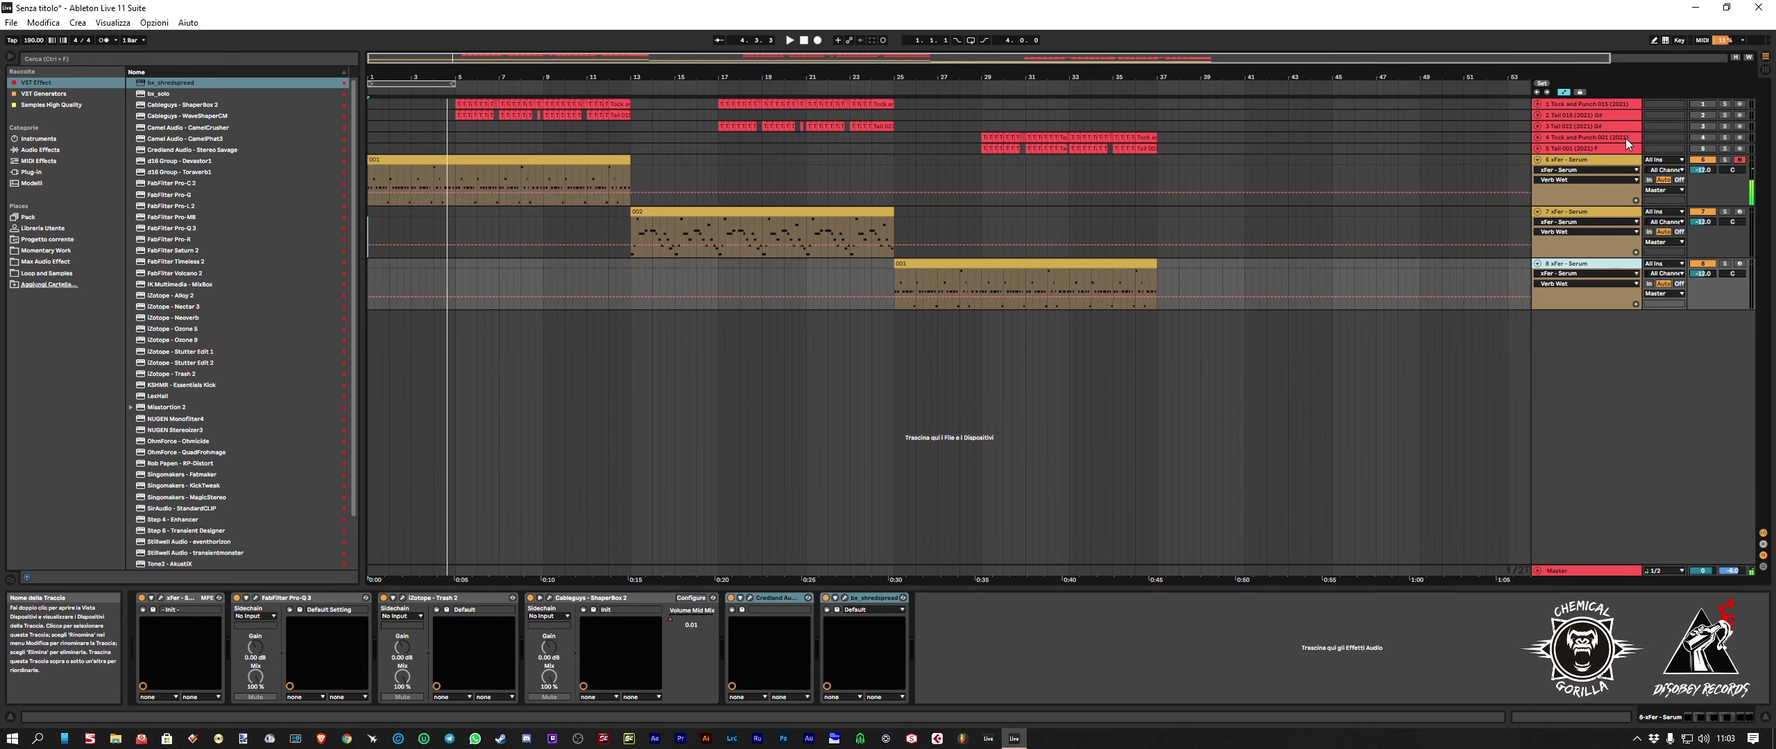
Step: Reactivate all five Tock and Punch and Tail tracks together and play the arrangement from the start
click(1595, 147)
click(1650, 106)
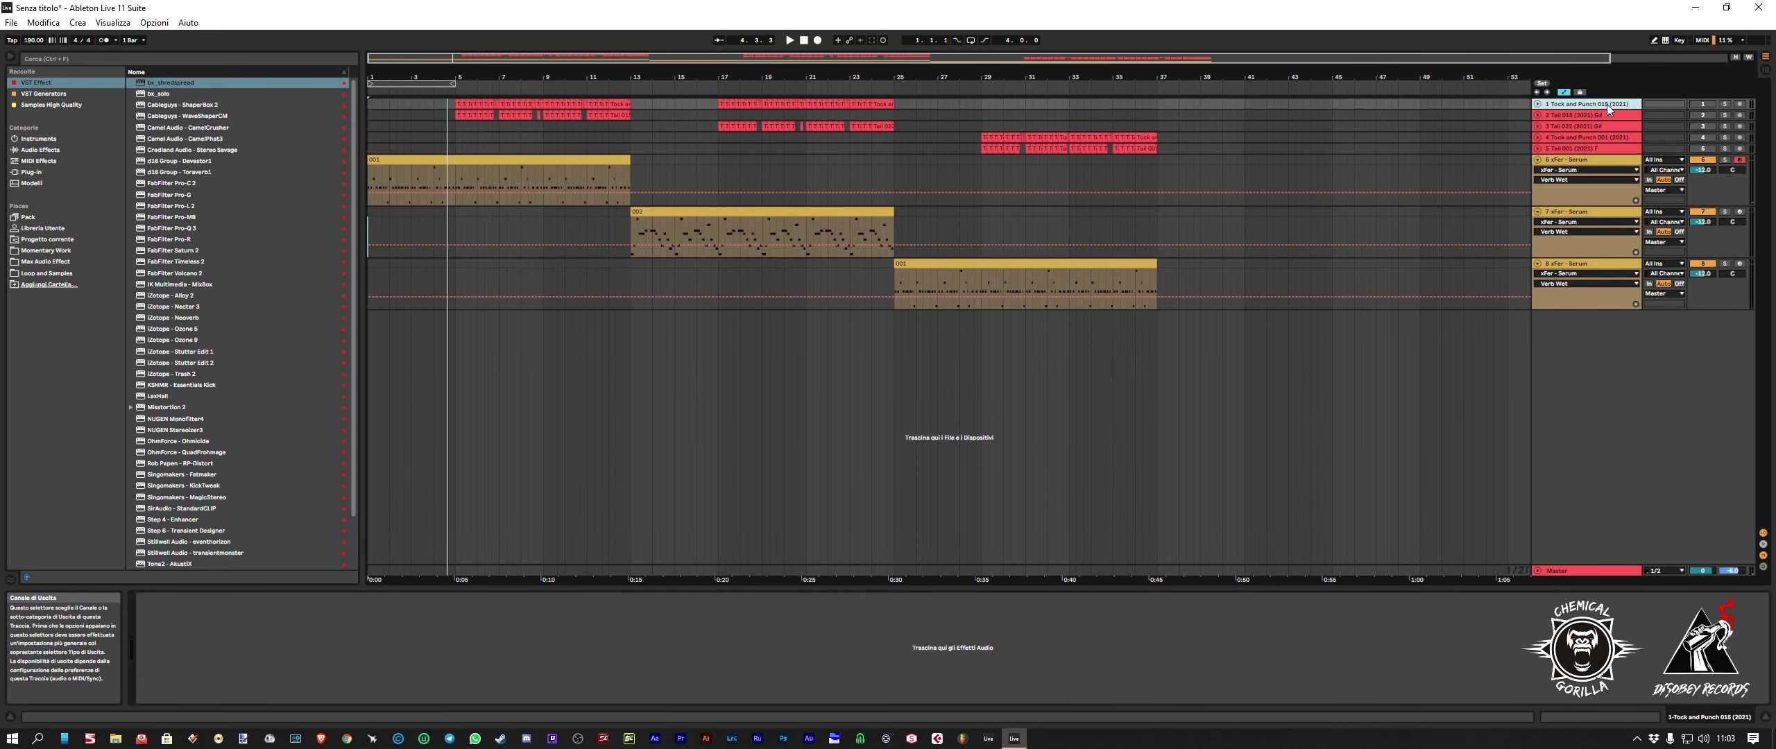
shift+click(1606, 148)
click(1704, 148)
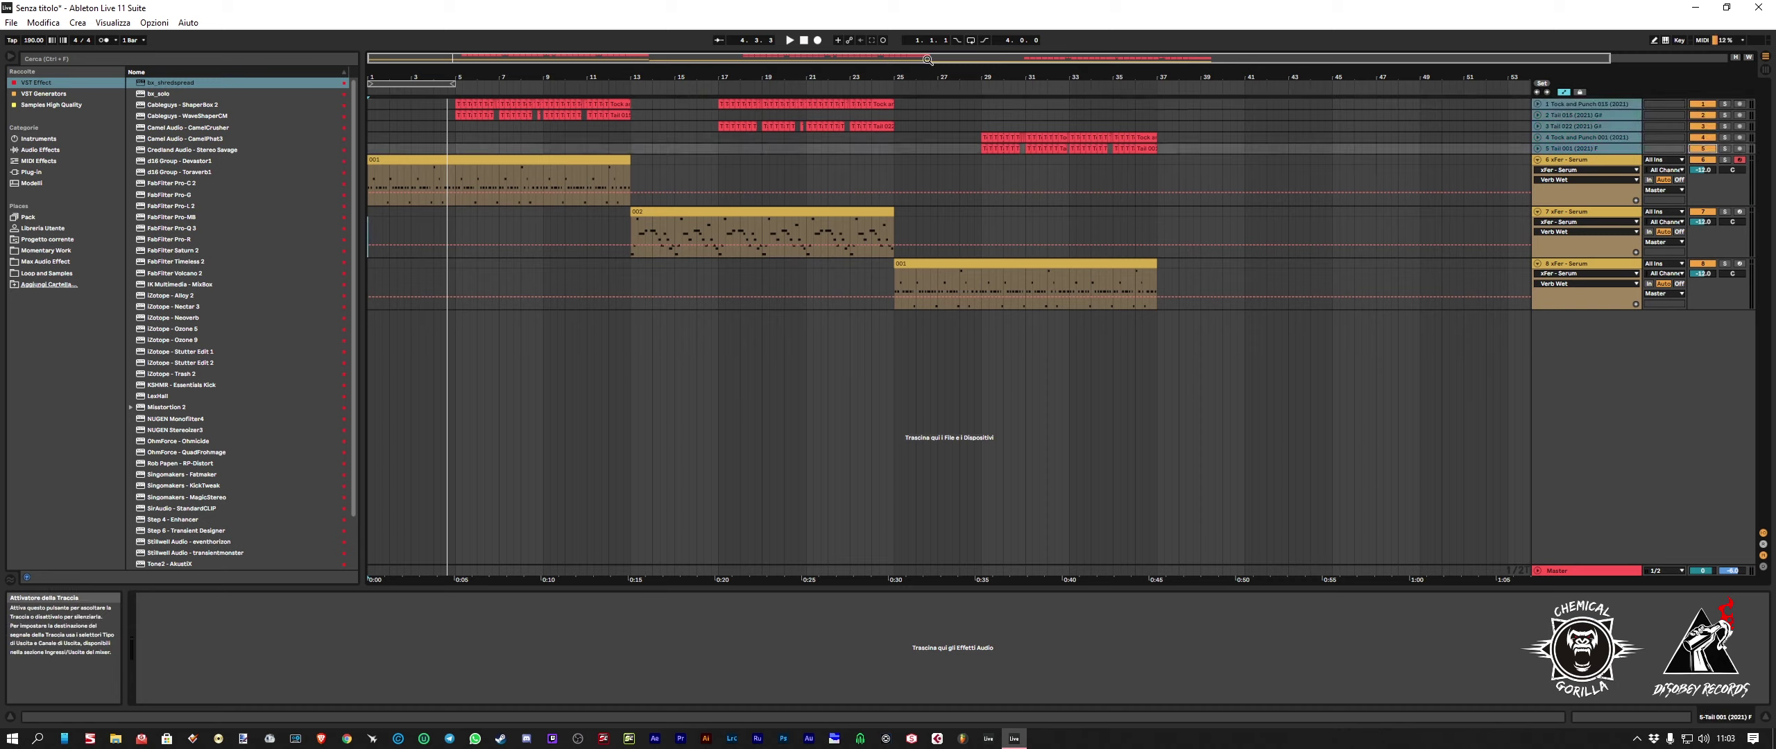
key(space)
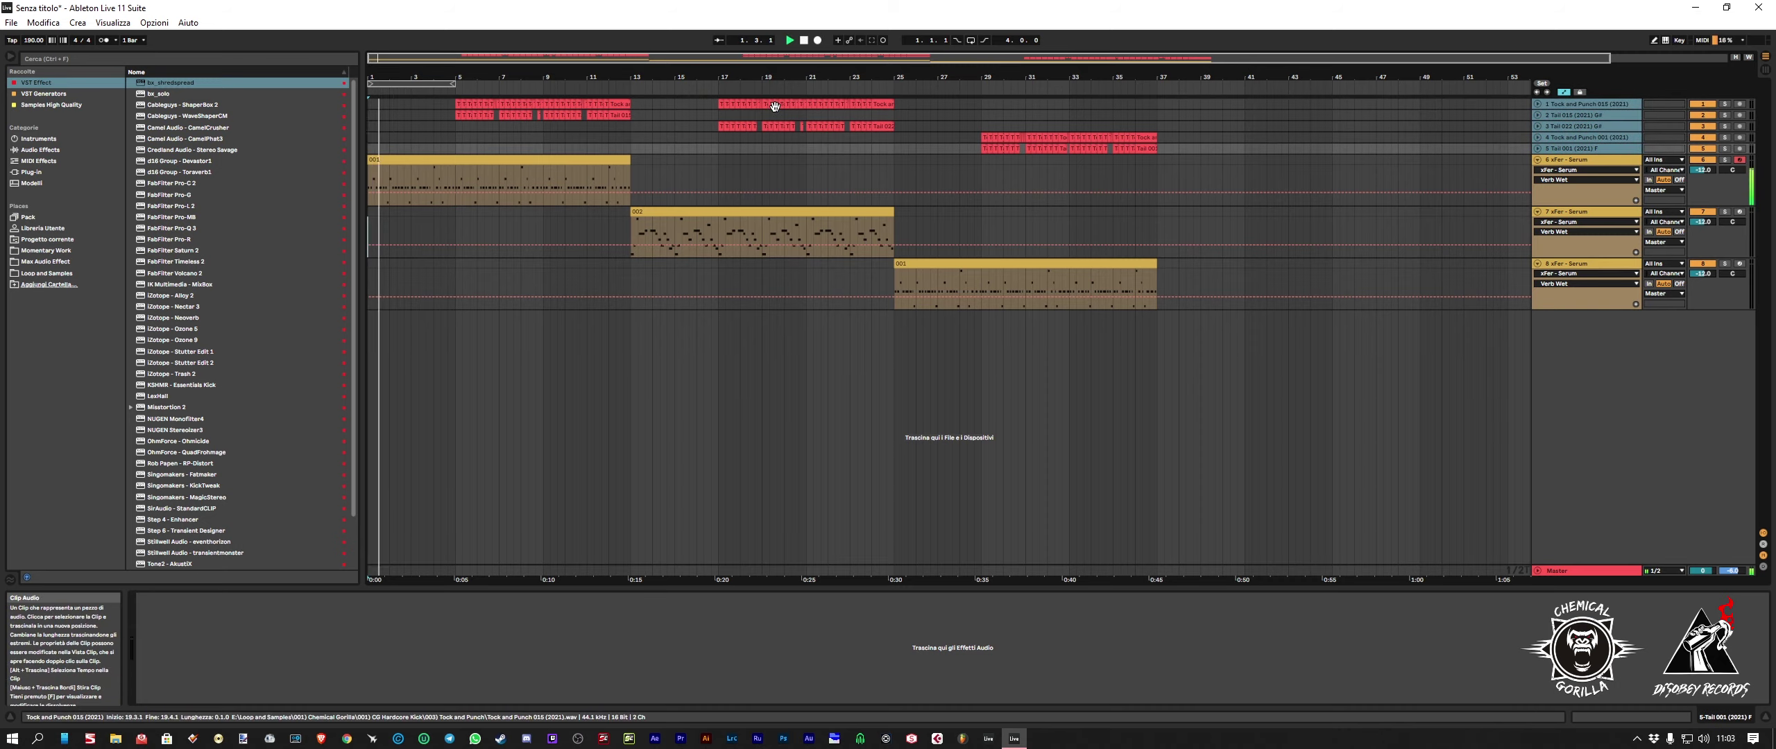